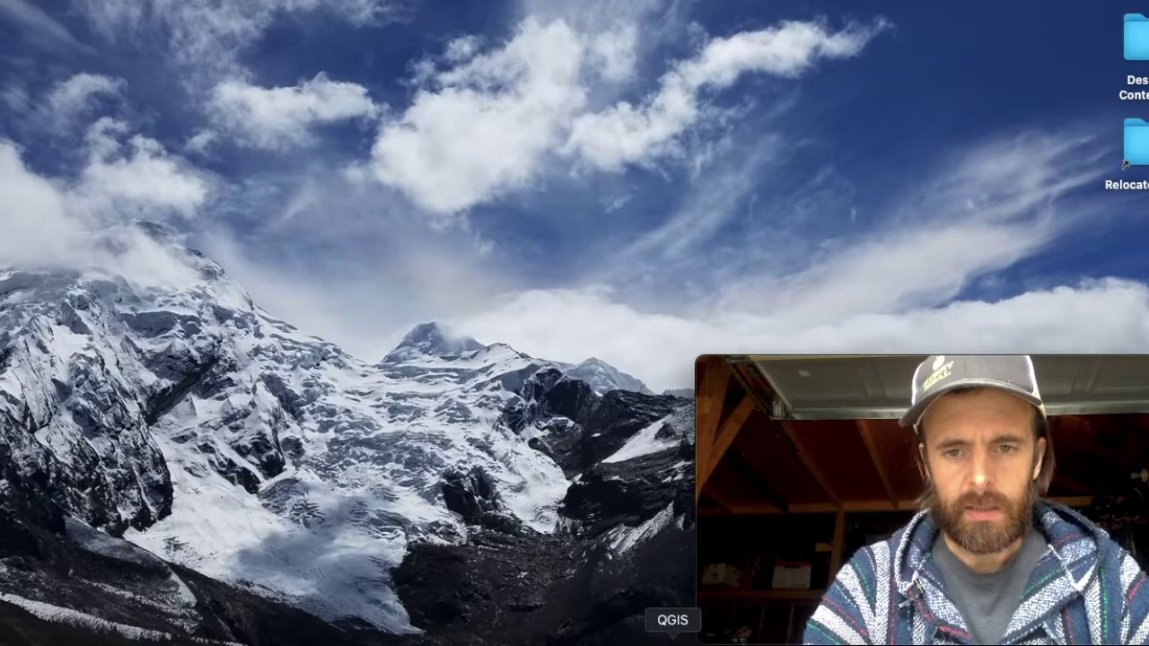
Bring QGIS forward, move and enlarge its window, and shrink the webcam recording window.
left_click(674, 639)
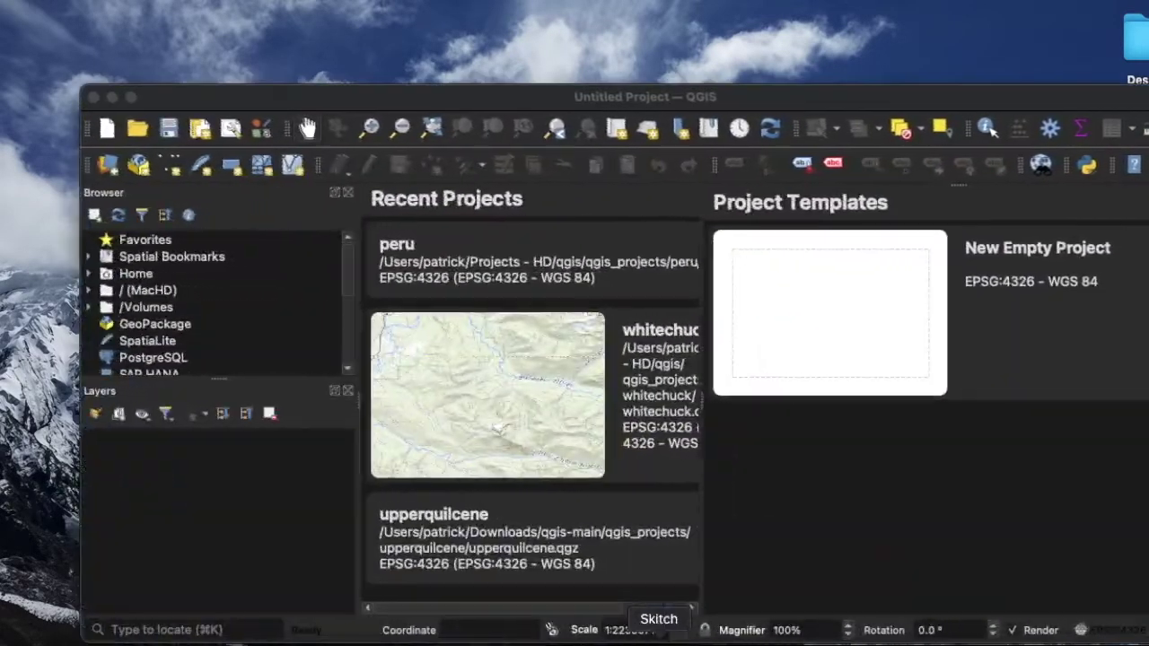
left_click_drag(619, 103, 473, 18)
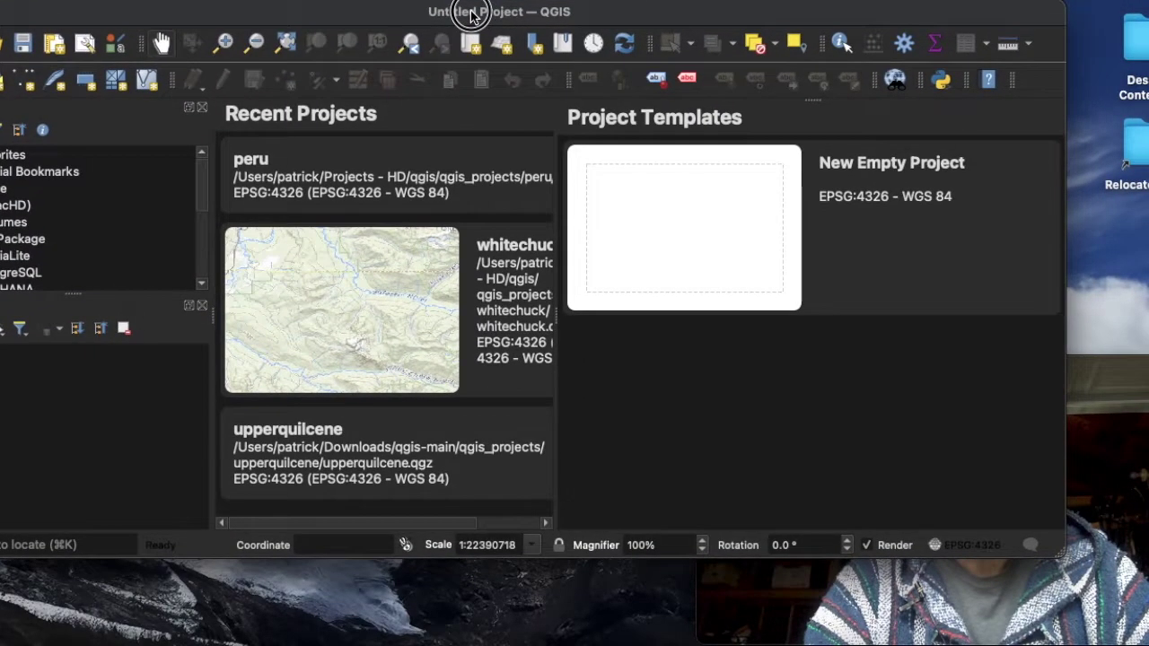
left_click_drag(1063, 547, 1102, 614)
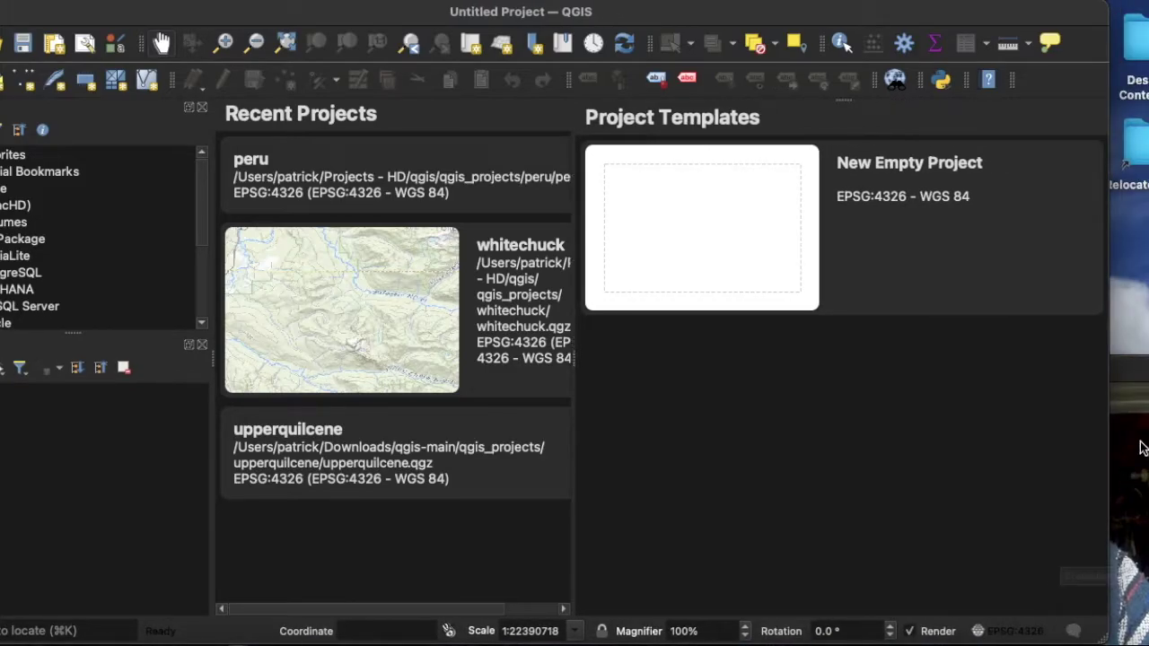
left_click(1138, 368)
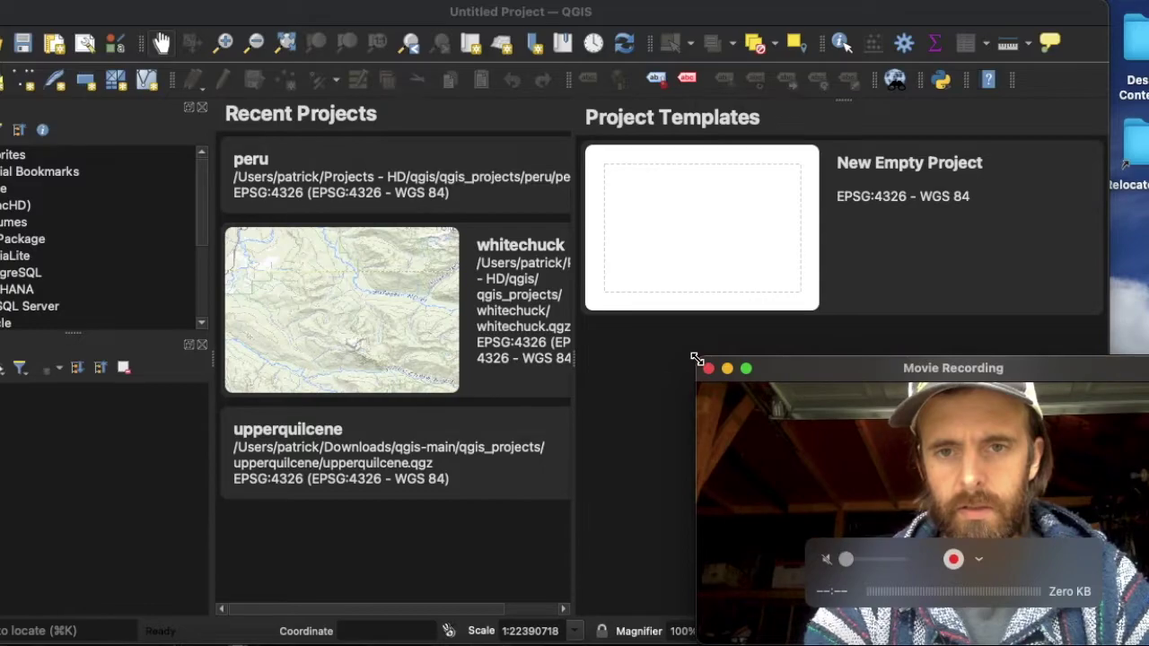
left_click_drag(692, 359, 813, 423)
Stretch QGIS across the screen and lengthen the Browser panel to list more data sources.
left_click(1049, 373)
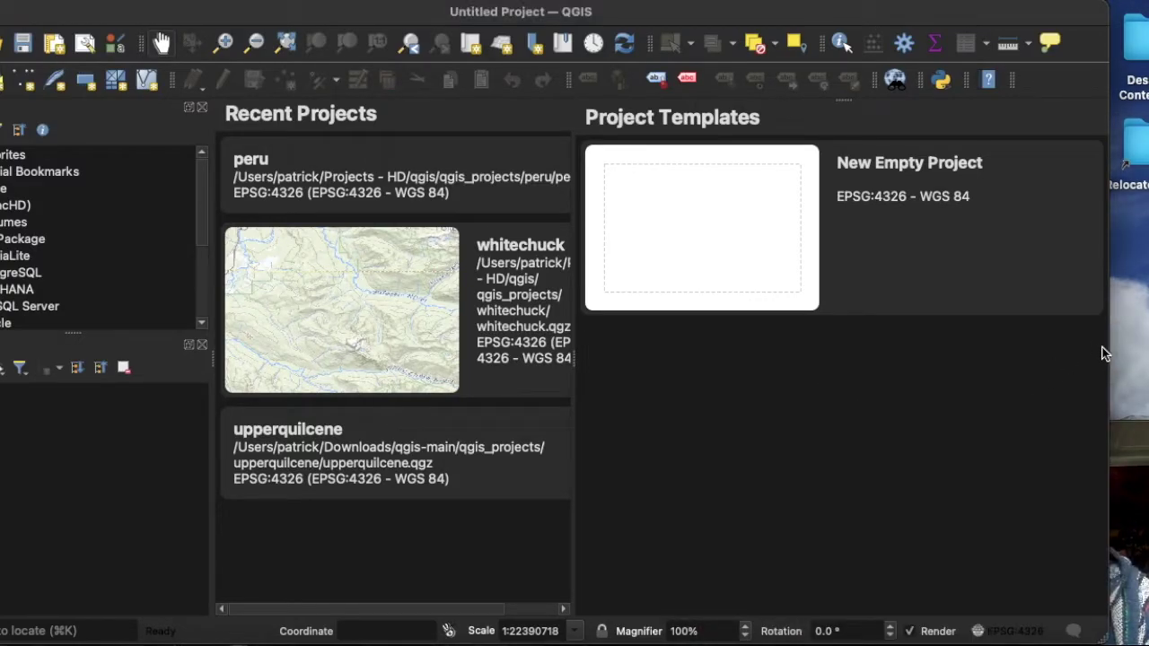
left_click_drag(1107, 348, 811, 362)
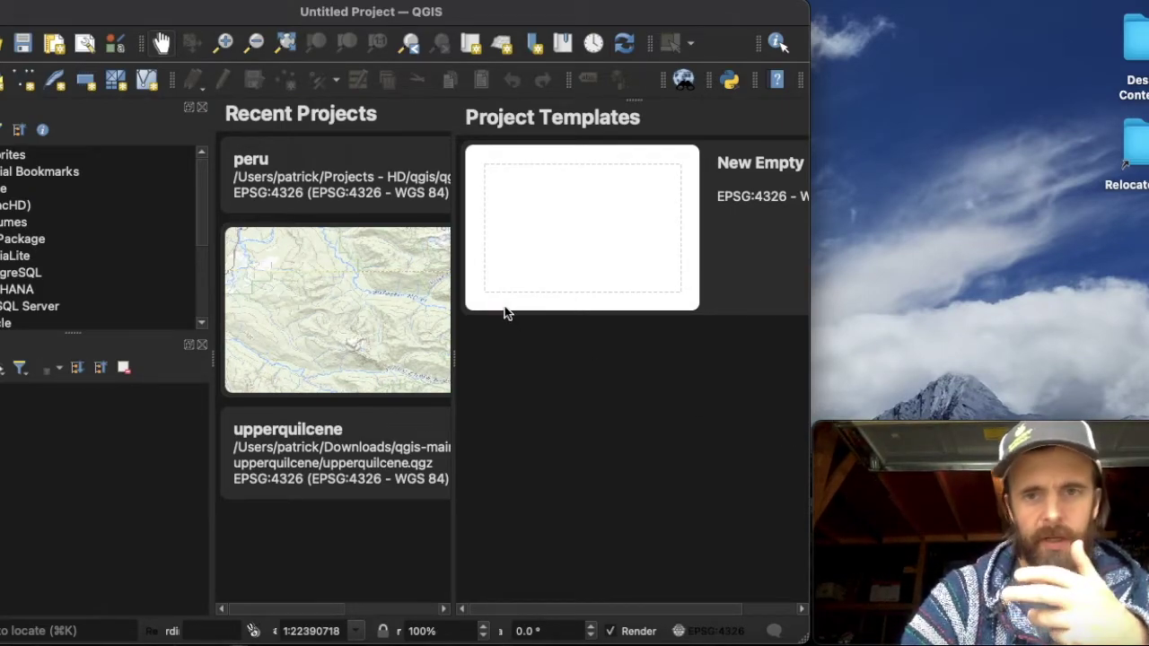
left_click_drag(806, 634, 1148, 635)
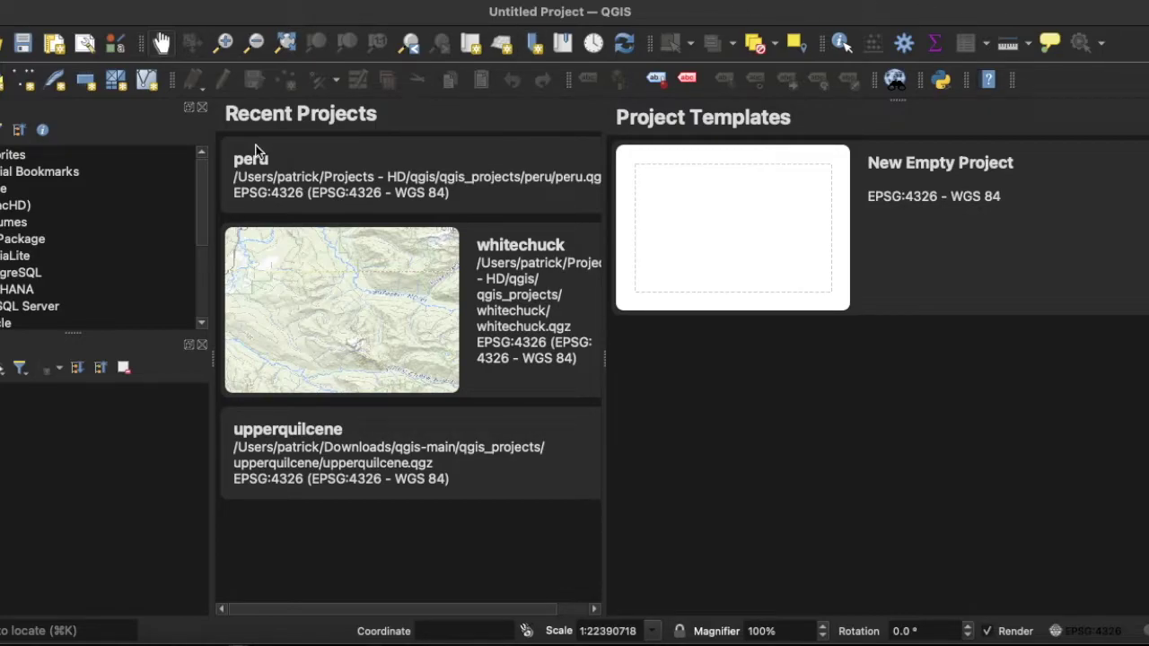
left_click_drag(67, 334, 68, 458)
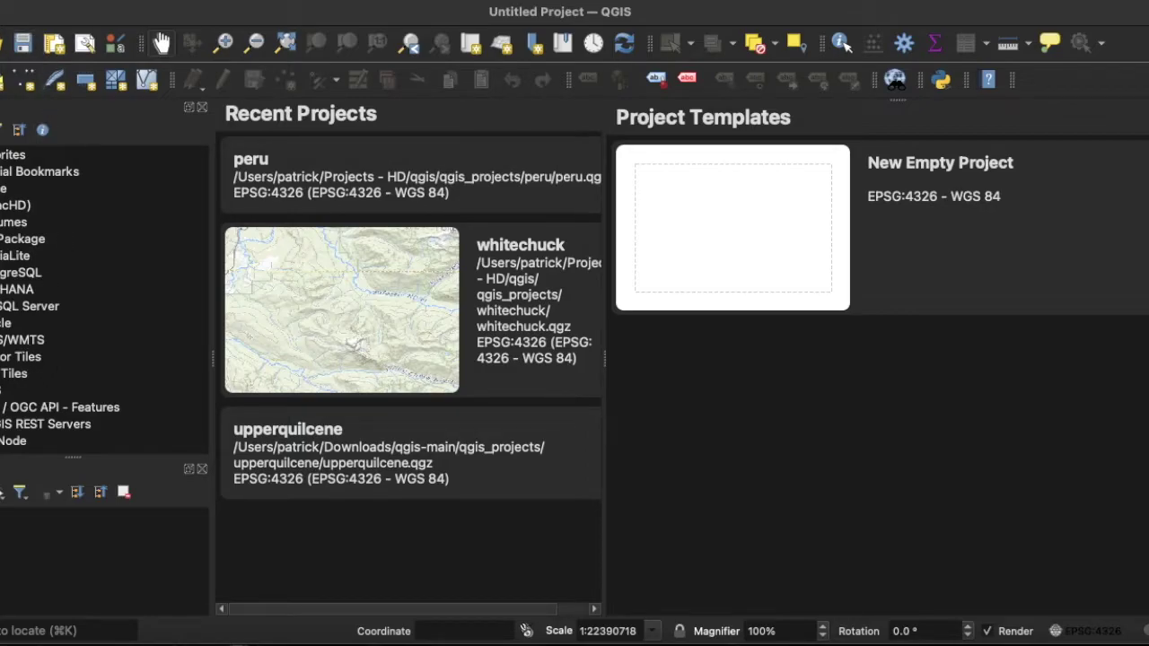
Open whitechuck.qgz from the qgis_projects/whitechuck folder via Project > Open.
left_click(53, 2)
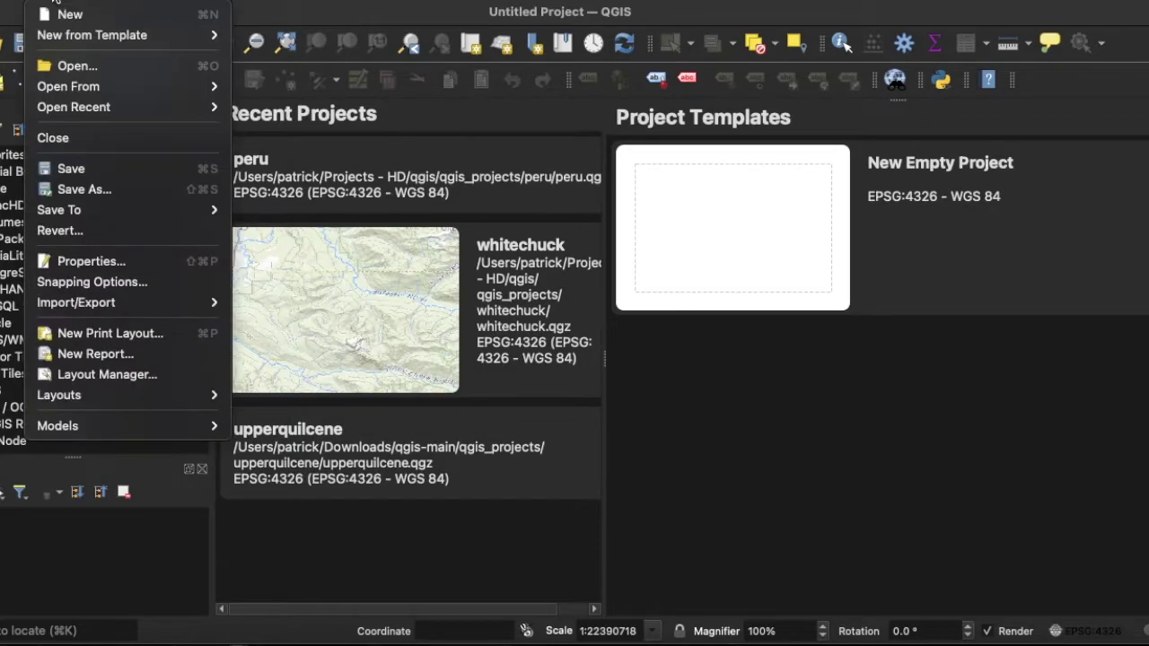
mouse_move(134, 97)
left_click(129, 67)
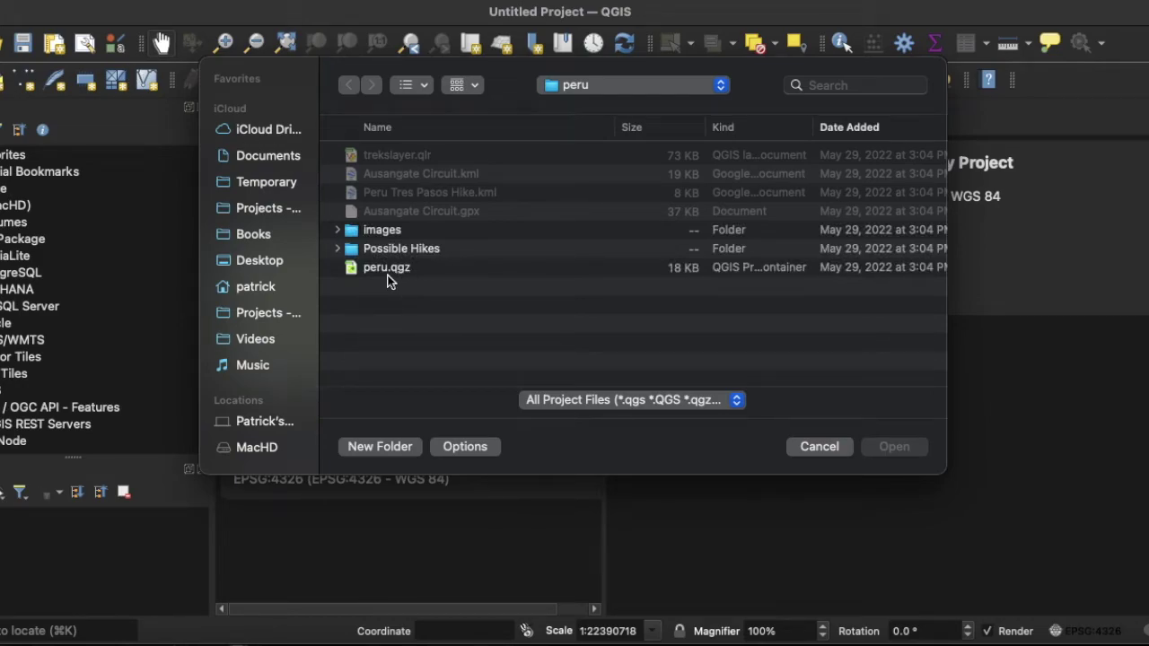
left_click(610, 88)
left_click(614, 96)
left_click(612, 97)
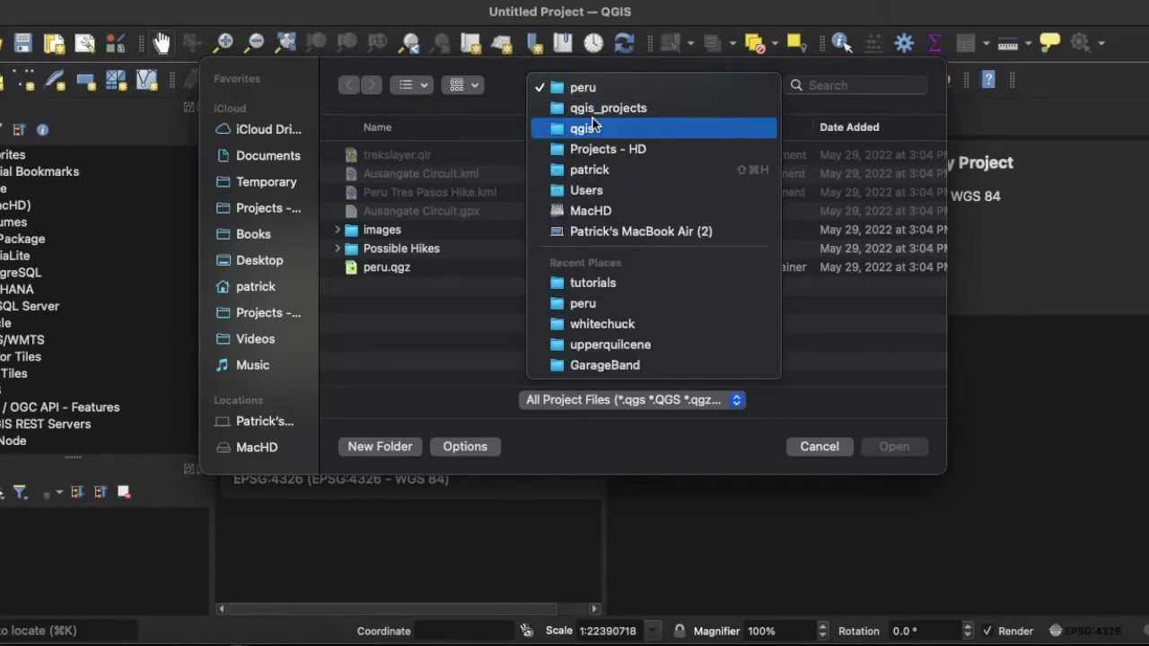
left_click(593, 111)
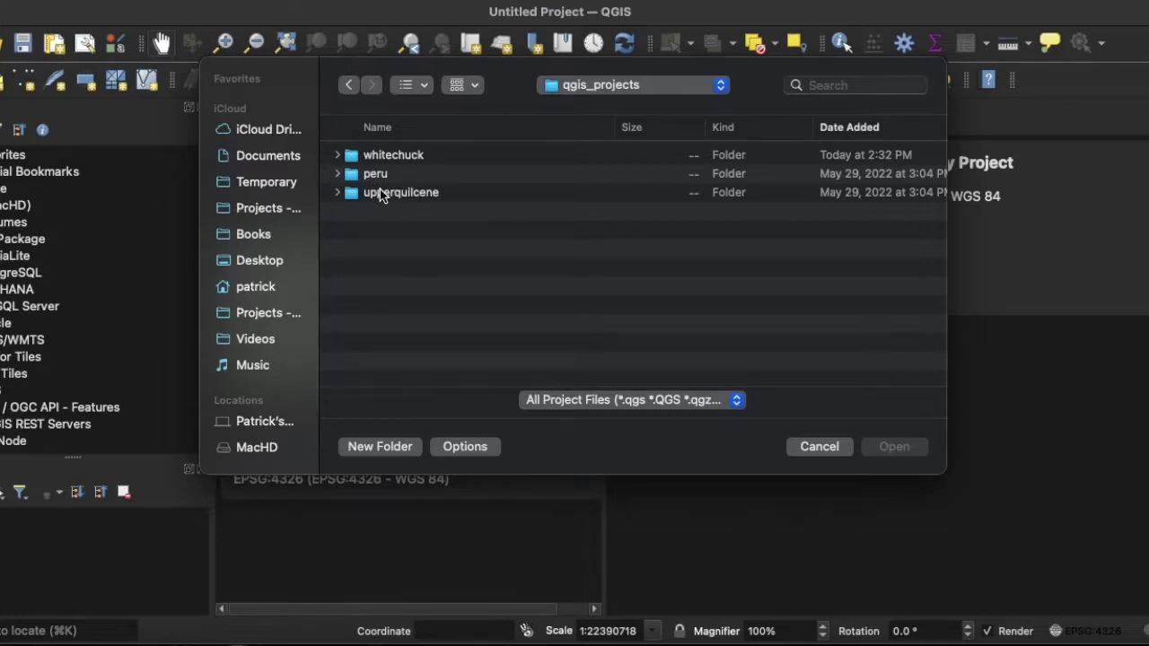
left_click(395, 159)
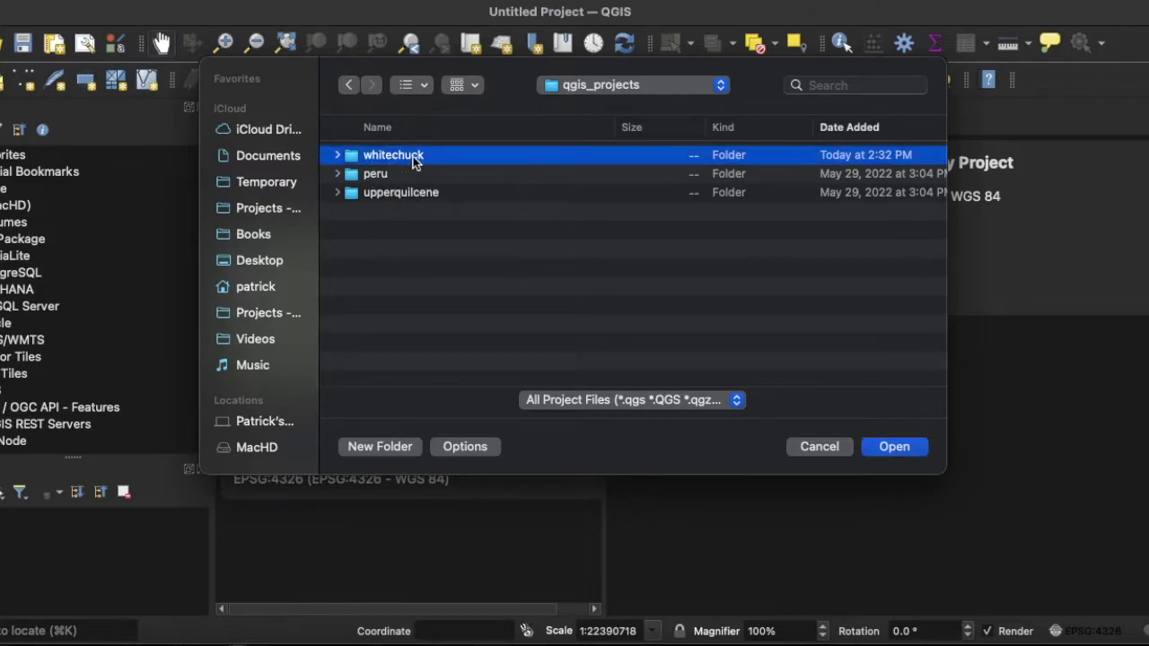
left_click(902, 446)
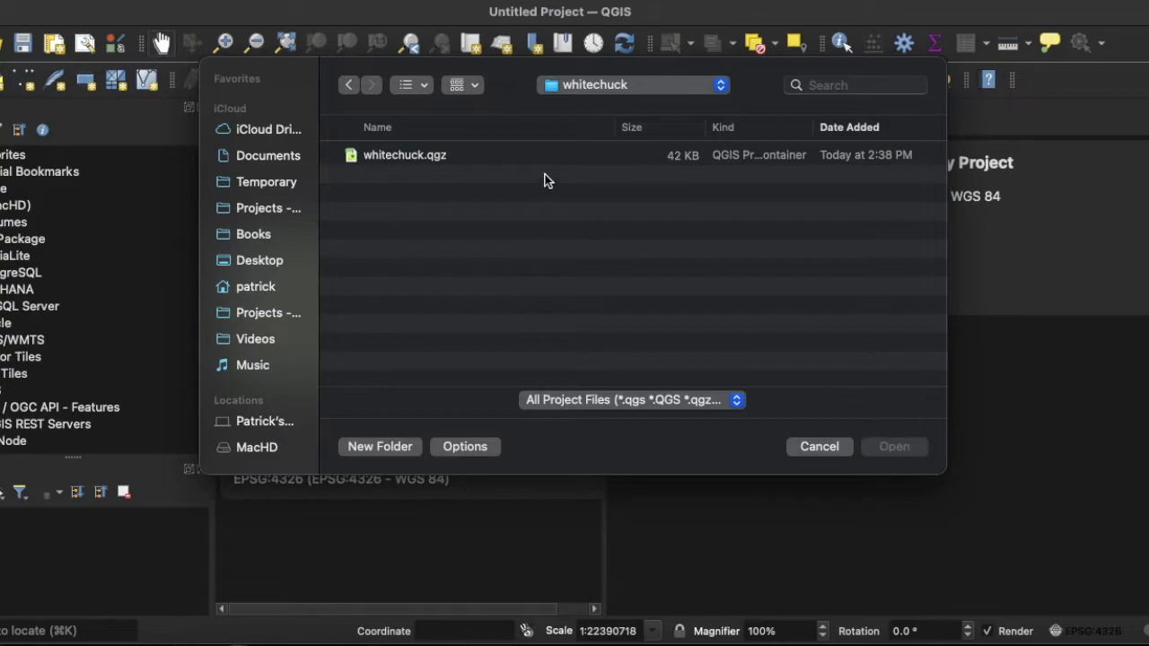
left_click(413, 160)
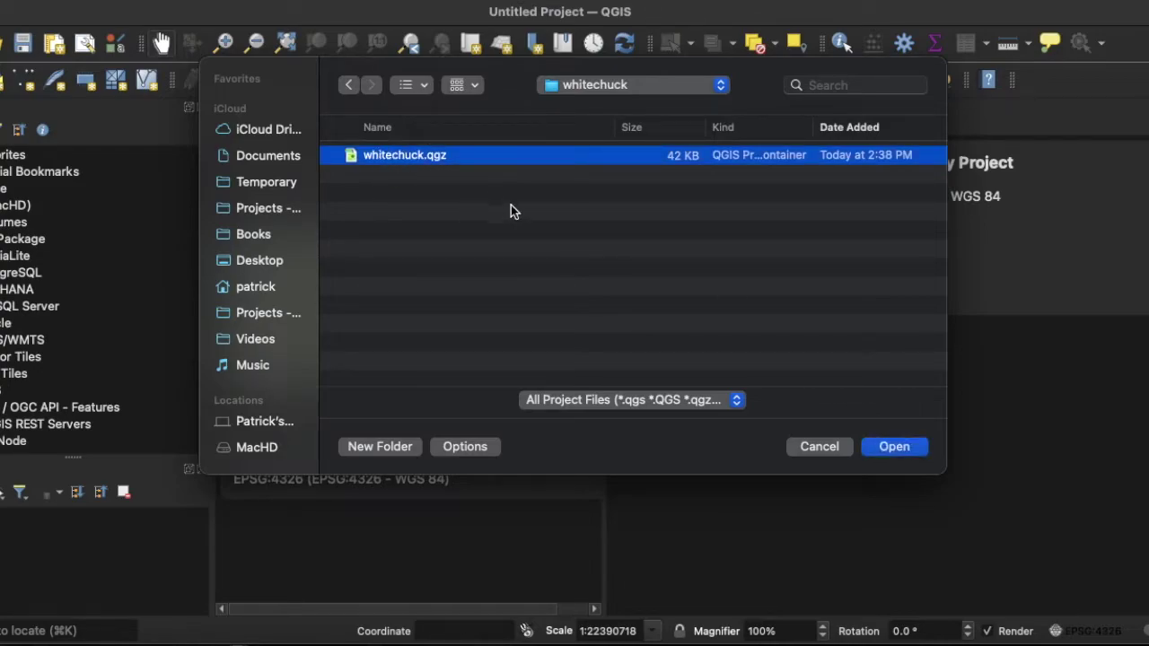
left_click(887, 444)
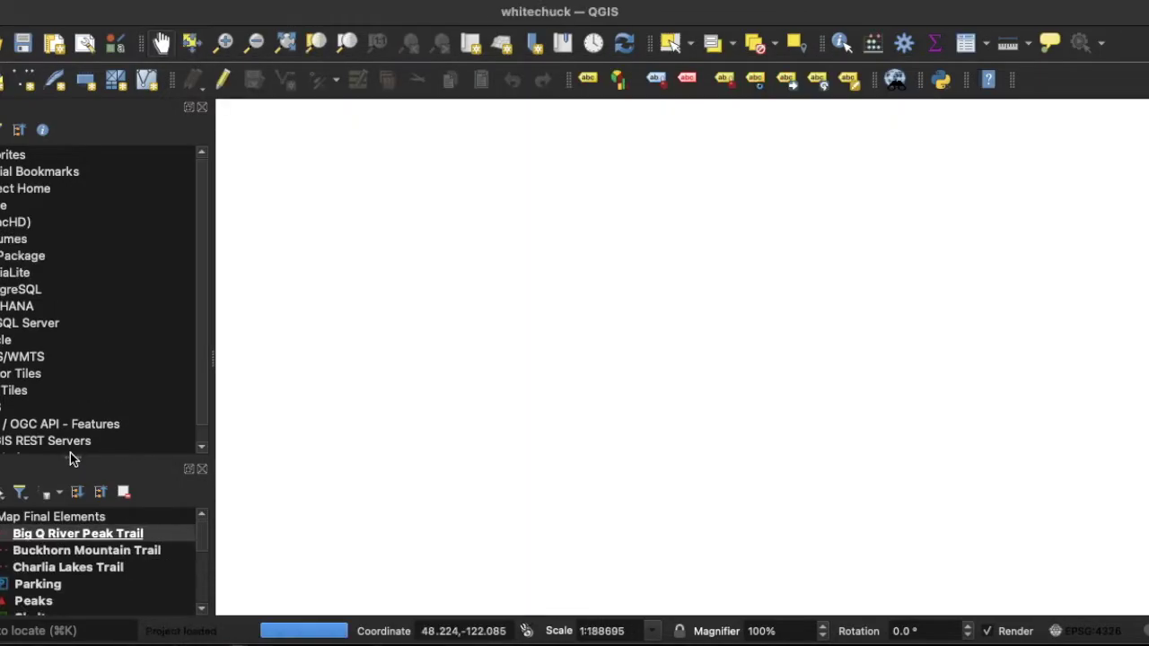
Enlarge the Layers panel and pan out over Puget Sound to locate the project area.
left_click_drag(74, 457, 84, 336)
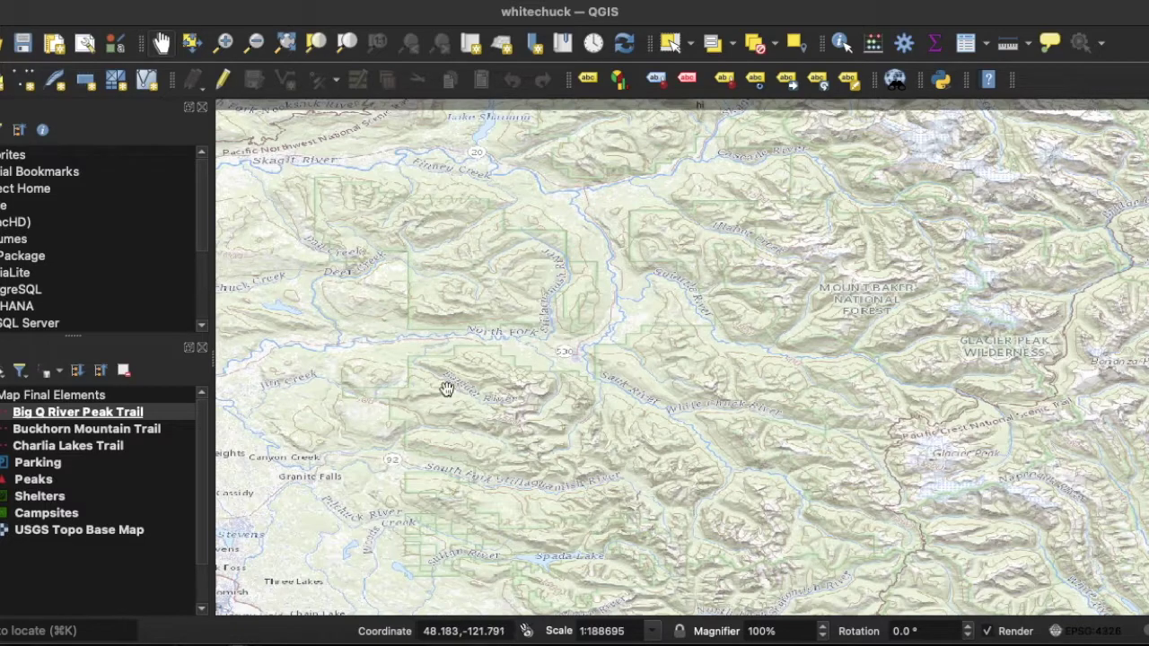
left_click_drag(374, 332, 501, 321)
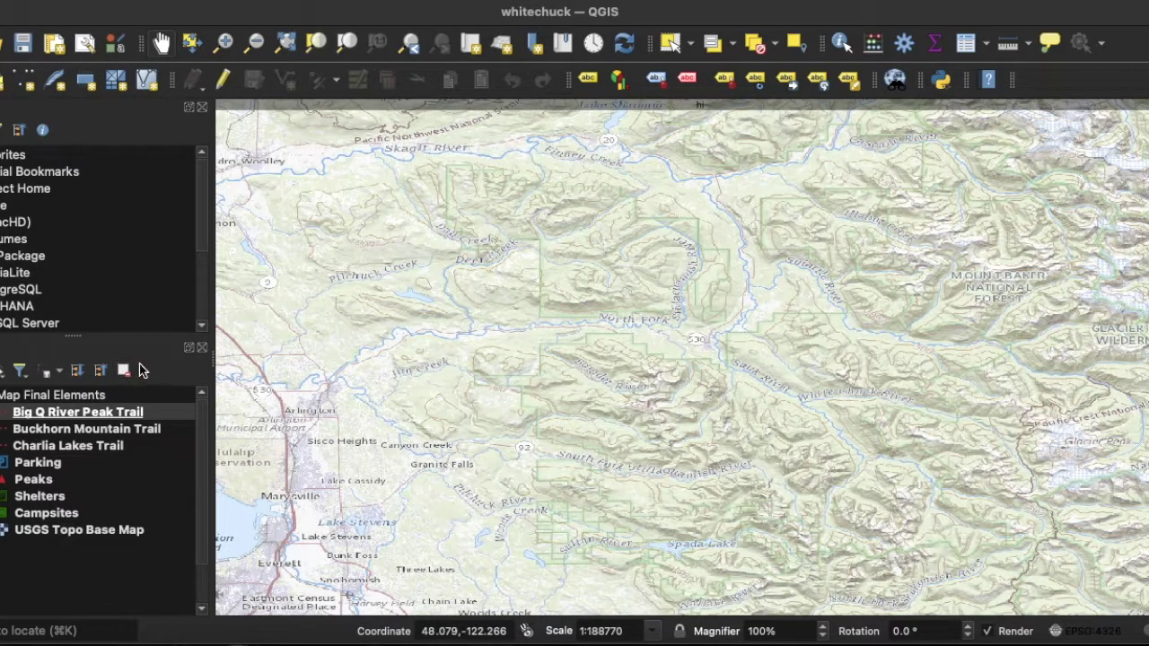
left_click_drag(466, 434, 685, 385)
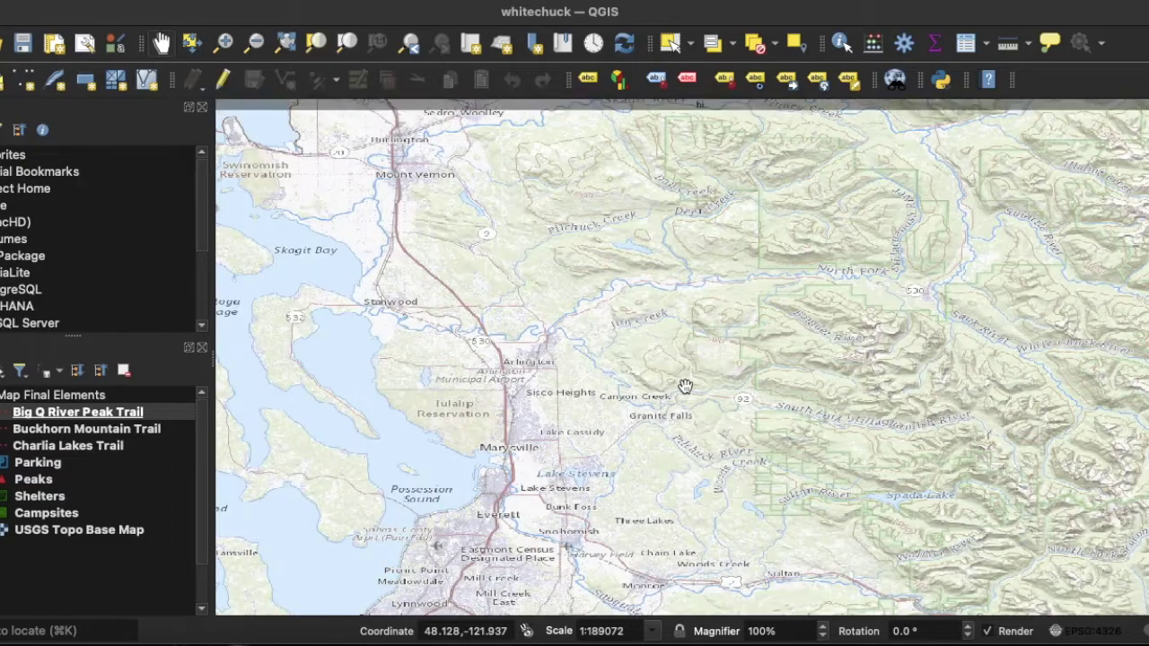
scroll(685, 385, "down", 3)
left_click_drag(544, 418, 705, 350)
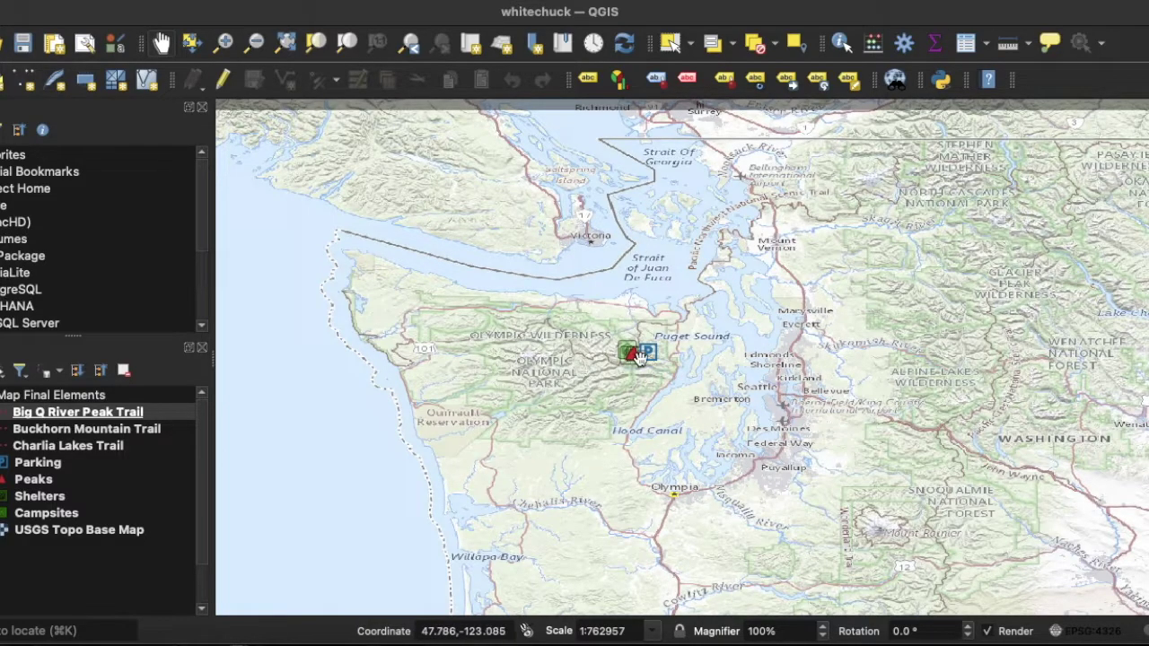
scroll(637, 356, "up", 2)
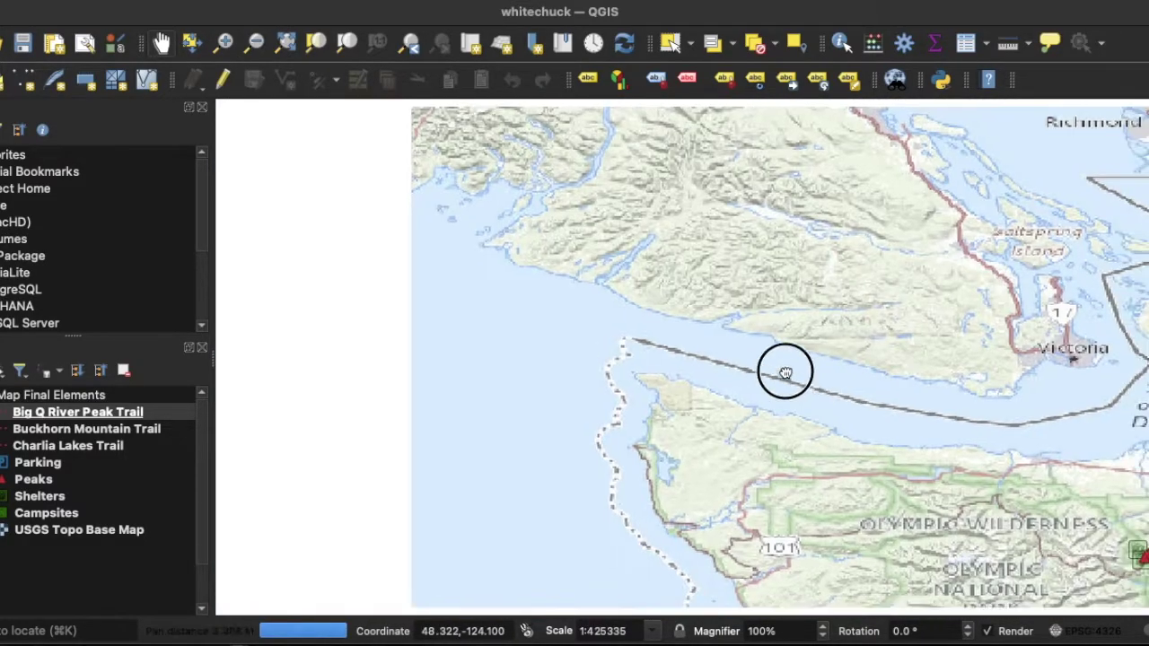
left_click_drag(769, 372, 619, 299)
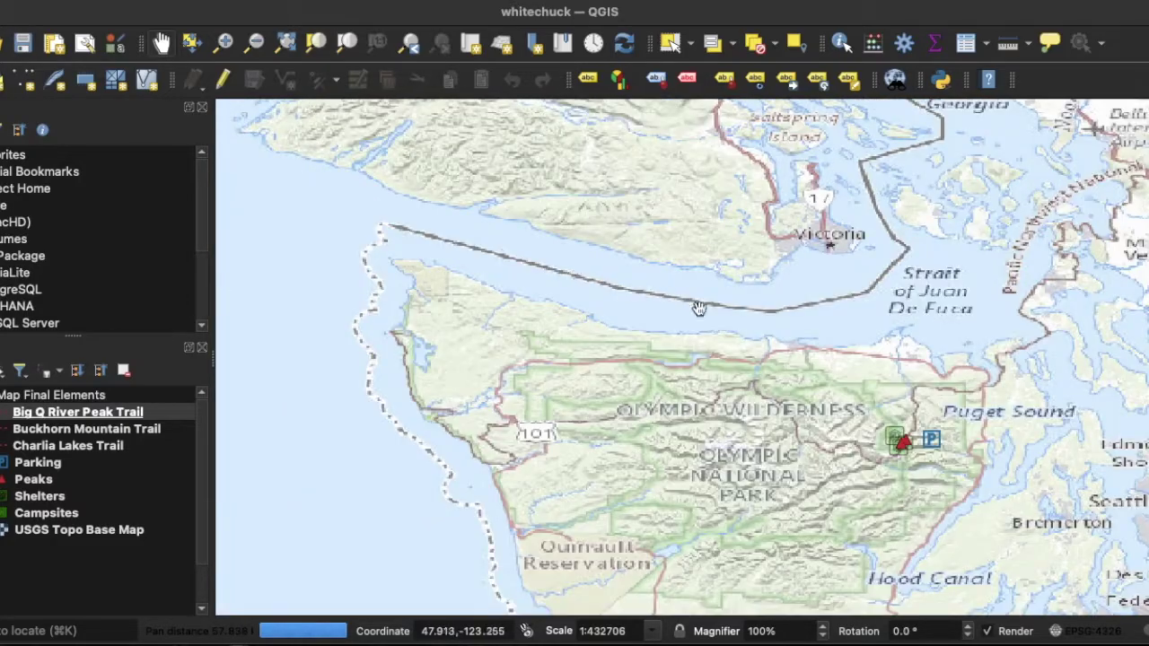
left_click_drag(925, 478, 739, 366)
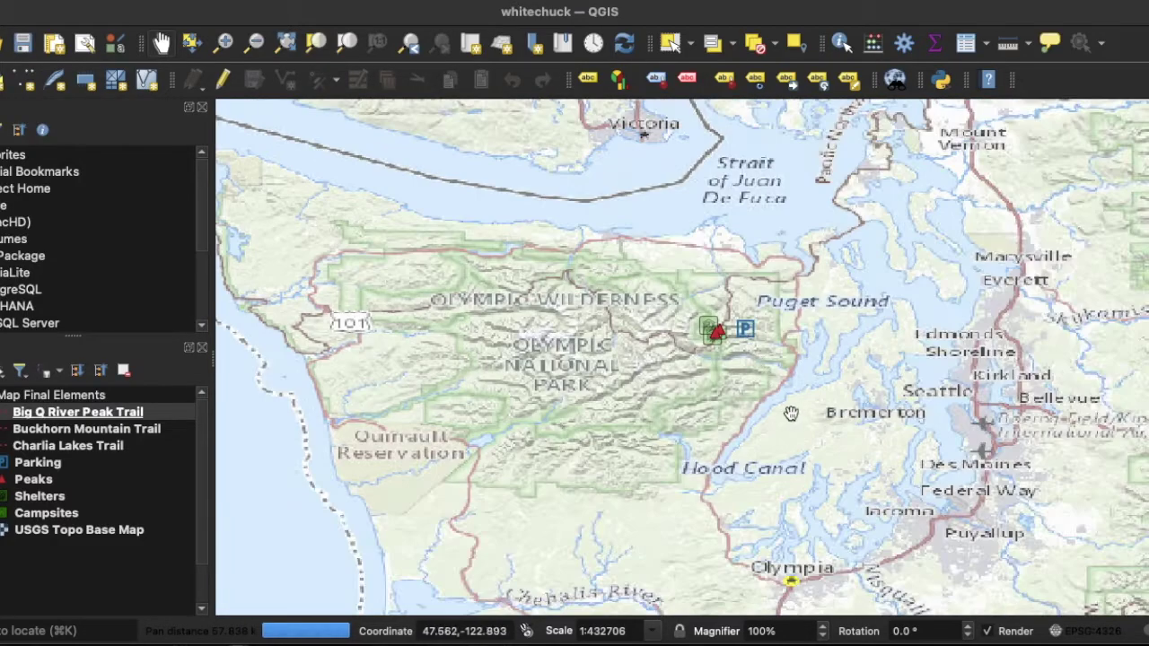
Zoom in and centre the view on the red dotted Big Q River Peak Trail and summits.
scroll(739, 366, "up", 1)
mouse_move(633, 320)
left_mouse_down()
mouse_move(691, 367)
mouse_move(635, 333)
left_mouse_up()
scroll(681, 362, "up", 1)
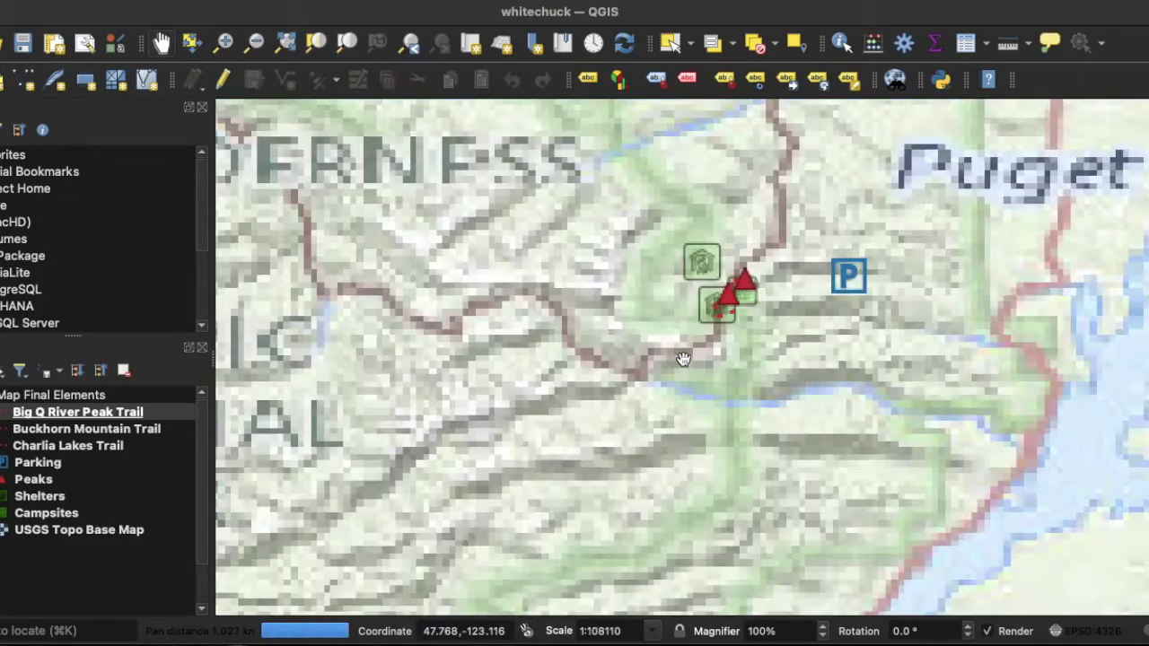
scroll(769, 313, "up", 1)
left_click_drag(644, 382, 731, 266)
left_click_drag(616, 353, 718, 375)
scroll(646, 336, "up", 1)
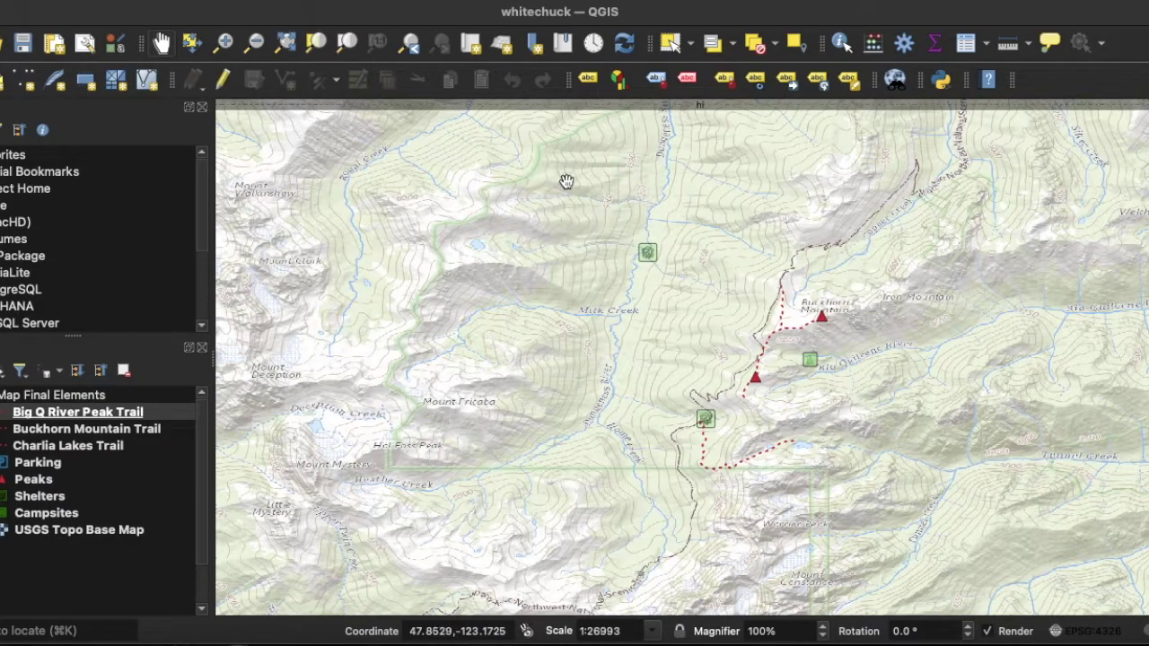
left_click_drag(685, 329, 610, 322)
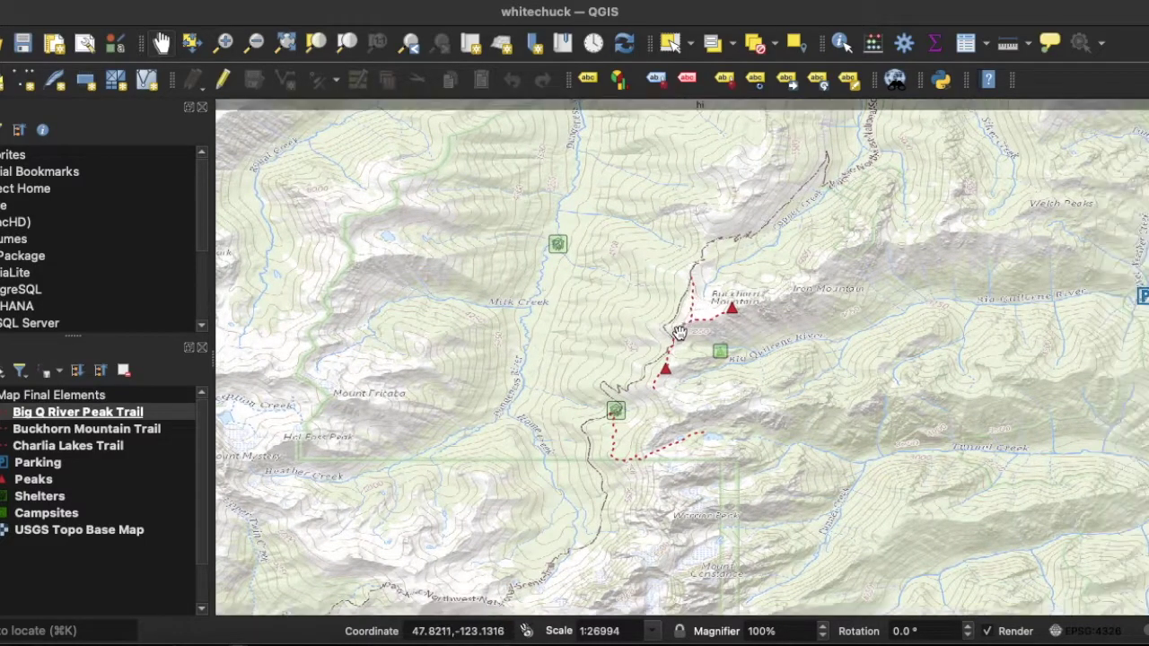
left_click_drag(737, 315, 715, 336)
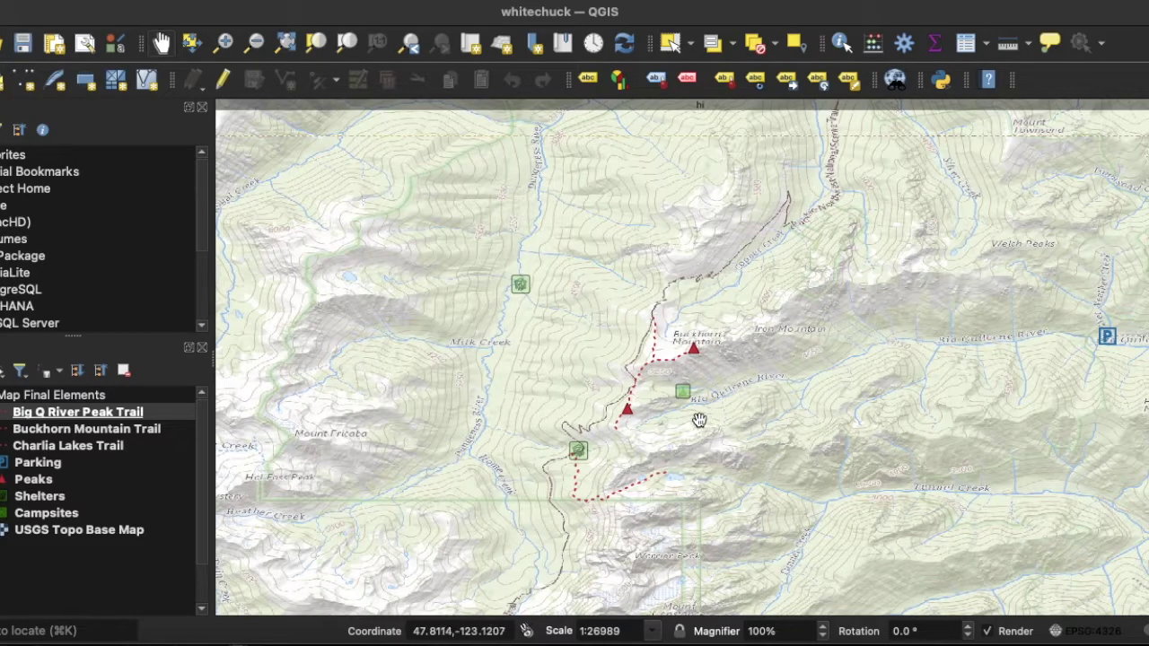
scroll(730, 392, "up", 1)
left_click_drag(633, 227, 610, 413)
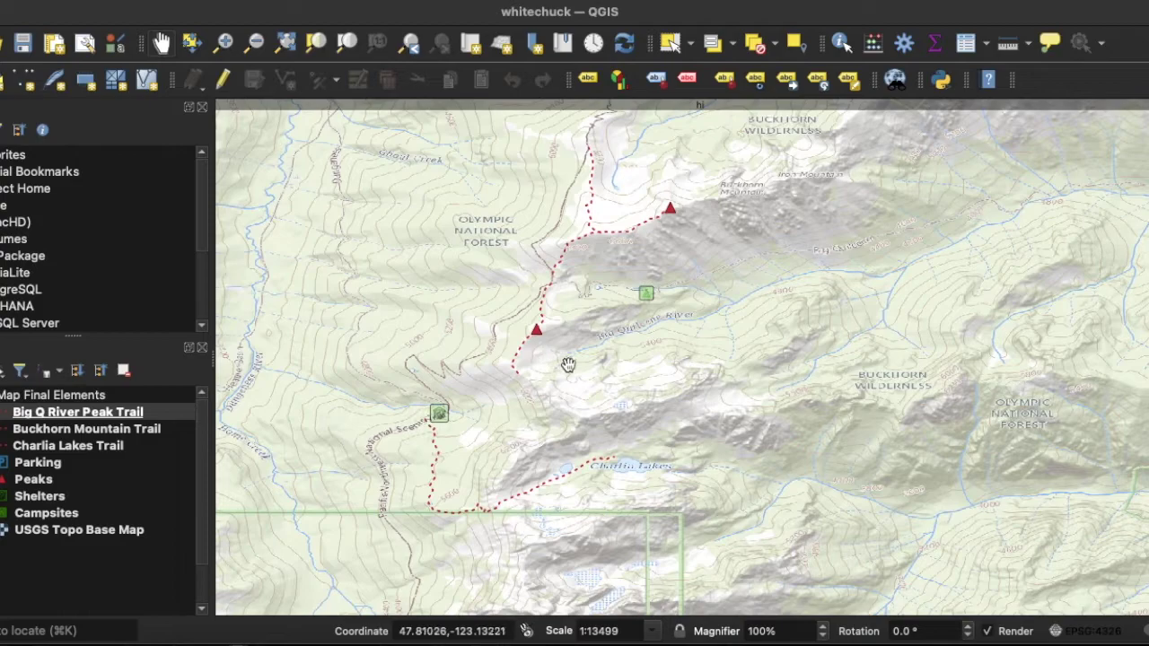
left_click_drag(582, 351, 481, 388)
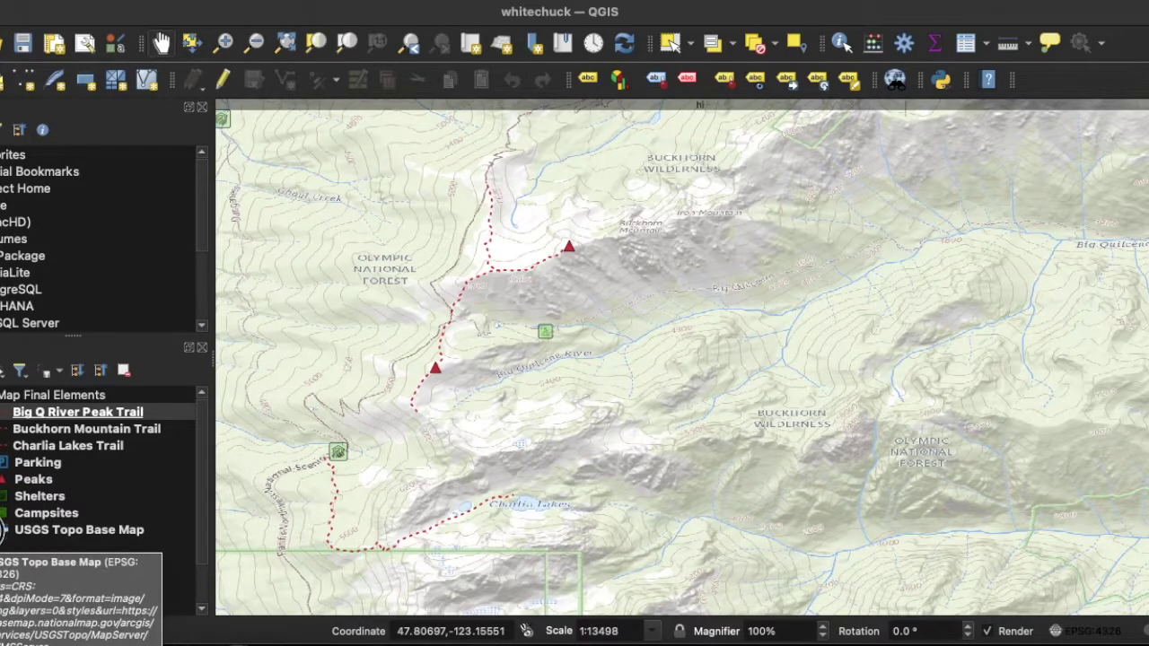
Toggle the USGS Topo Base Map, Campsites and Charlia Lakes Trail layers, then nudge the map.
left_click(3, 530)
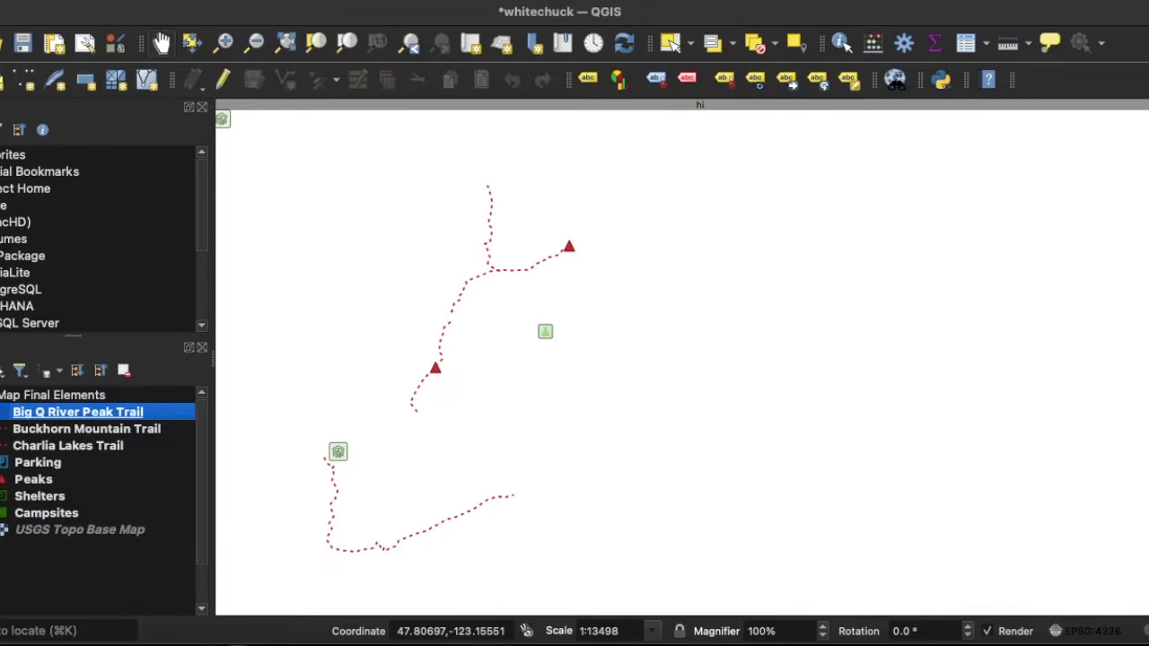
left_click(3, 529)
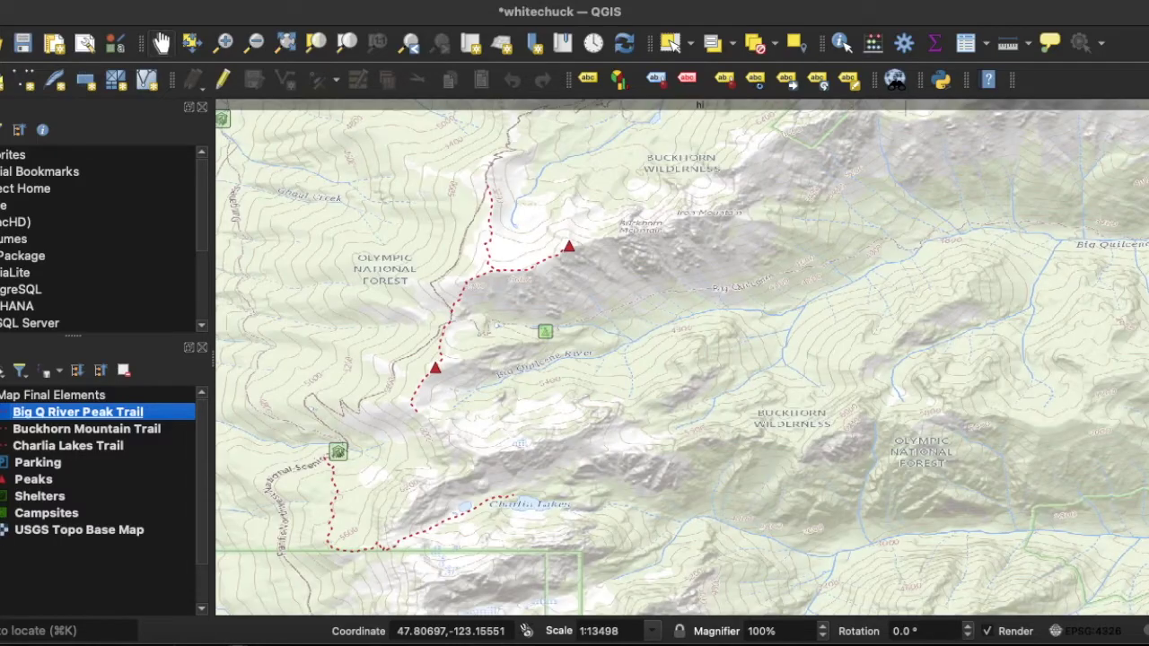
left_click(3, 530)
left_click(3, 529)
left_click(3, 513)
left_click(3, 513)
left_click(3, 446)
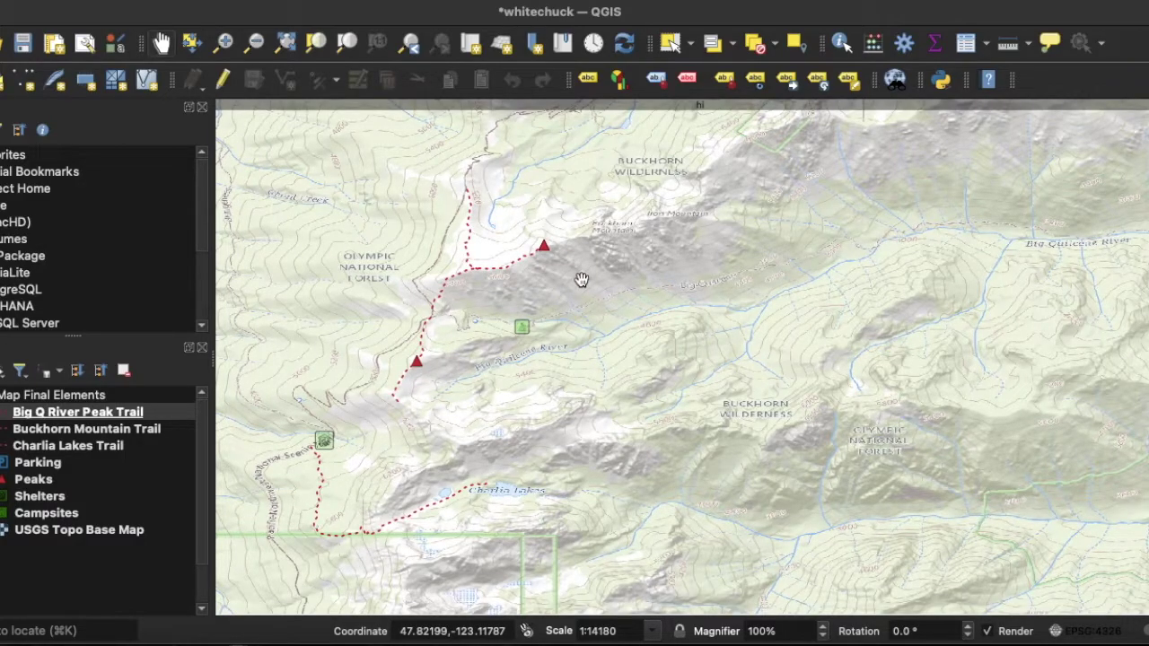
mouse_move(548, 279)
left_mouse_down()
mouse_move(462, 299)
mouse_move(447, 316)
mouse_move(539, 288)
left_mouse_up()
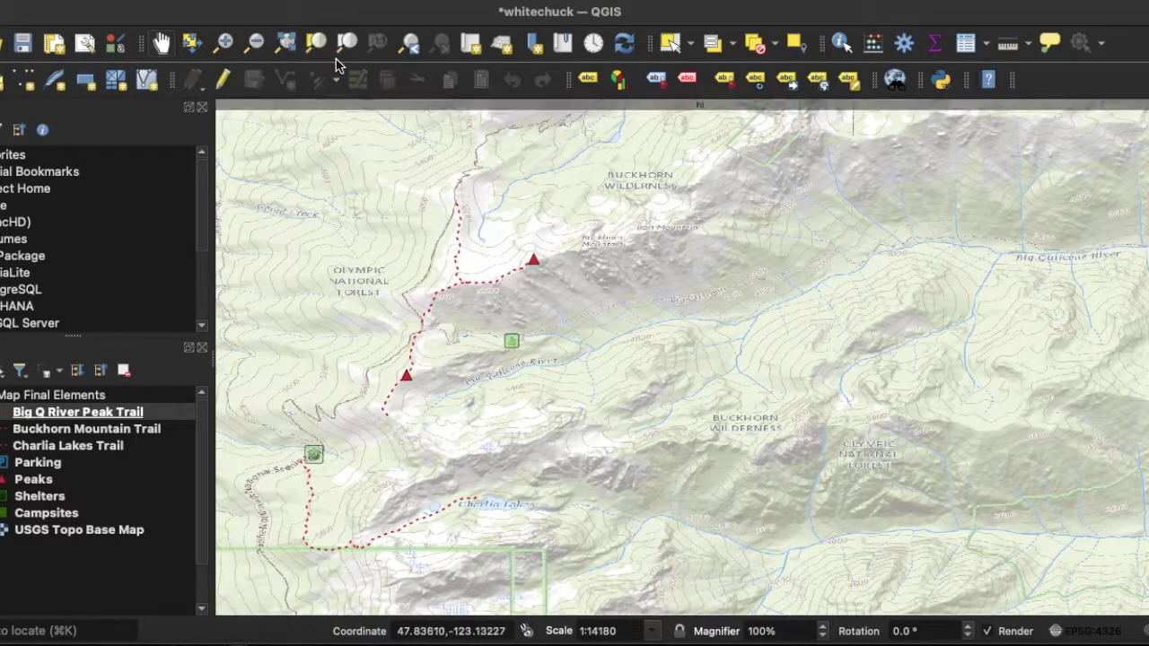
Zoom the map out repeatedly from the trails to a wide regional view.
left_click(254, 44)
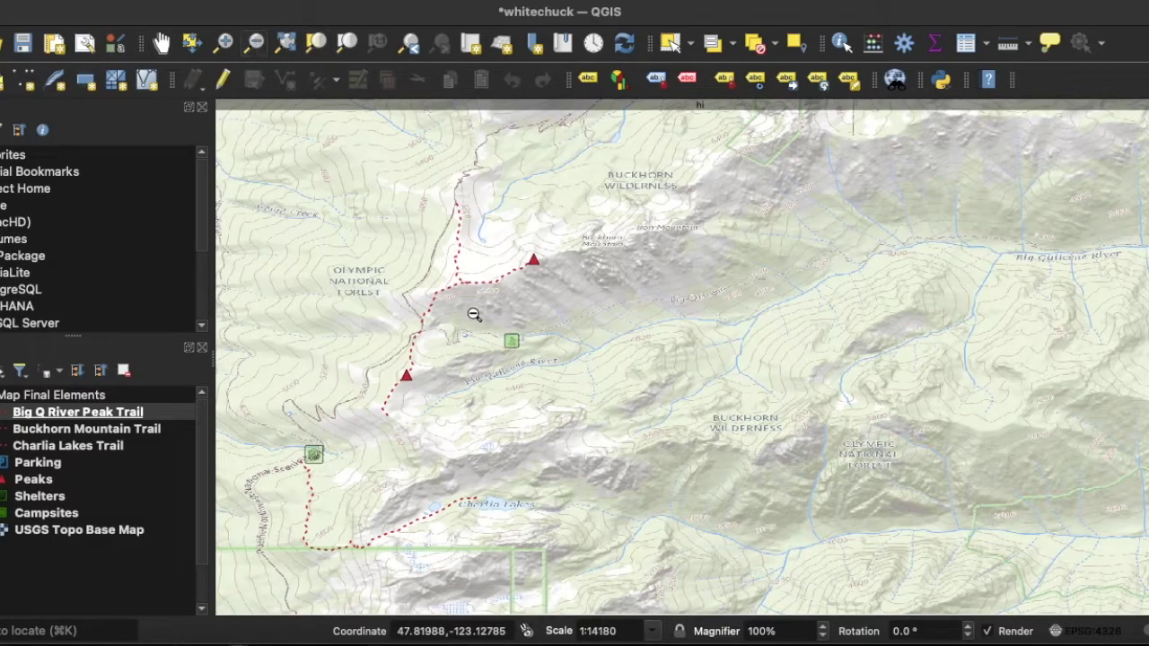
left_click(472, 315)
left_click(737, 336)
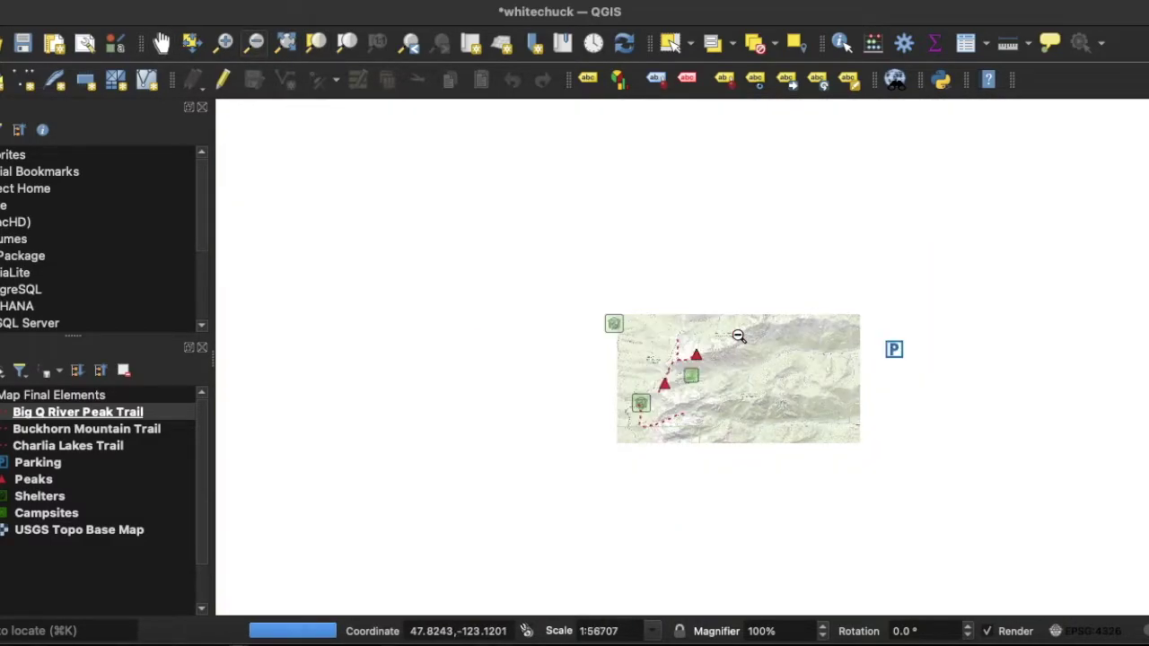
left_click(738, 335)
left_click(737, 336)
left_click(738, 336)
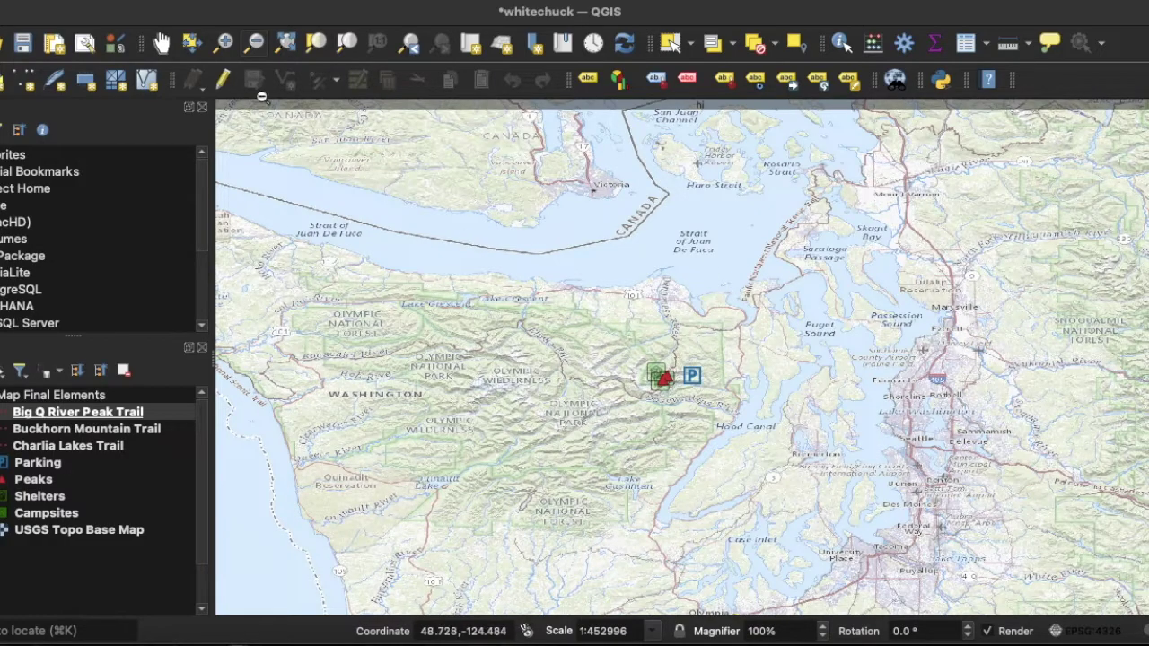
Pan east and zoom to 1:224718 over the foothills near Marysville, Arlington and Mount Vernon.
left_click(162, 44)
left_click_drag(1033, 351, 535, 326)
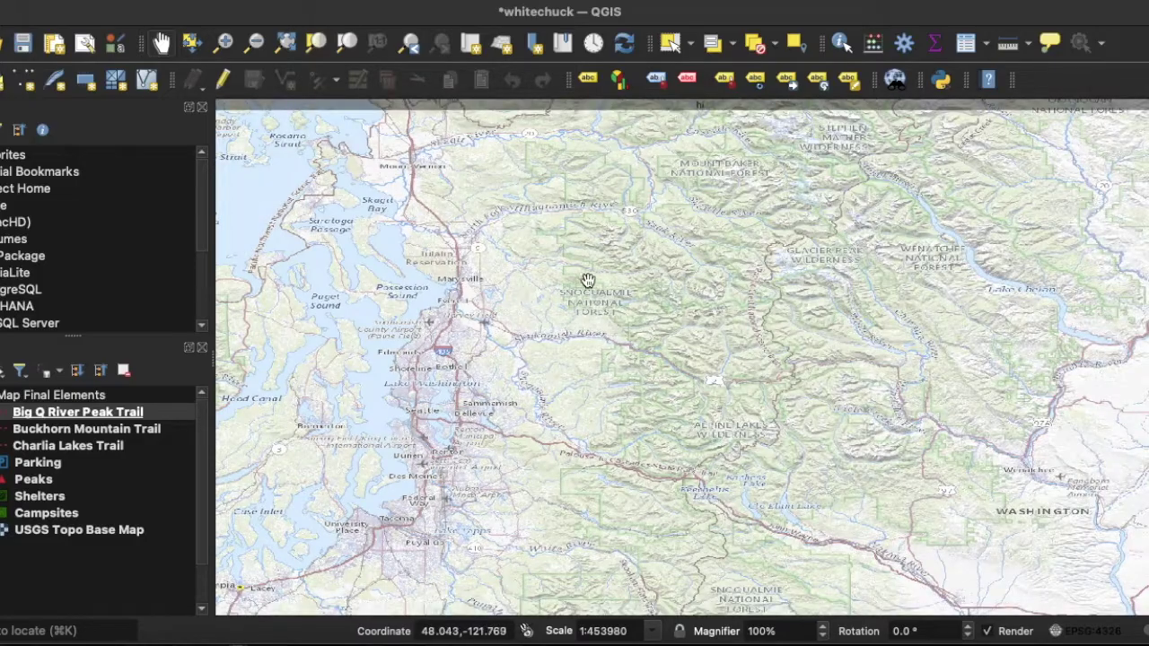
left_click(591, 280)
scroll(592, 280, "up", 1)
left_click_drag(591, 280, 746, 405)
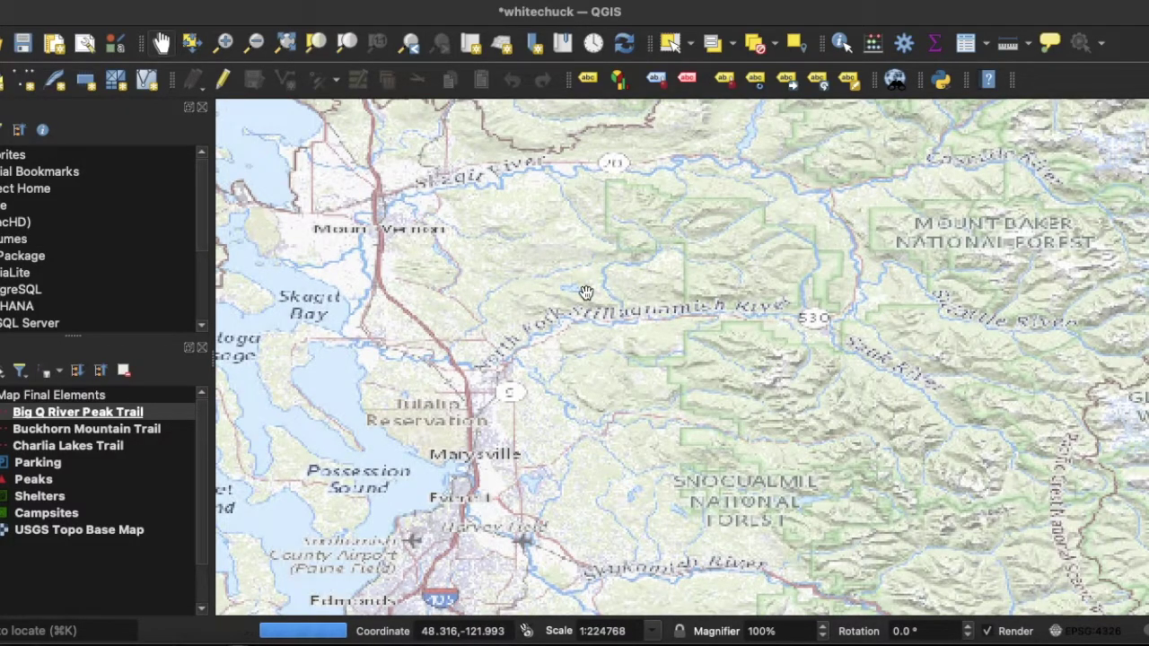
left_click_drag(666, 295, 555, 301)
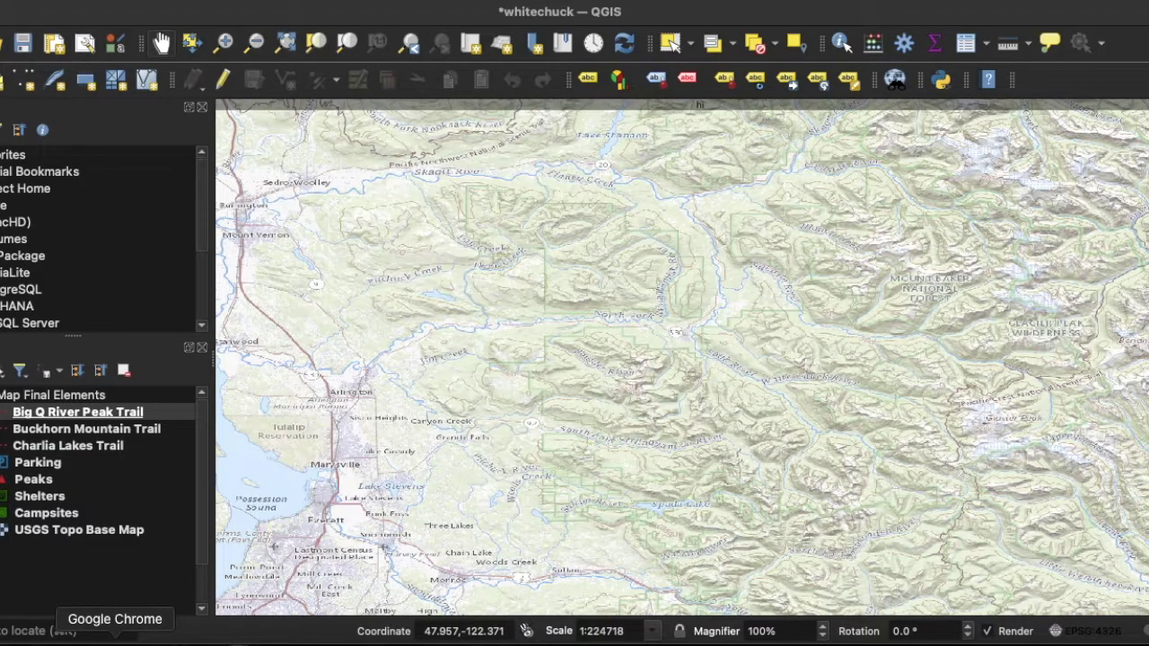
left_click(115, 639)
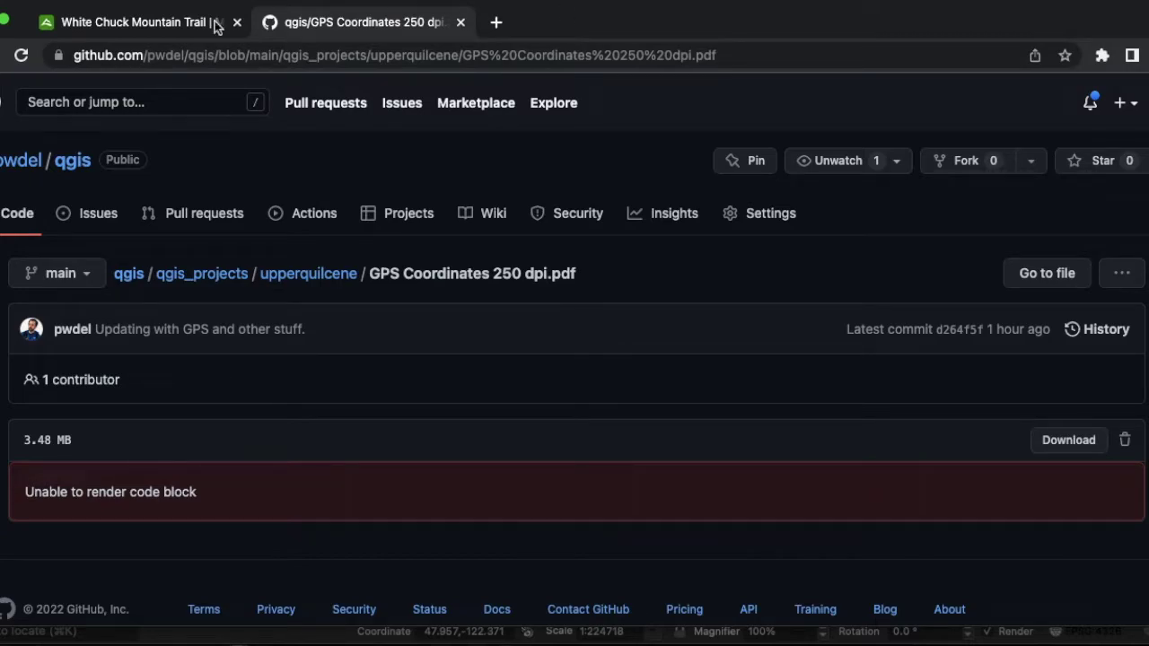
Download the White Chuck Mountain Trail route from AllTrails as a GPX Track file.
left_click(140, 23)
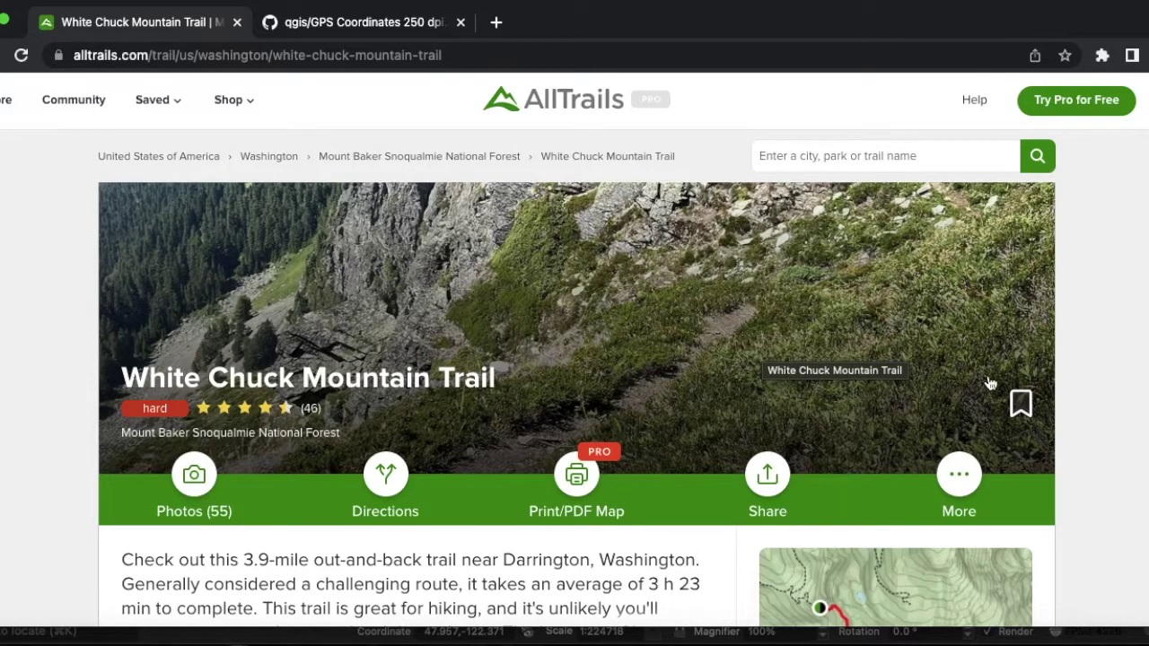
scroll(990, 384, "down", 2)
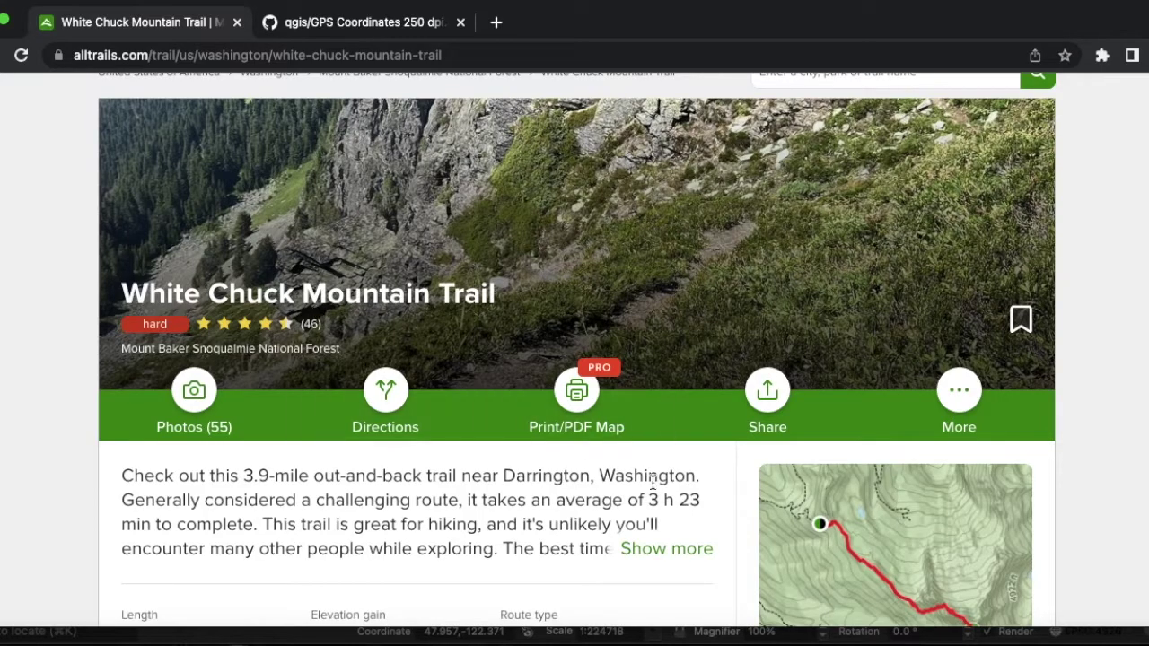
mouse_move(959, 395)
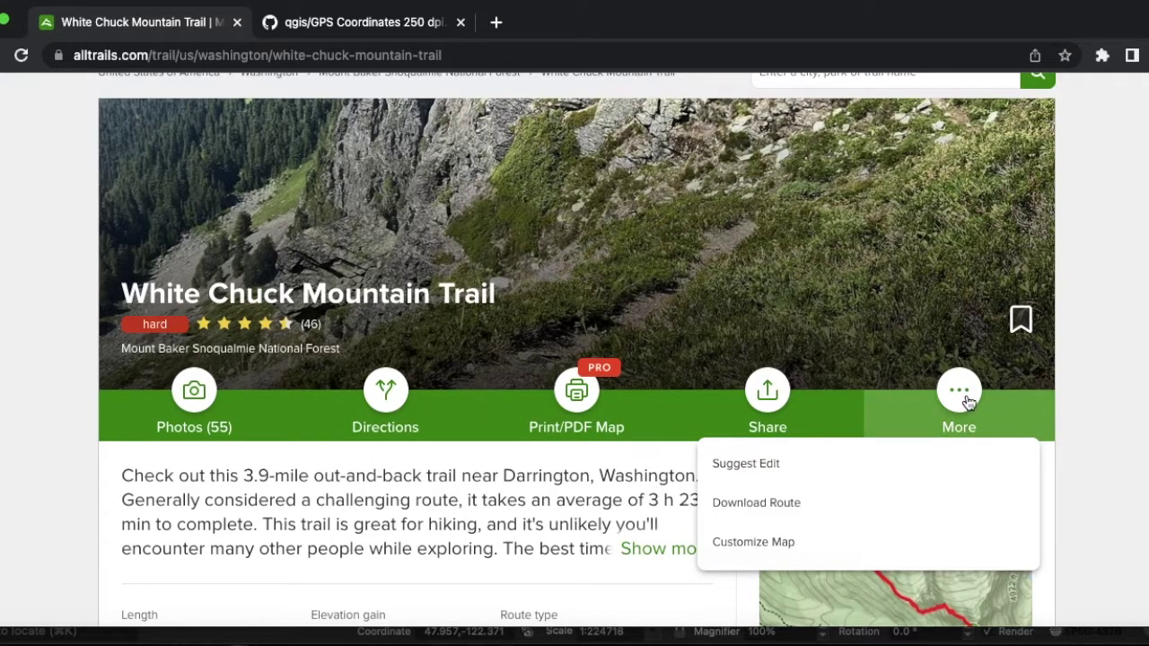
left_click(762, 511)
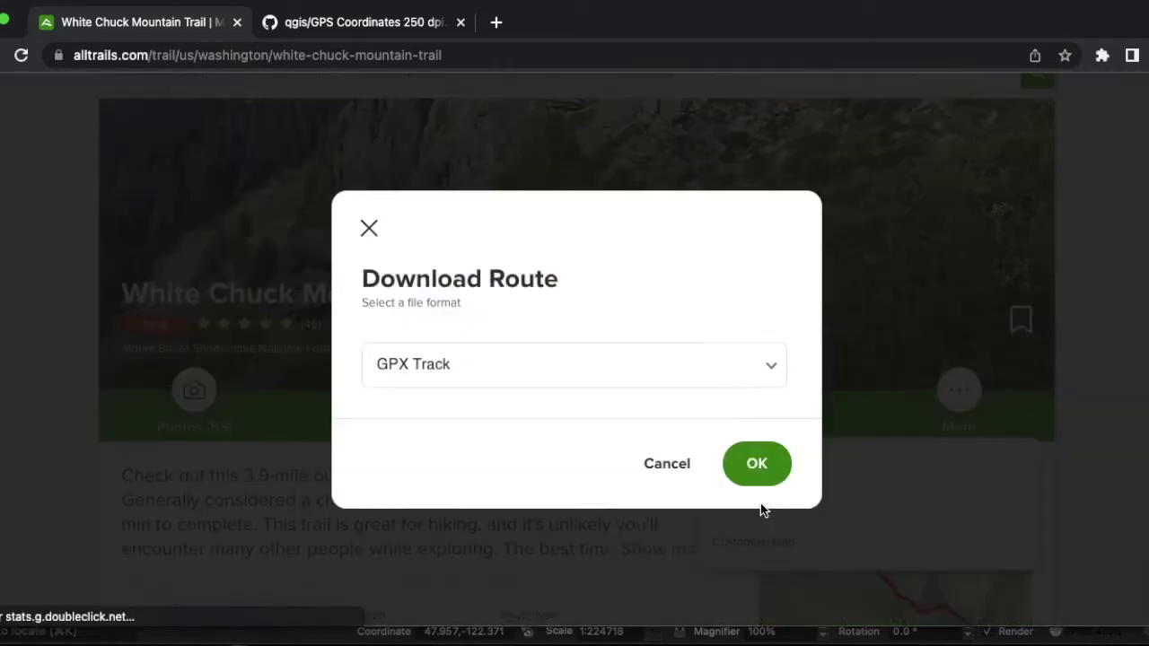
left_click(603, 371)
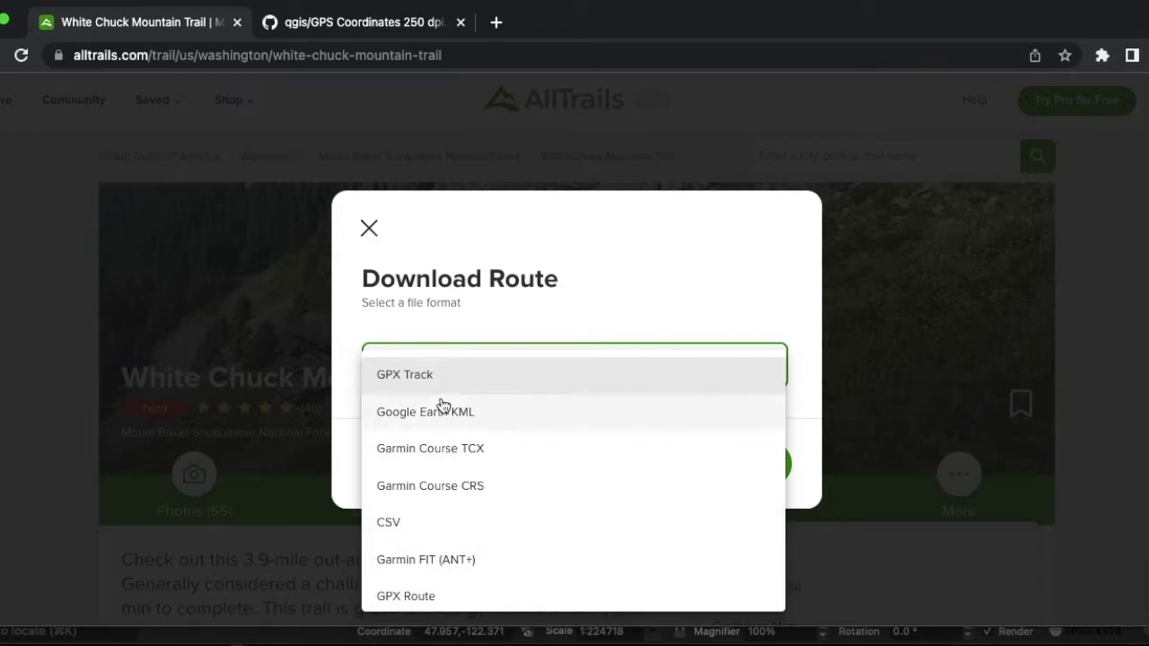
left_click(440, 369)
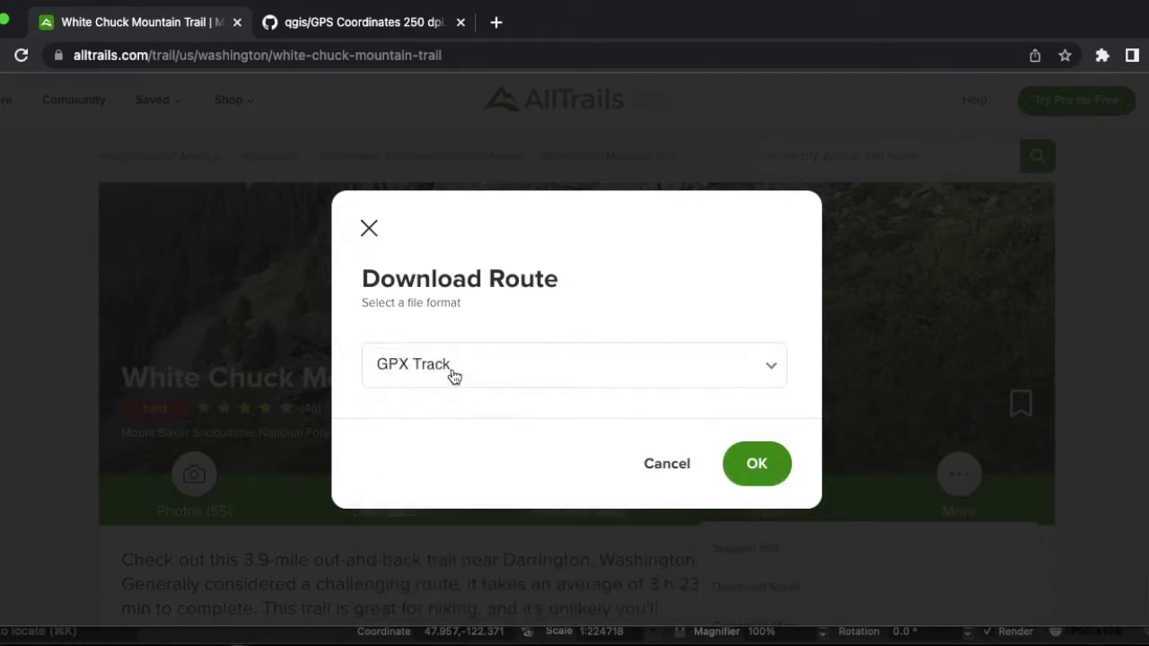
left_click(757, 464)
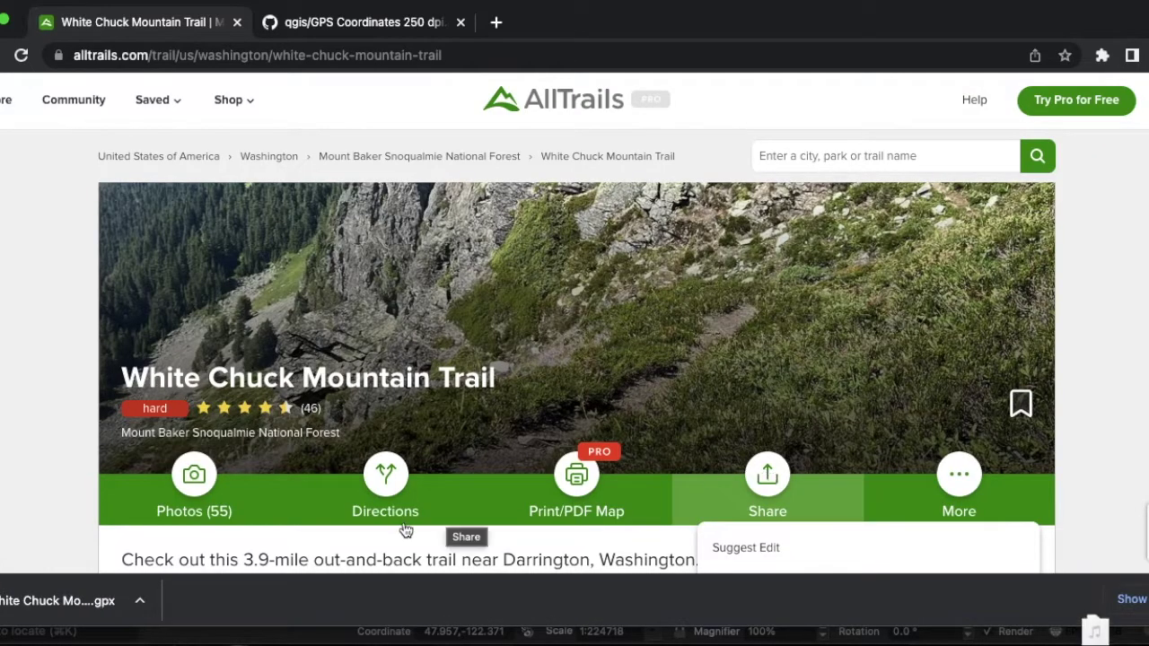
left_click(142, 604)
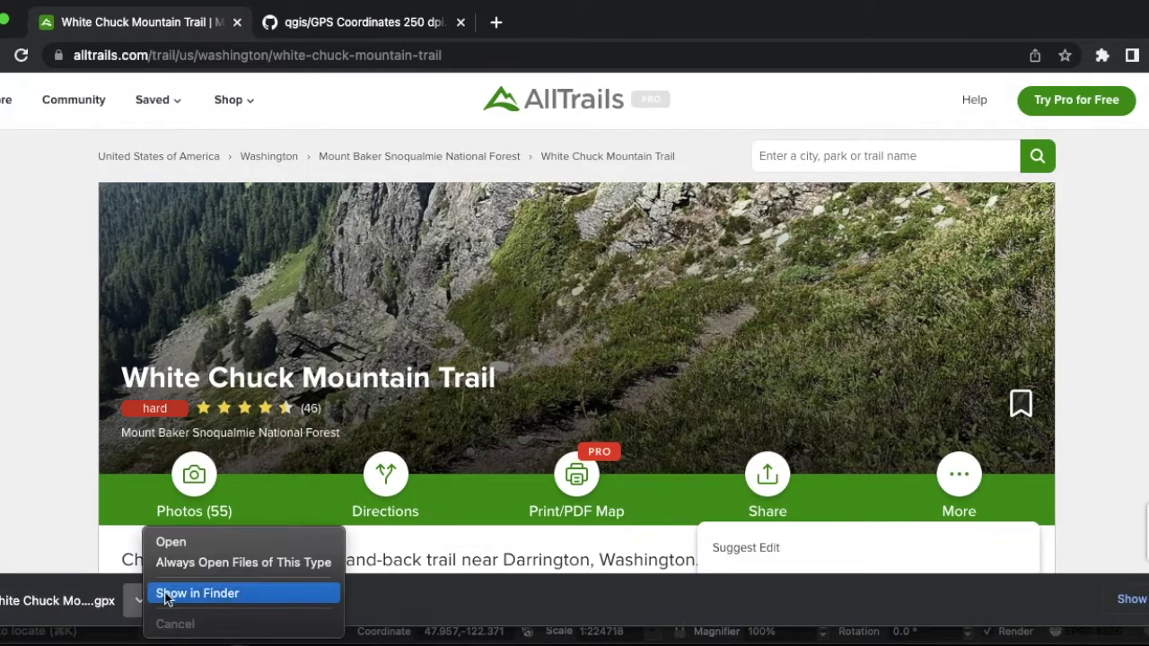
Move White Chuck Mountain Trail.gpx from Downloads into the whitechuck folder beside whitechuck.qgz.
left_click(222, 593)
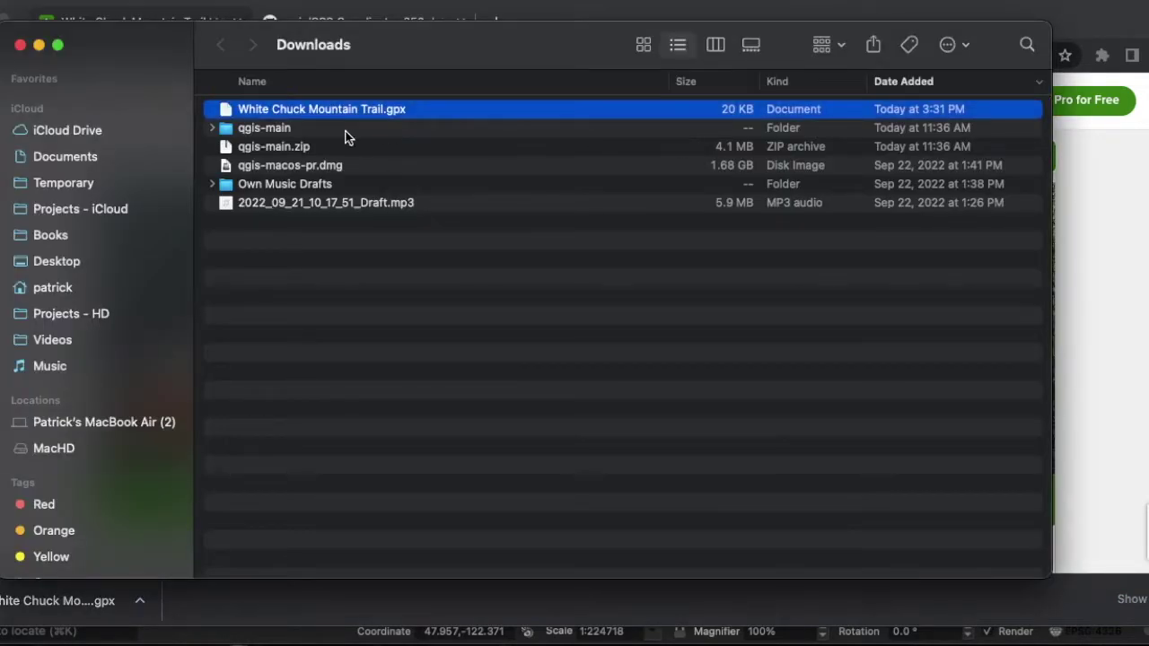
left_click_drag(260, 109, 288, 174)
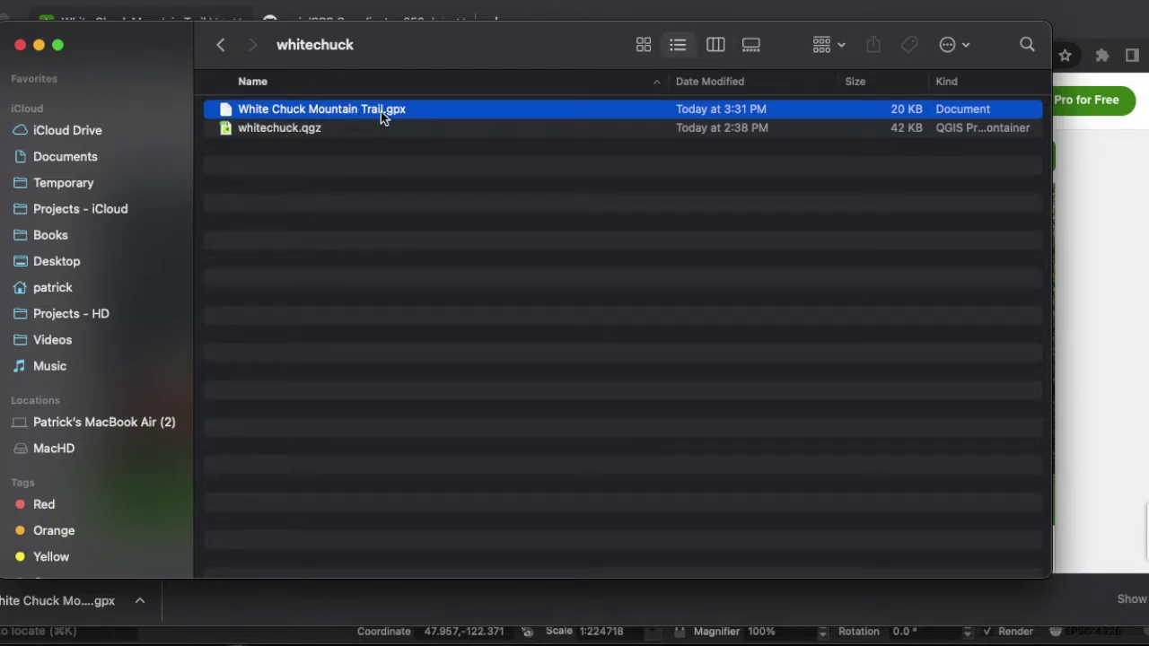
left_click(633, 594)
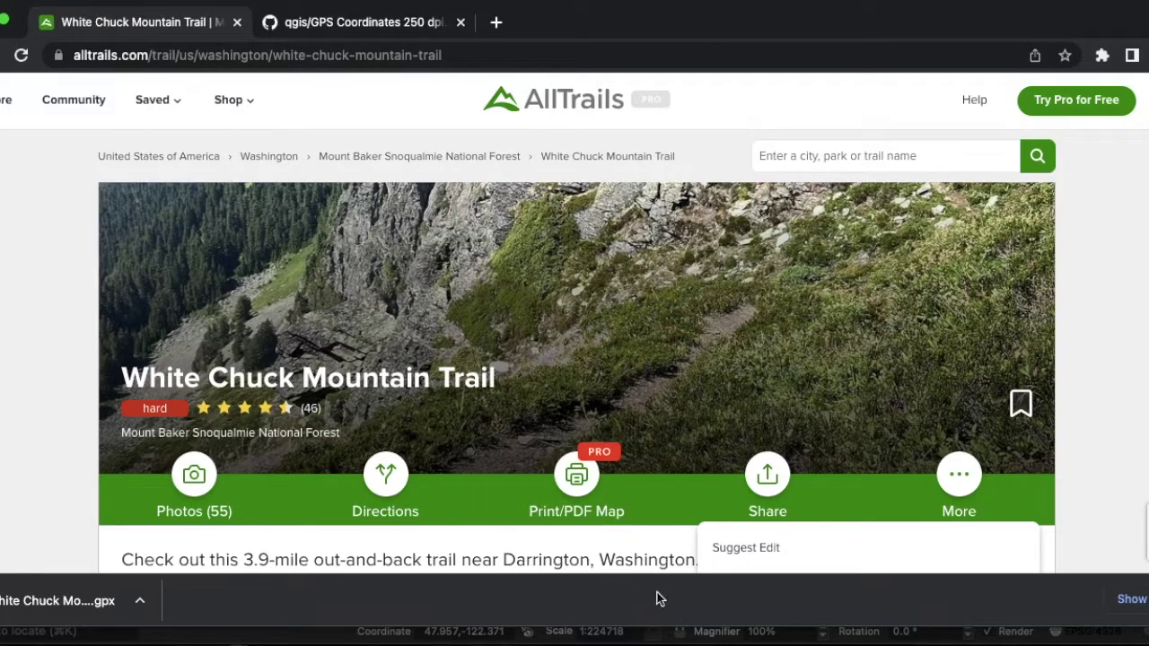
left_click(714, 637)
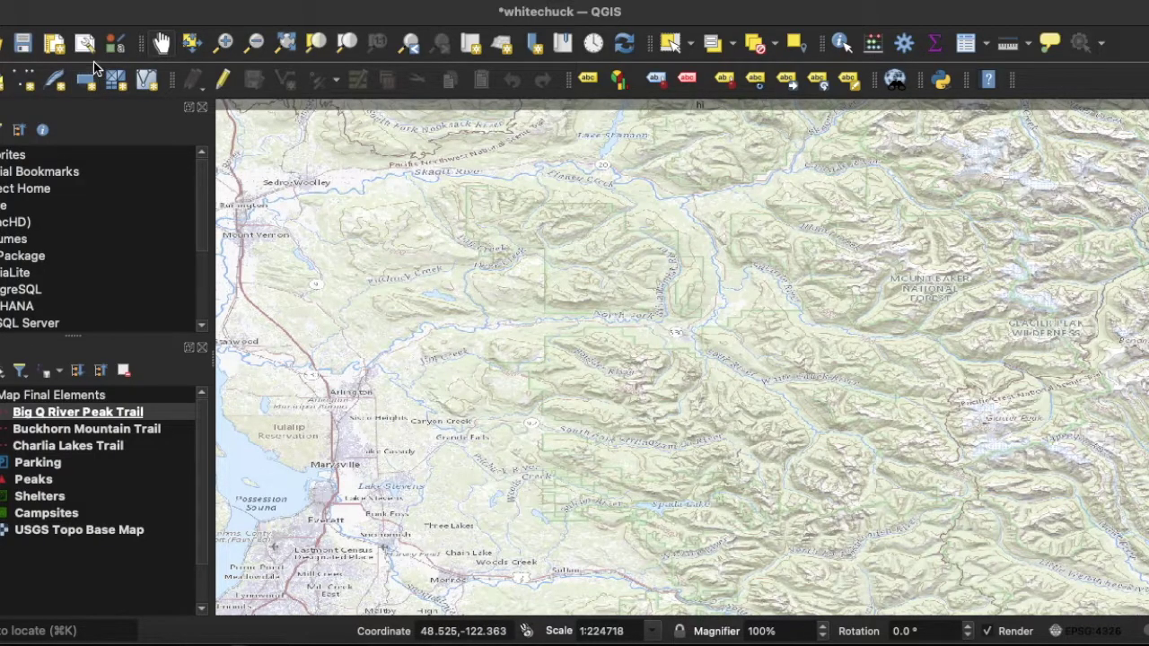
left_click(36, 0)
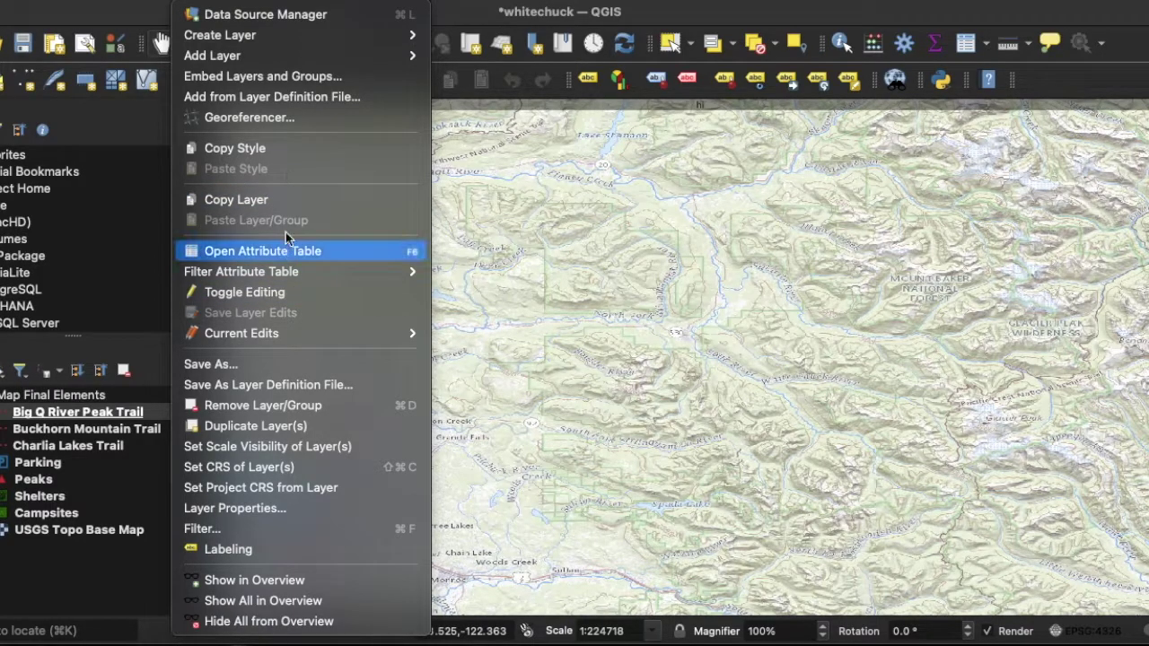
mouse_move(269, 57)
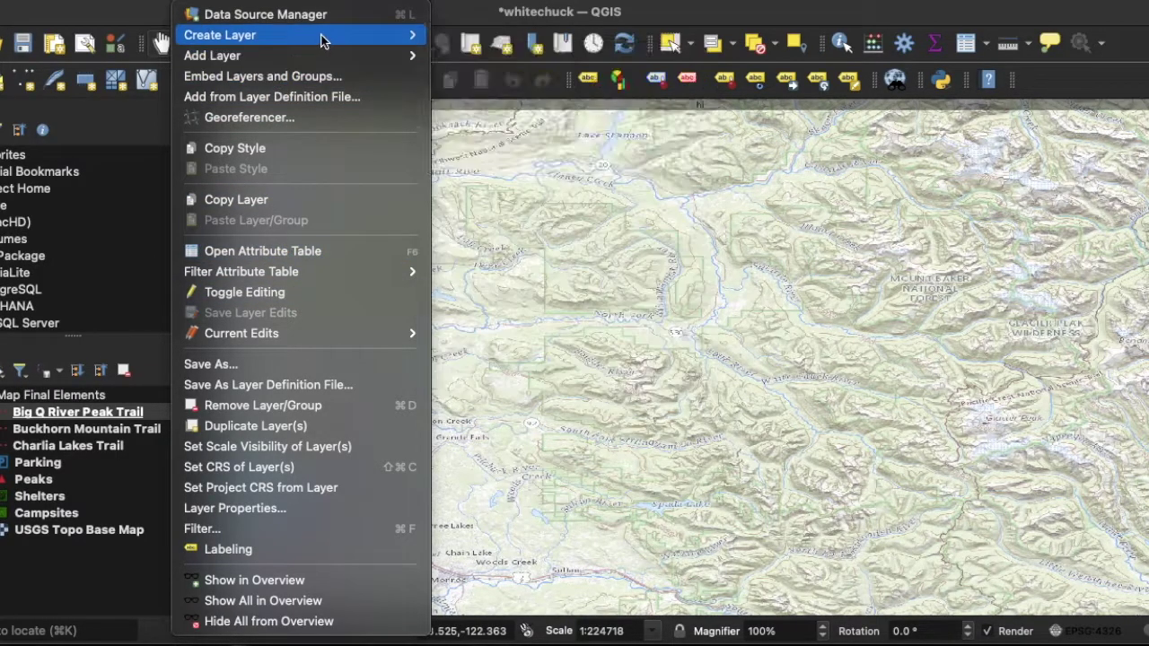
mouse_move(325, 39)
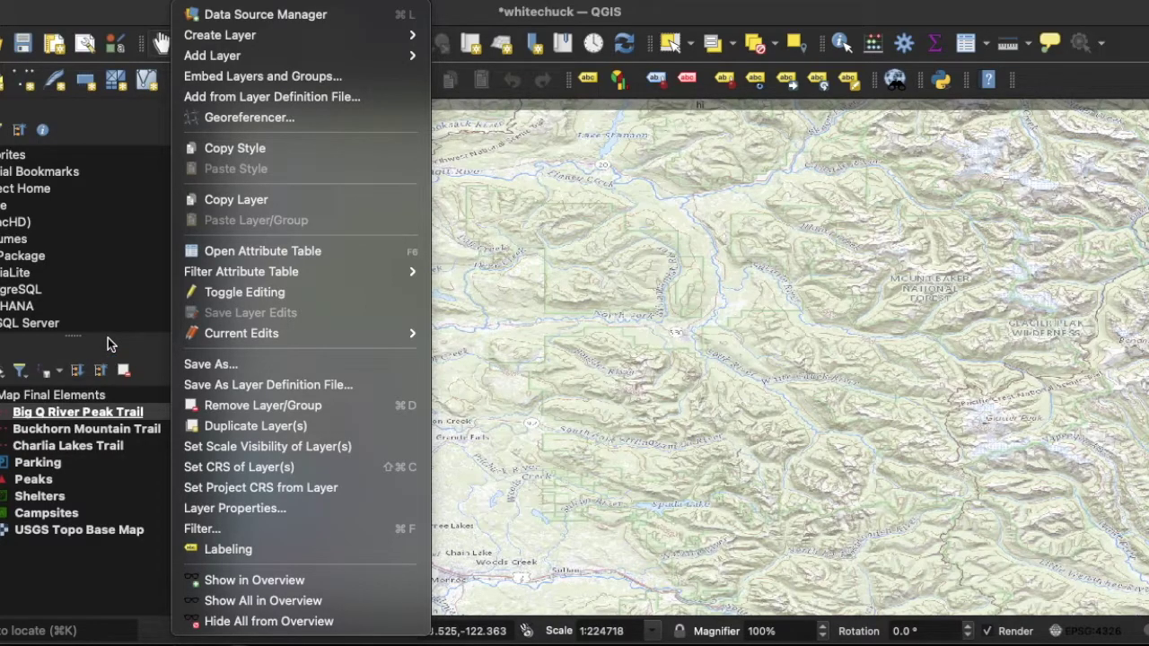
key("Escape")
key("super+Tab")
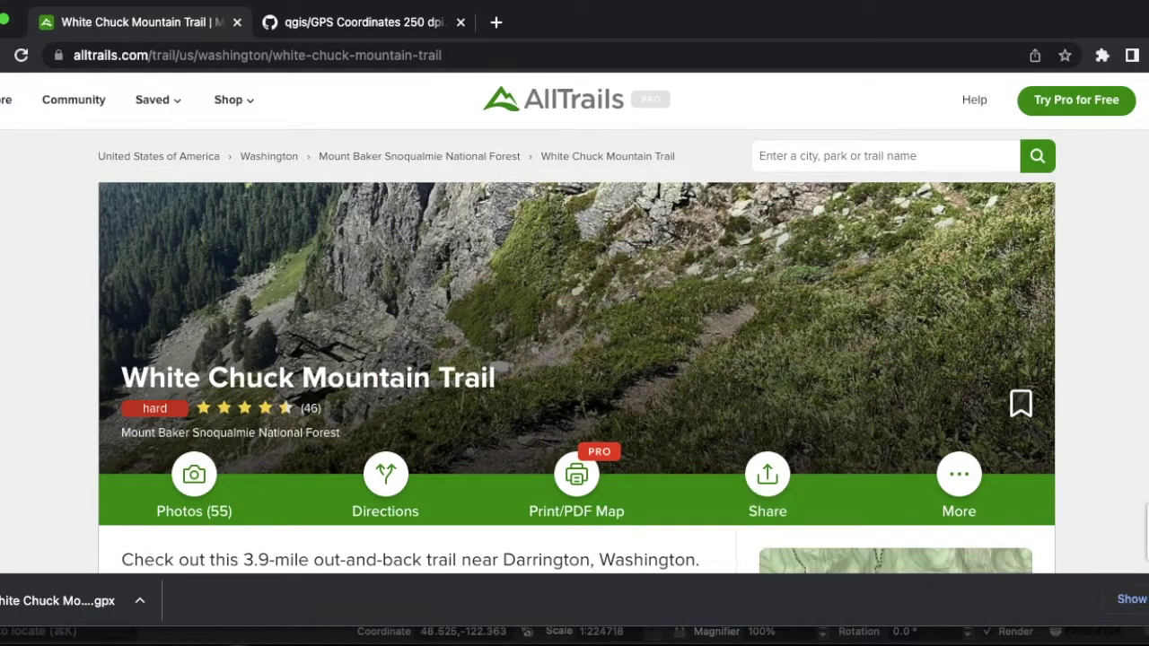
Search Google for 'how do I import a gpx file into qgis' in a new tab.
left_click(495, 21)
type("how")
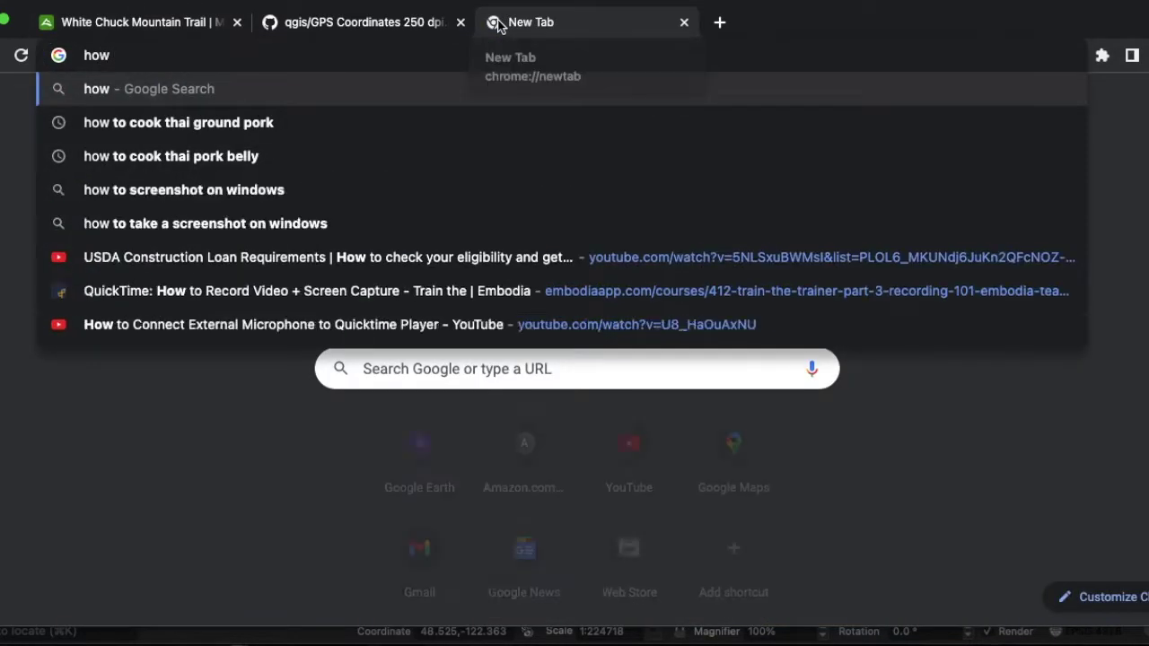
type(" do I import a gpx")
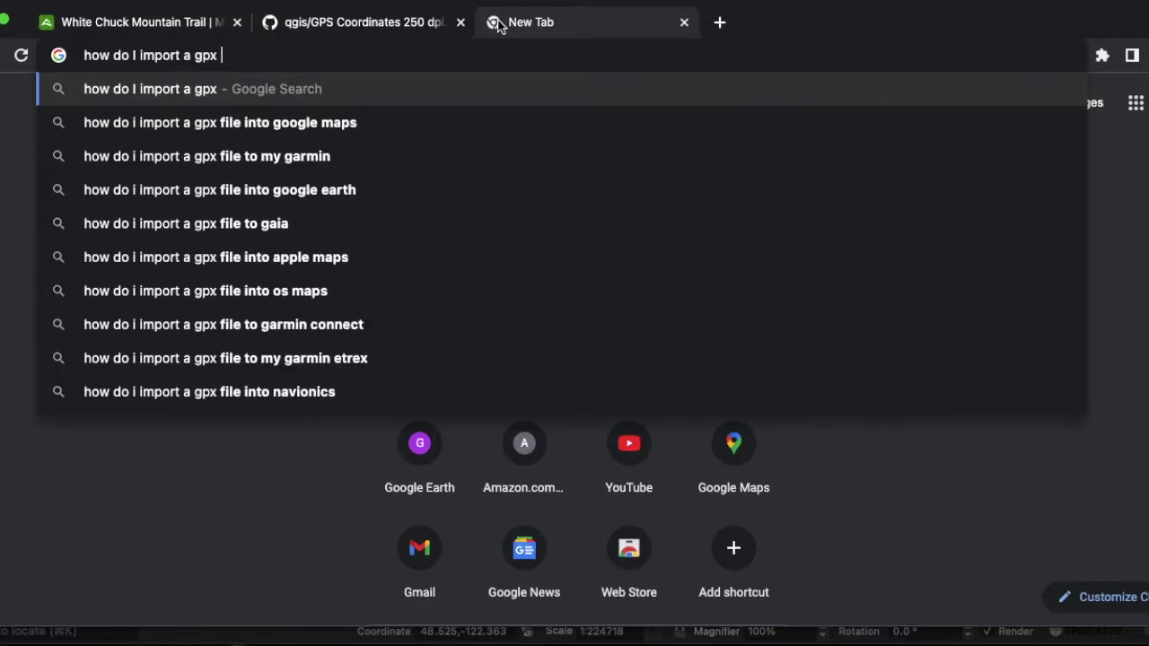
type(" file into go")
key("BackSpace")
key("BackSpace")
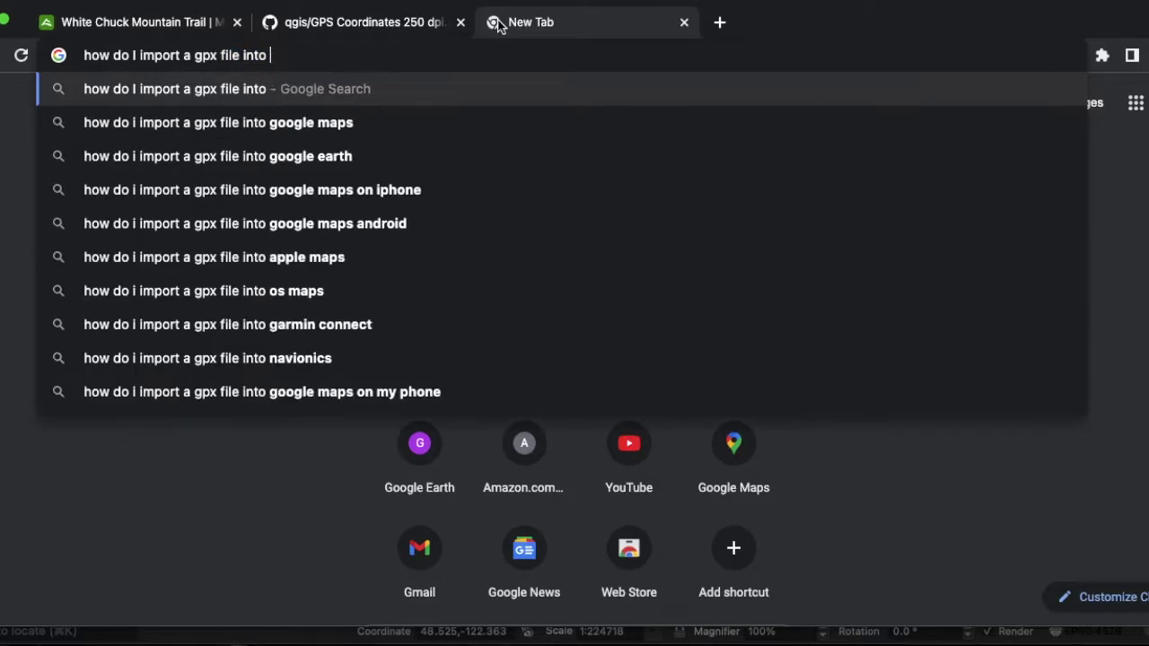
type("qgis")
key("Return")
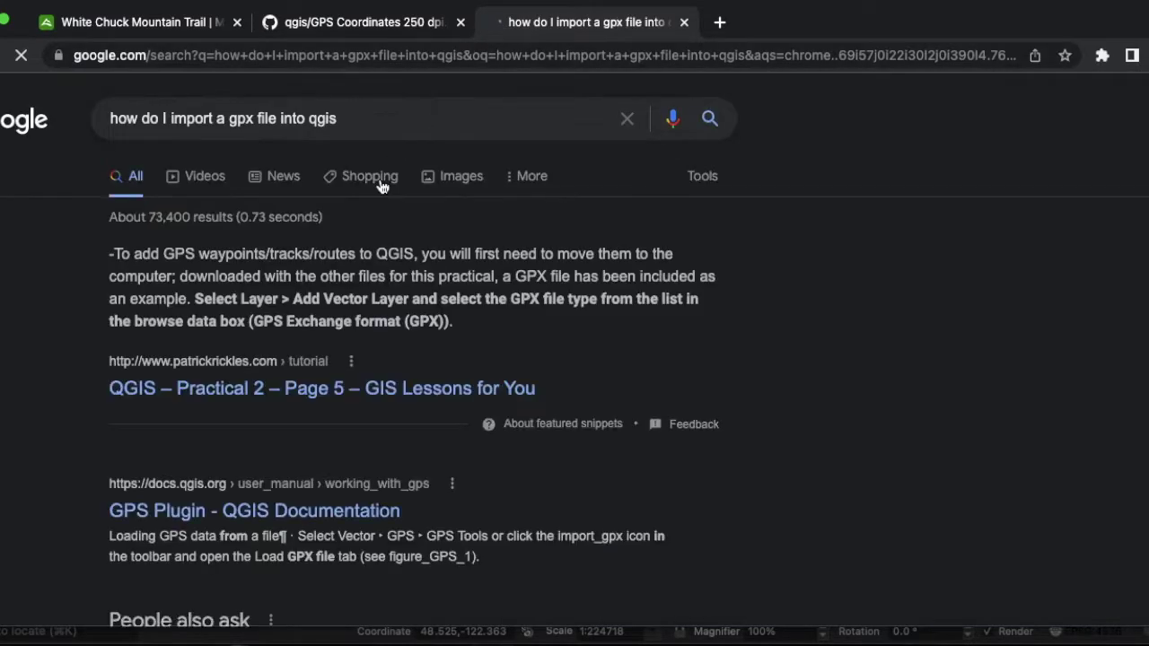
Open the Practical 2 tutorial, GPS Plugin documentation and GPX import video results in new tabs.
right_click(373, 392)
left_click(412, 355)
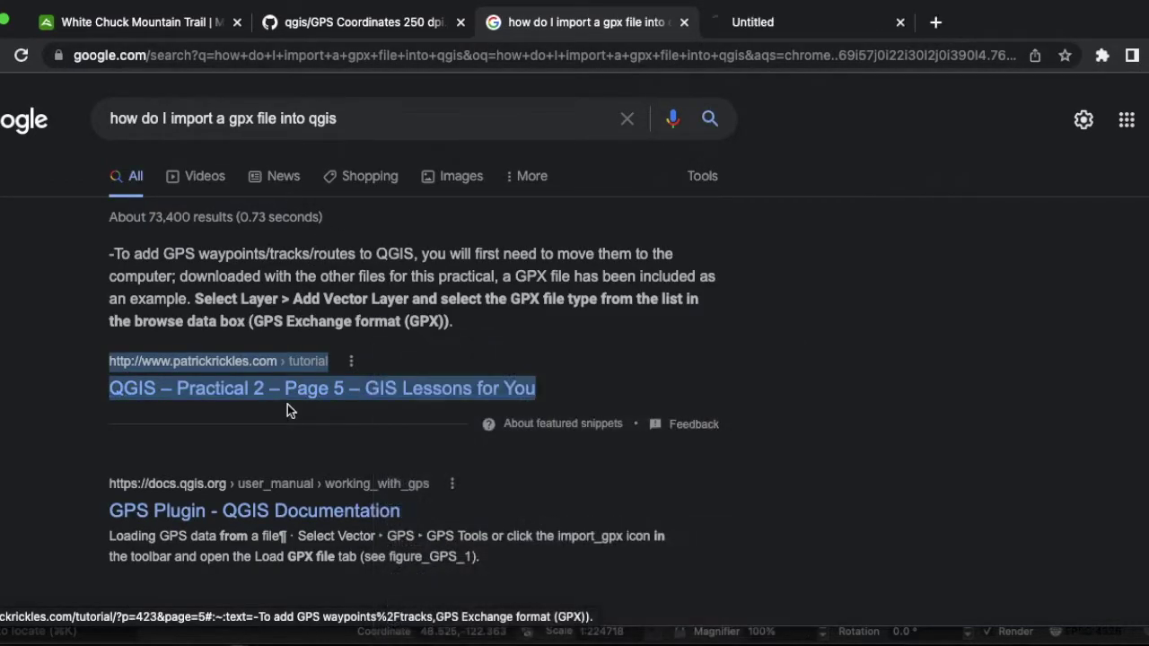
scroll(287, 404, "down", 5)
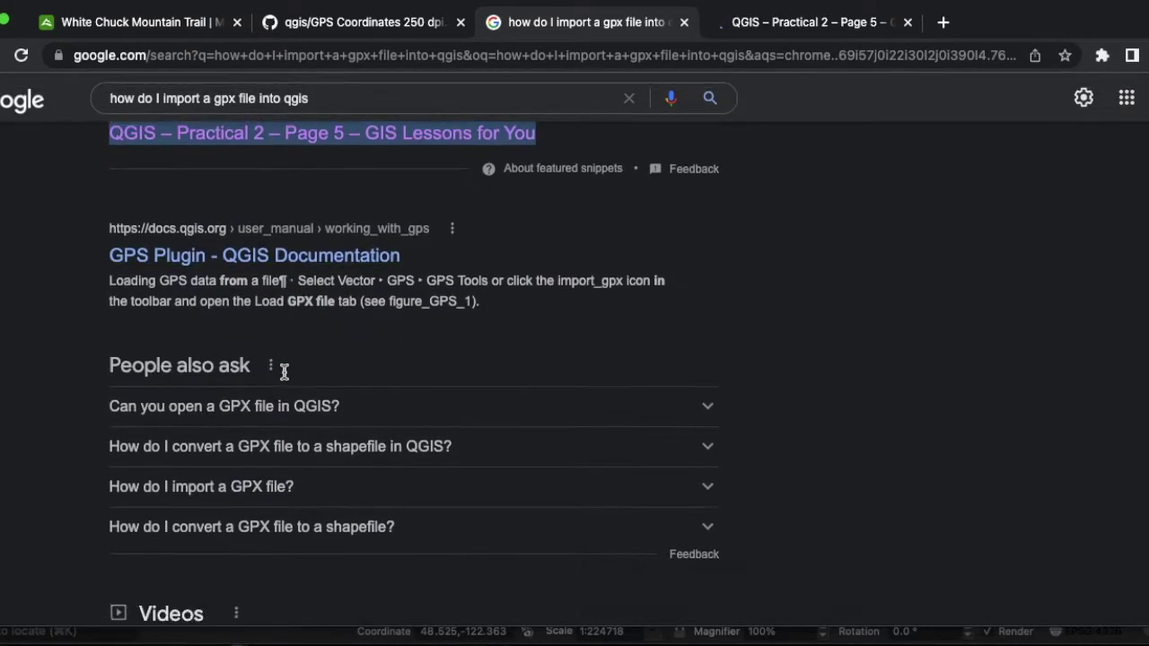
right_click(269, 258)
left_click(301, 264)
scroll(203, 386, "down", 5)
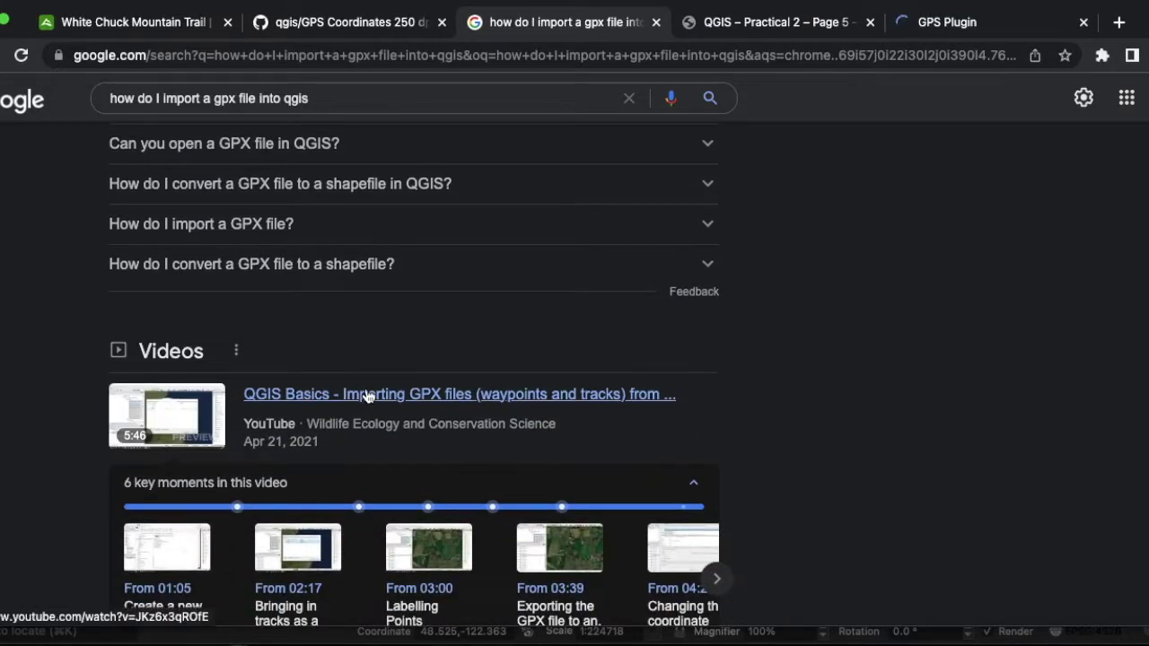
right_click(366, 395)
left_click(426, 357)
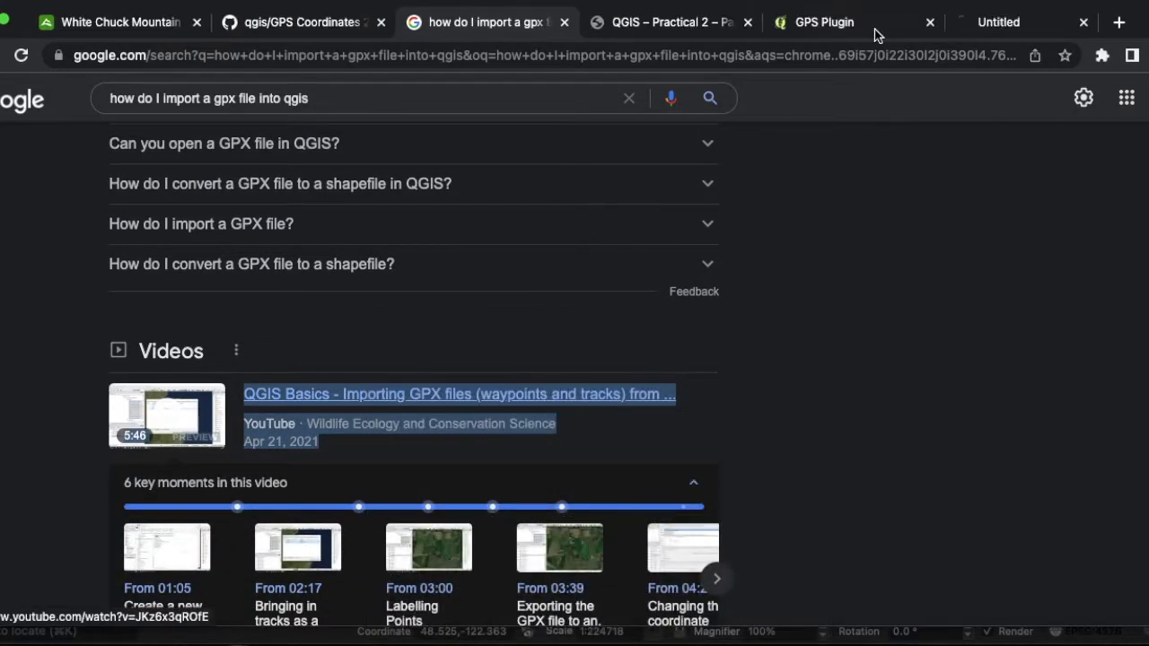
Preview the video and docs, then scroll the Practical 2 tutorial to its GPX import steps.
left_click(987, 21)
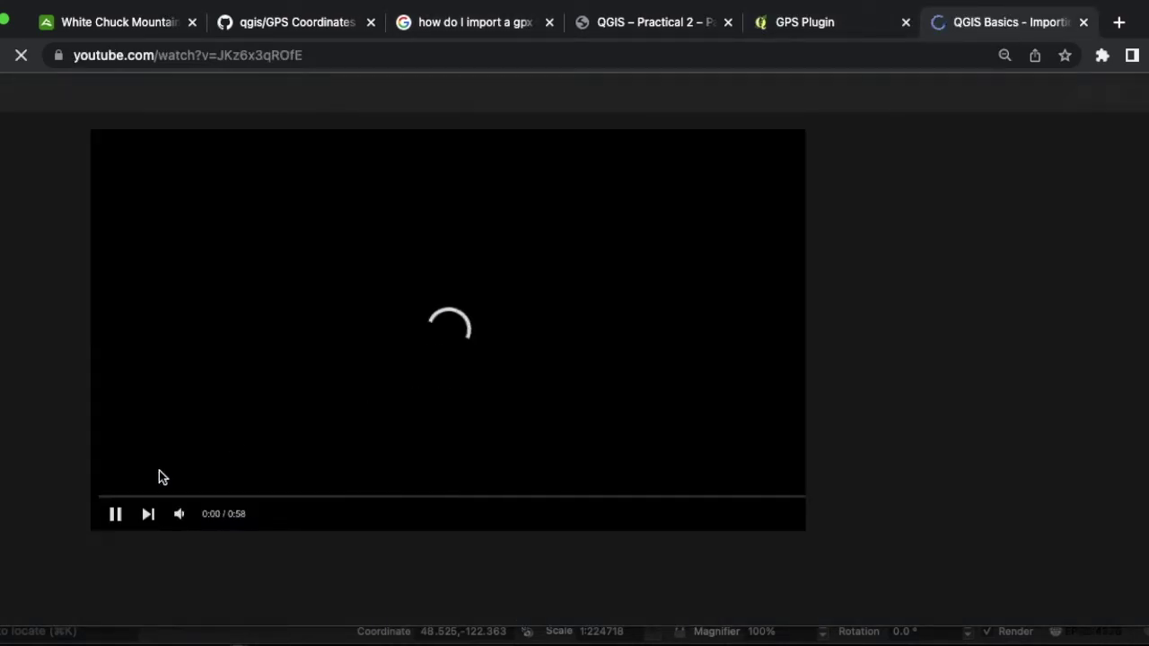
left_click(115, 515)
left_click(114, 516)
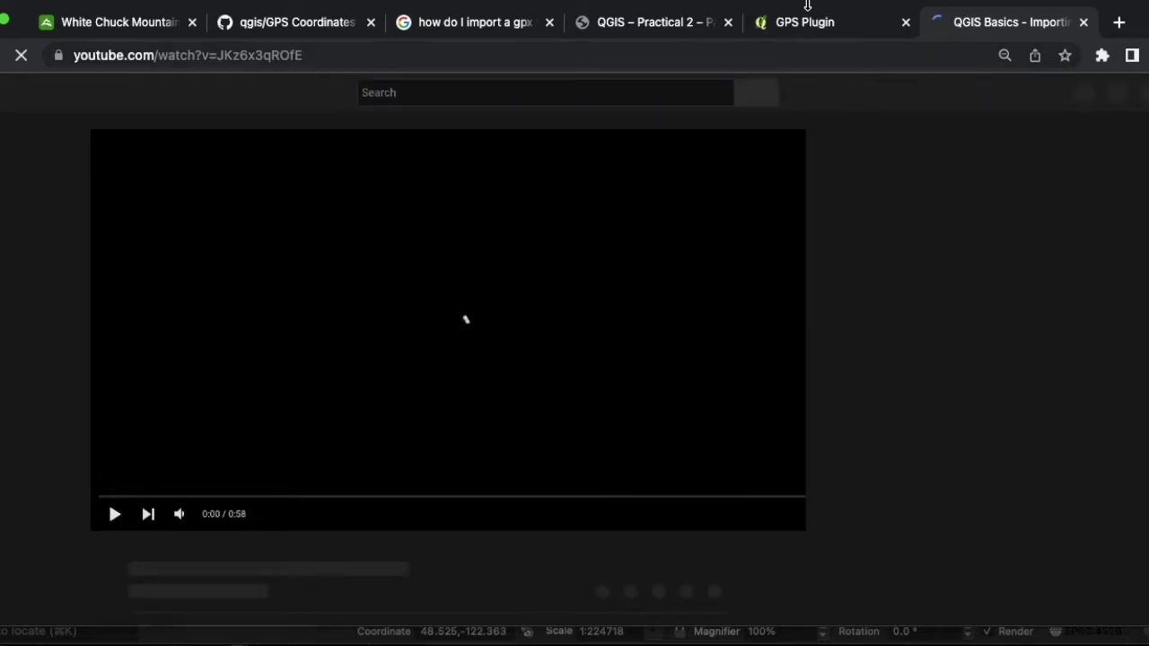
left_click(800, 27)
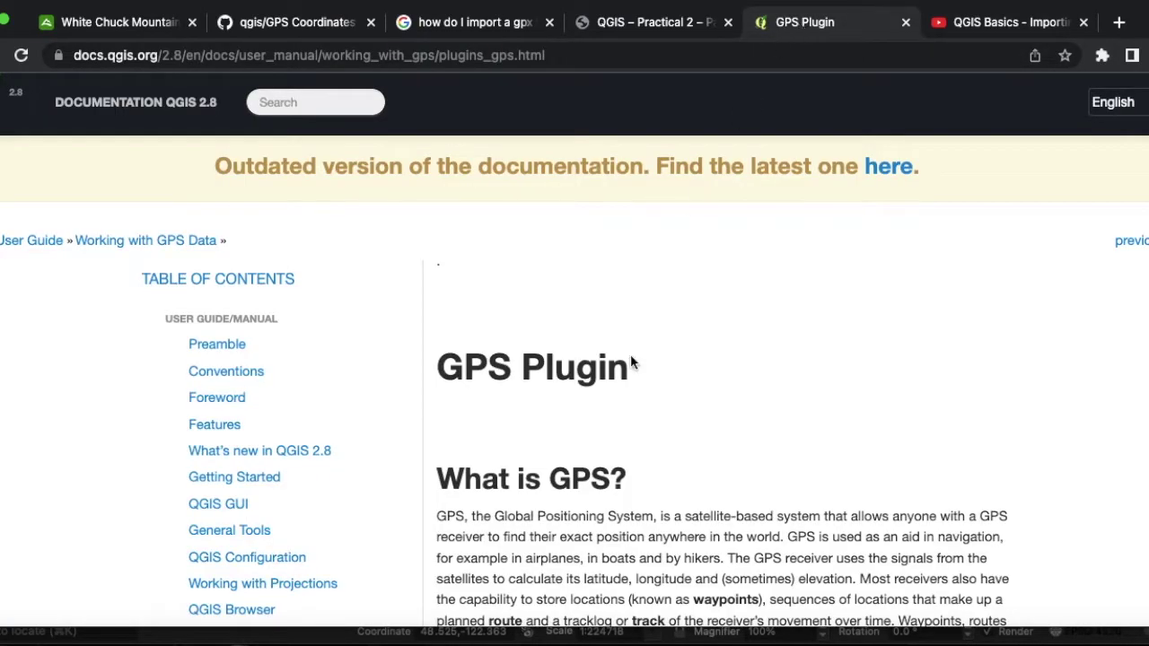
left_click(662, 27)
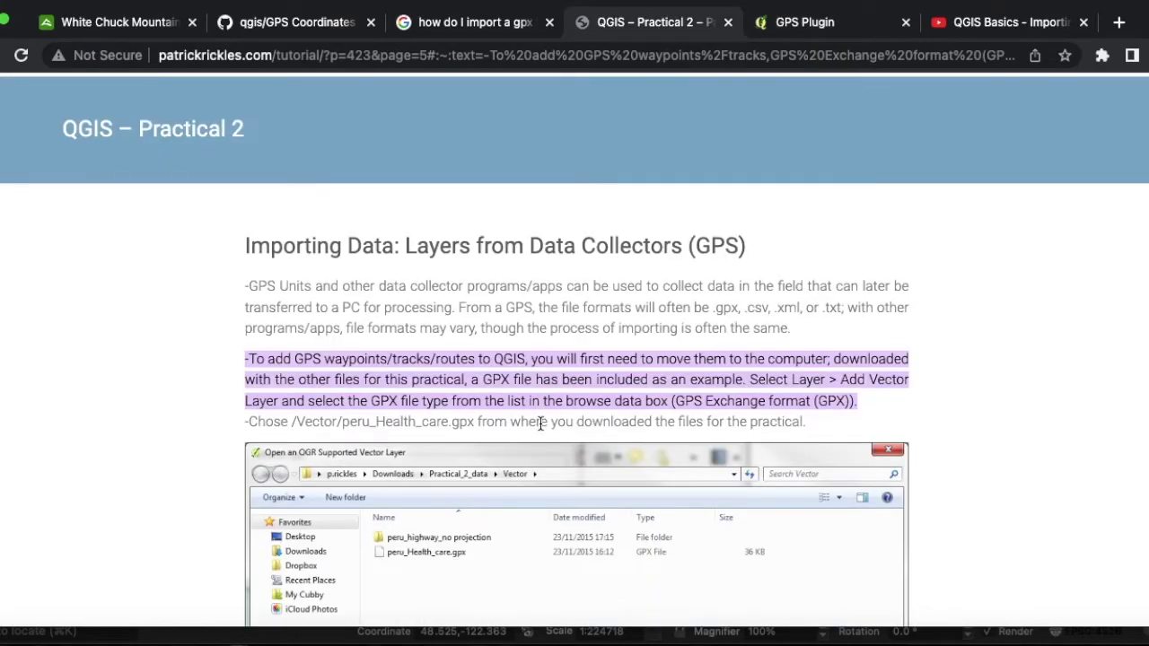
scroll(540, 423, "down", 3)
scroll(394, 328, "down", 2)
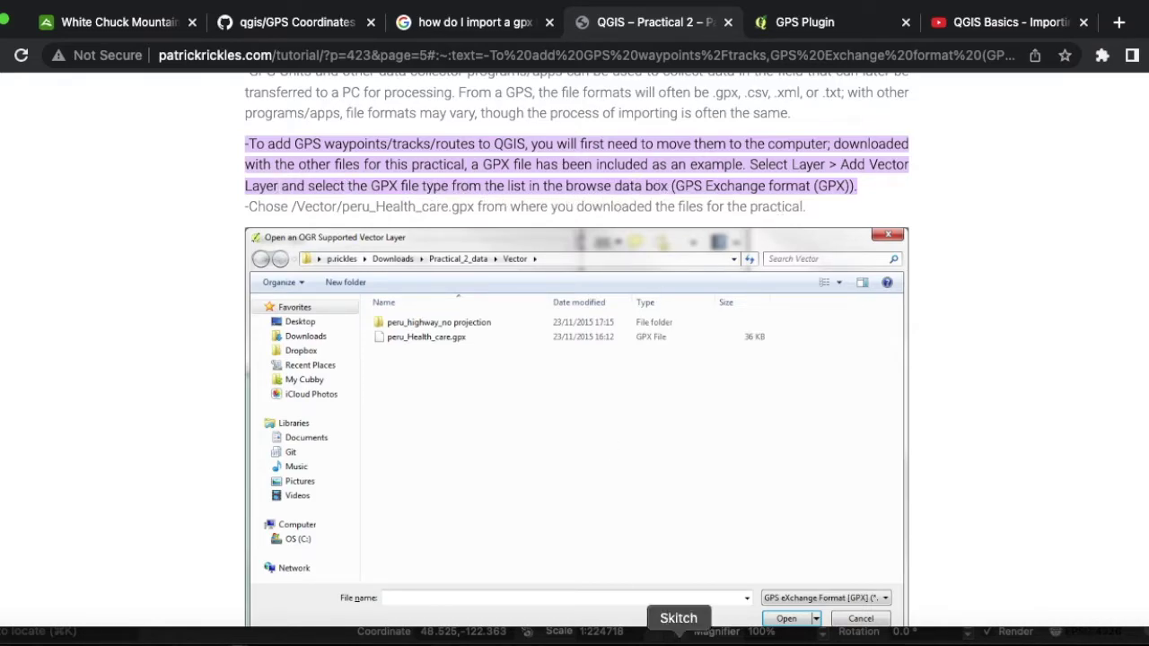
Add White Chuck Mountain Trail.gpx as a vector layer, including all its sublayers.
left_click(711, 630)
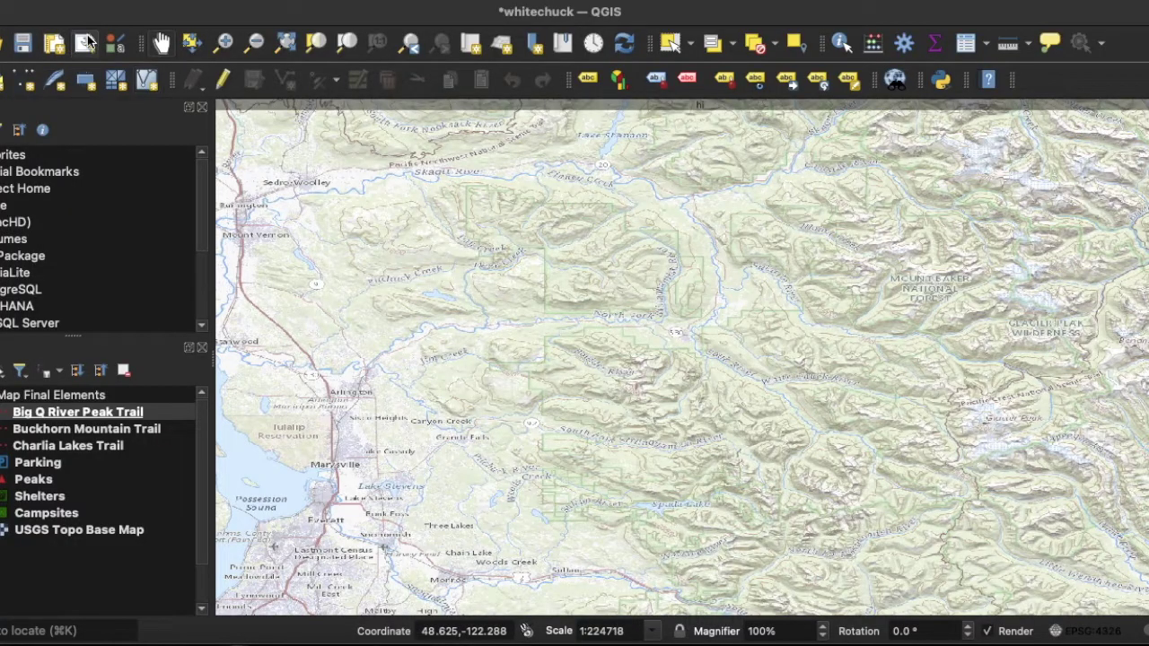
right_click(170, 412)
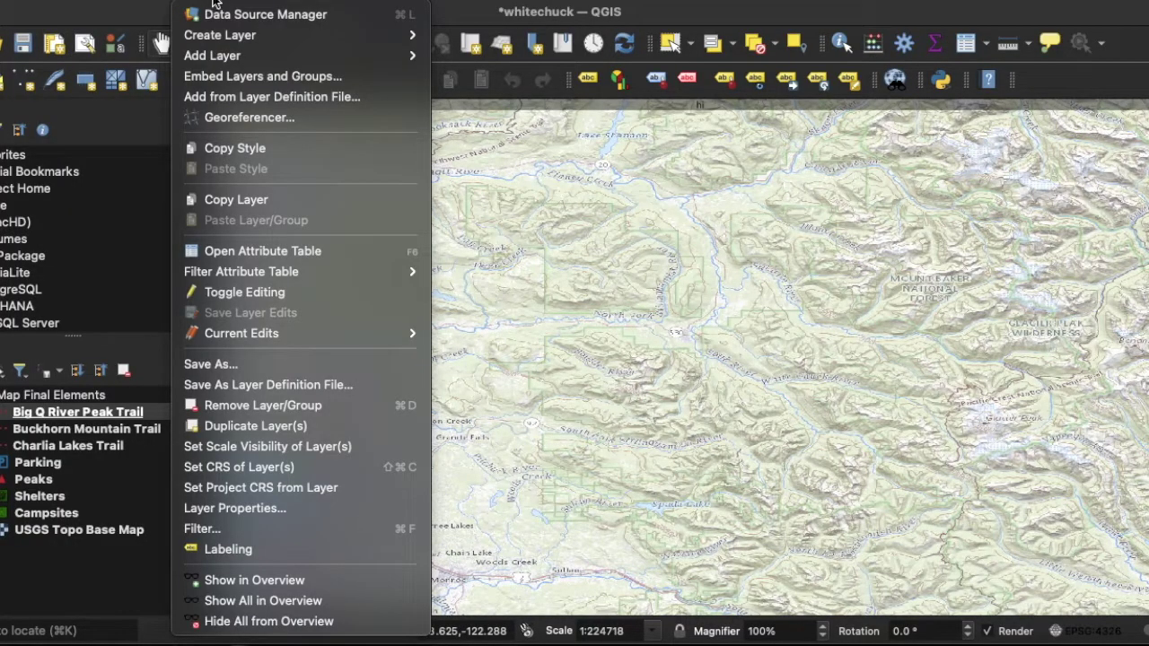
mouse_move(240, 56)
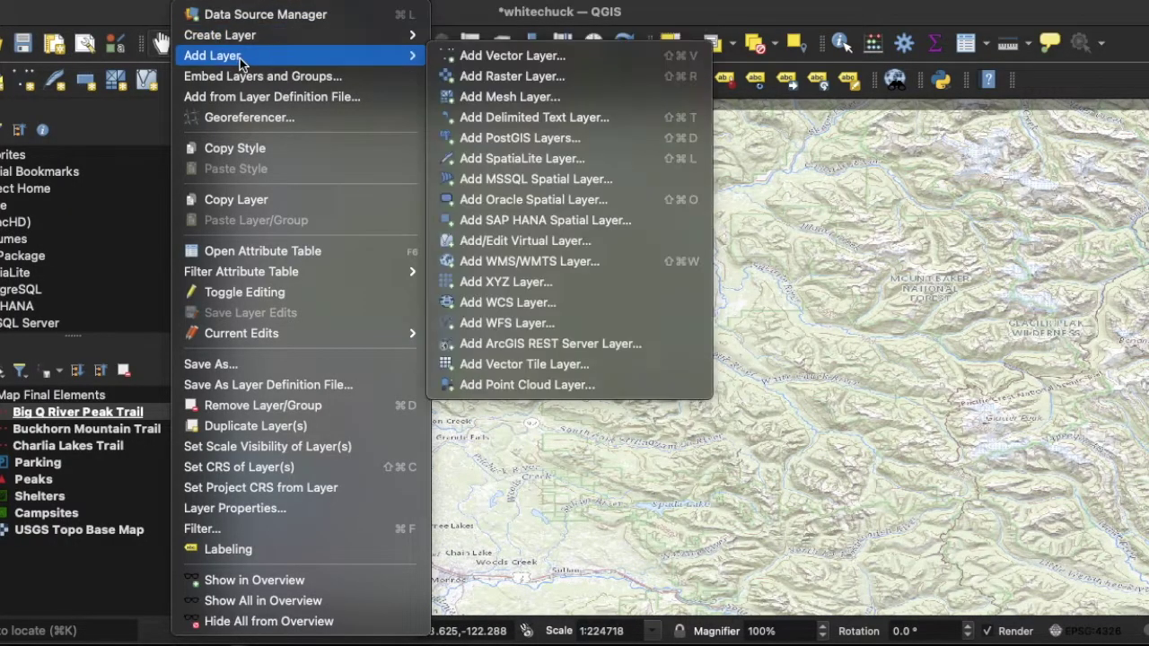
left_click(483, 57)
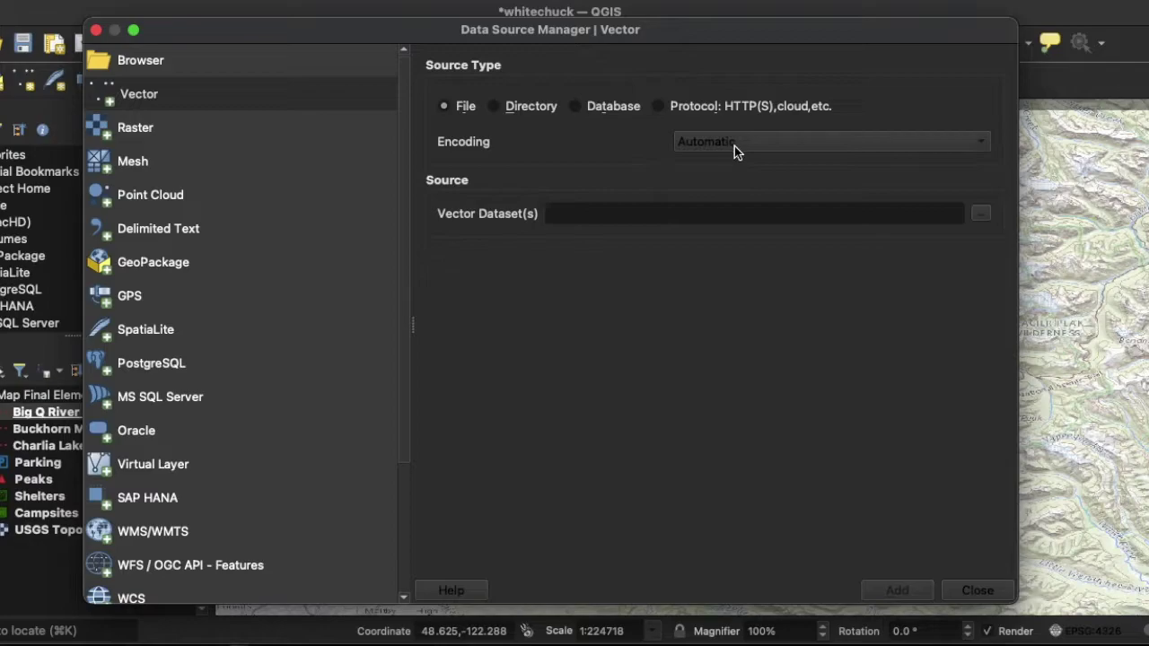
left_click(980, 218)
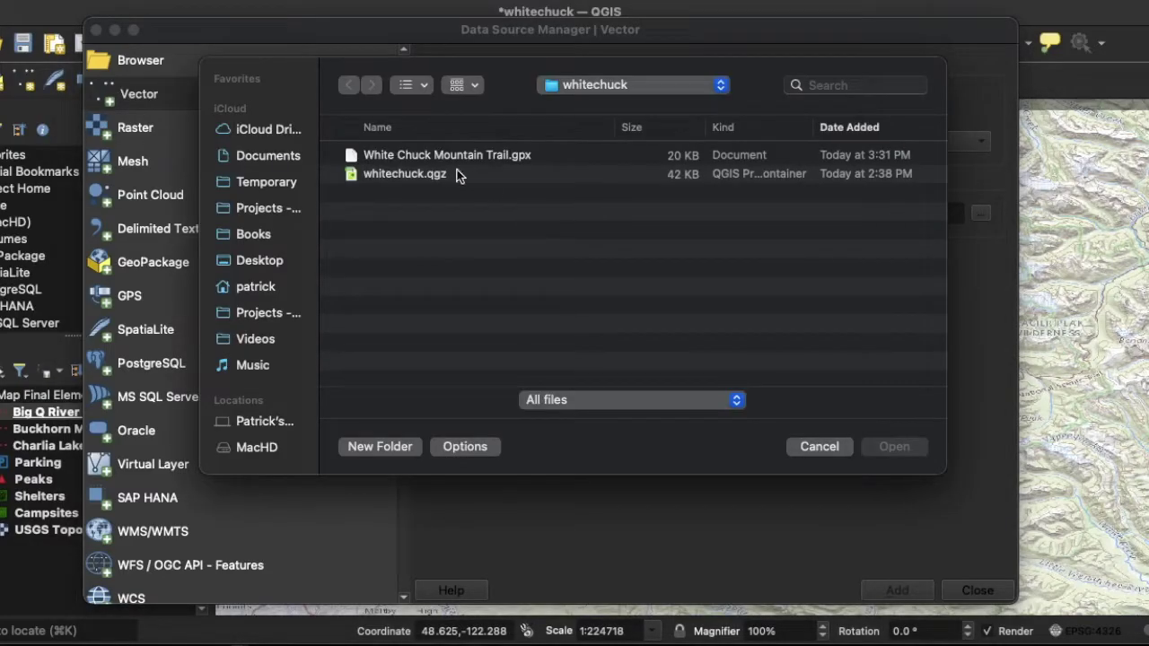
left_click(415, 156)
left_click(893, 447)
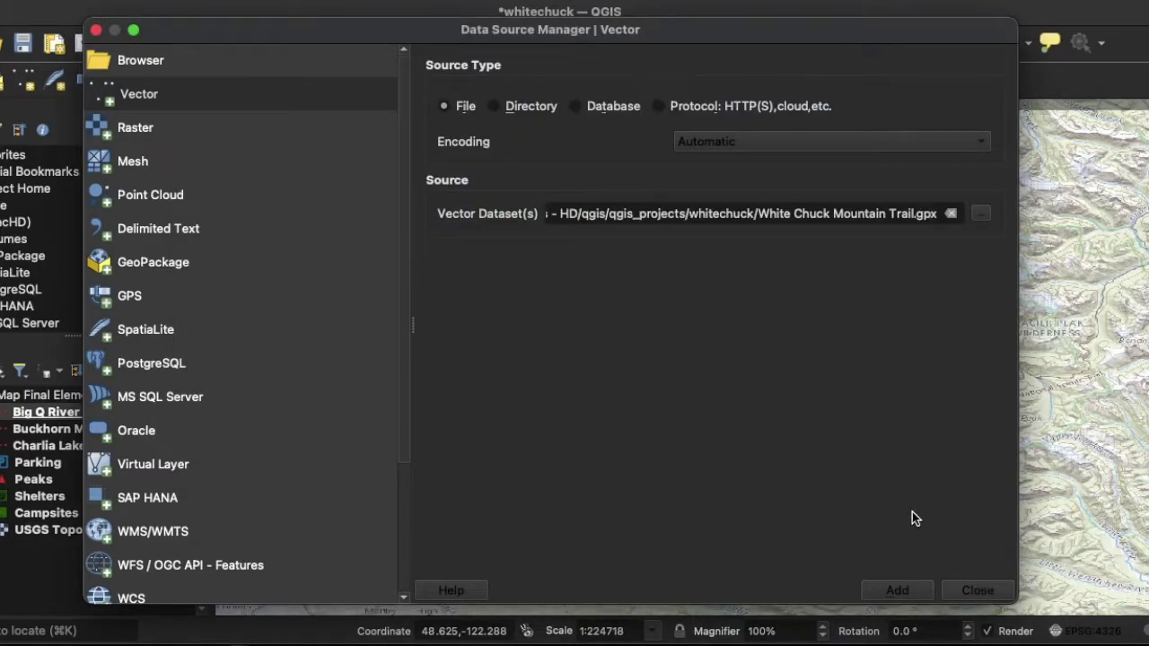
left_click(902, 592)
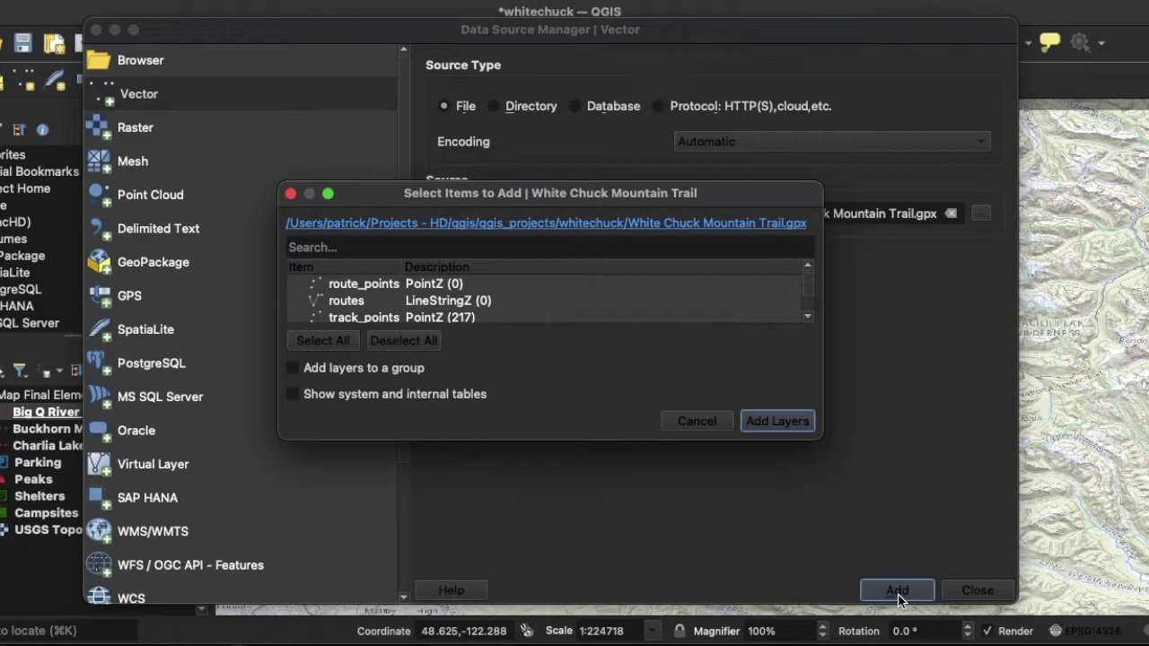
left_click(777, 422)
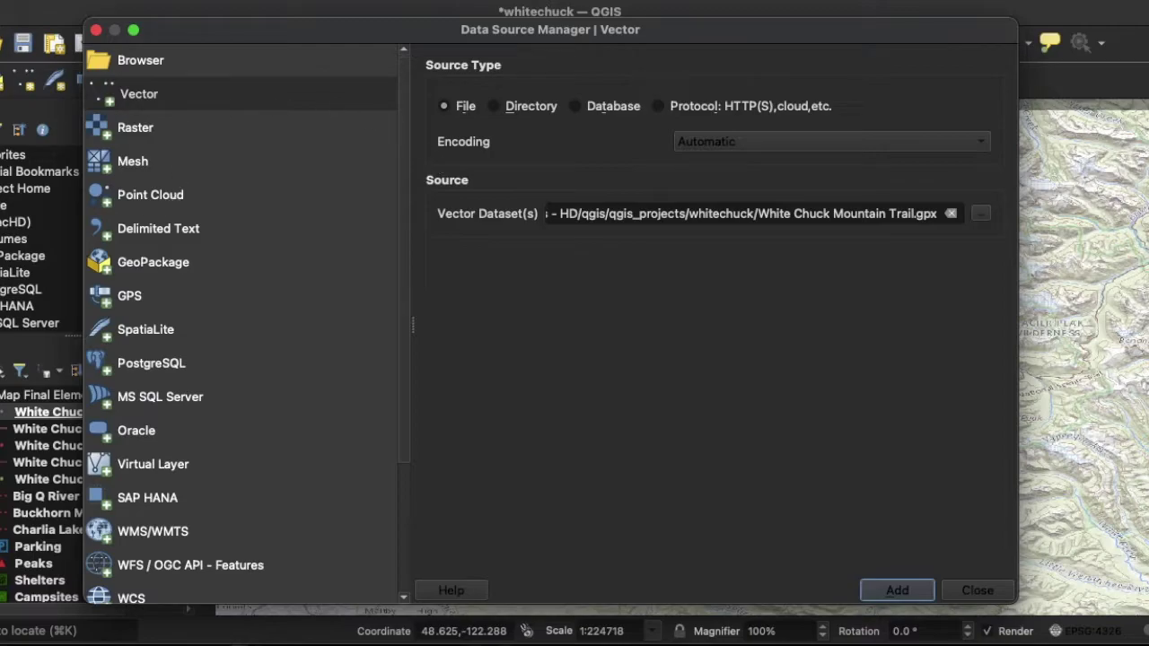
left_click(96, 30)
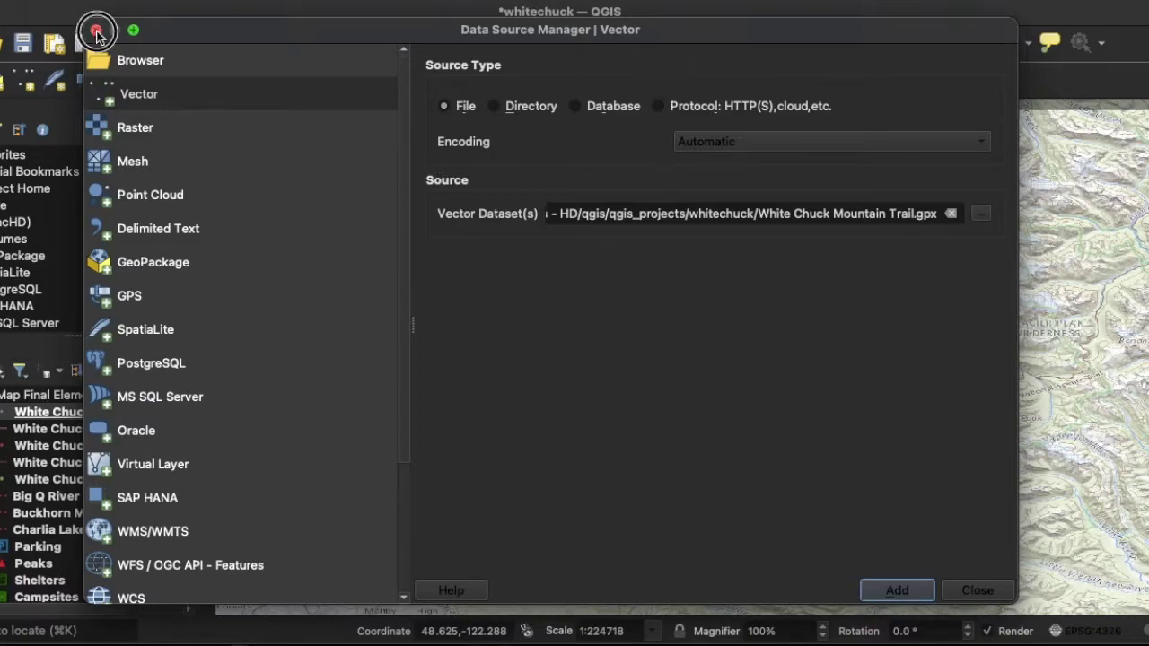
left_click(799, 377)
Pan and zoom the map onto the imported White Chuck Mountain Trail track.
left_click_drag(799, 377, 688, 323)
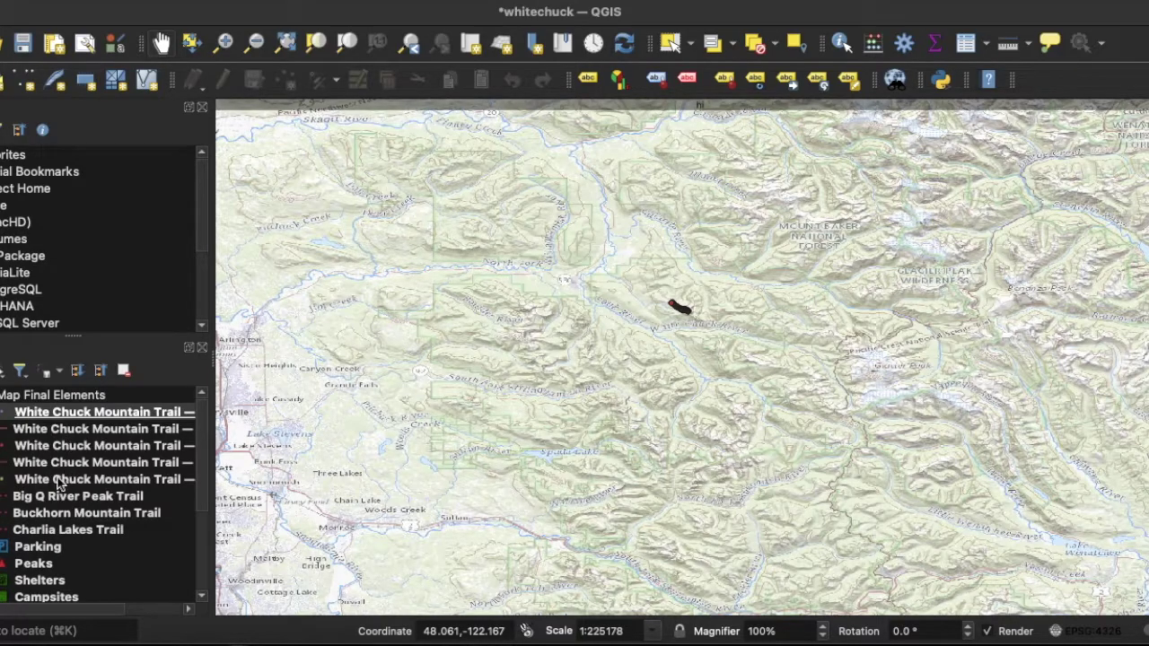
scroll(708, 308, "up", 1)
left_click_drag(708, 308, 635, 406)
left_click_drag(659, 446, 679, 469)
scroll(761, 291, "up", 1)
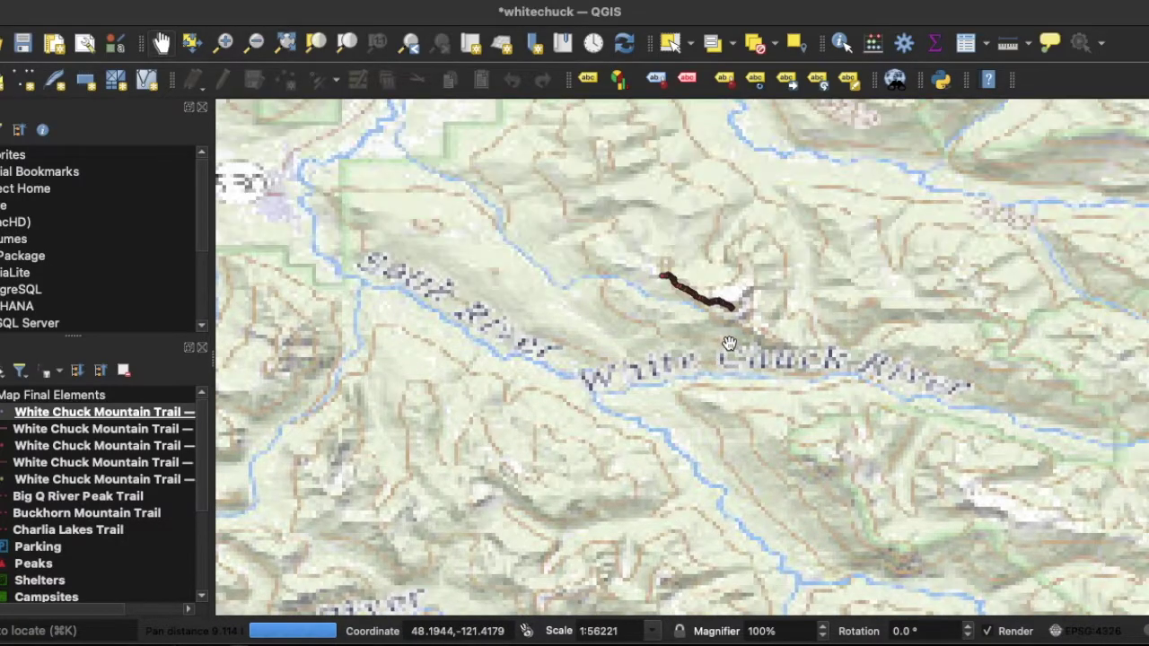
scroll(718, 321, "up", 1)
left_click_drag(647, 354, 609, 398)
scroll(603, 387, "up", 1)
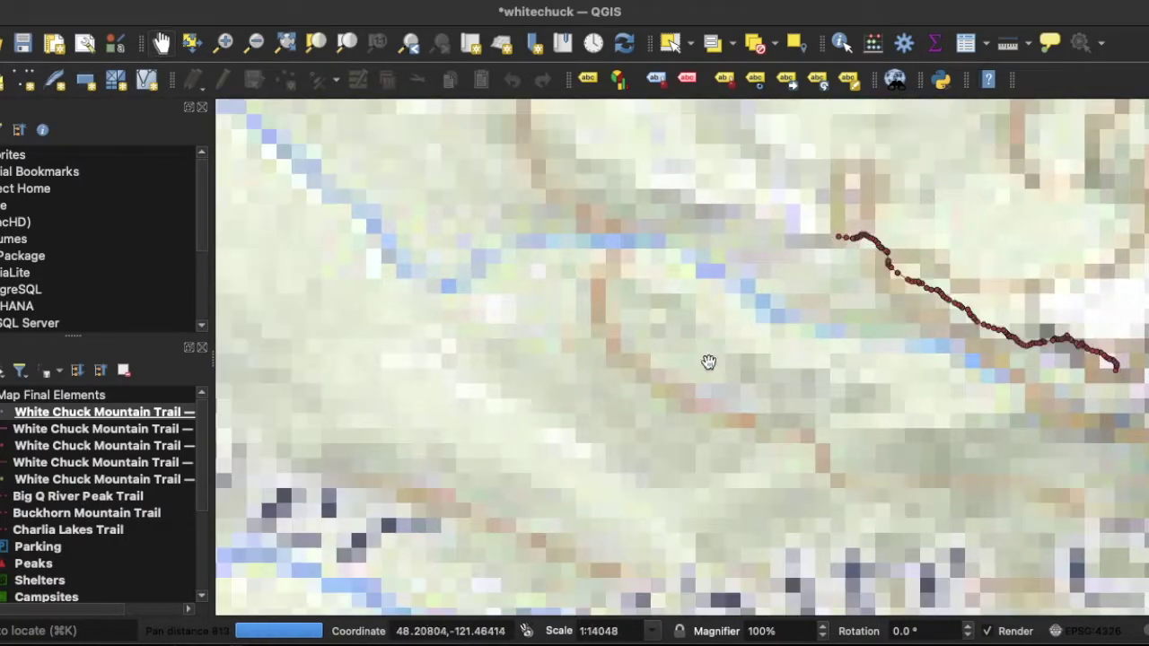
scroll(756, 339, "up", 1)
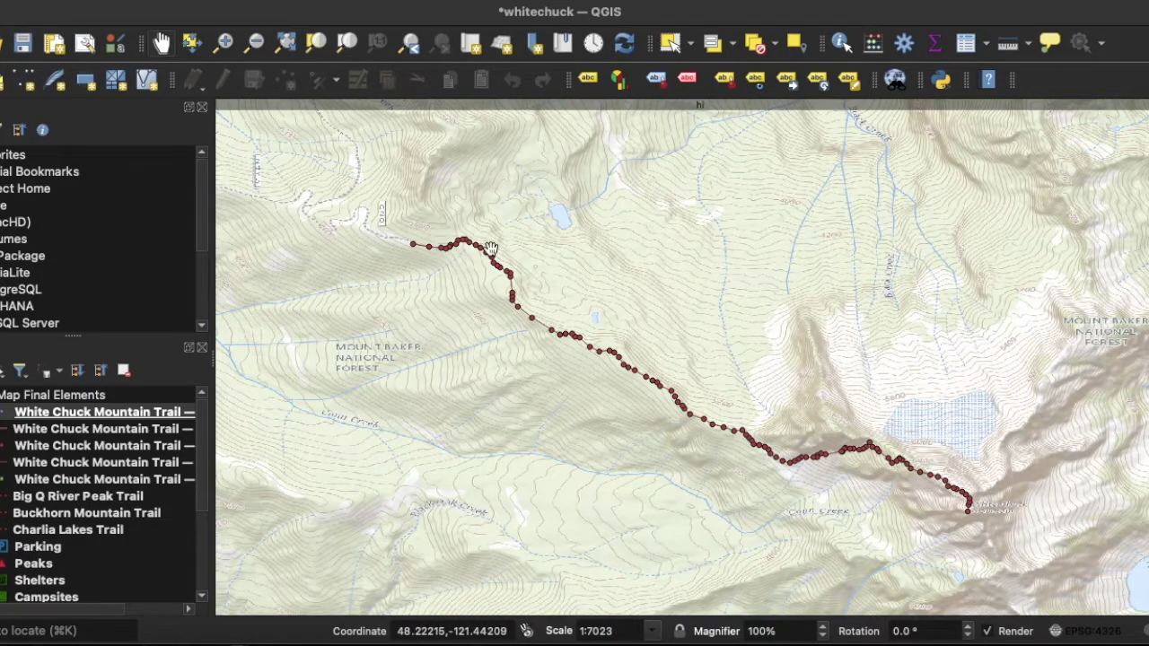
Zoom in along the track to about 1:1756 so its individual vertices show.
left_click_drag(790, 450, 672, 329)
scroll(784, 437, "up", 1)
left_click_drag(580, 223, 584, 240)
scroll(670, 380, "up", 1)
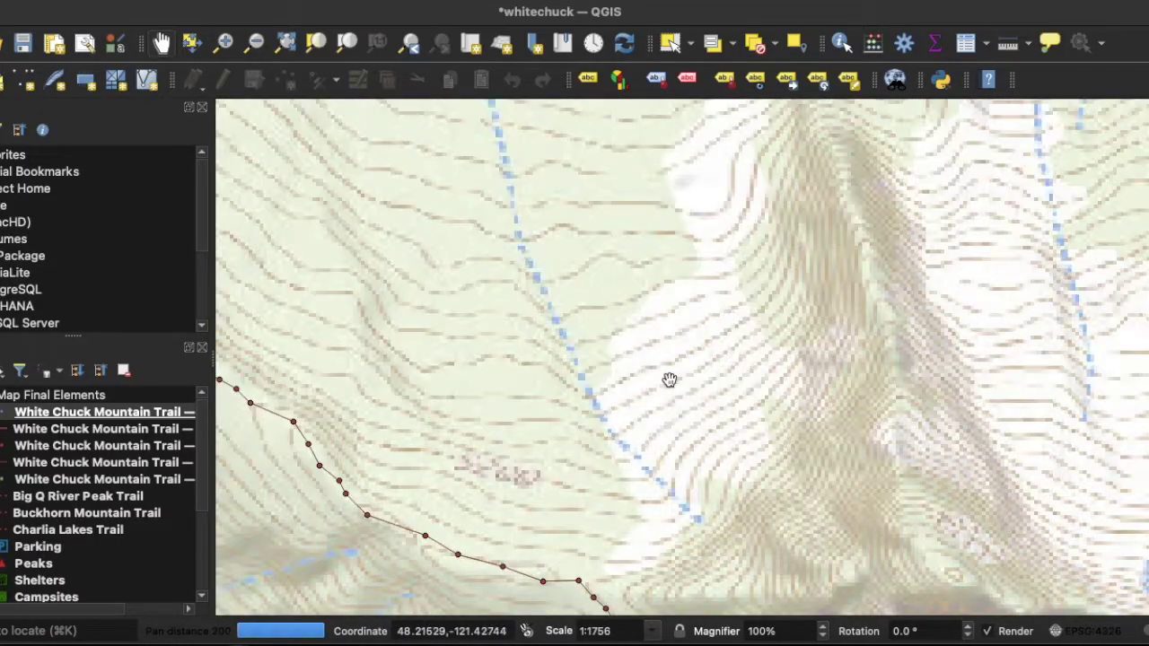
left_click_drag(726, 479, 656, 266)
left_click_drag(759, 473, 655, 390)
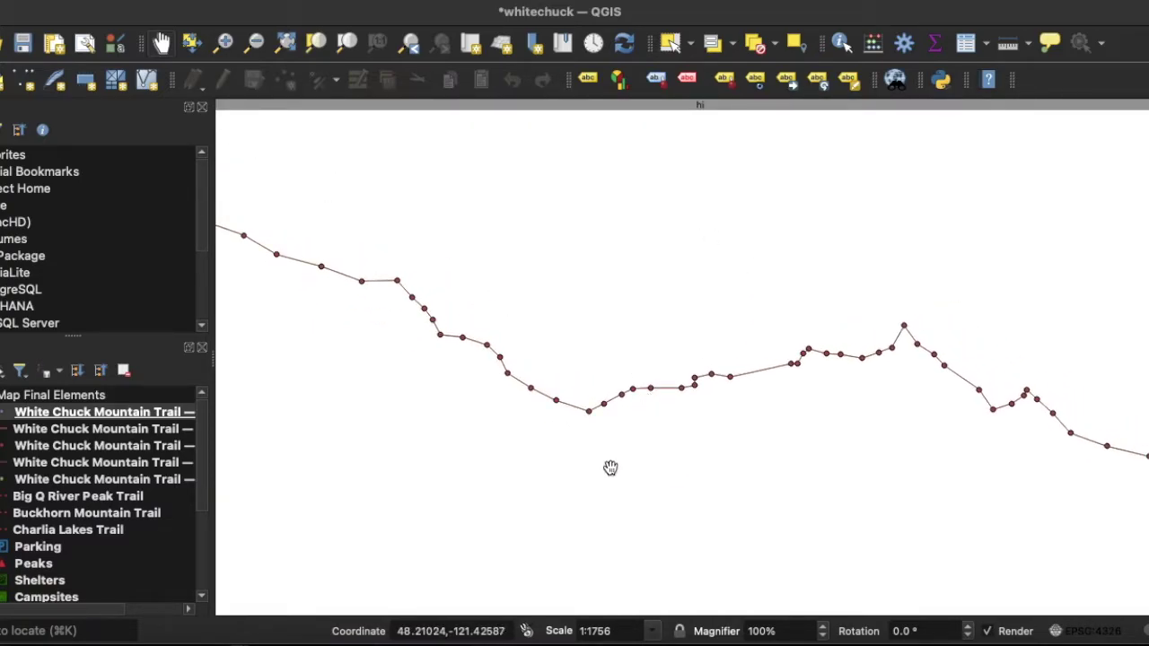
scroll(118, 520, "down", 5)
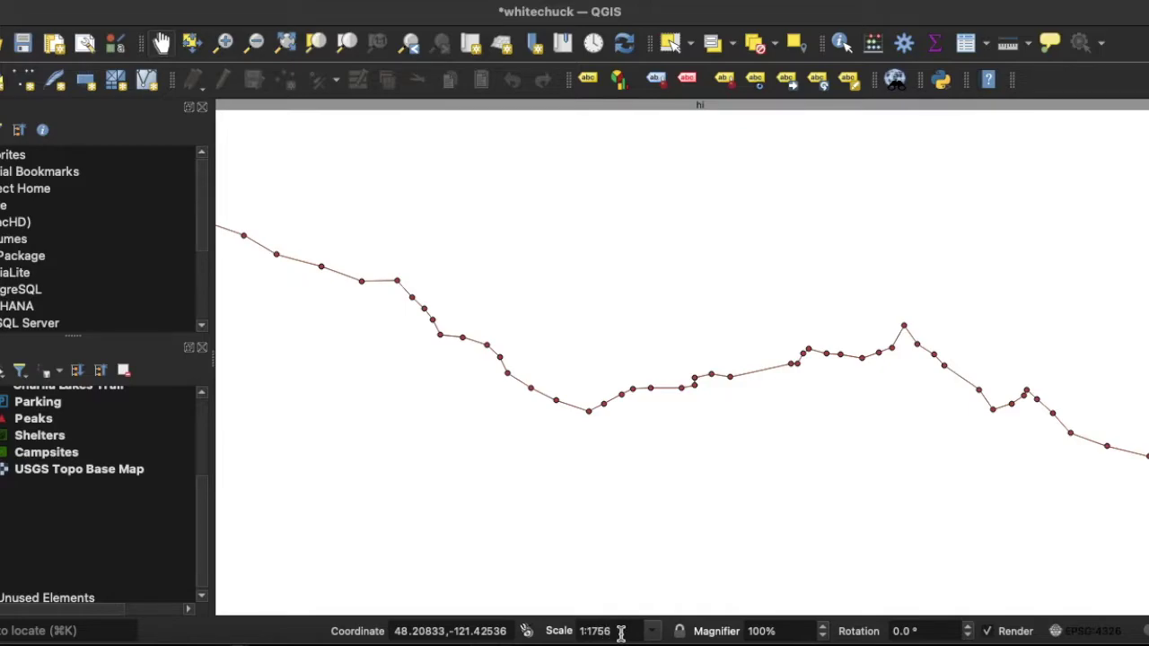
Set the map scale to 1:5000 from the status bar's preset scale list.
left_click(652, 632)
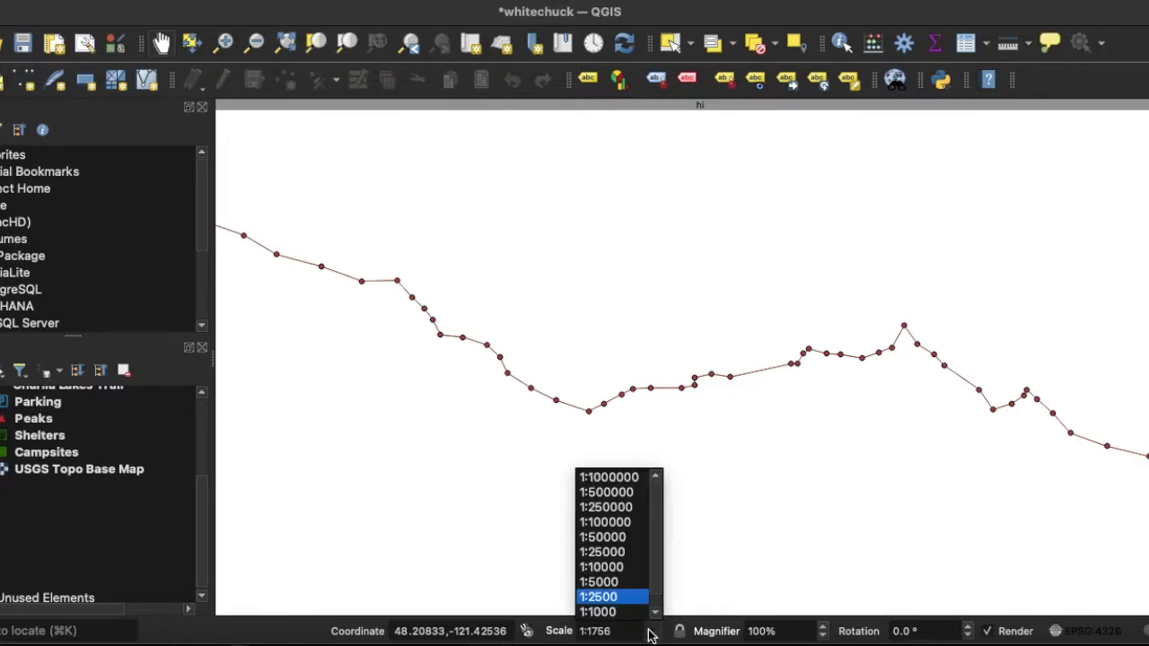
left_click(634, 595)
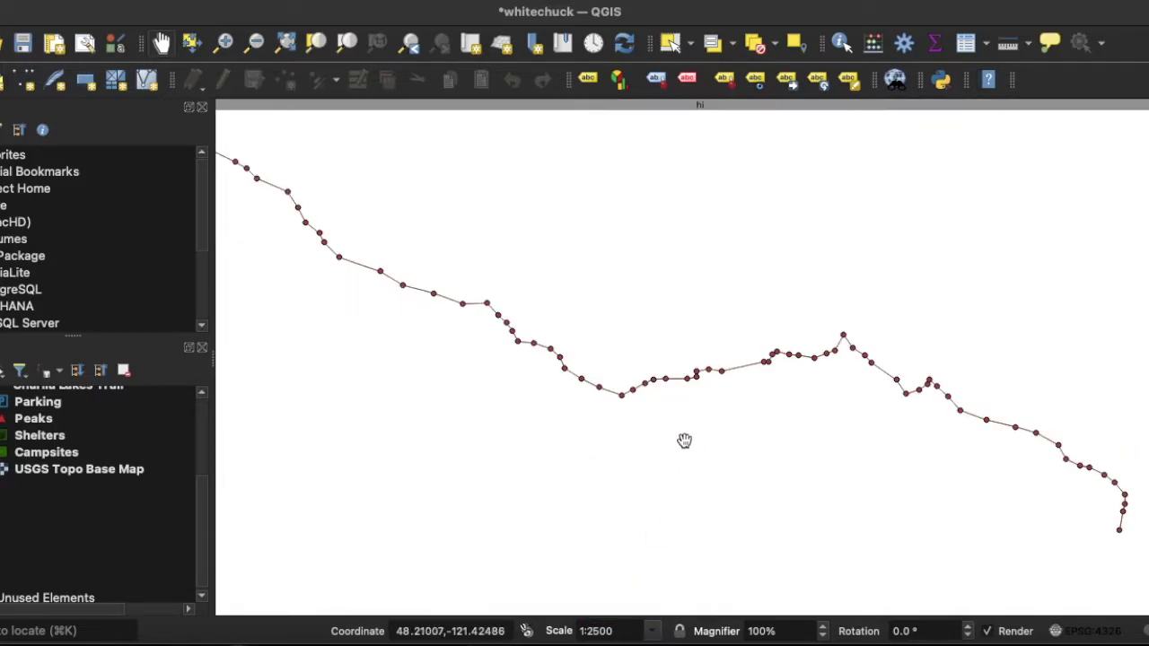
left_click(655, 632)
left_click(610, 582)
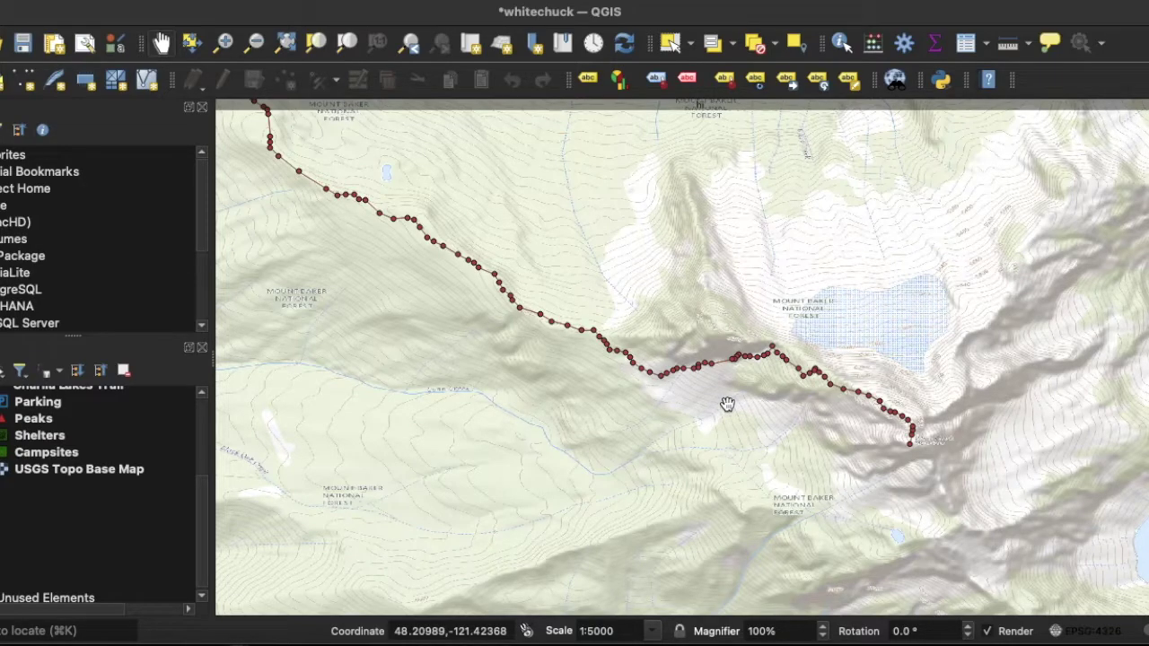
Pan the map at 1:5000 to center the trail, then bring the browser tutorial forward.
left_click_drag(769, 397, 651, 414)
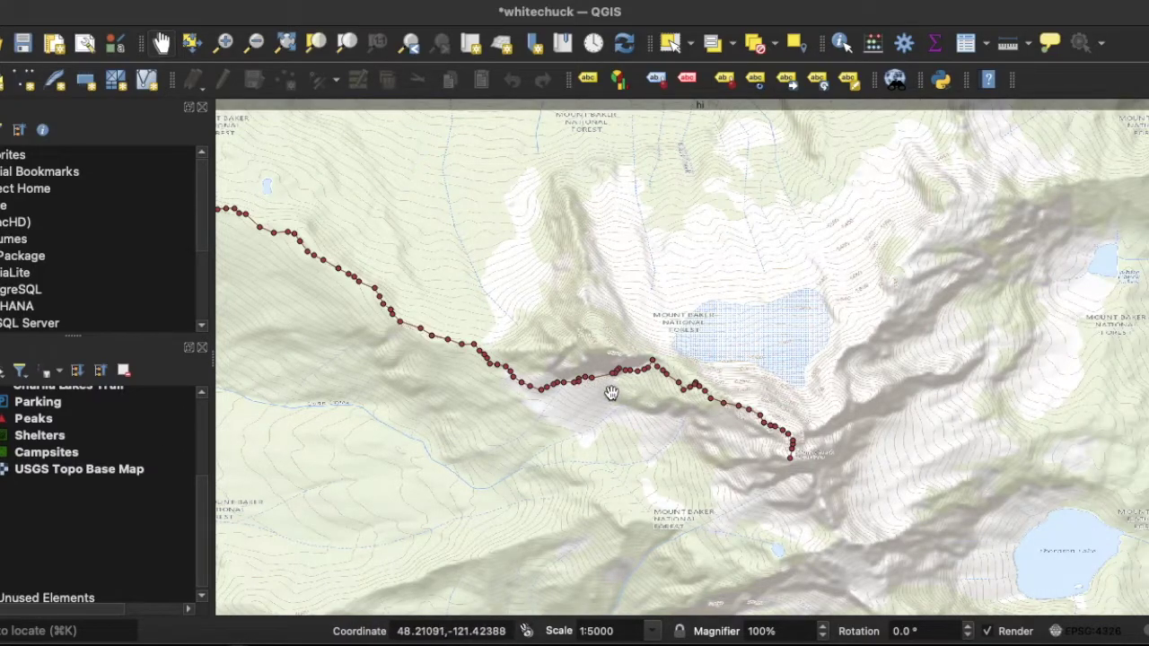
left_click_drag(632, 387, 636, 410)
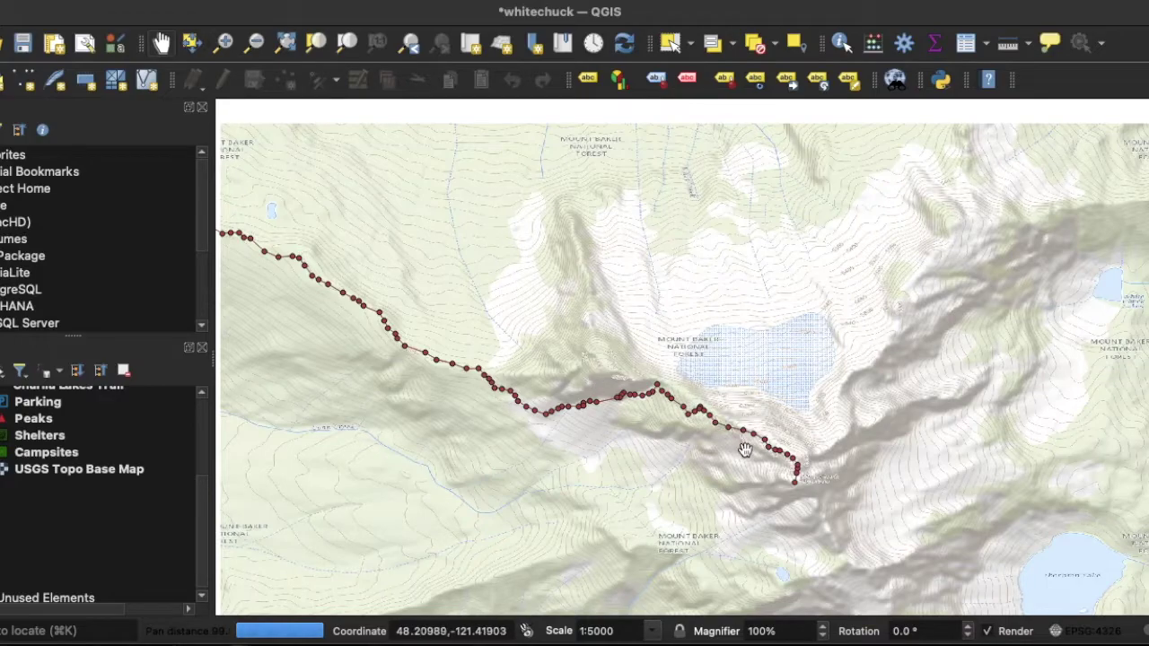
double_click(796, 478)
left_click_drag(798, 484, 718, 244)
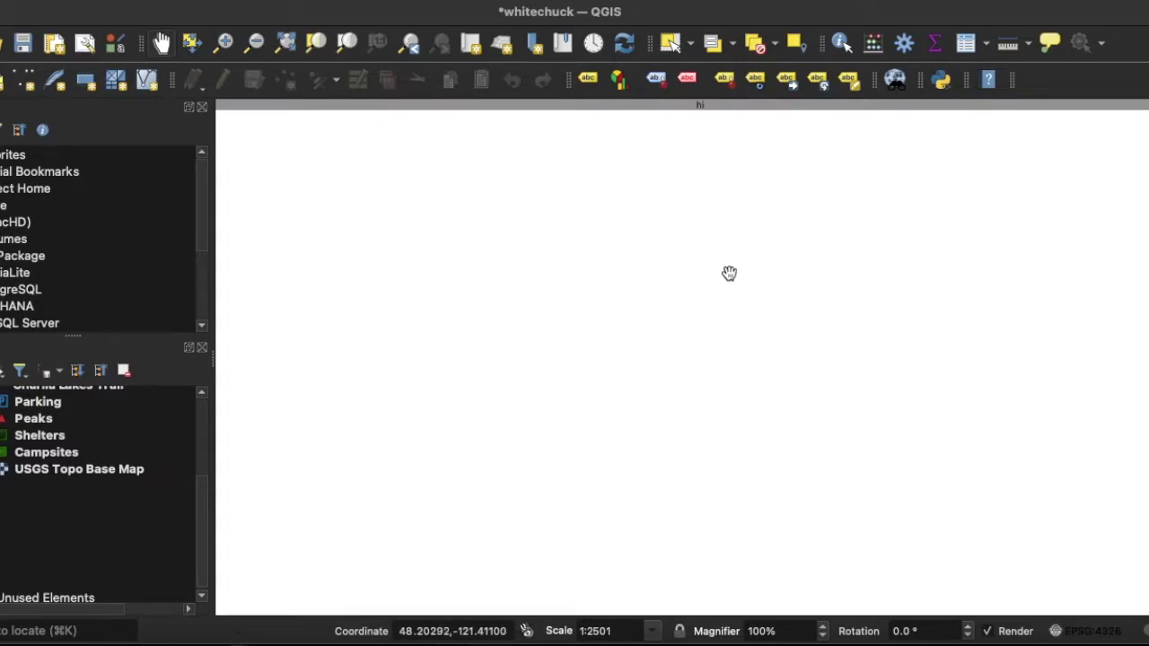
left_click(652, 631)
left_click(629, 583)
left_click_drag(579, 221, 673, 352)
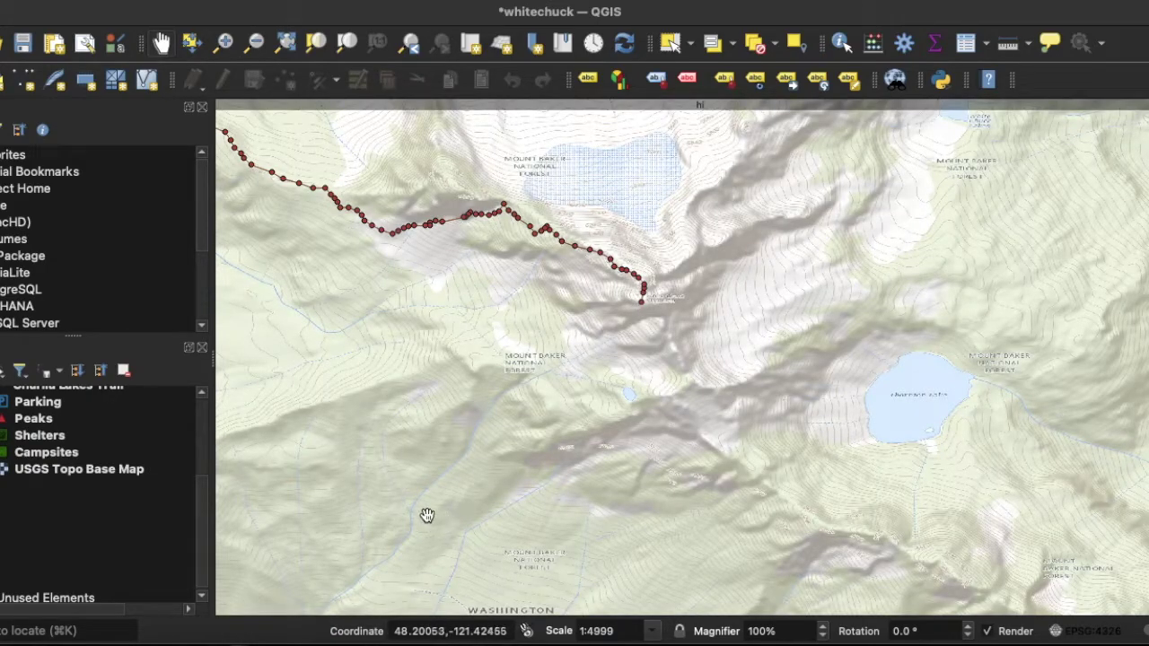
left_click(159, 638)
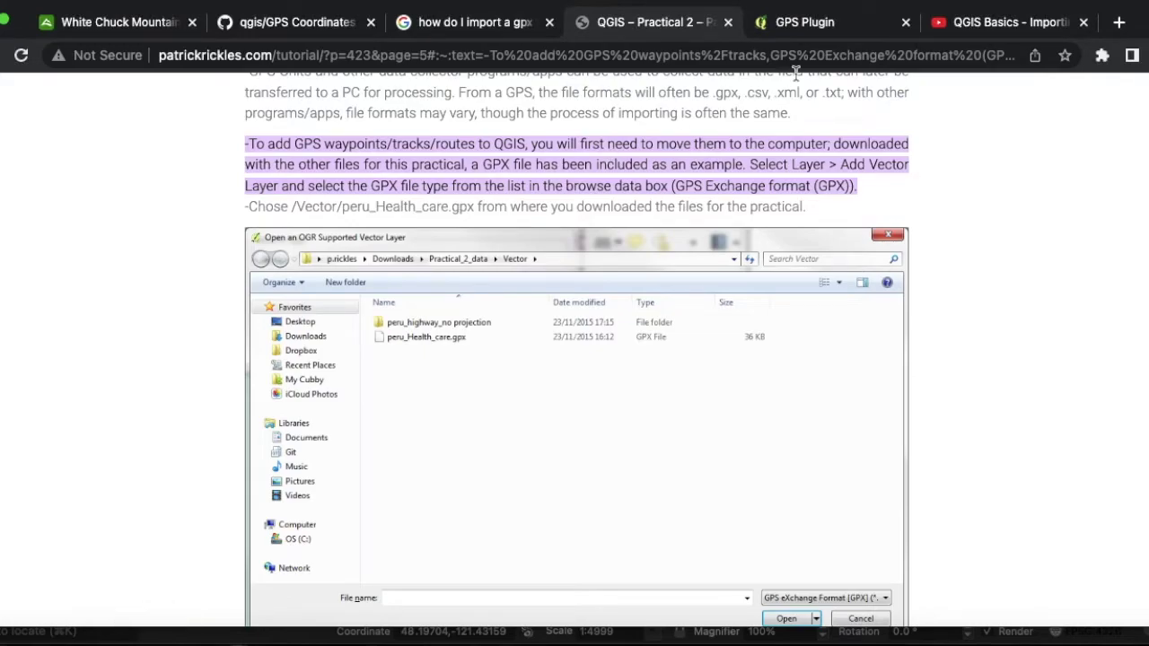
Search 'whitechuck mountain peak gps coordinates' in a new tab and select the 48.2087° N, 121.4159° W result.
left_click(1119, 24)
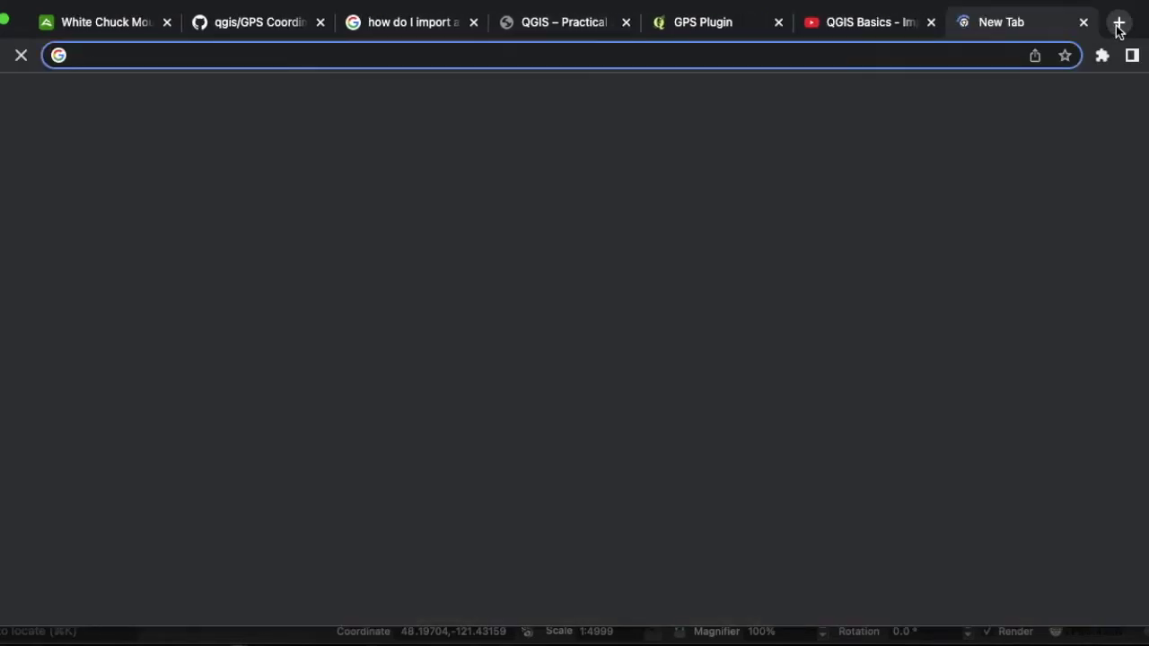
type("whitechuck mountai")
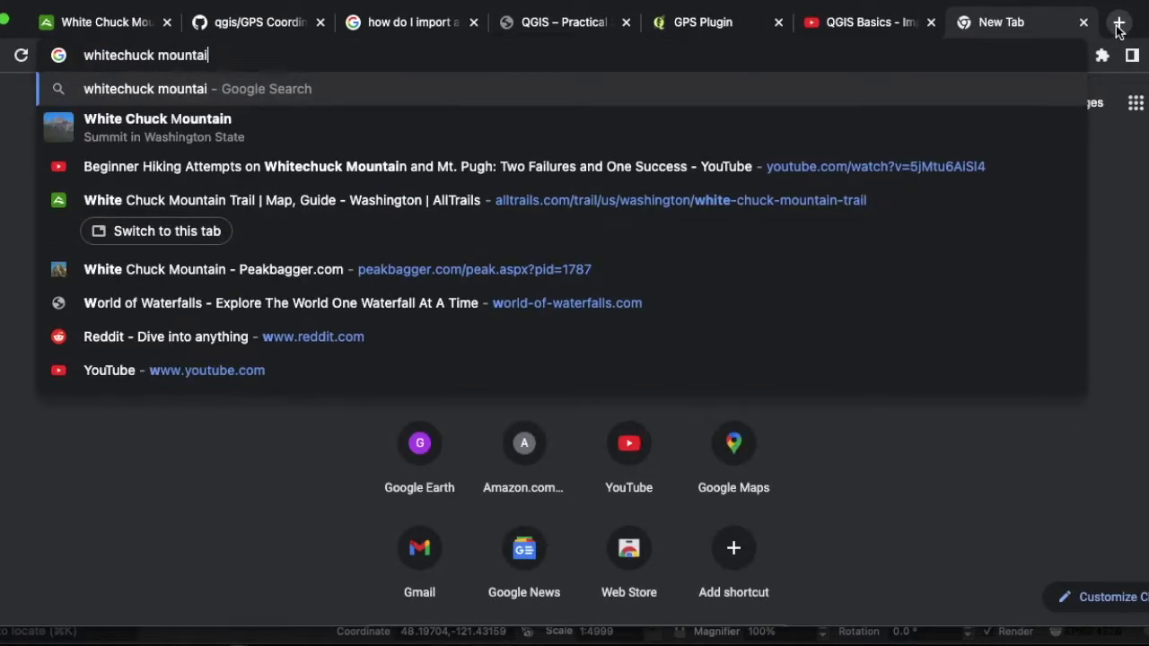
type("n peak gsp")
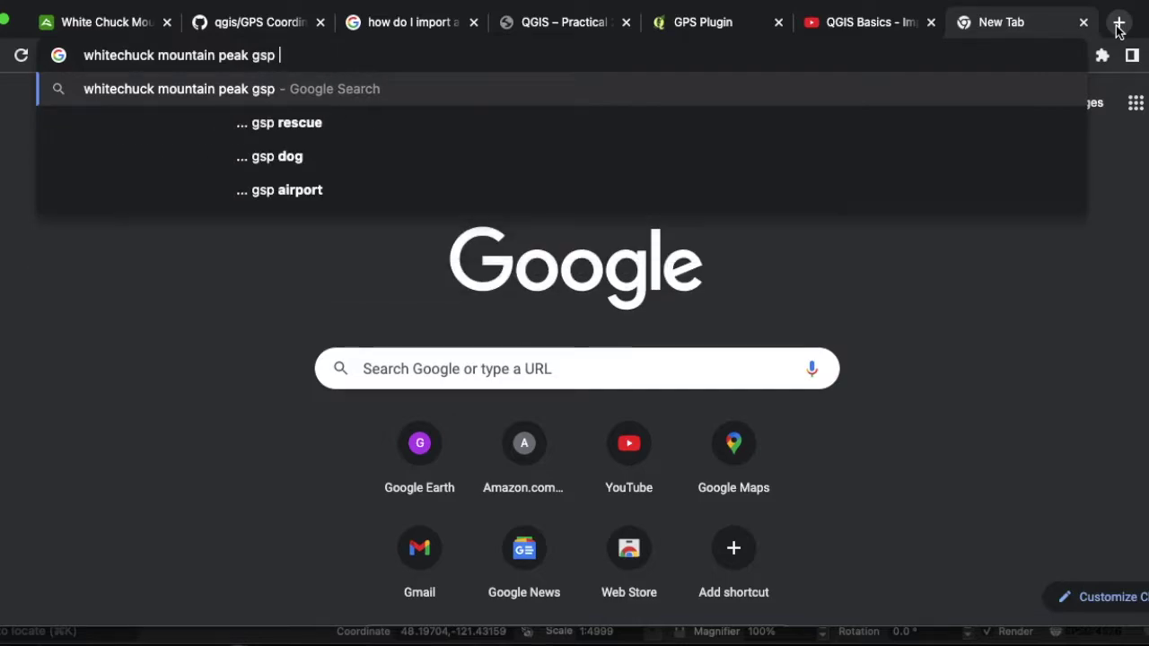
key("BackSpace")
key("BackSpace")
key("BackSpace")
type("ps q")
key("BackSpace")
type("coordinates")
key("Return")
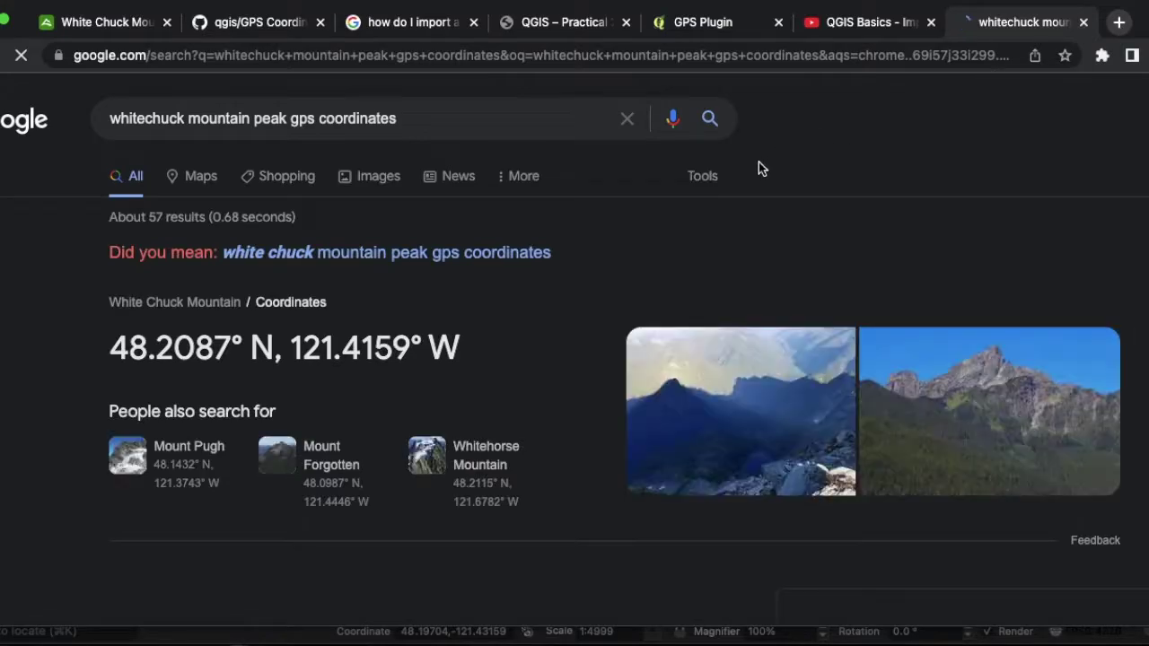
left_click_drag(105, 359, 476, 363)
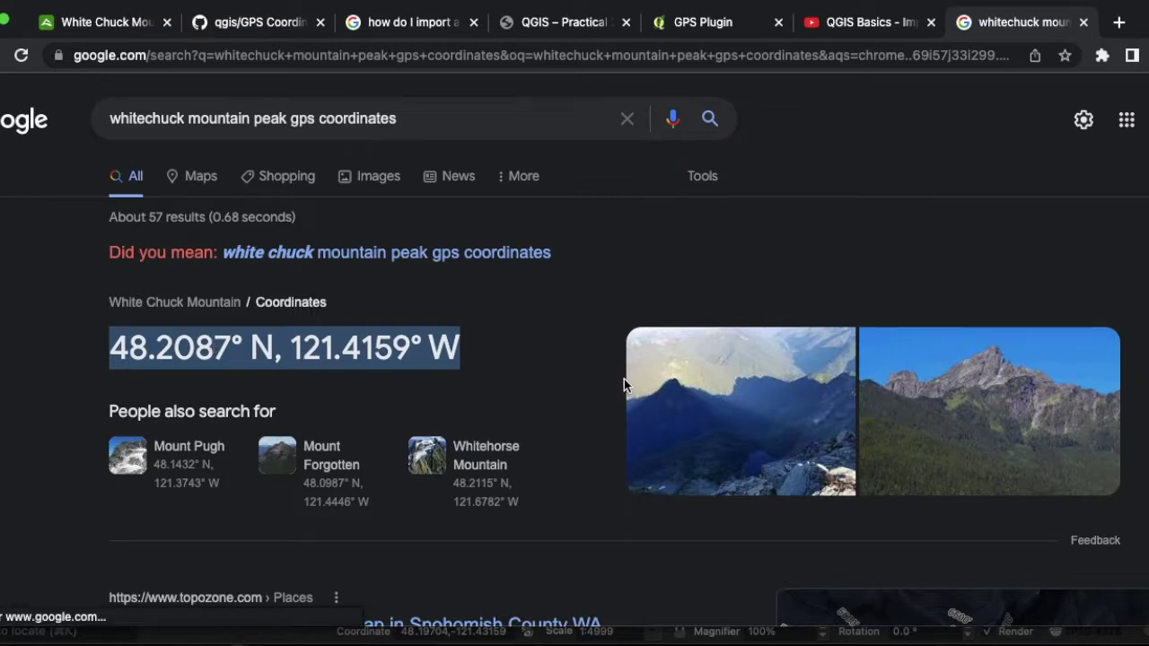
left_click(1117, 23)
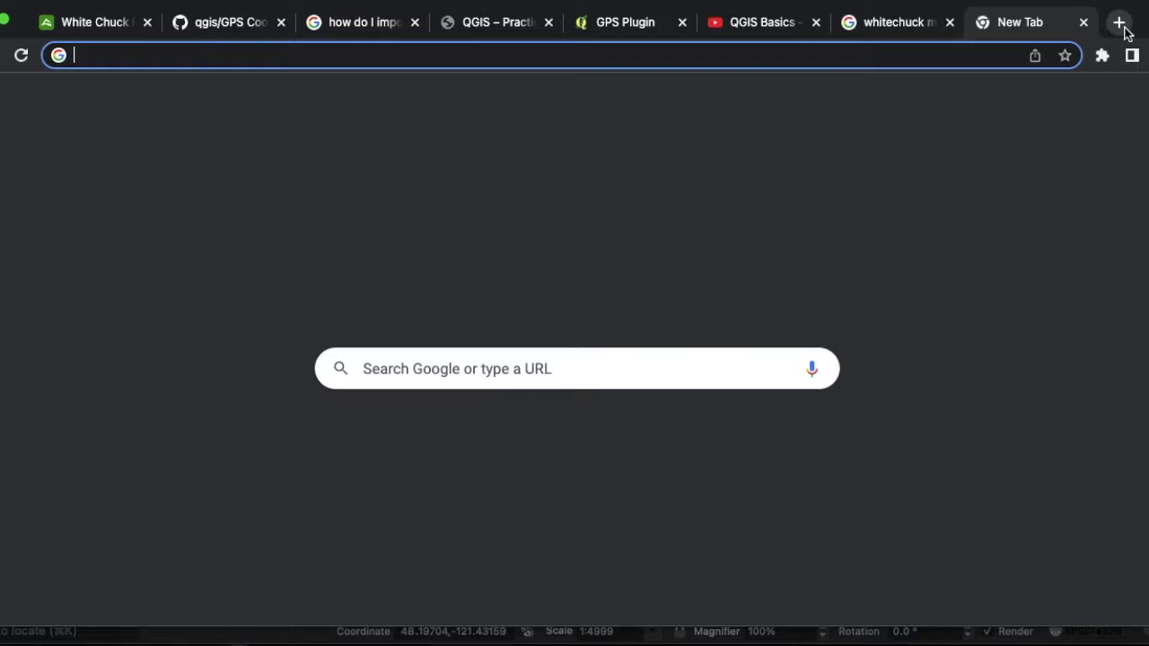
Search 'add single gps coordinate to qgis' and open the GIS Lounge result.
type("add single gps coordinate to qgis")
key("Return")
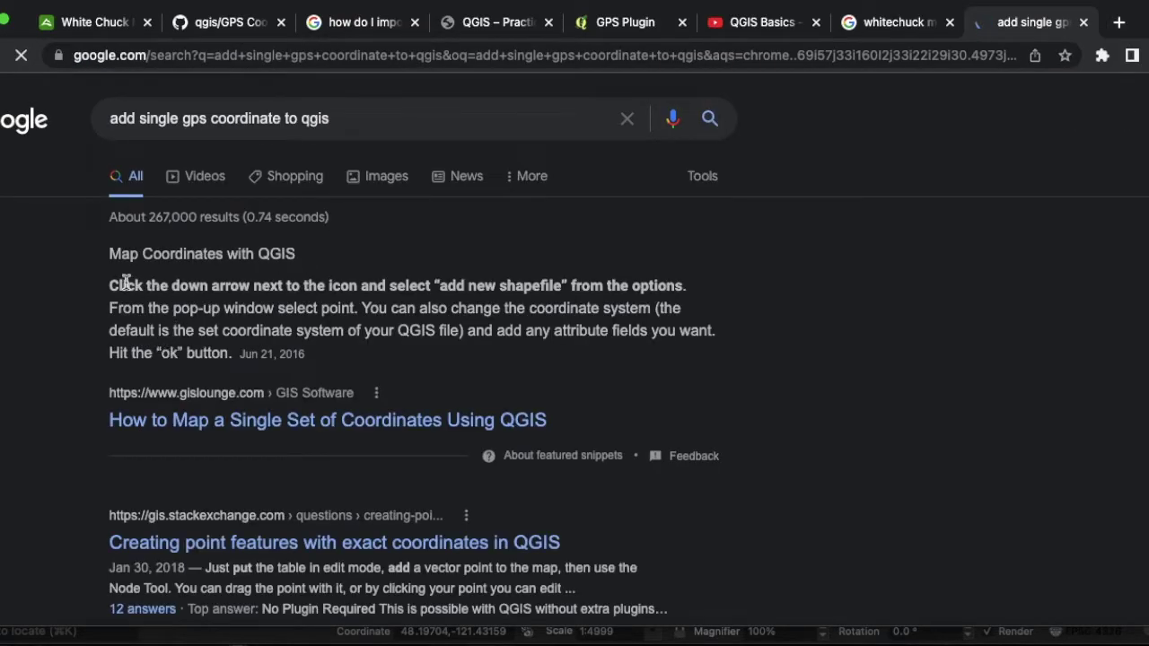
left_click_drag(111, 255, 206, 257)
left_click(219, 284)
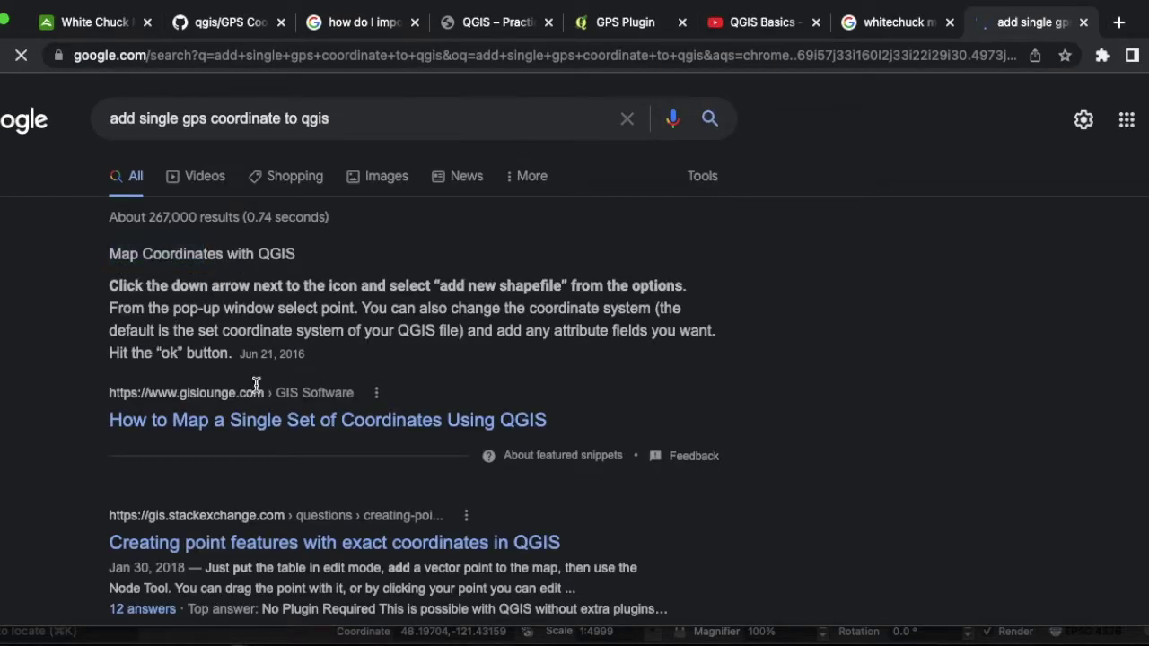
left_click(285, 429)
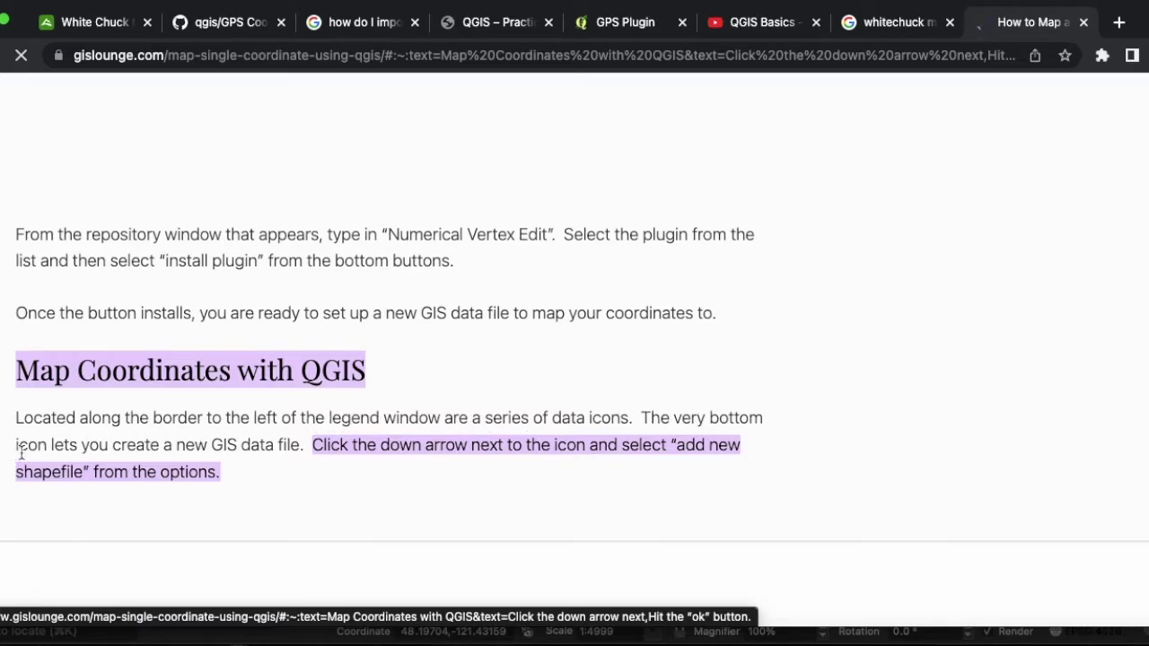
Read down through the GIS Lounge article's steps, then return to QGIS.
scroll(249, 461, "down", 2)
scroll(248, 462, "down", 2)
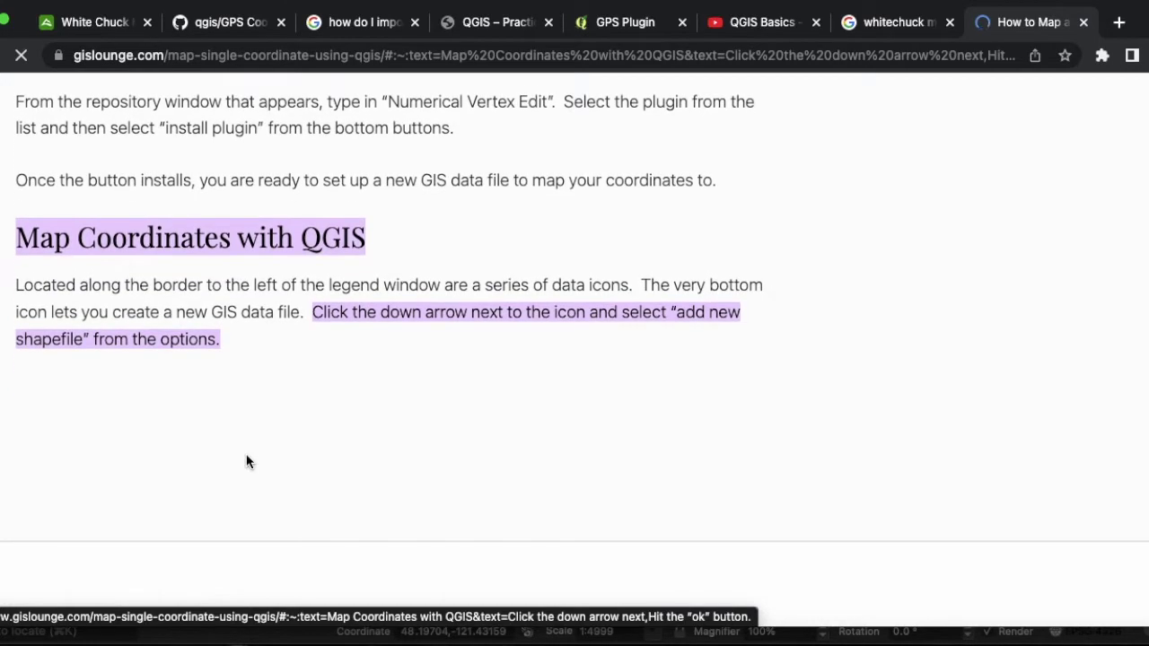
scroll(466, 298, "down", 5)
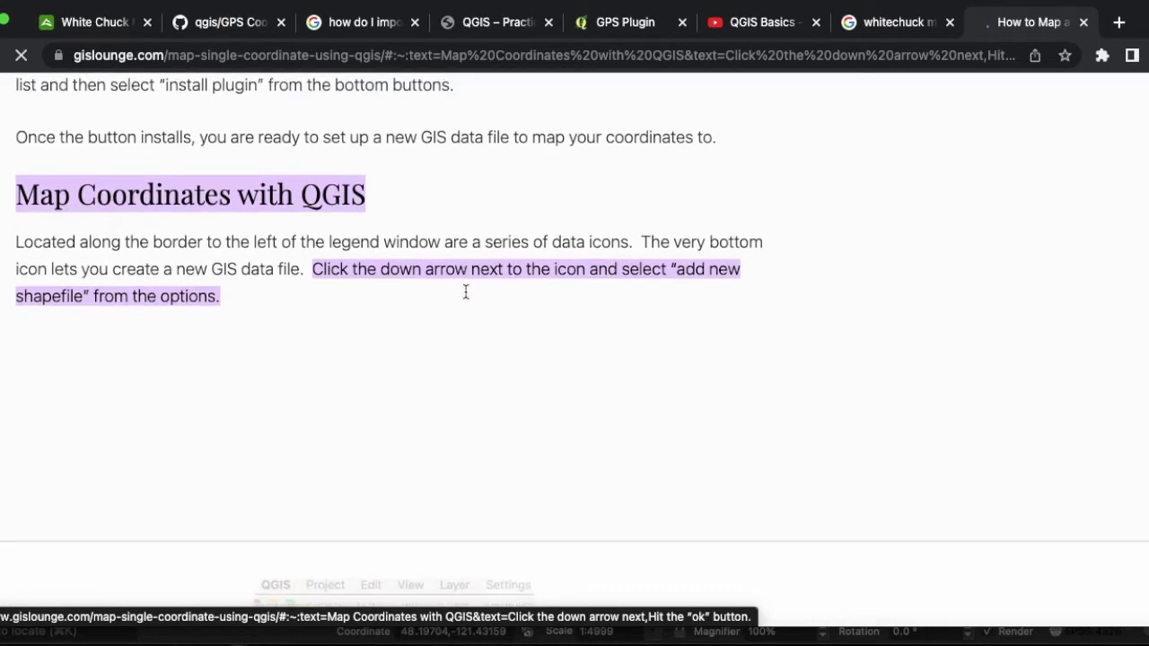
scroll(465, 298, "down", 3)
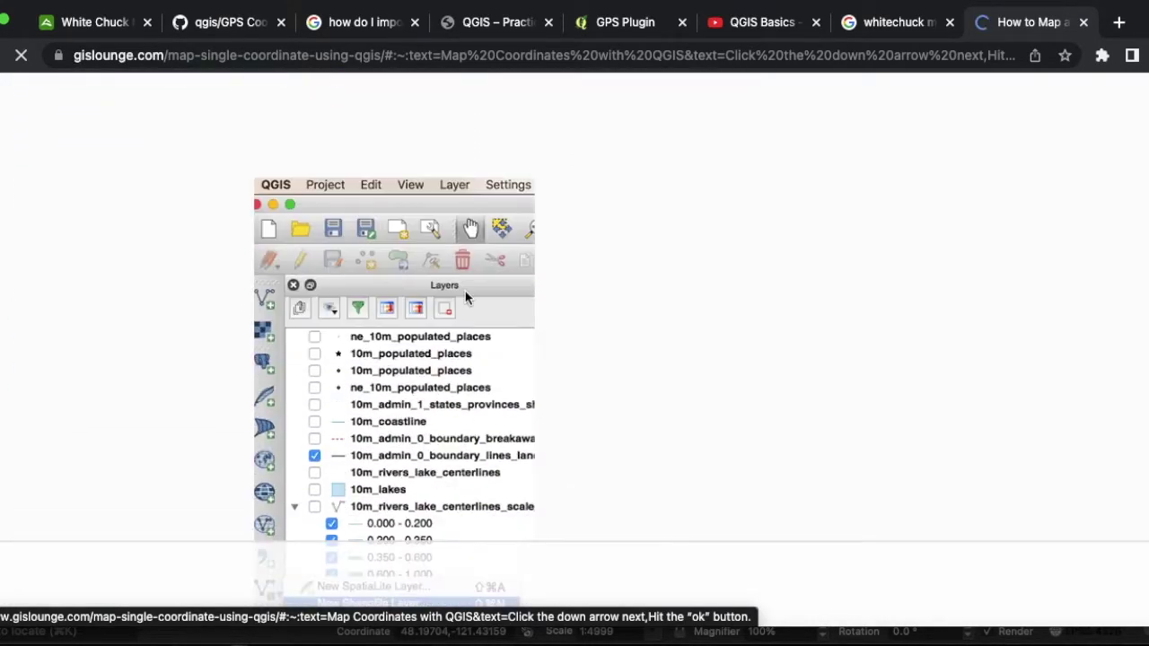
scroll(465, 298, "down", 3)
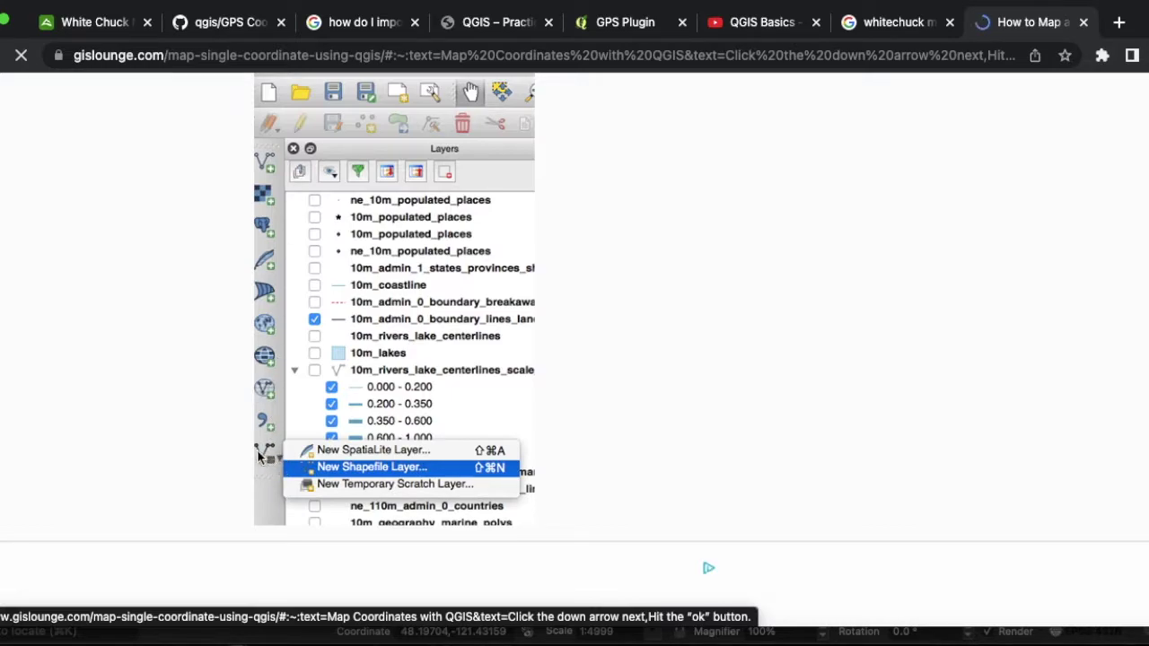
scroll(497, 471, "down", 5)
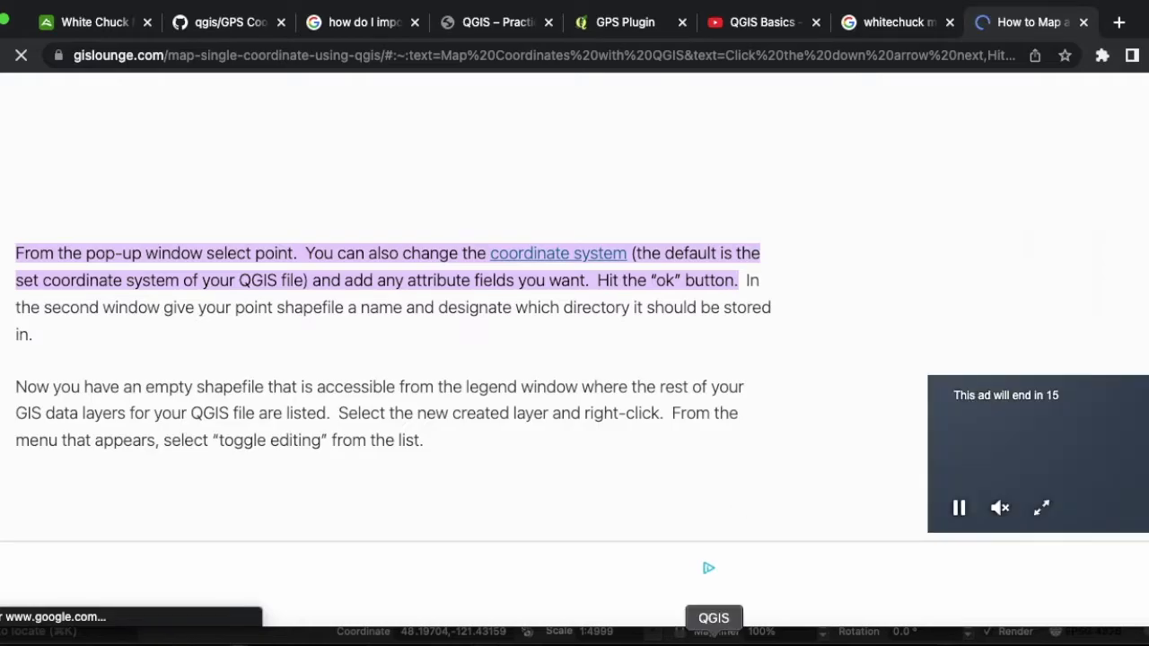
left_click(712, 632)
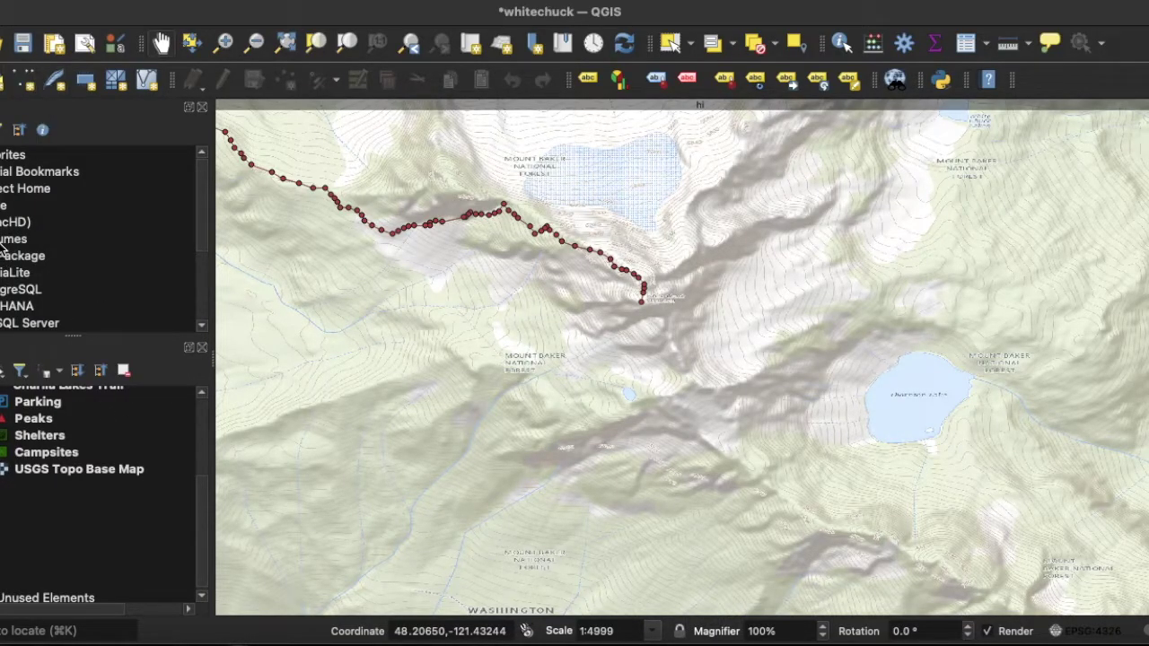
scroll(54, 302, "down", 3)
scroll(54, 301, "down", 5)
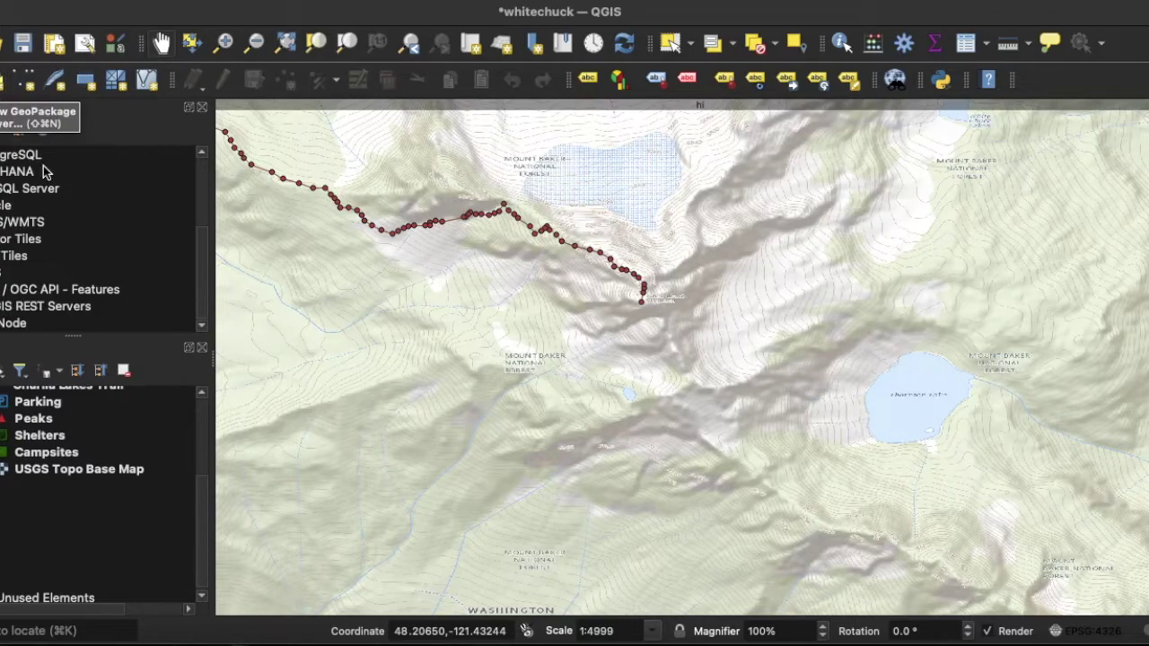
left_click(3, 79)
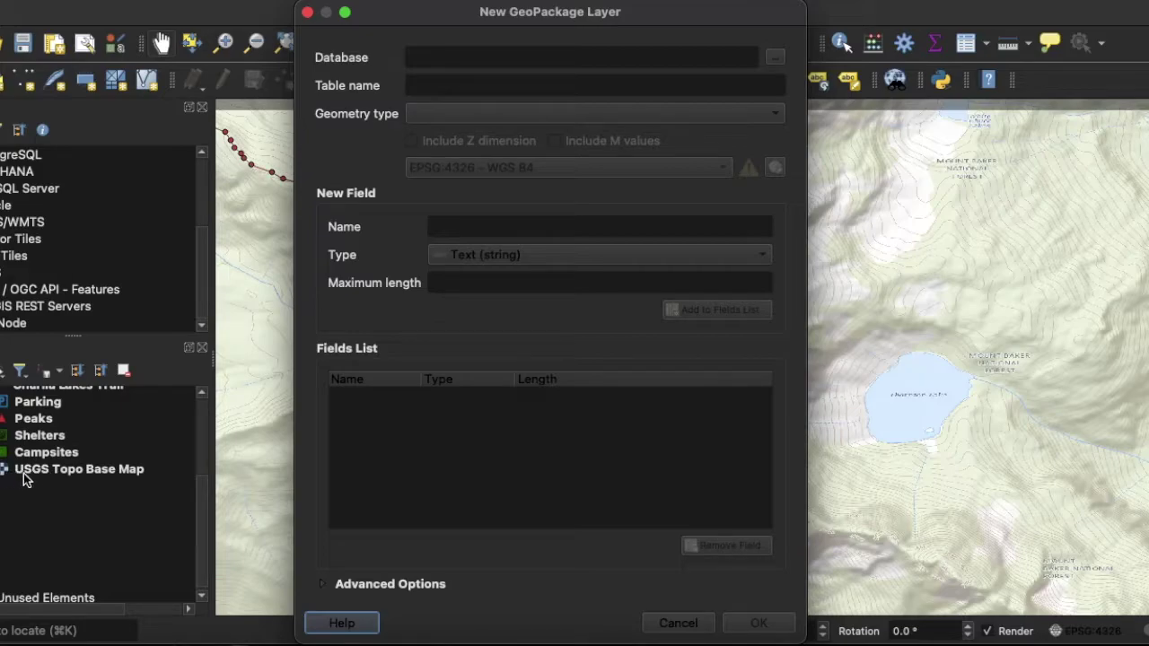
left_click(306, 13)
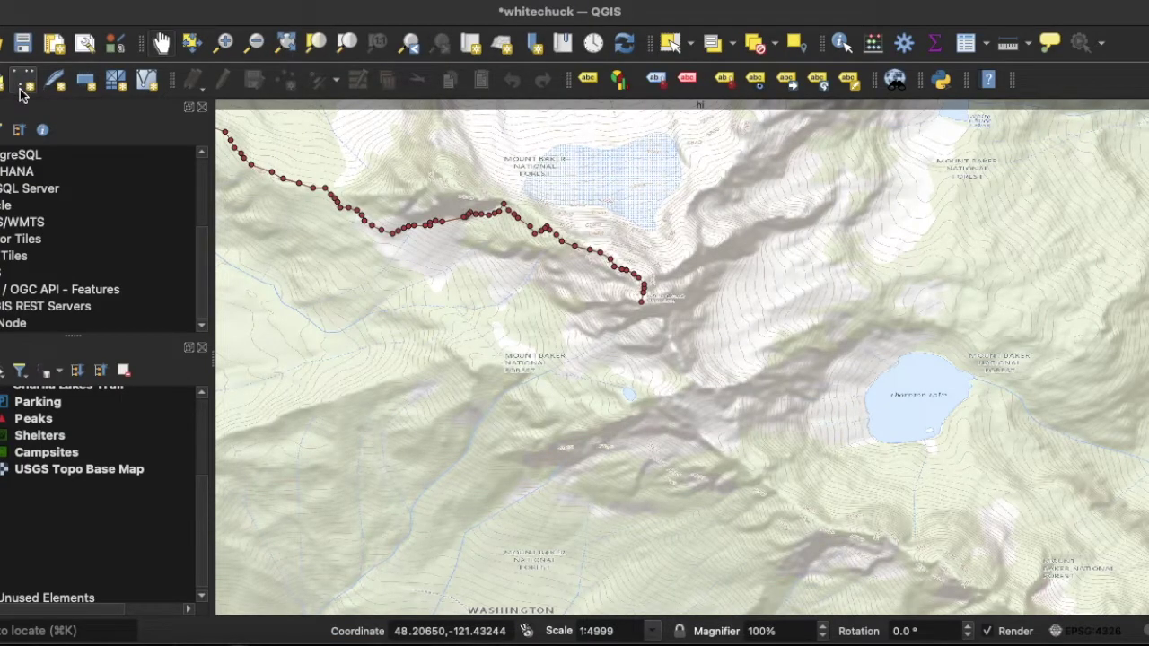
Pan the map right and down to reveal more trail, then return to the GIS Lounge article.
left_click_drag(458, 323, 506, 378)
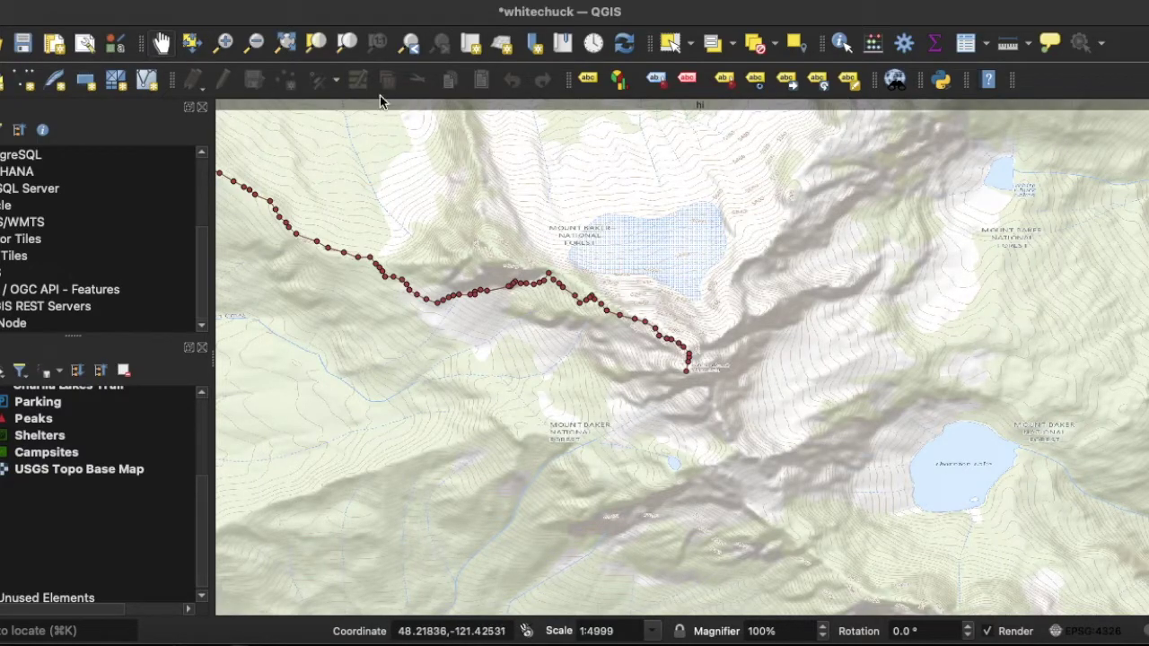
left_click_drag(485, 403, 609, 478)
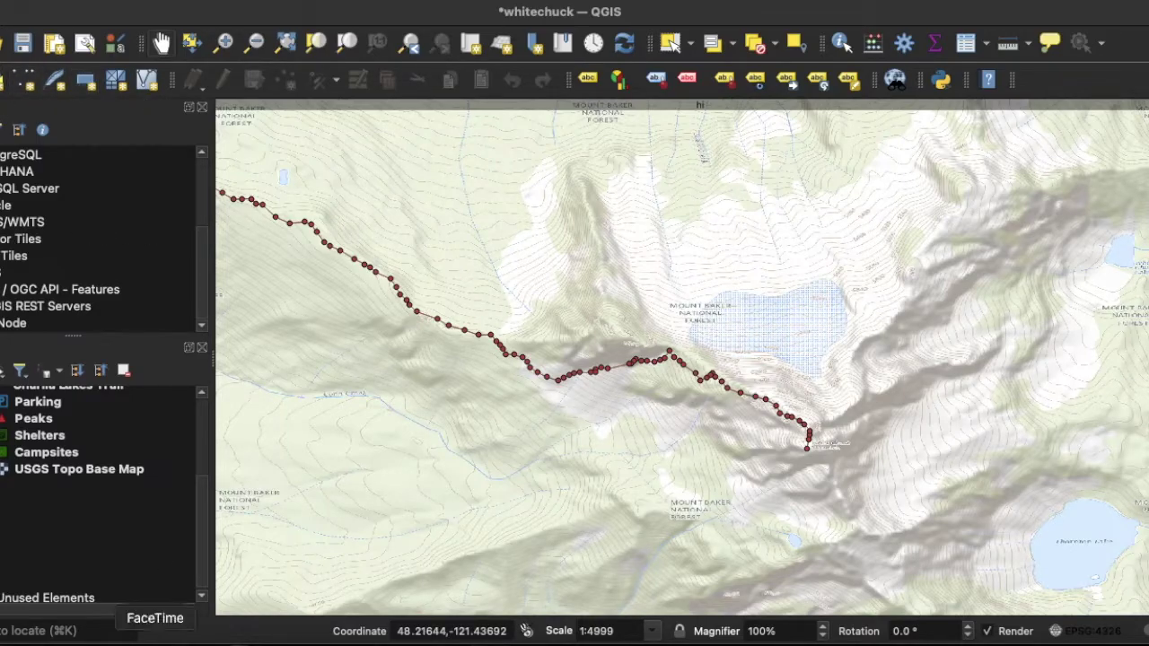
left_click(120, 639)
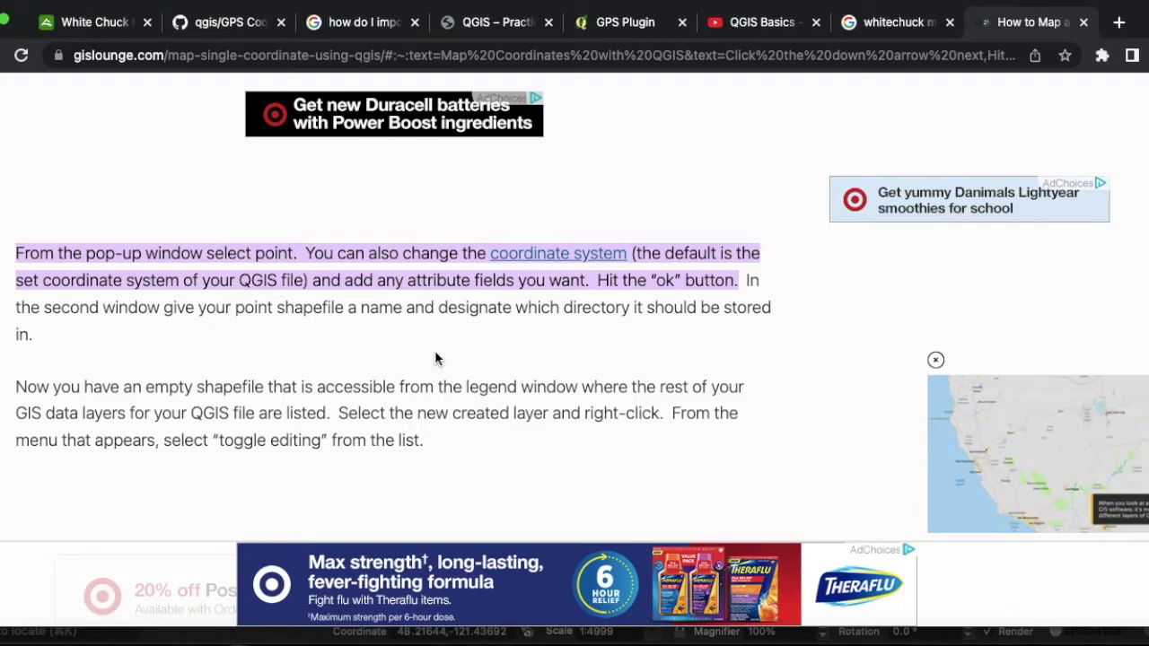
Reread the article's New Shapefile Layer screenshot and steps, then return to QGIS.
scroll(459, 330, "up", 10)
scroll(459, 332, "down", 5)
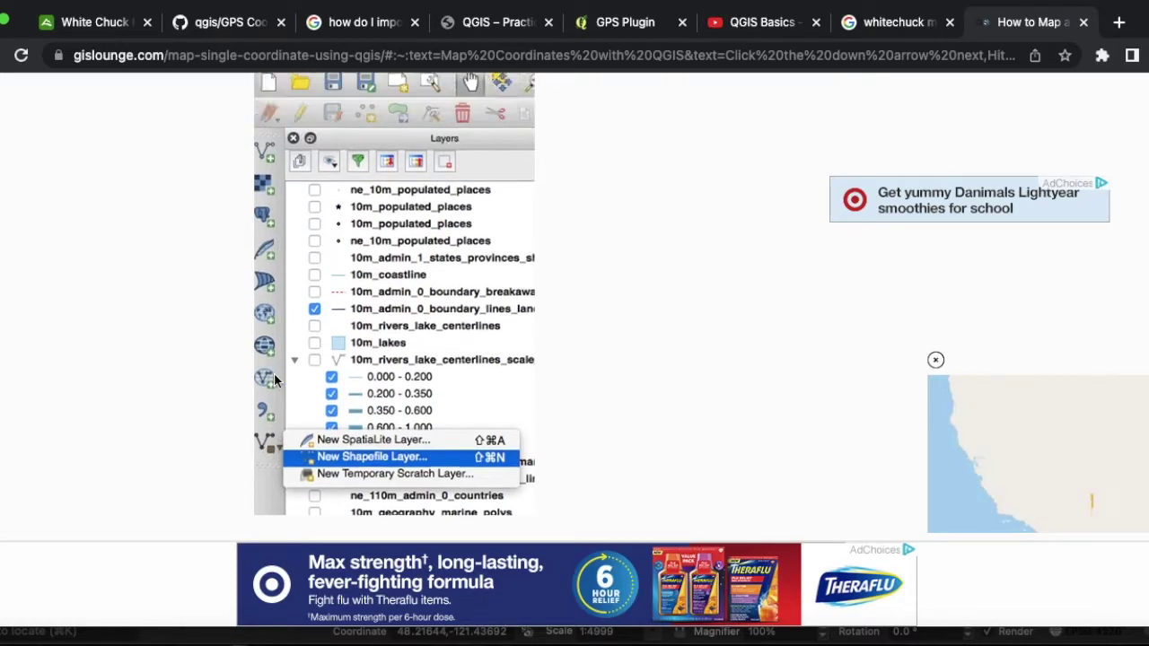
scroll(269, 377, "up", 8)
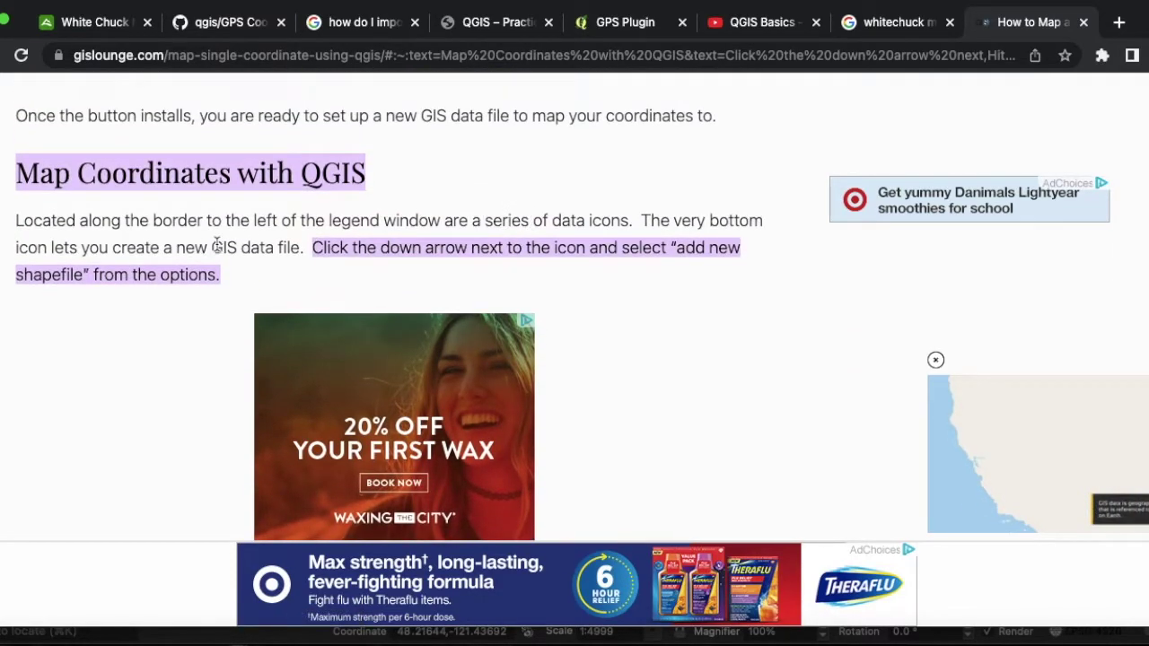
scroll(168, 409, "down", 8)
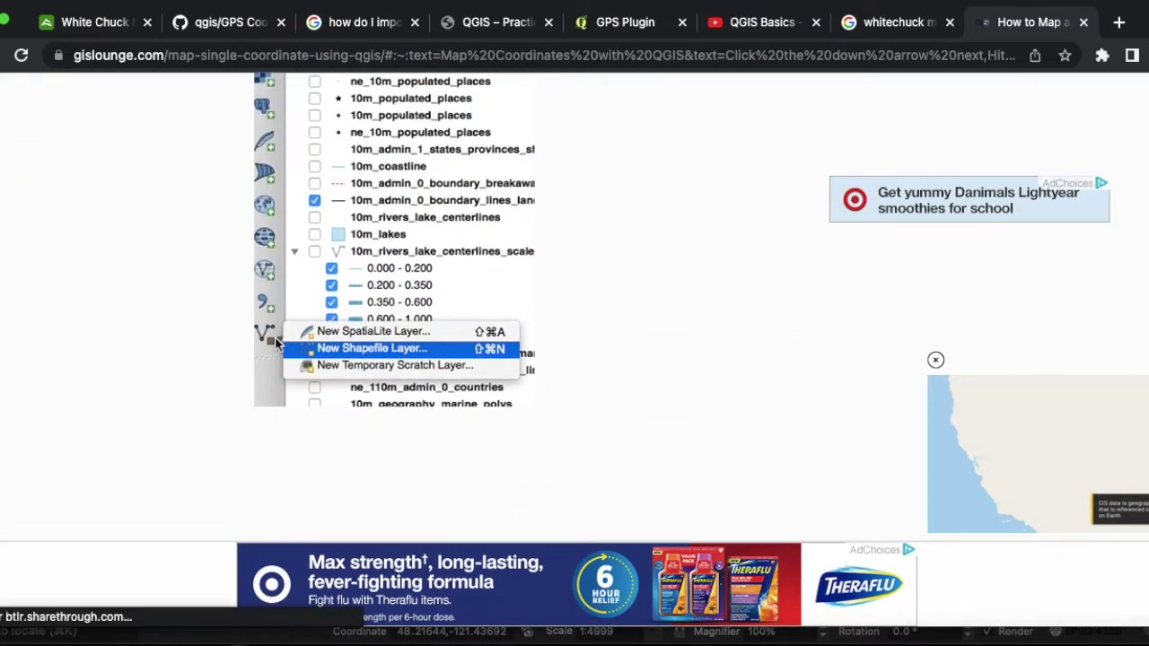
scroll(334, 359, "down", 5)
scroll(322, 409, "down", 3)
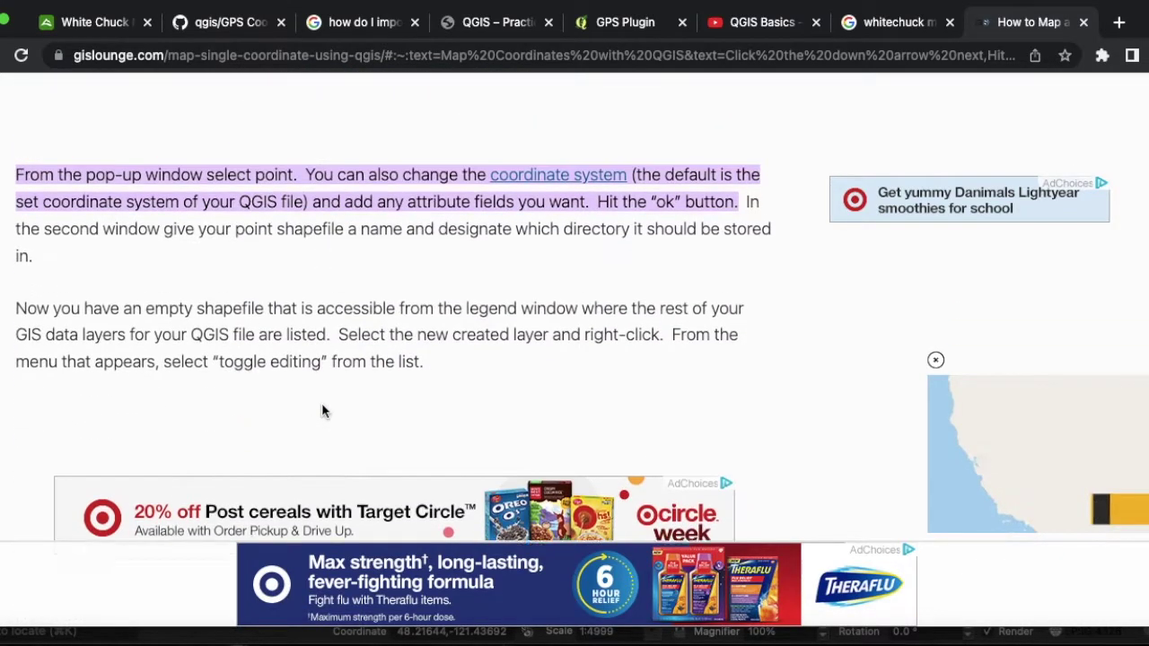
left_click(713, 635)
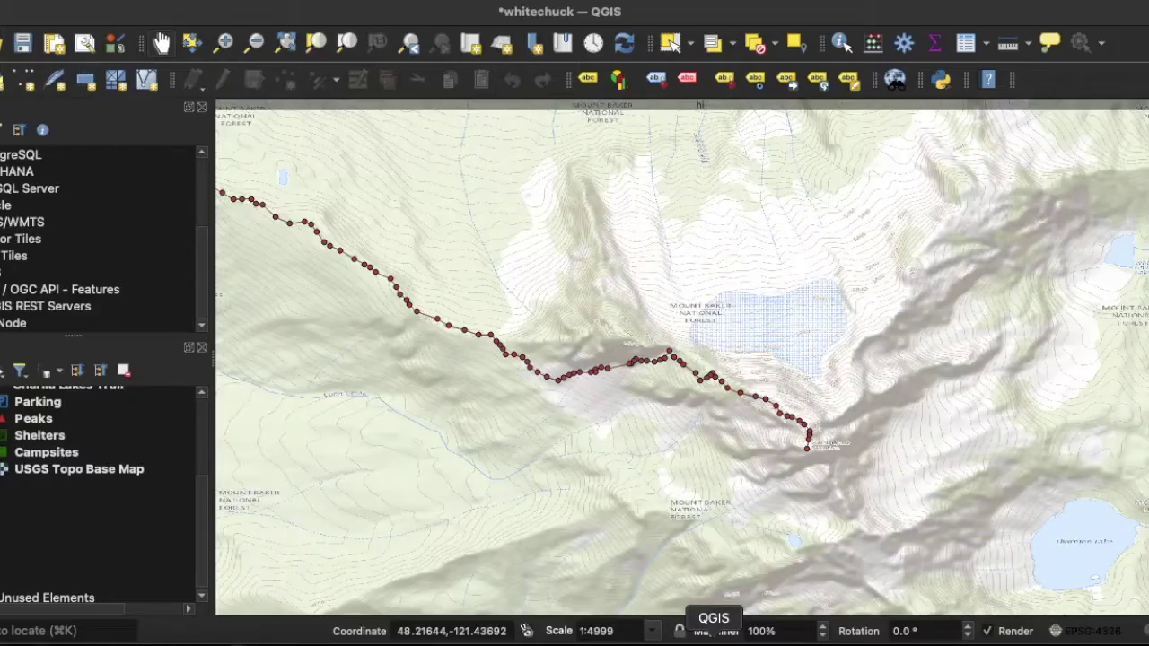
Start a new shapefile layer named 'Whitechuck Mountain Peak' using EPSG:4326 - WGS 84.
left_click(149, 82)
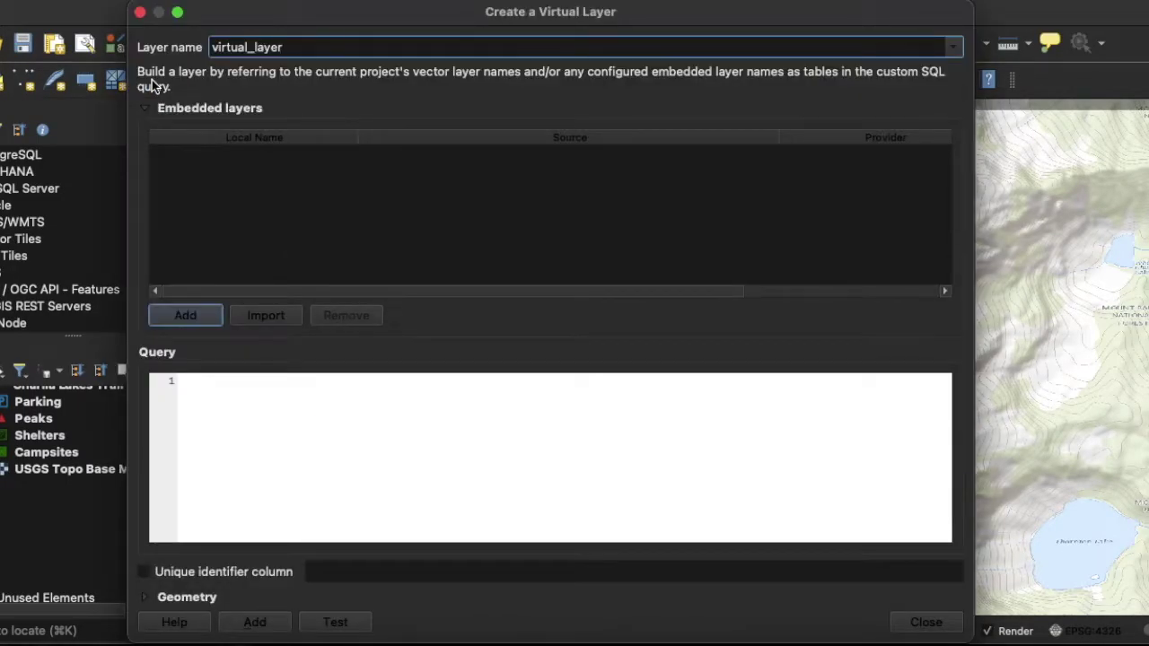
left_click(140, 11)
left_click(22, 86)
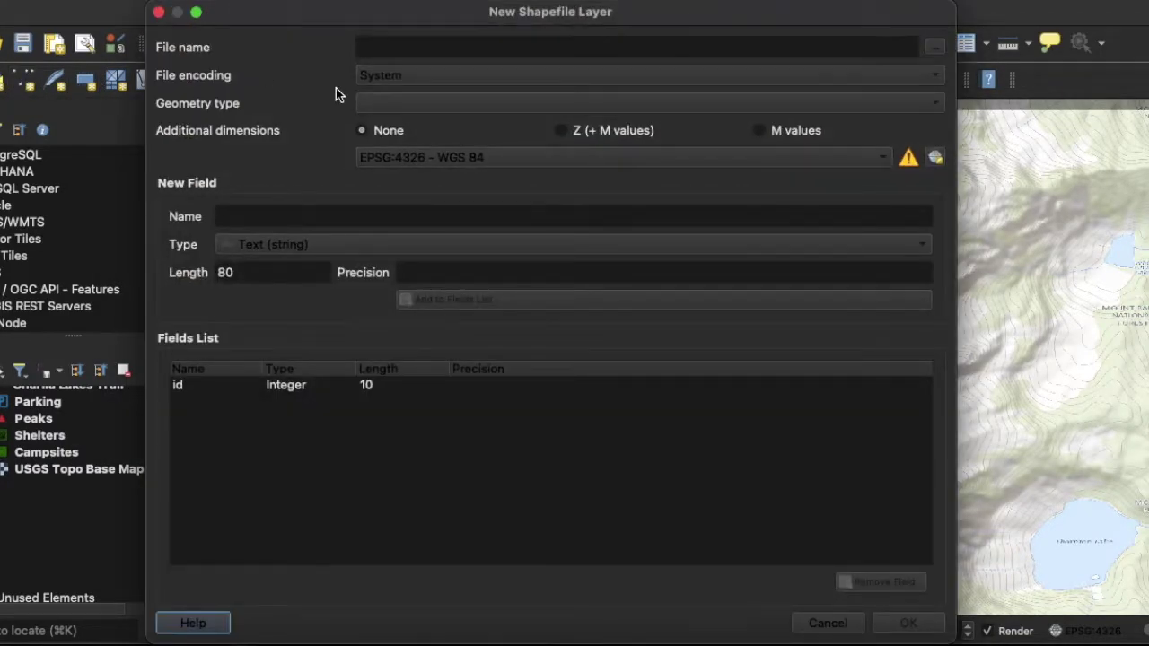
left_click(403, 49)
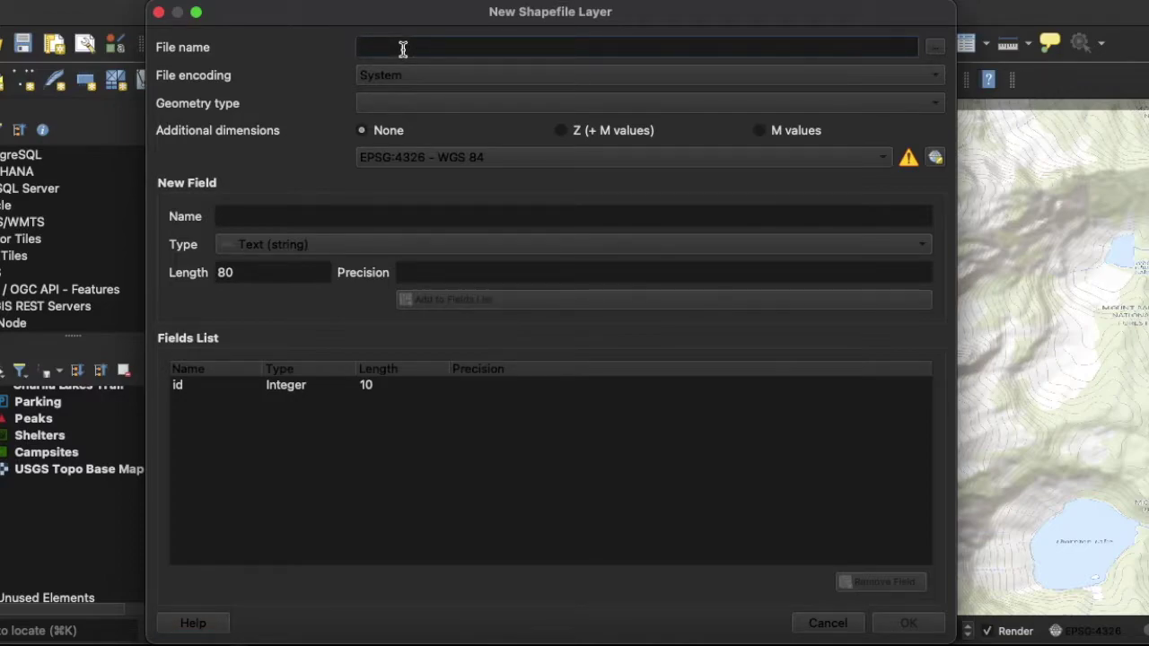
type("Whitechuck Mountain Peak")
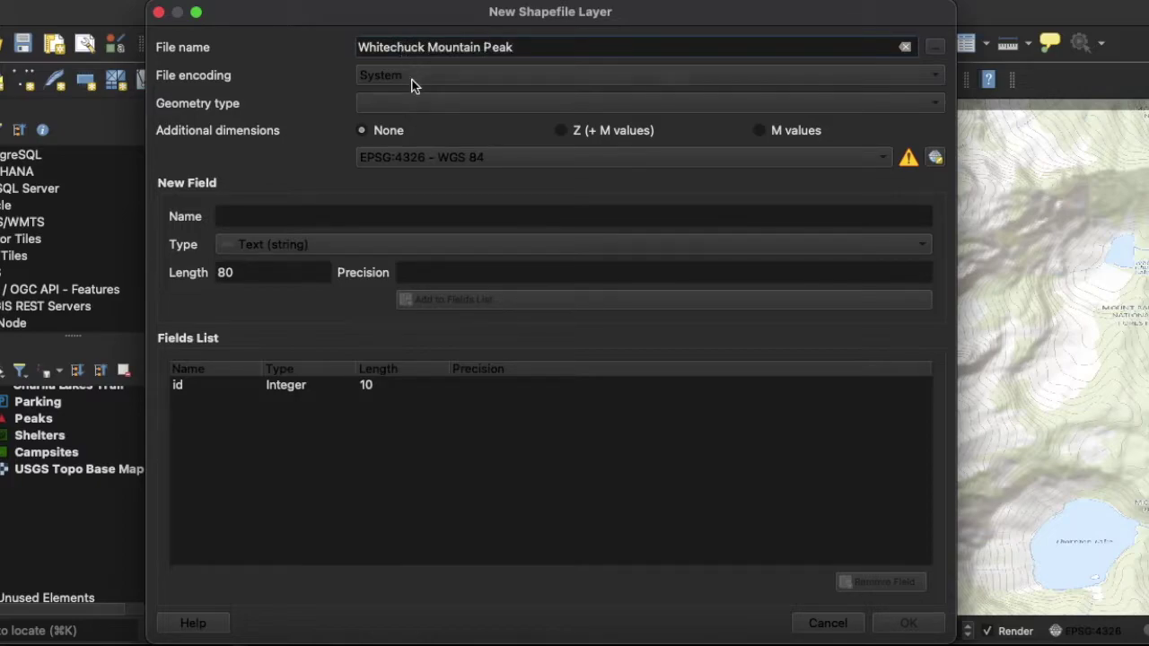
left_click(439, 158)
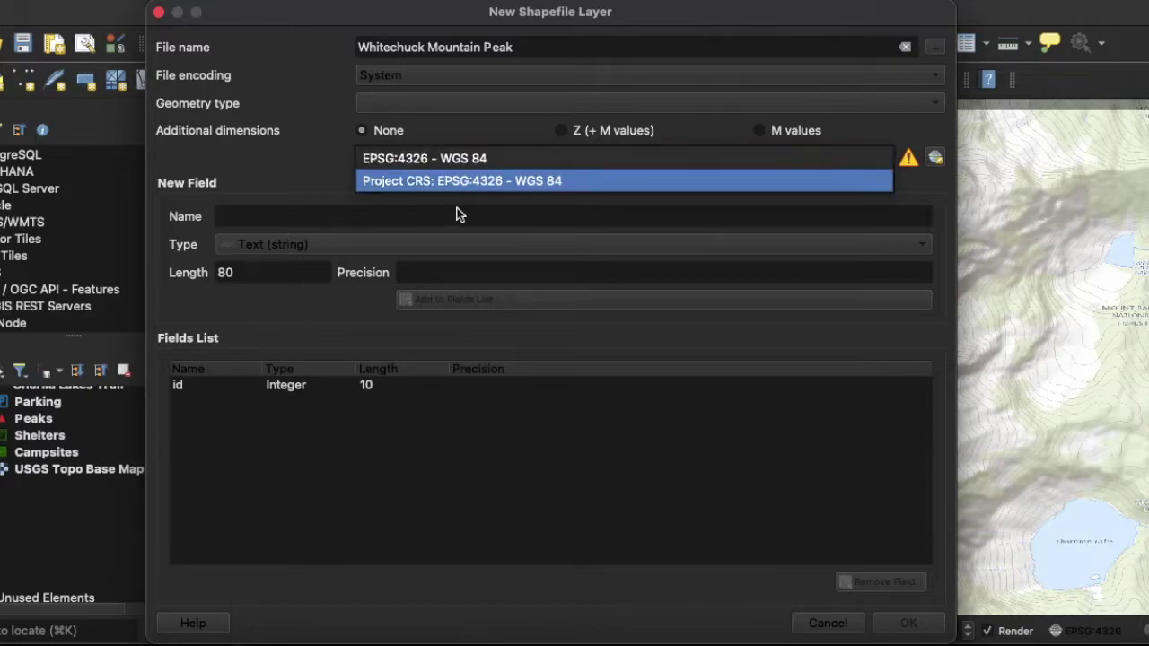
left_click(461, 163)
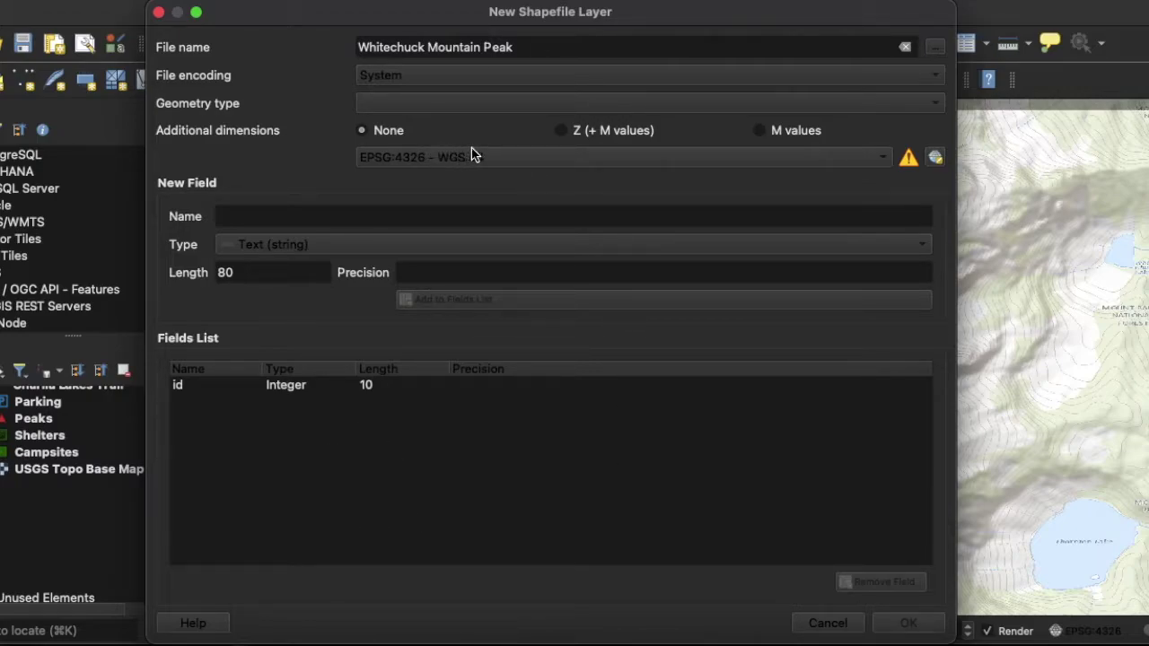
left_click(527, 104)
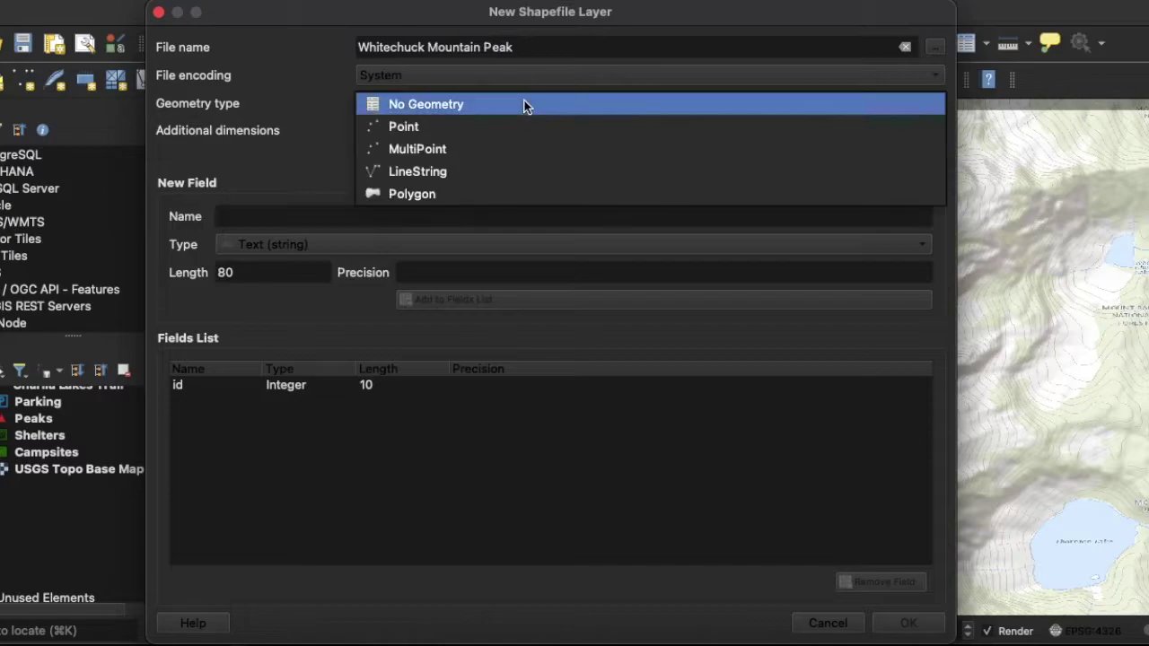
Give the layer Point geometry and add a Text (string) field named 01, length 80.
left_click(469, 134)
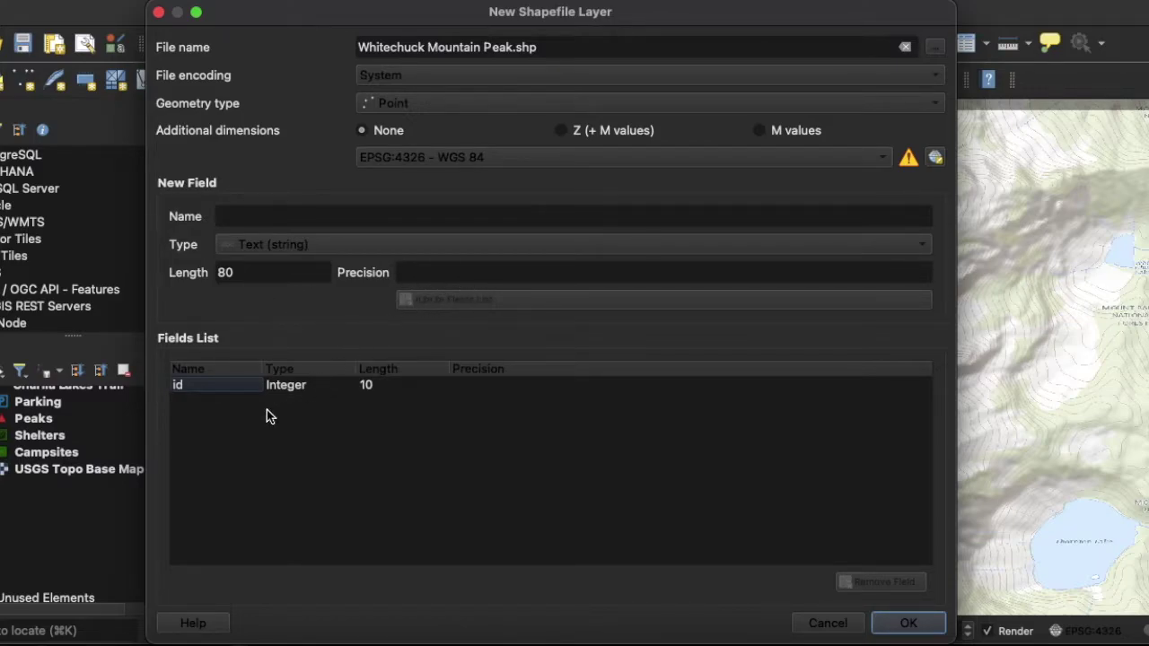
left_click(241, 390)
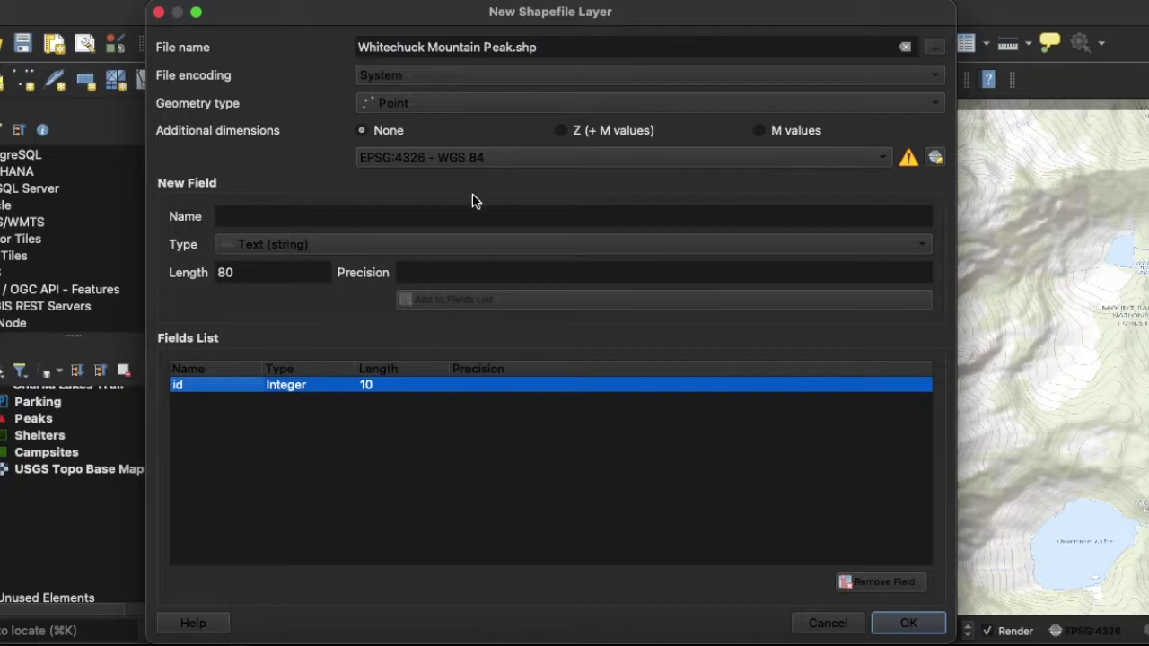
left_click(426, 214)
type("Whitchuc")
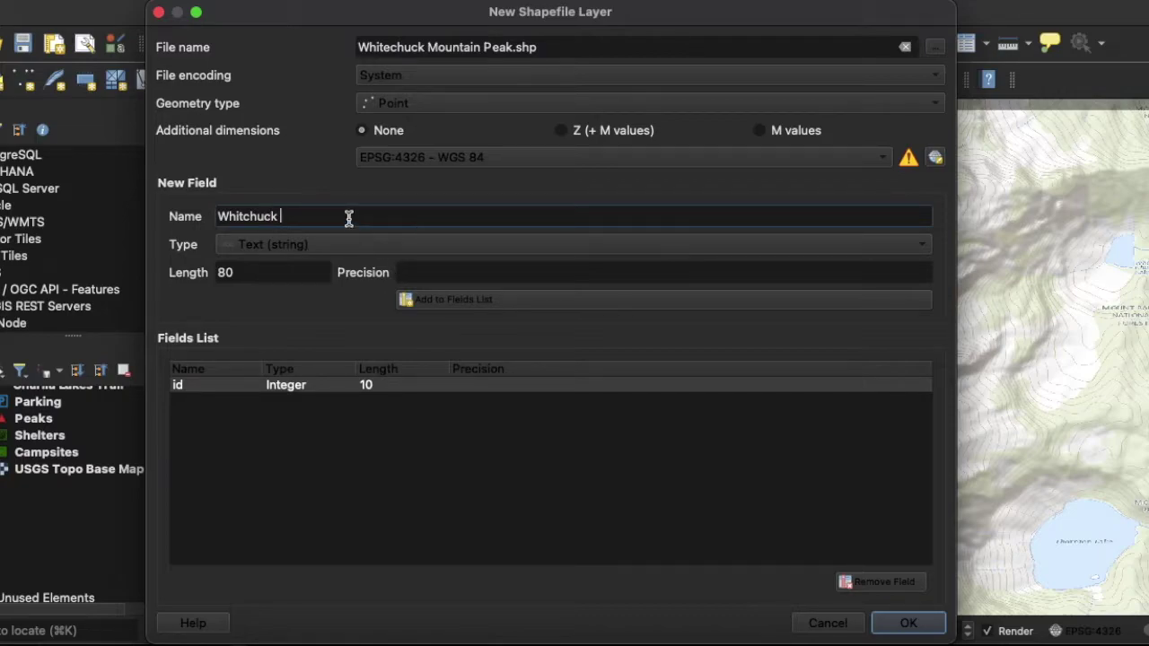
key("super+a")
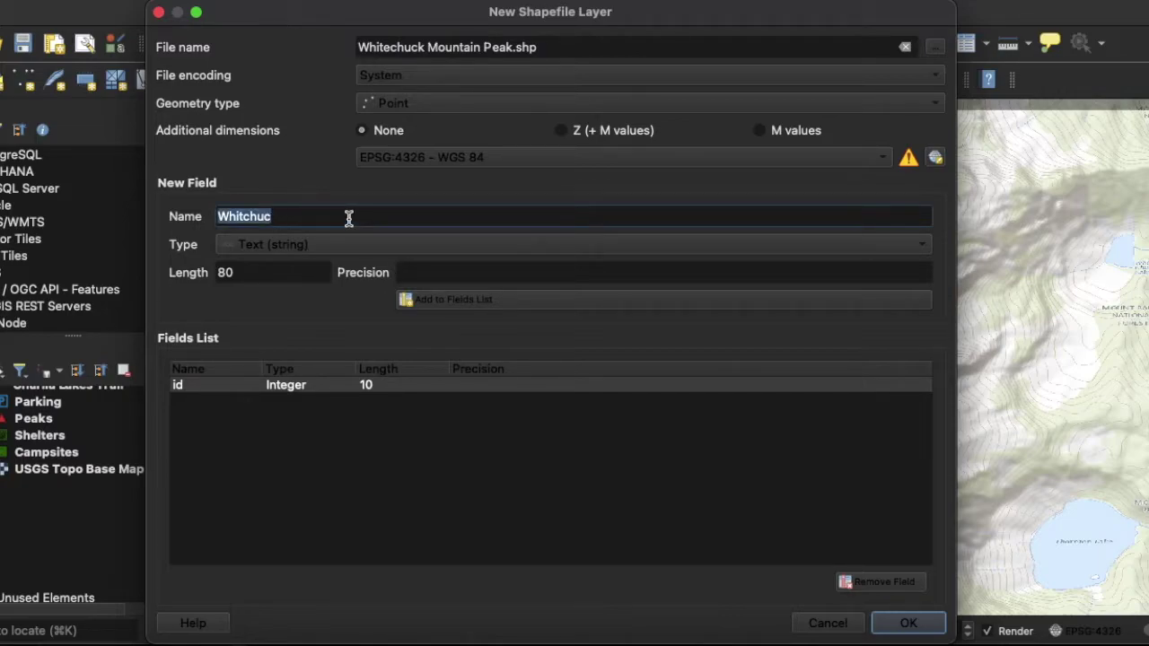
type("01")
left_click(283, 243)
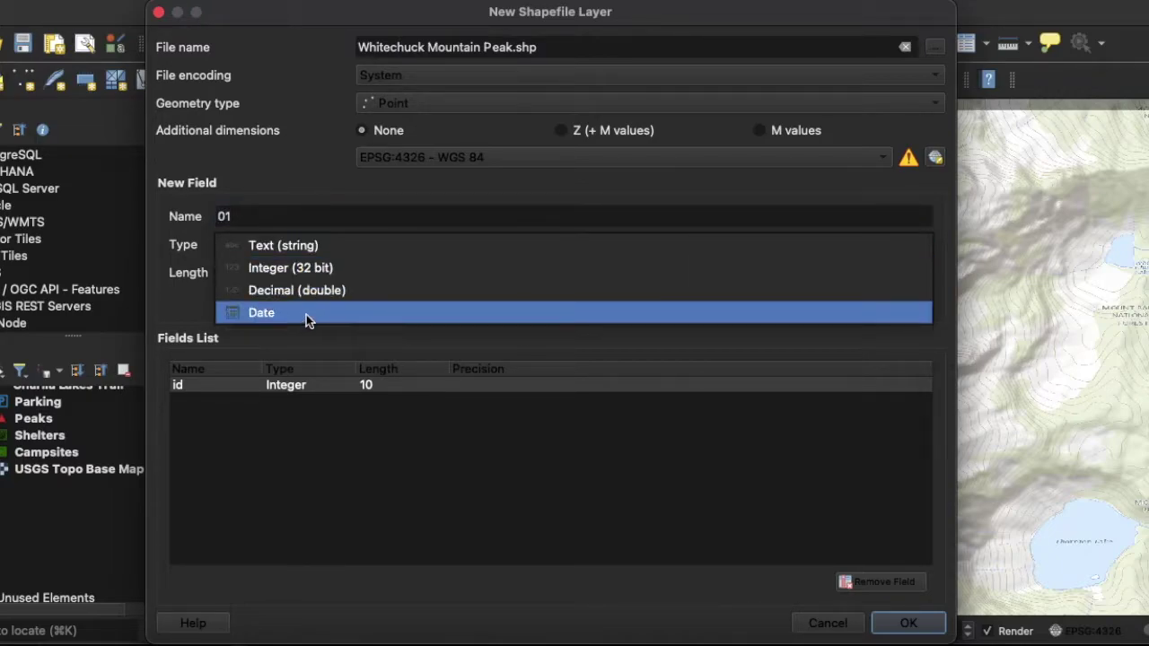
left_click(314, 241)
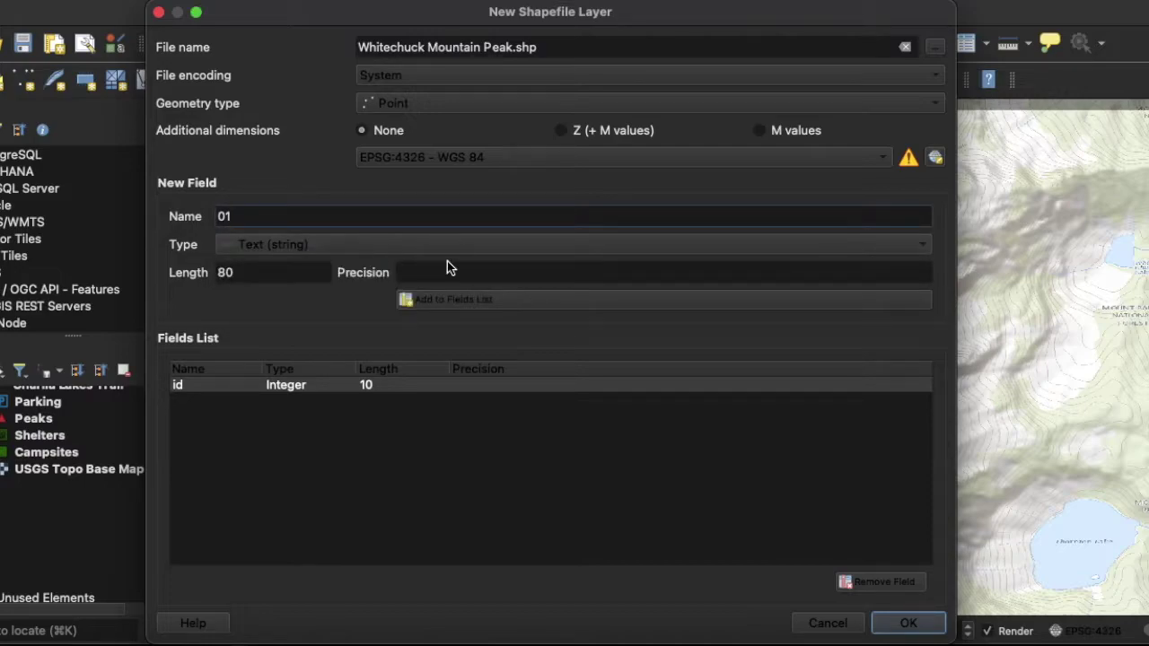
left_click(449, 300)
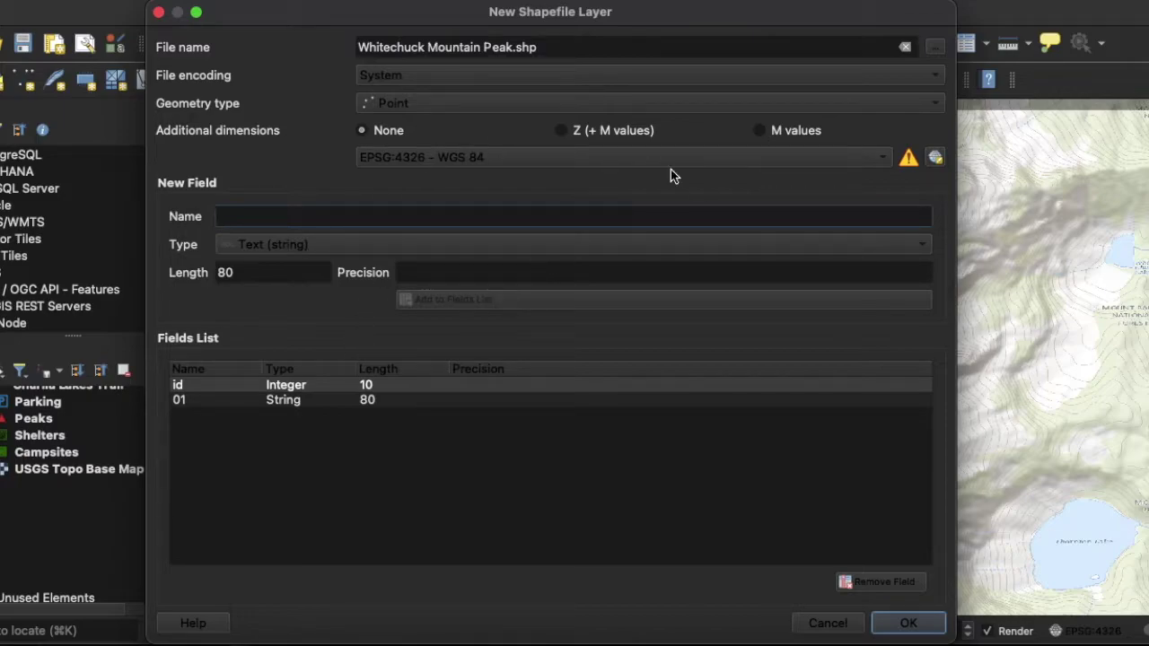
left_click(935, 158)
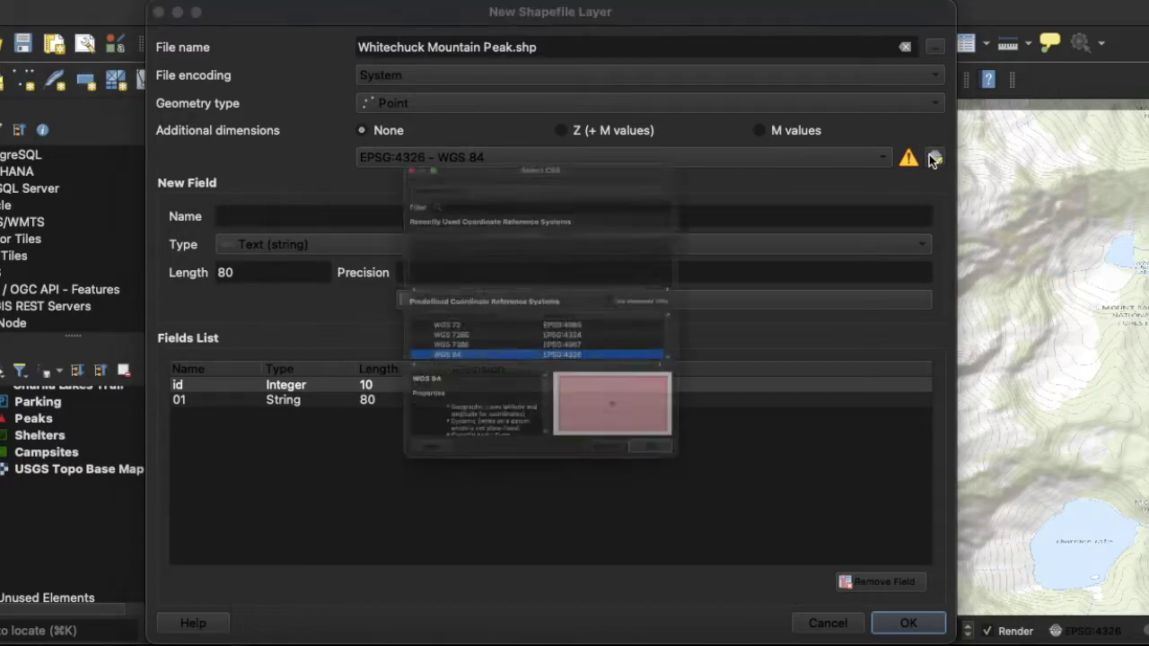
Cancel the CRS picker to keep EPSG:4326 - WGS 84, then return to the GIS Lounge tutorial.
left_click(619, 496)
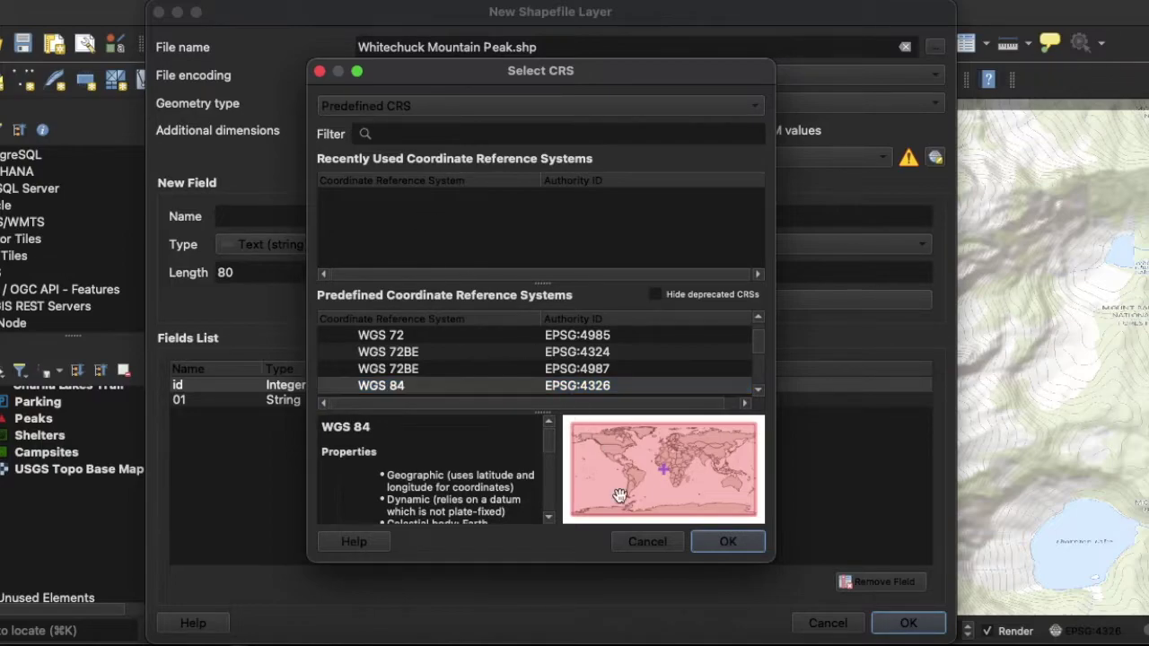
left_click(647, 542)
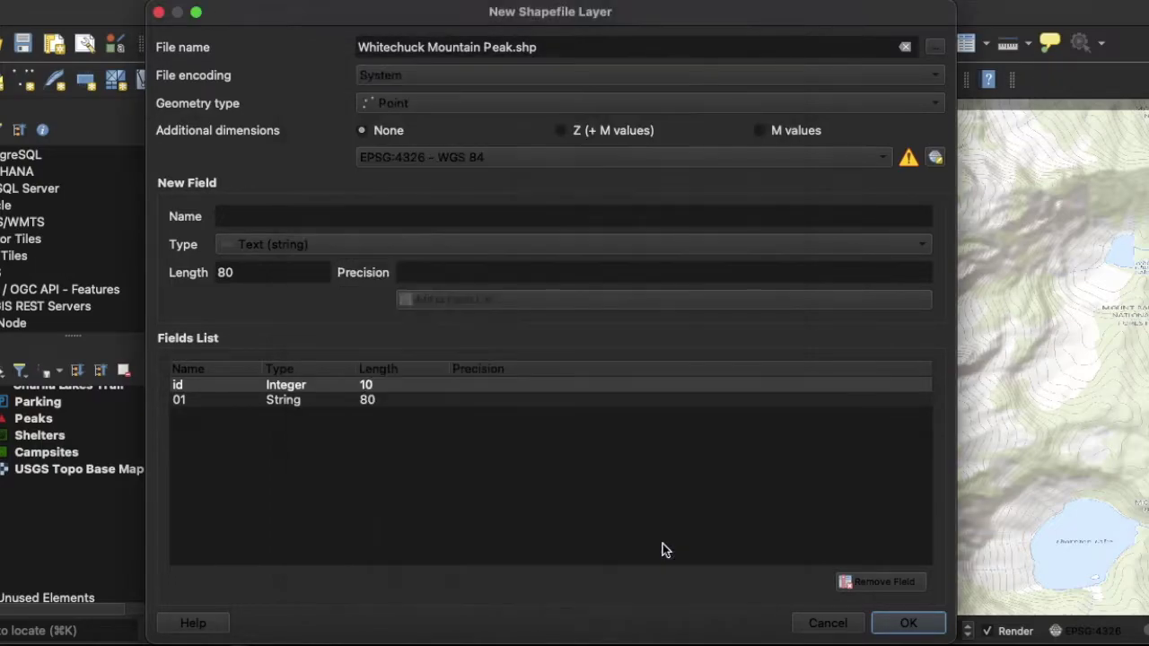
left_click(135, 639)
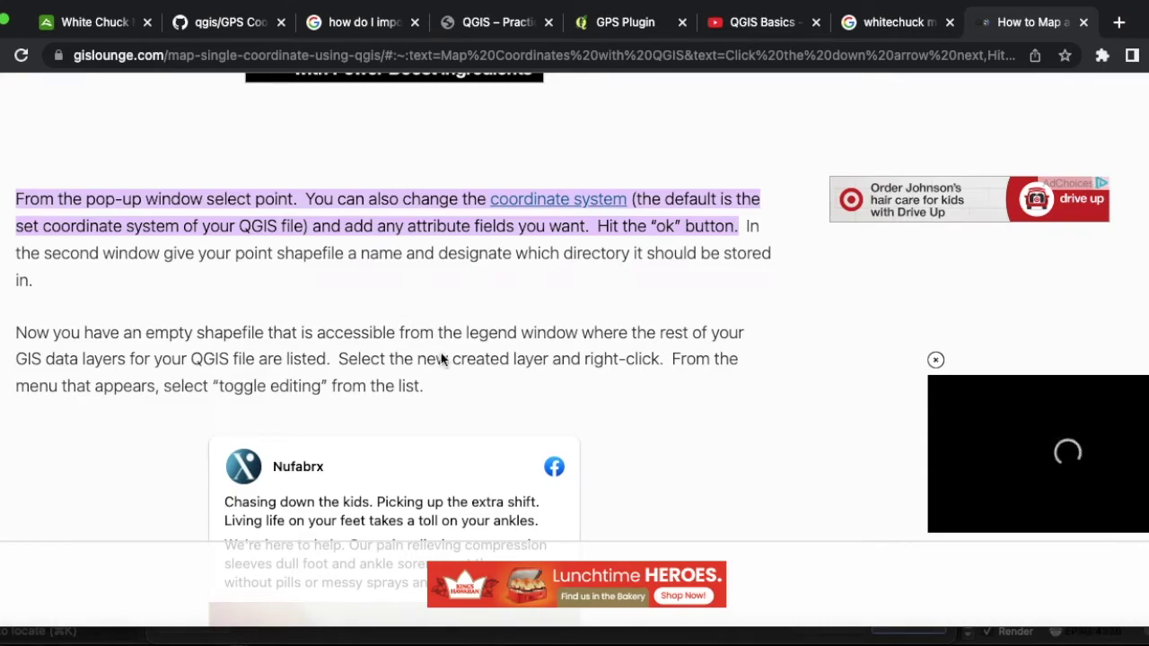
Read the GIS Lounge tutorial through its toggle-editing step, then return to the New Shapefile Layer dialog.
scroll(247, 341, "down", 1)
scroll(247, 341, "down", 3)
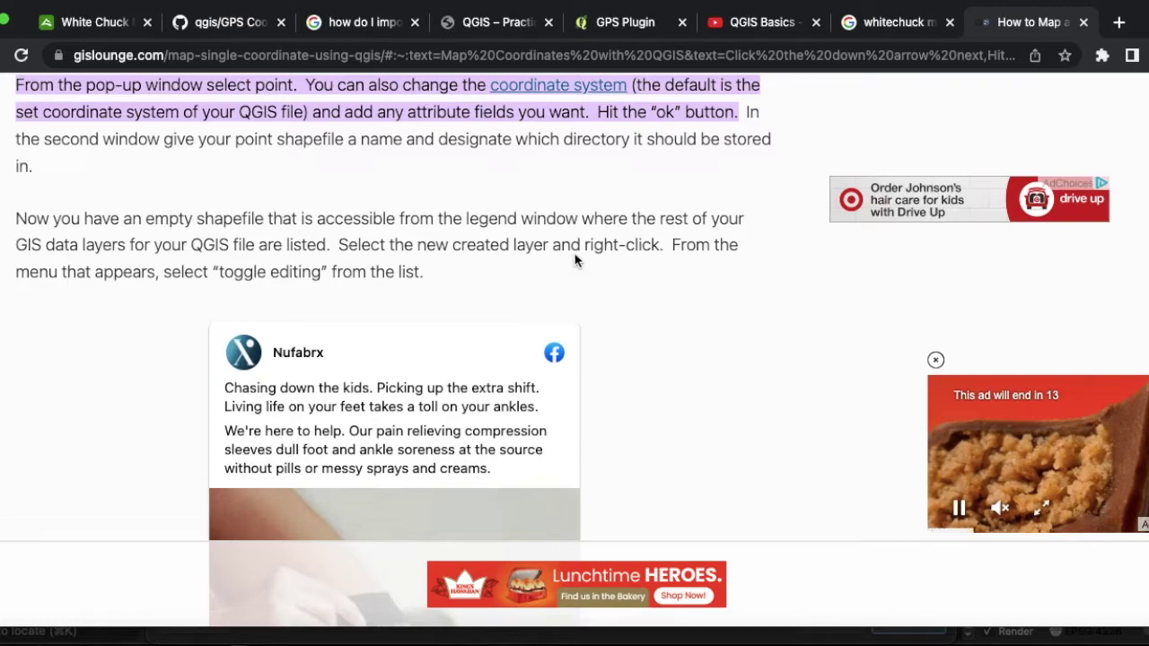
scroll(481, 259, "down", 15)
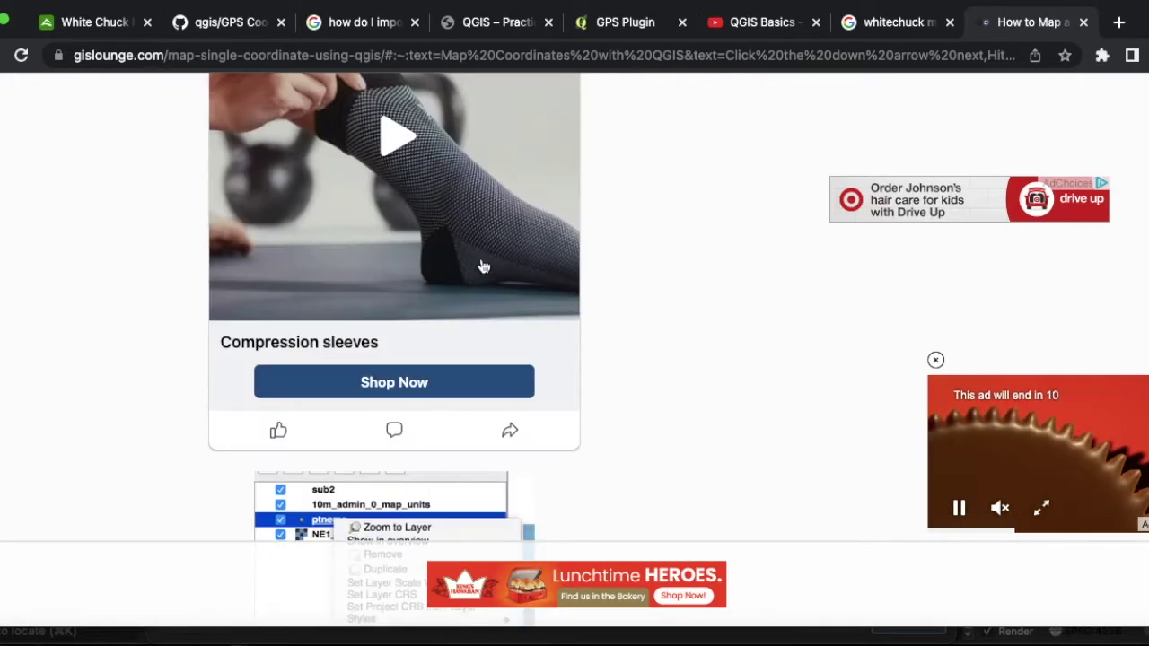
left_click(713, 639)
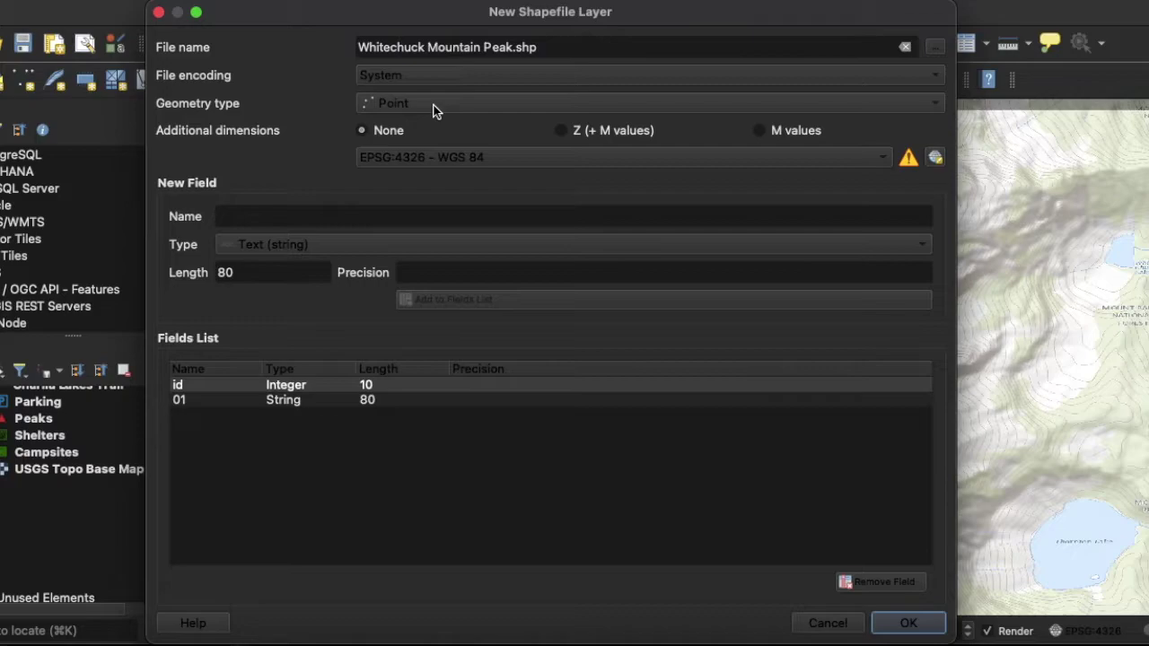
Set the shapefile's save location to whitechuck_peak.shp in the whitechuck project folder.
left_click(933, 47)
left_click(933, 46)
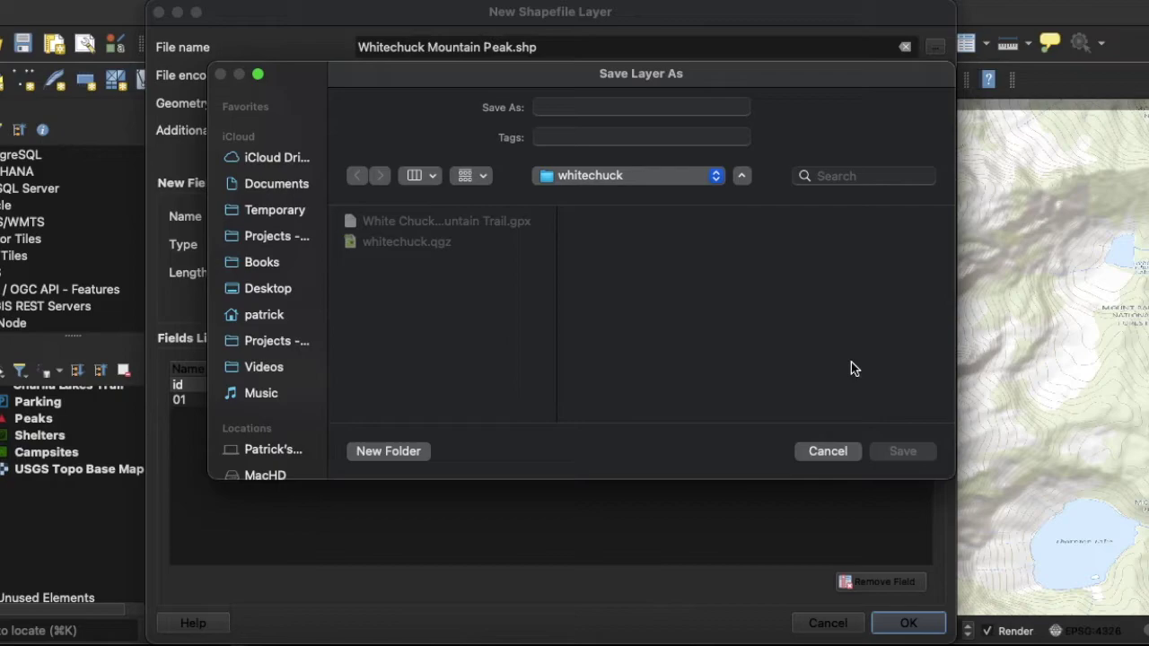
left_click(439, 238)
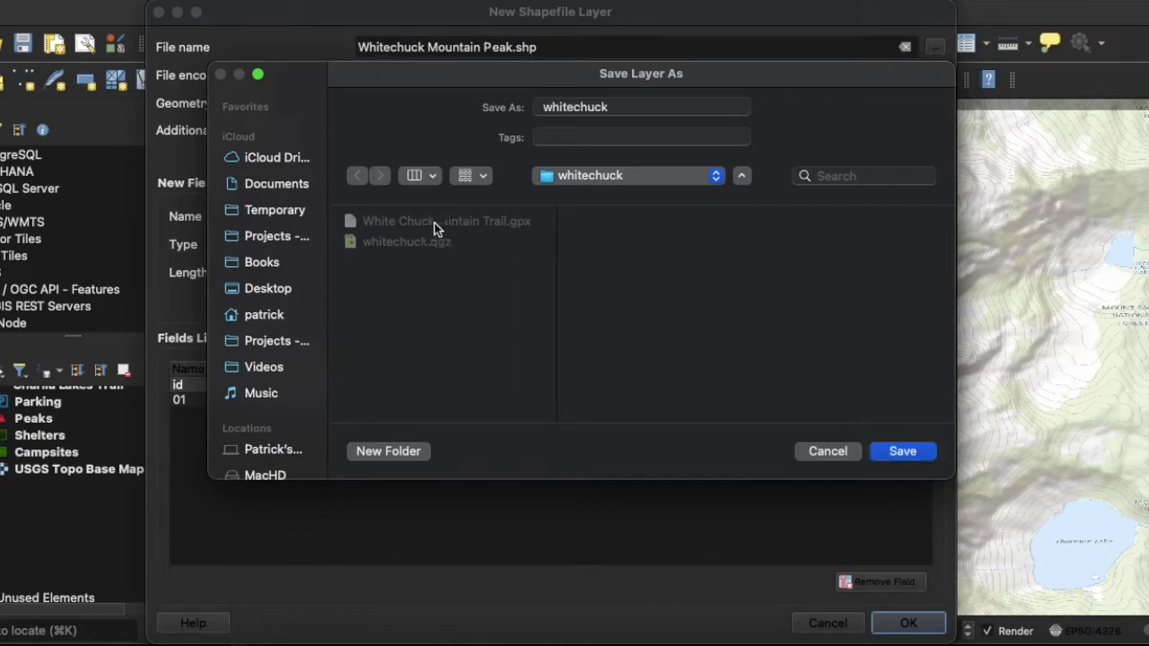
left_click(627, 106)
key("super+a")
type("whitechuck_oea")
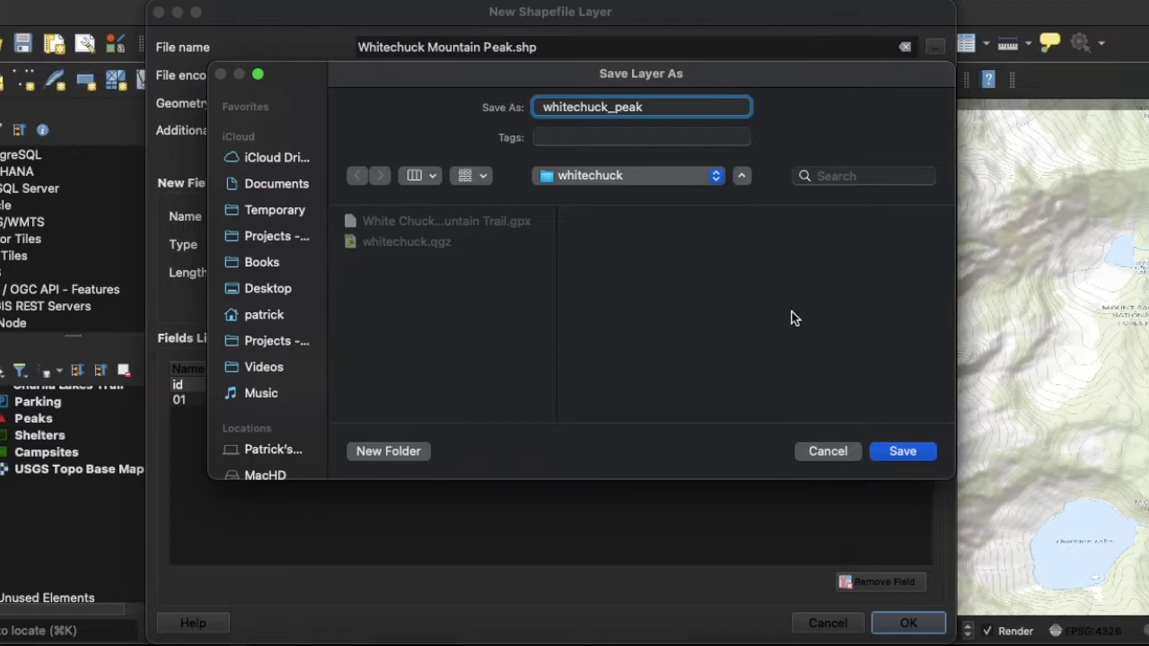
left_click(891, 451)
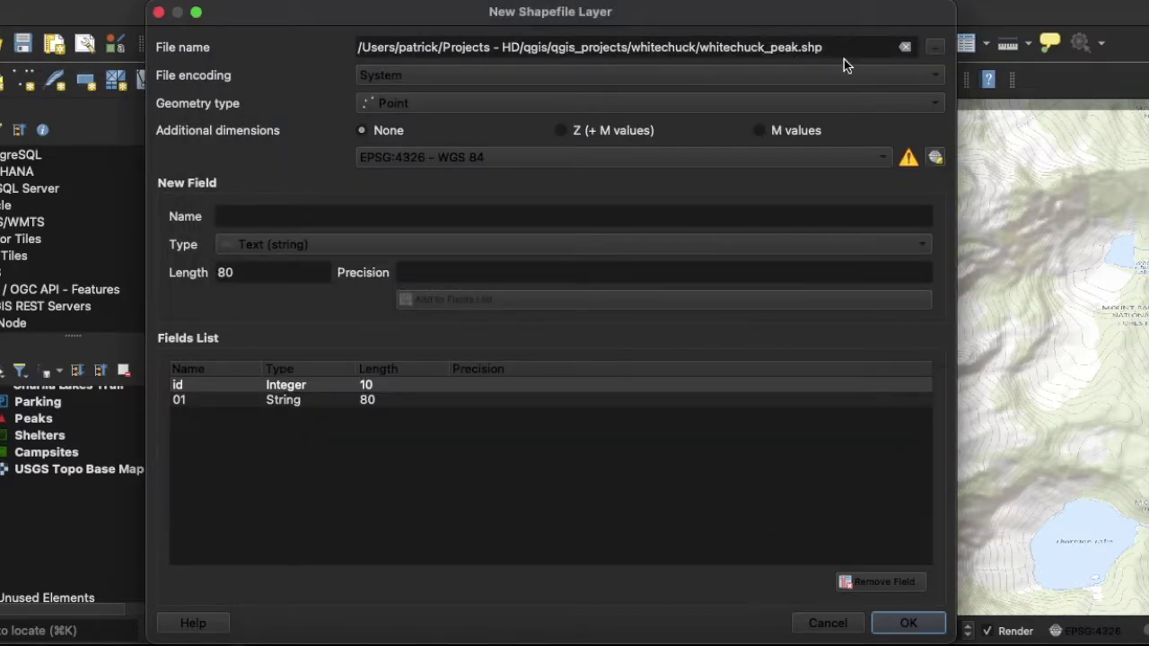
Create the empty whitechuck_peak layer, view its attribute table, then return to the GIS Lounge tutorial.
left_click(906, 623)
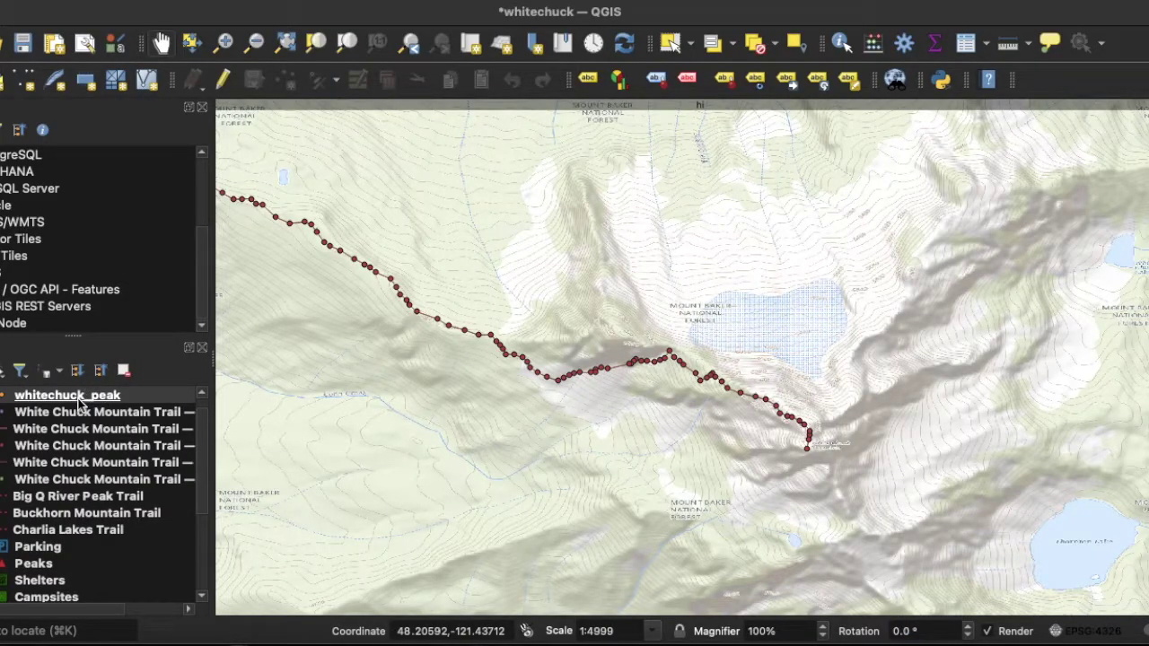
right_click(79, 406)
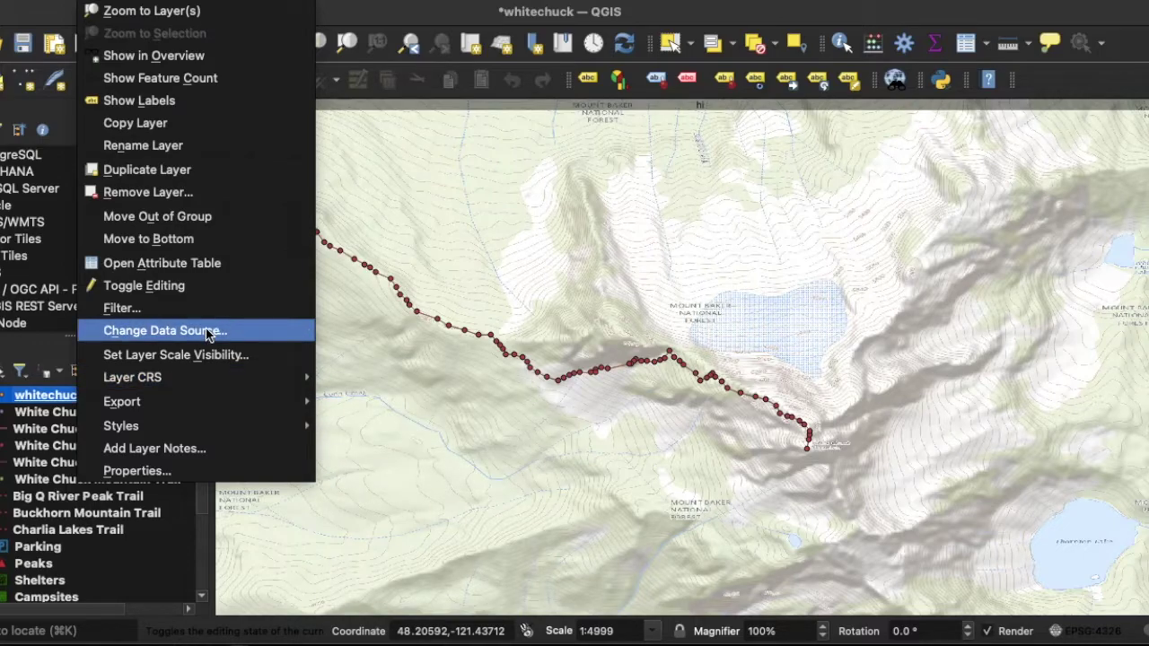
left_click(204, 264)
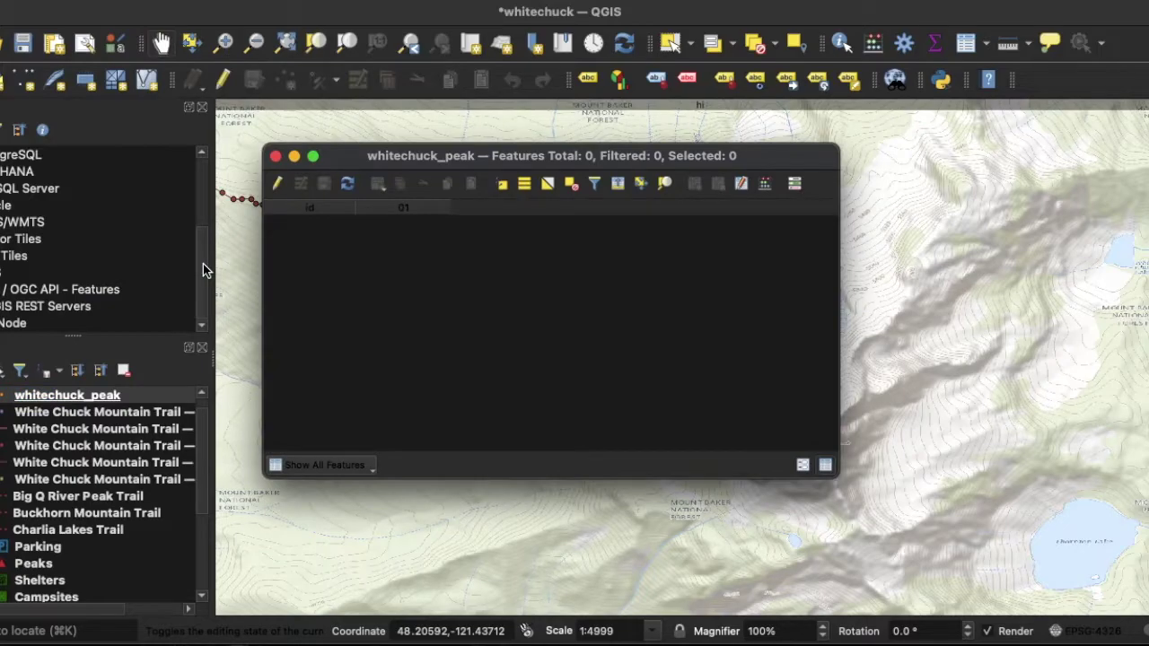
left_click(120, 639)
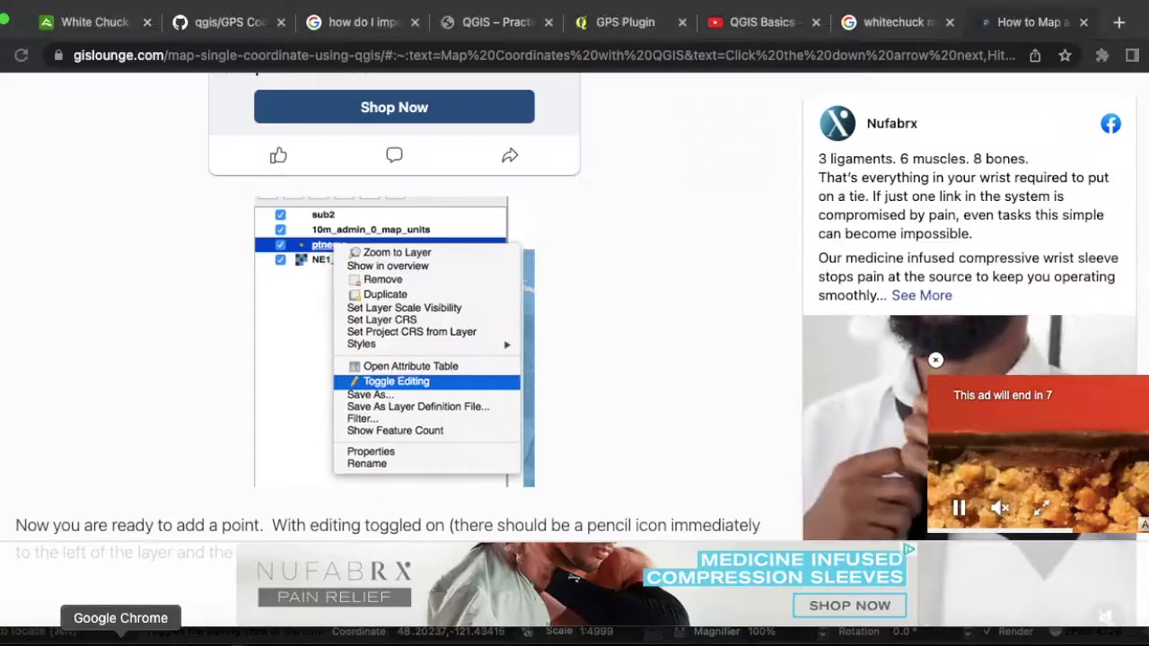
Read the GIS Lounge article from the empty-shapefile paragraph down to the Add Feature step.
scroll(302, 418, "up", 4)
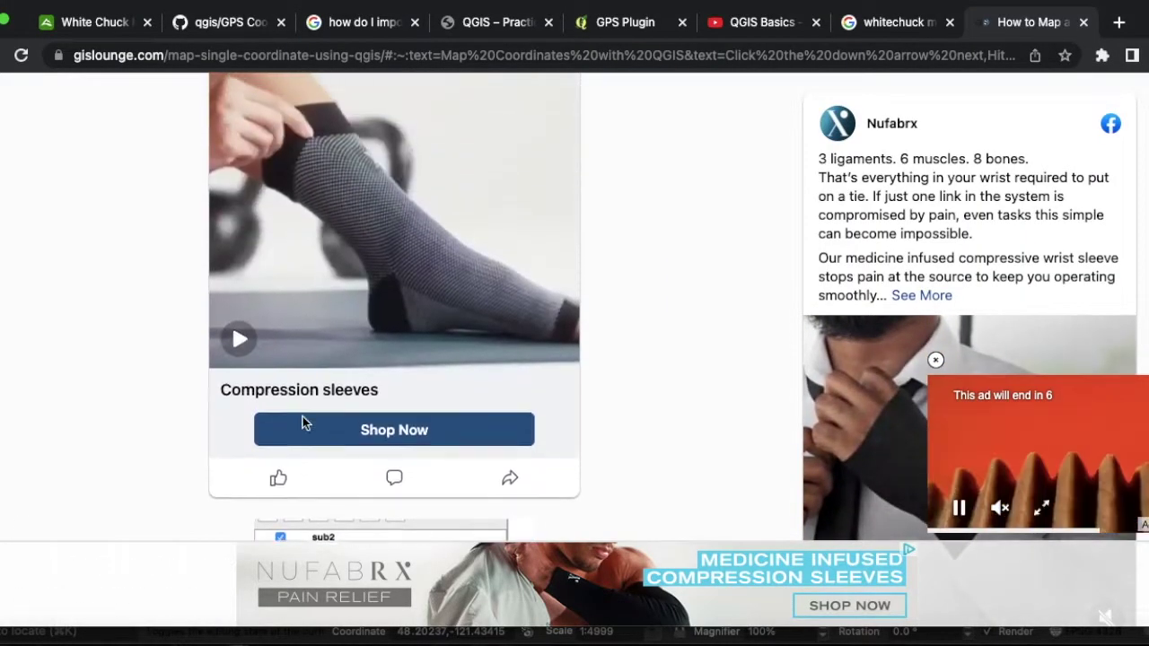
scroll(302, 416, "up", 5)
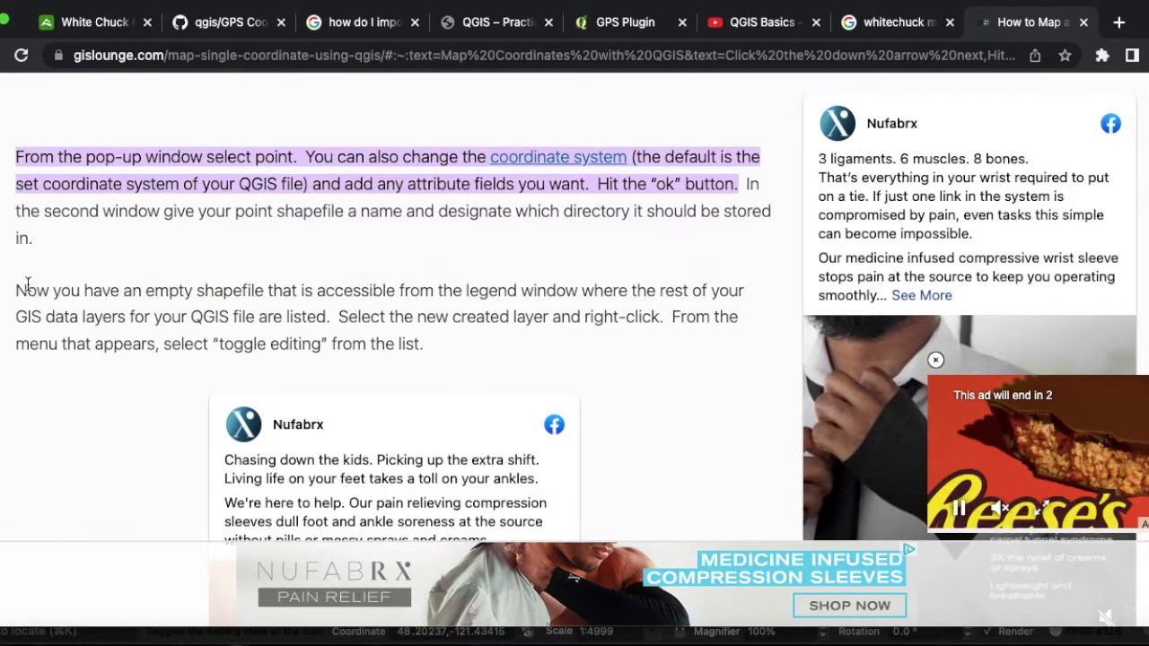
left_click_drag(17, 287, 464, 338)
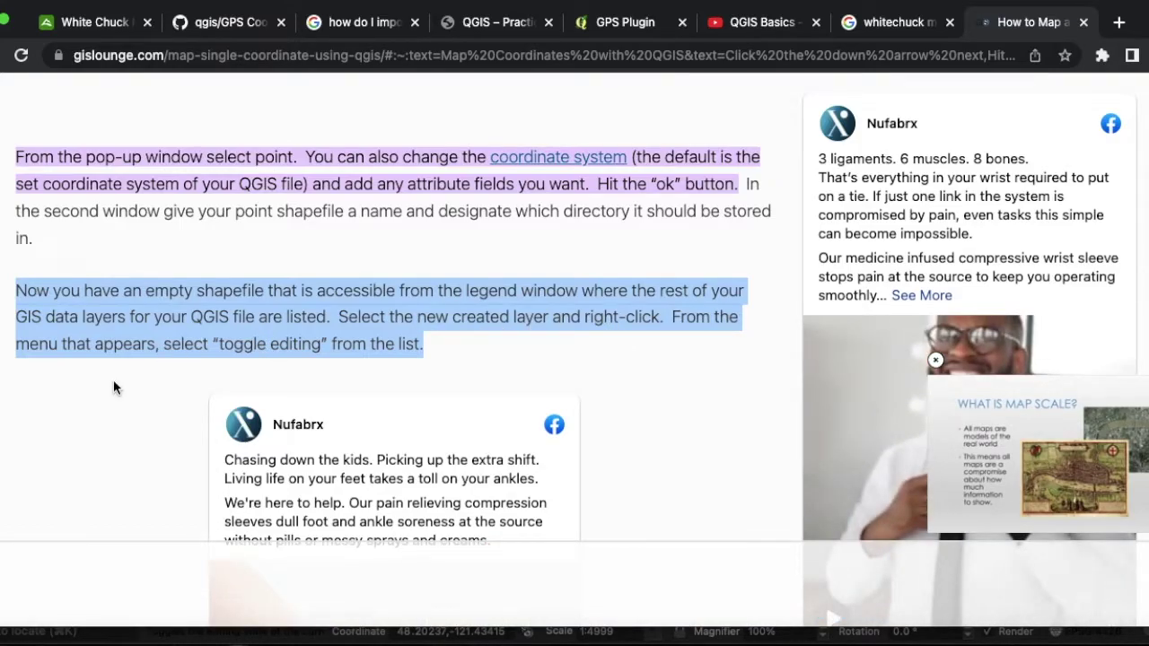
scroll(113, 388, "down", 1)
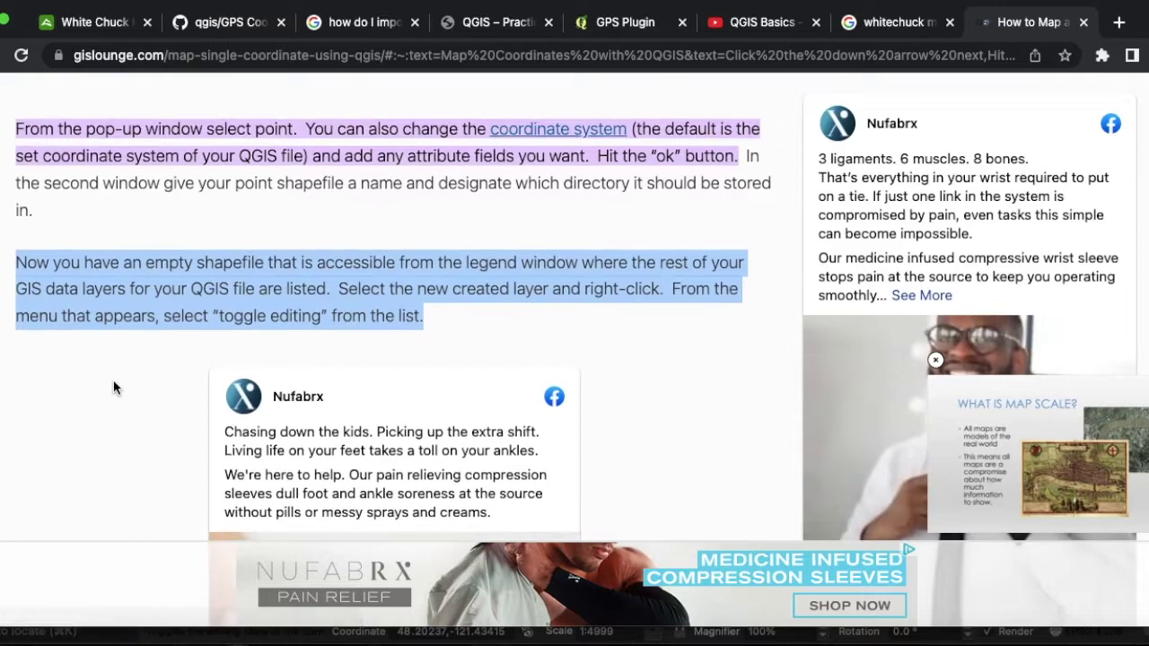
scroll(113, 386, "down", 10)
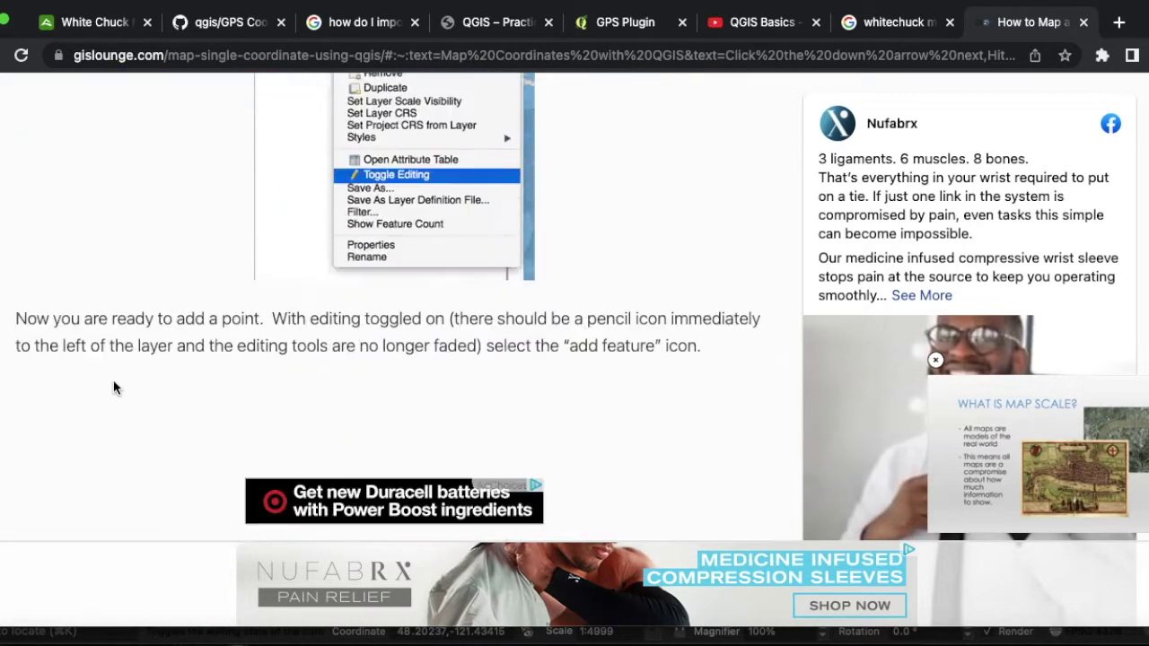
scroll(113, 387, "up", 3)
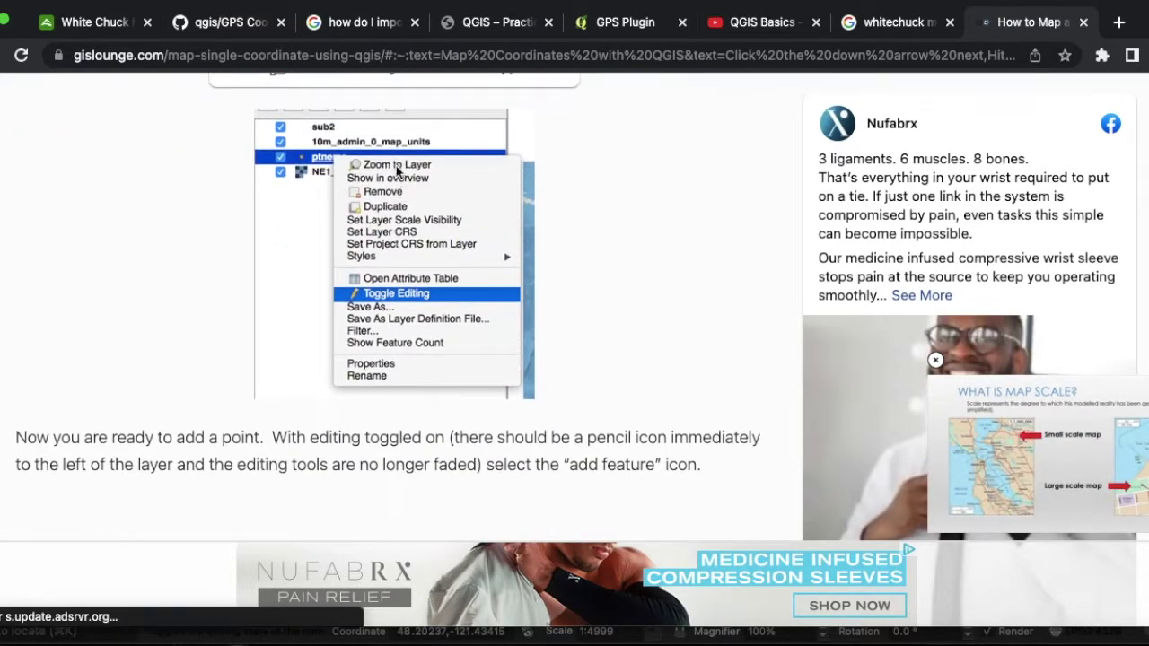
scroll(115, 386, "down", 3)
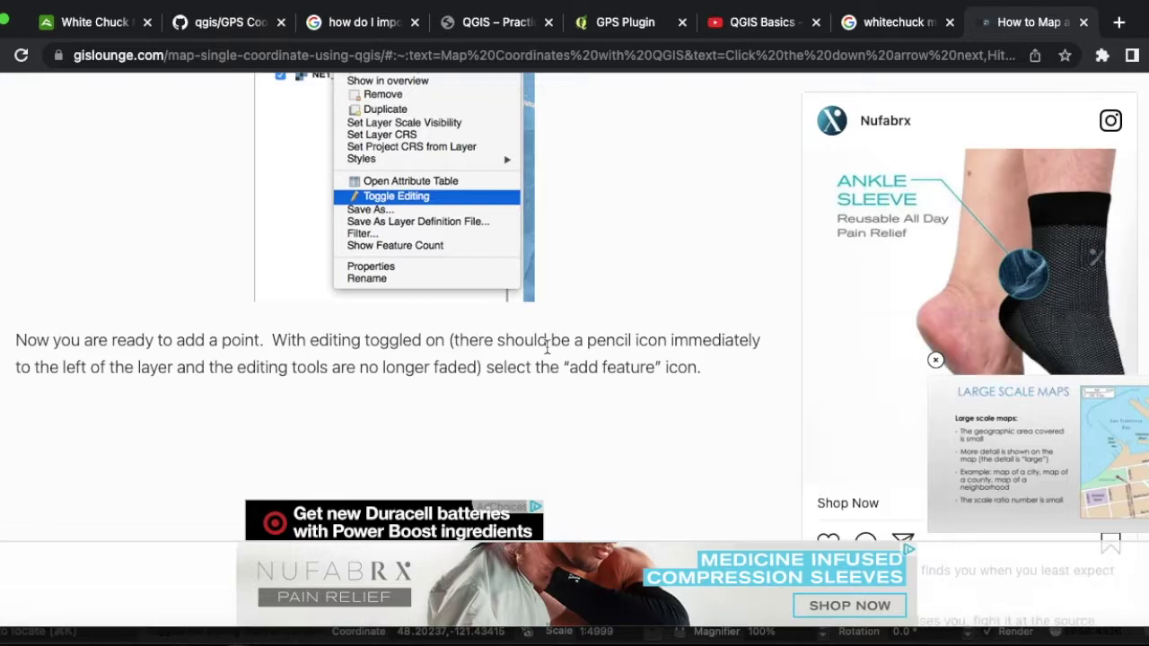
scroll(123, 437, "down", 1)
scroll(123, 437, "down", 5)
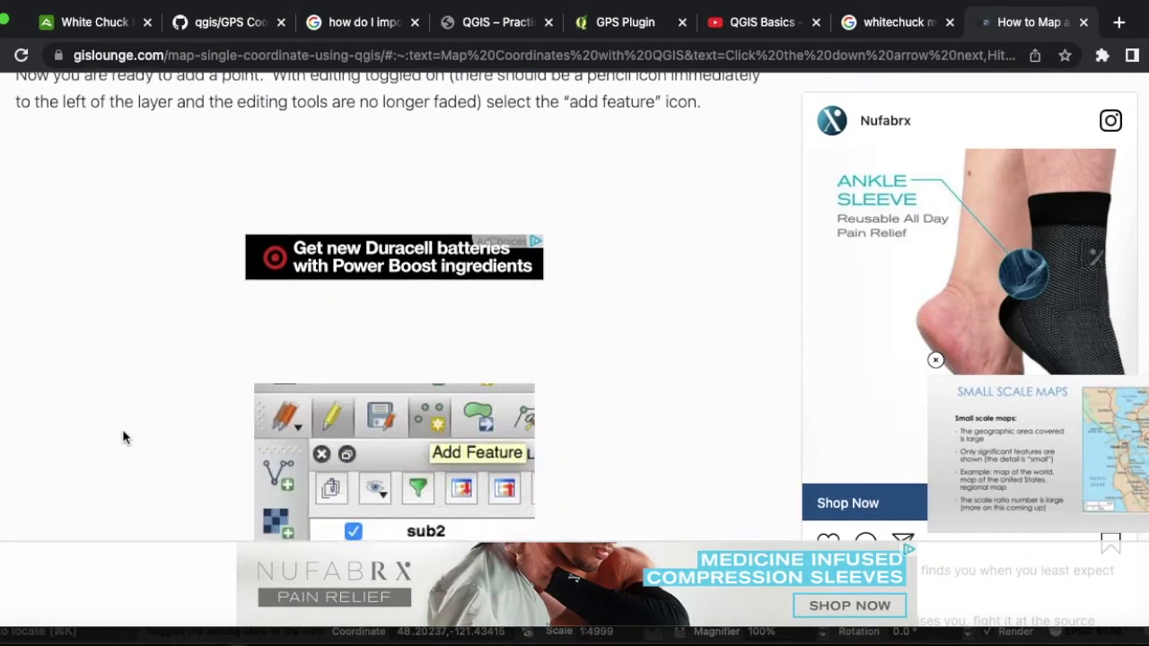
scroll(123, 437, "down", 1)
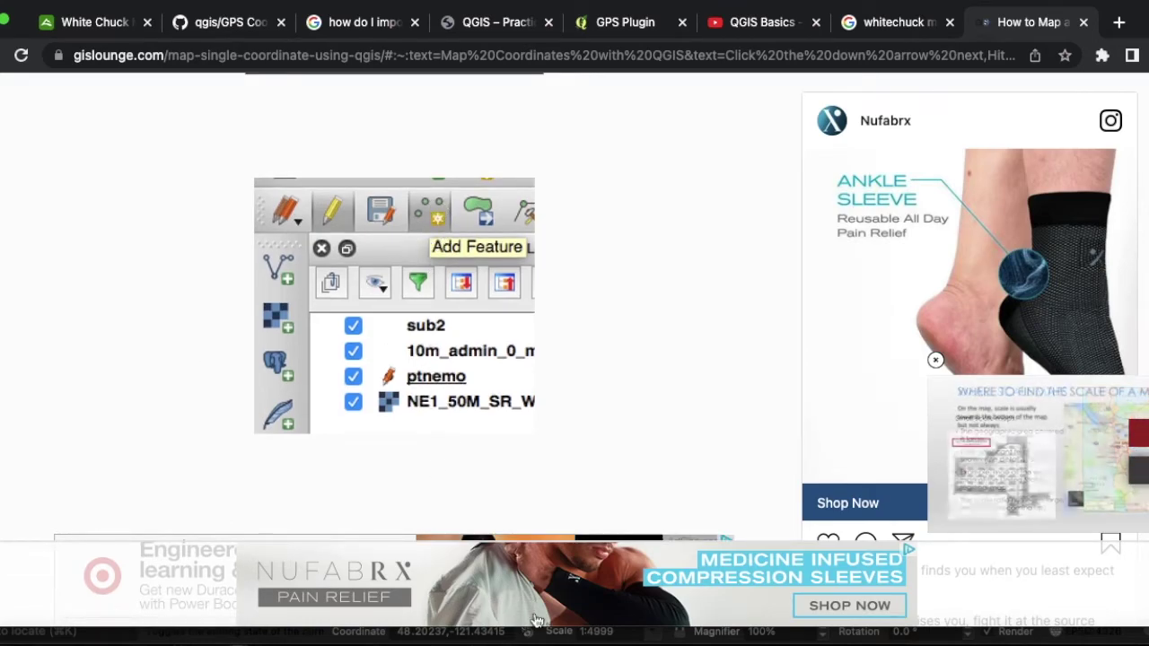
Back in QGIS, close the attribute table and turn on editing for whitechuck_peak.
left_click(714, 639)
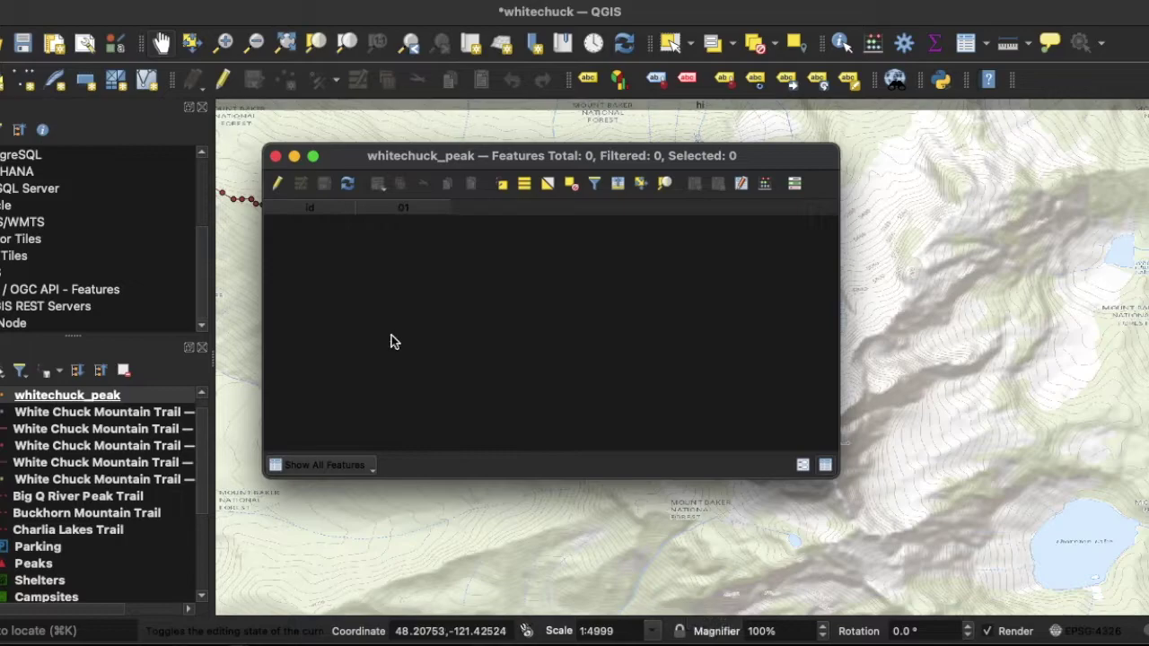
left_click(276, 156)
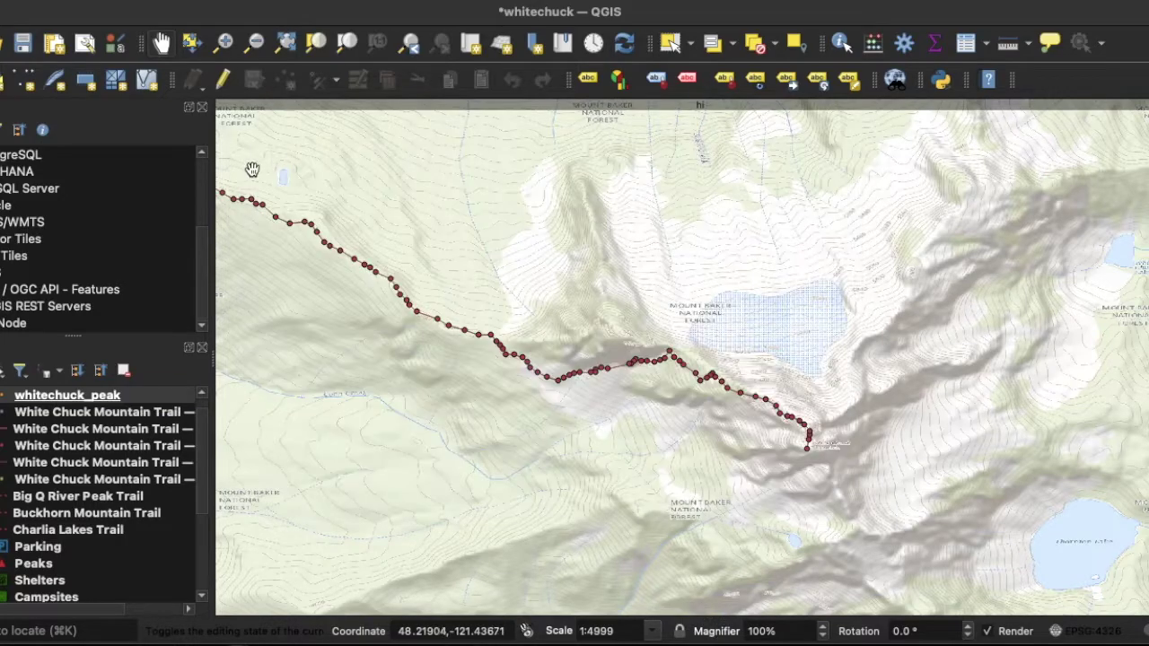
right_click(56, 403)
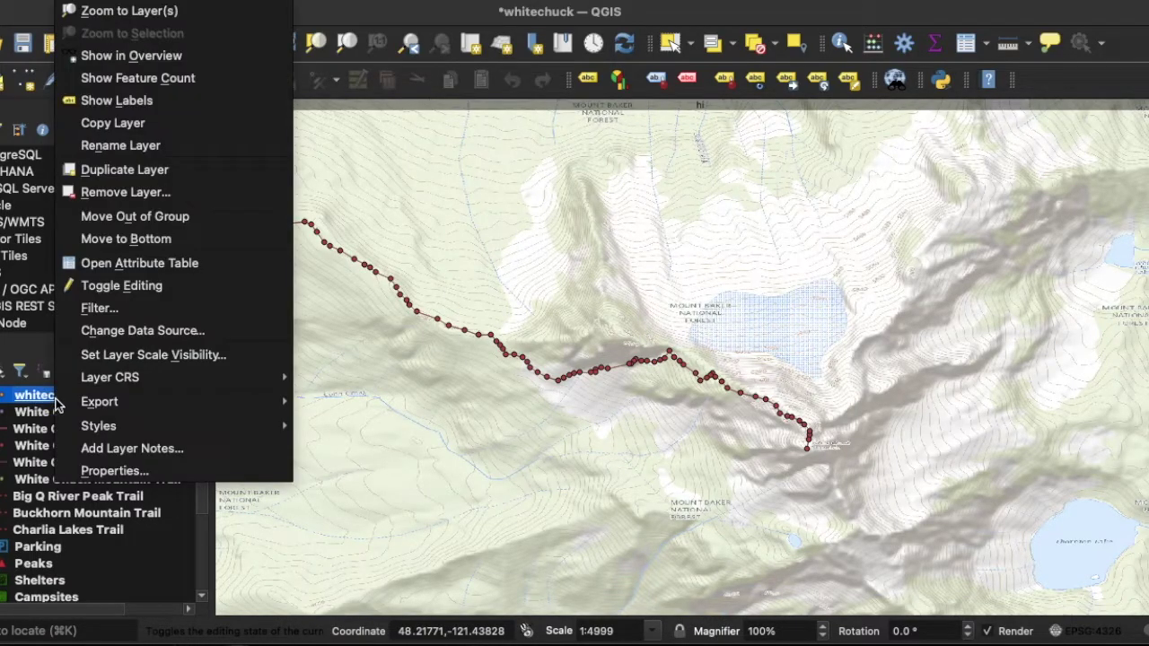
left_click(129, 284)
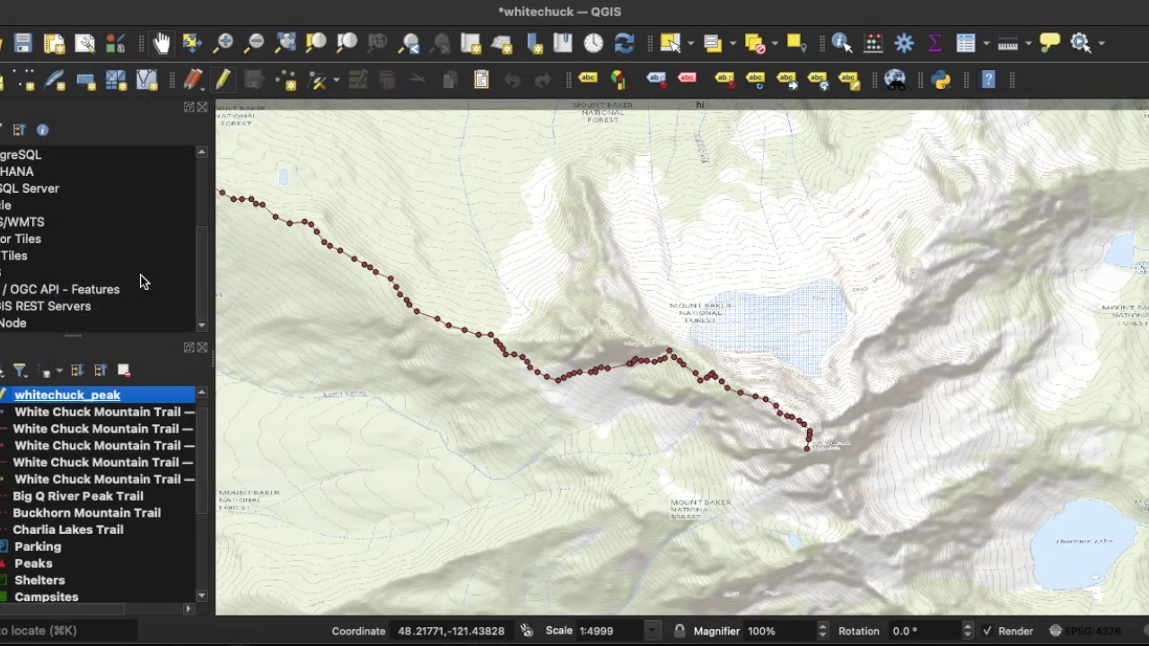
Place a new peak point at the end of the trail with Add Point Feature.
left_click(225, 80)
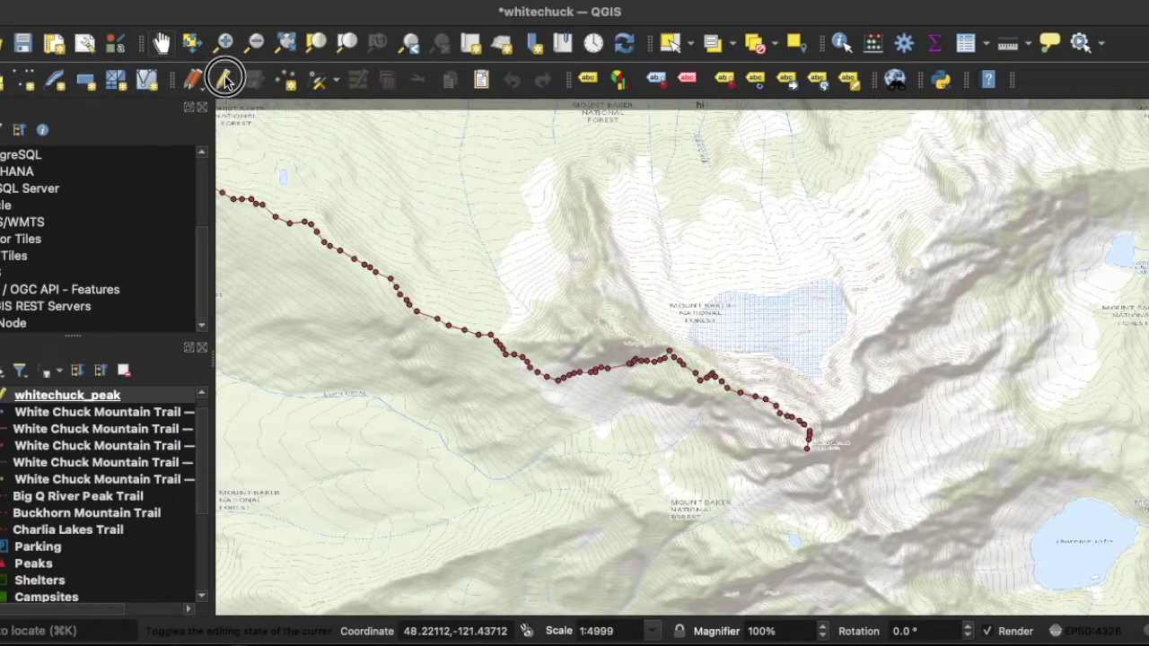
left_click(289, 81)
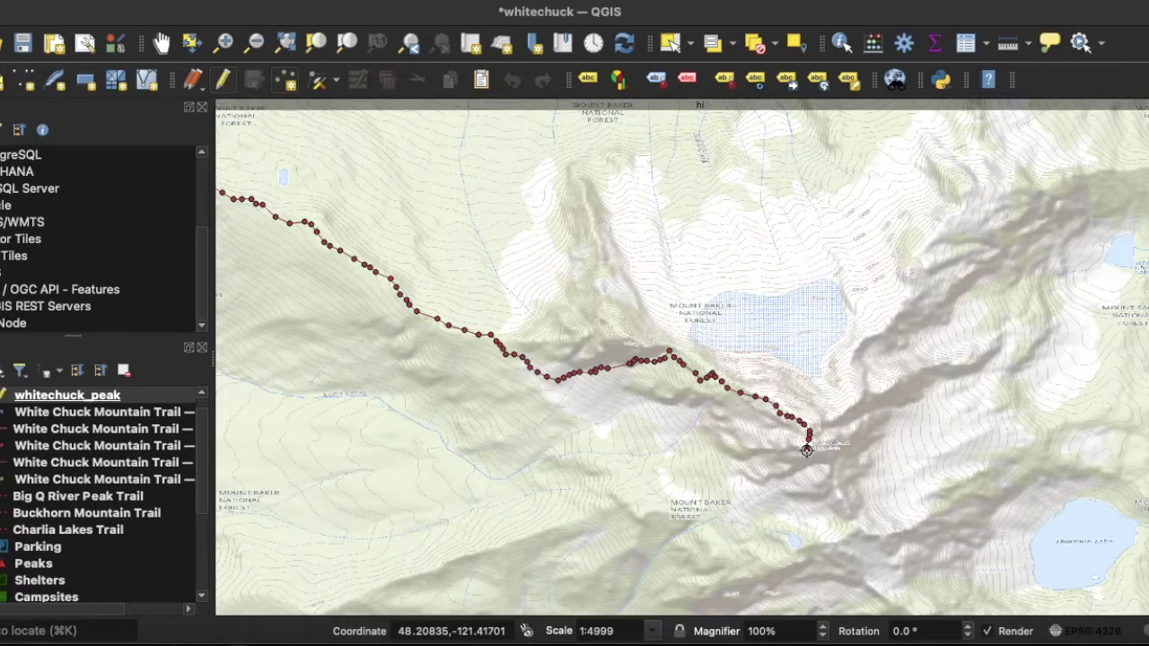
left_click(806, 449)
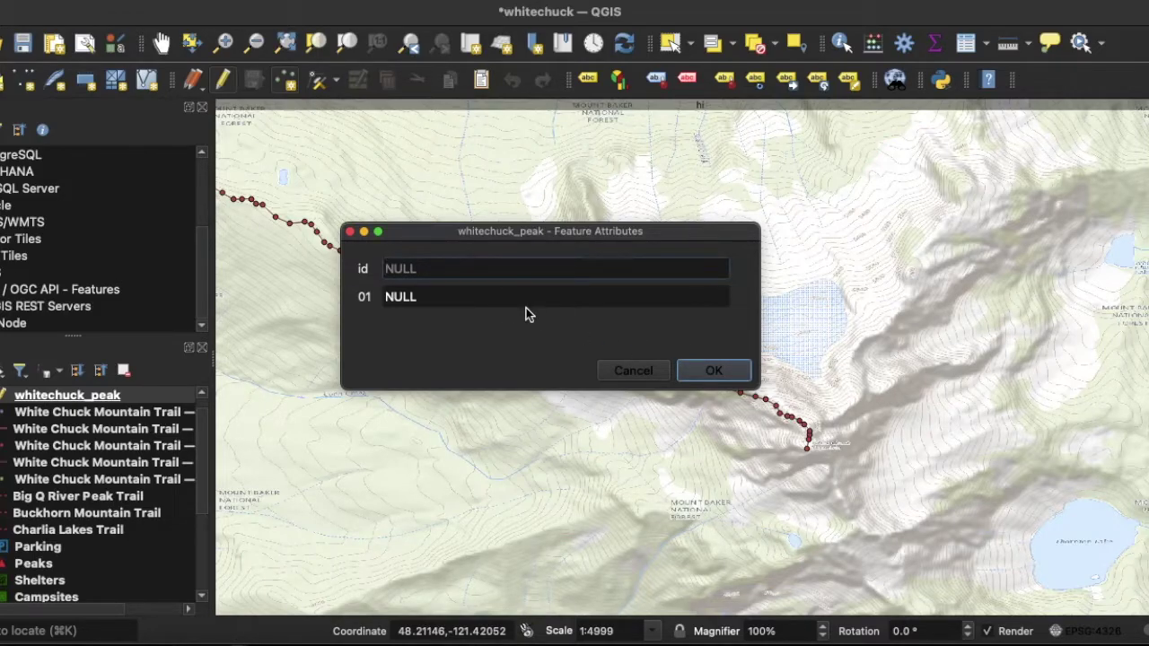
Give the new peak point the id 01 and confirm its attributes.
type("01")
key("Tab")
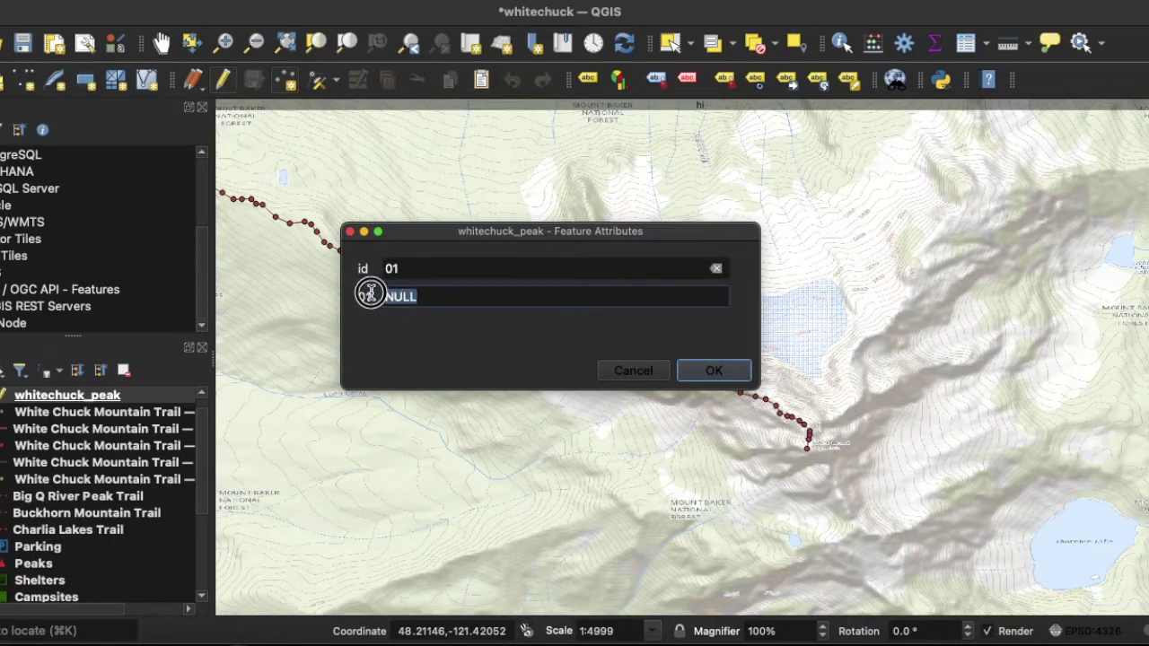
left_click(702, 369)
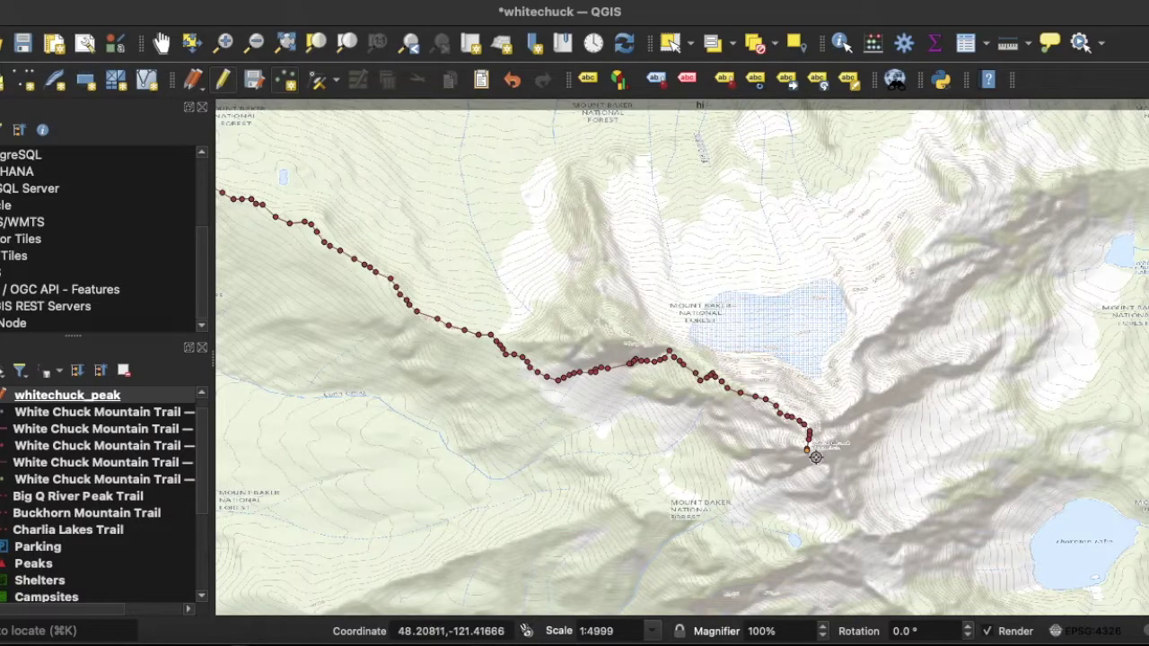
Save the whitechuck_peak layer edits, then toggle editing off and back on.
left_click(316, 82)
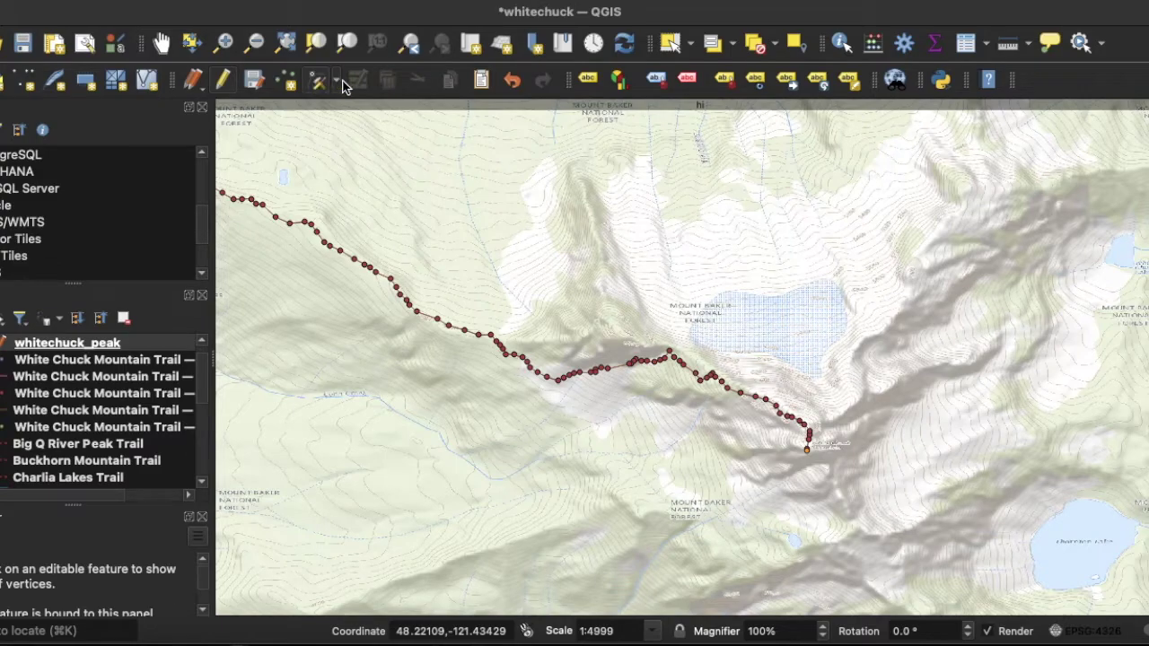
left_click(338, 80)
left_click(338, 80)
left_click(294, 84)
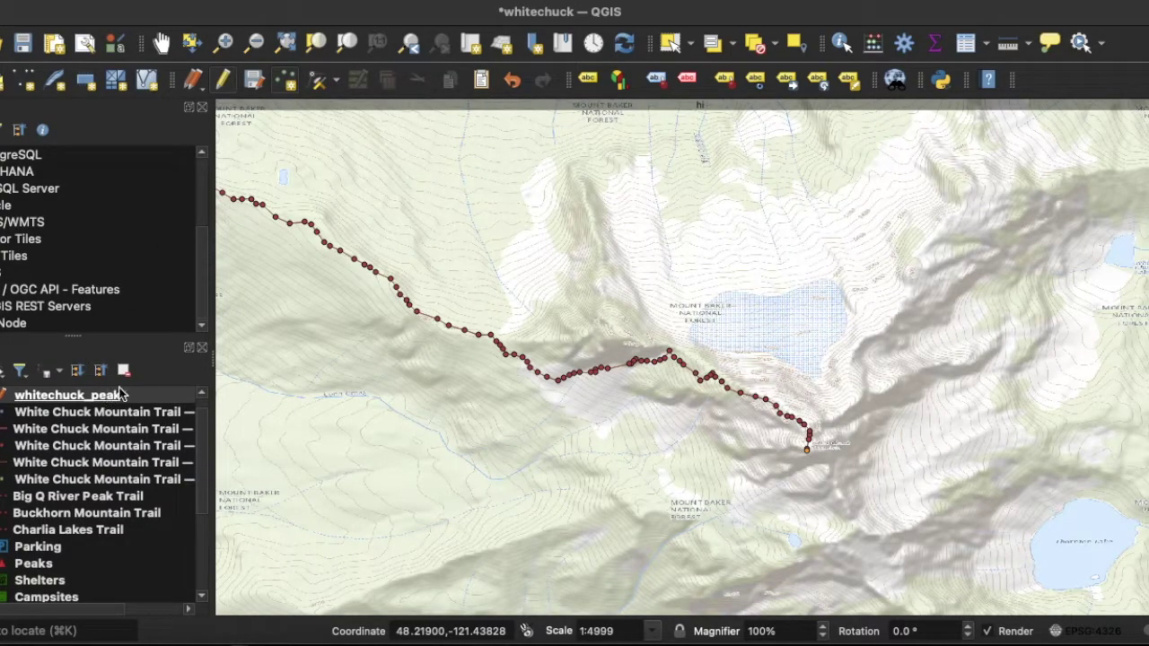
left_click(255, 83)
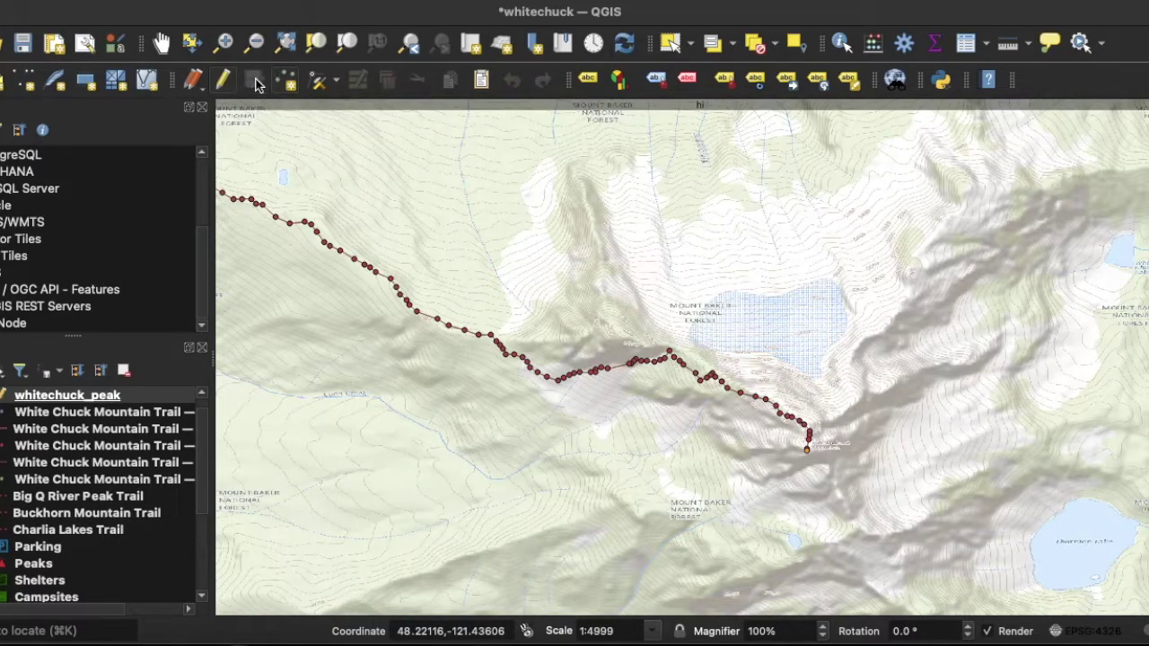
left_click(226, 80)
left_click(225, 80)
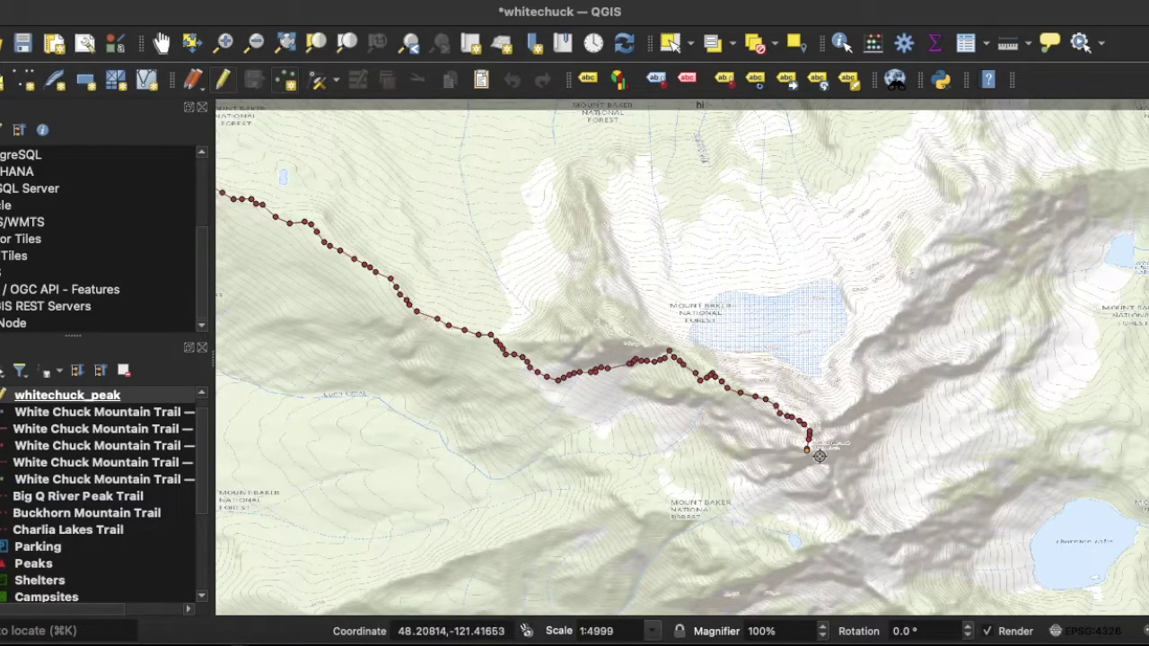
Zoom in three times to 1:625 on the trail's final vertex and the peak point.
left_click(226, 45)
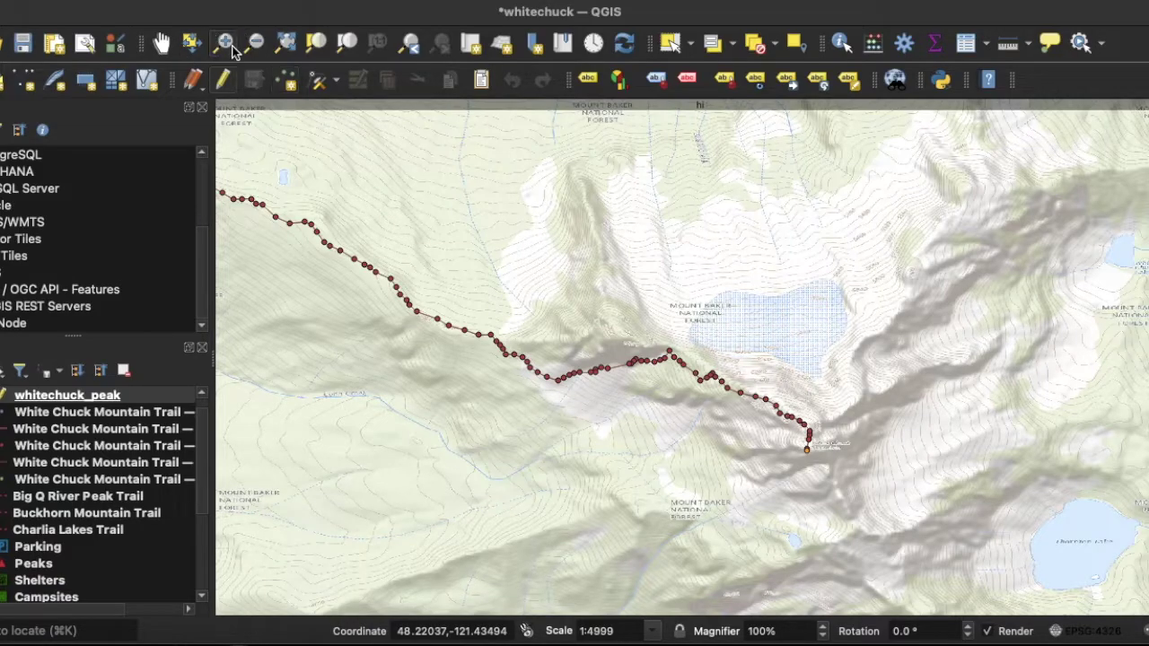
left_click(803, 439)
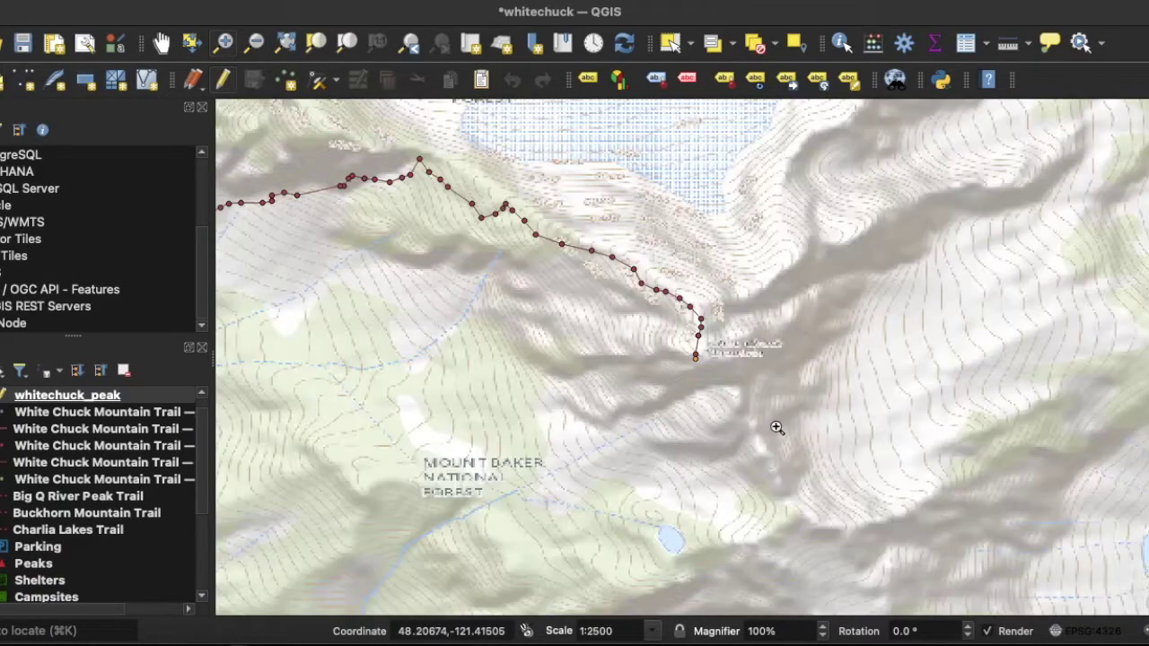
left_click(705, 357)
left_click(687, 345)
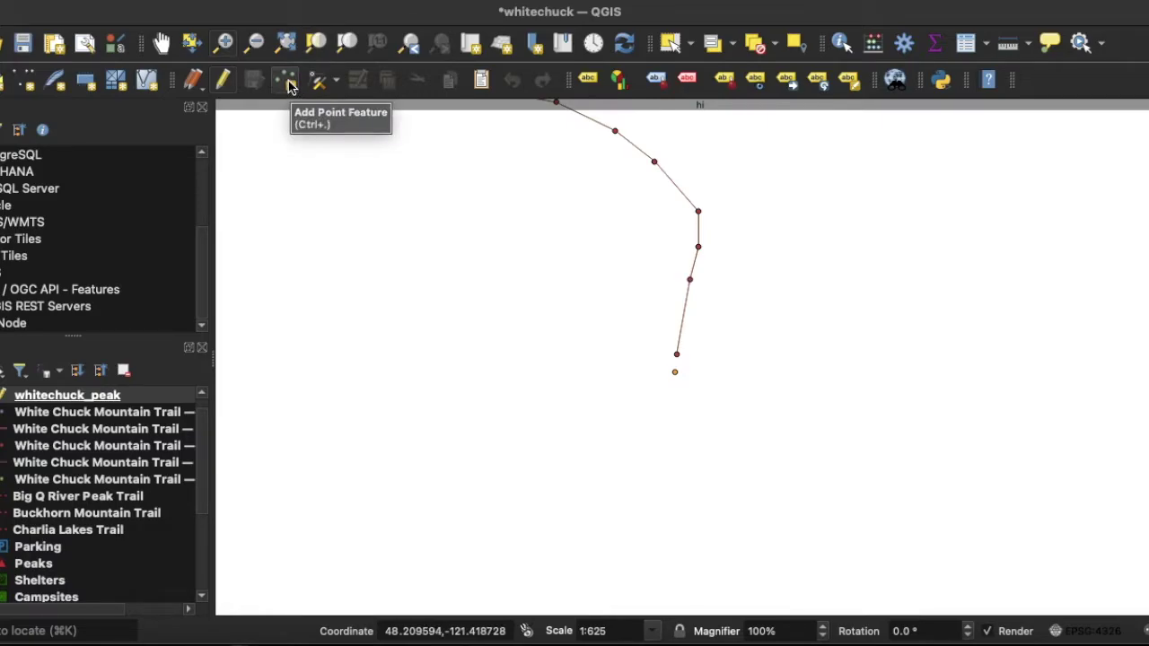
left_click(333, 83)
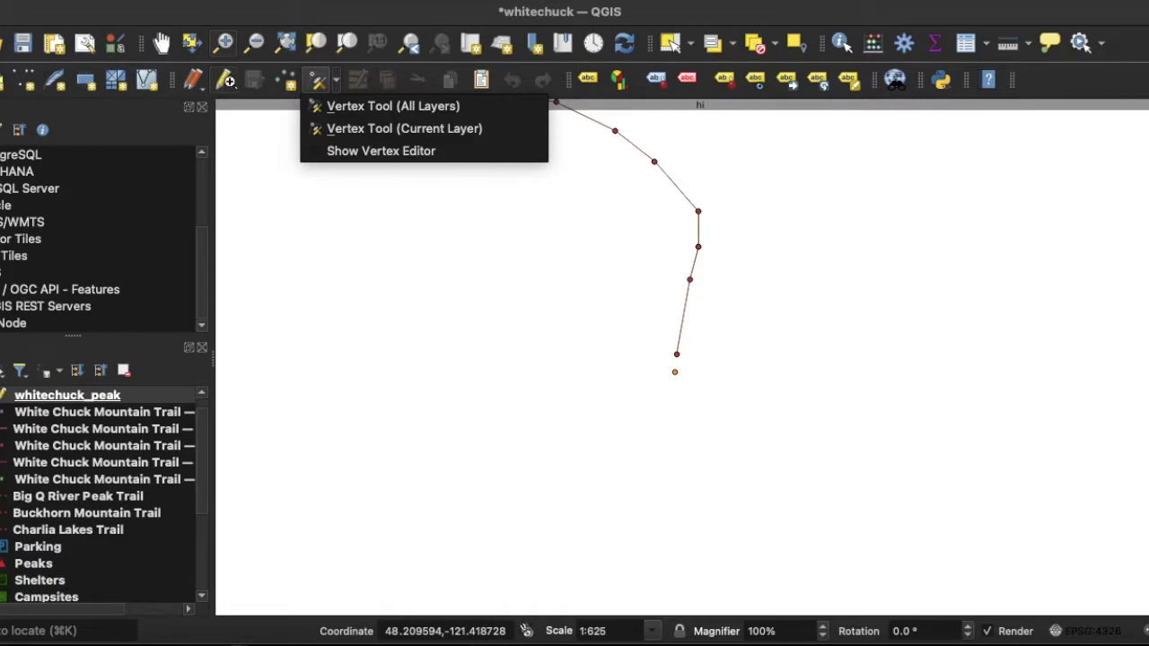
left_click(93, 397)
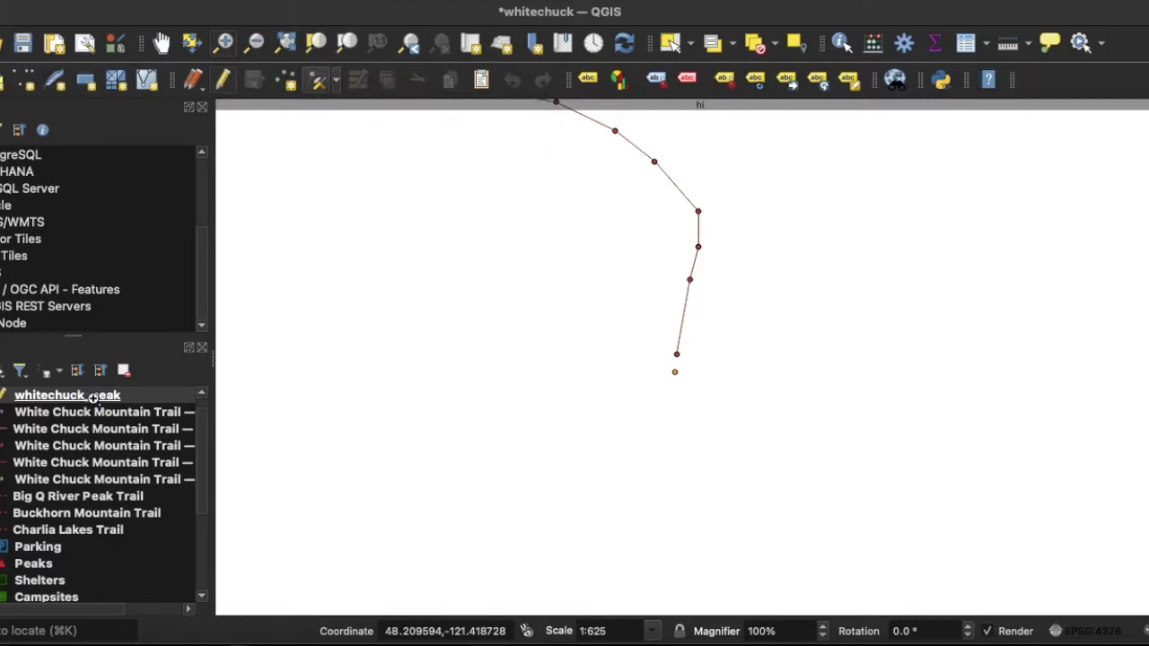
Check the whitechuck_peak layer menu and Vertex Tool options without changing anything.
right_click(83, 397)
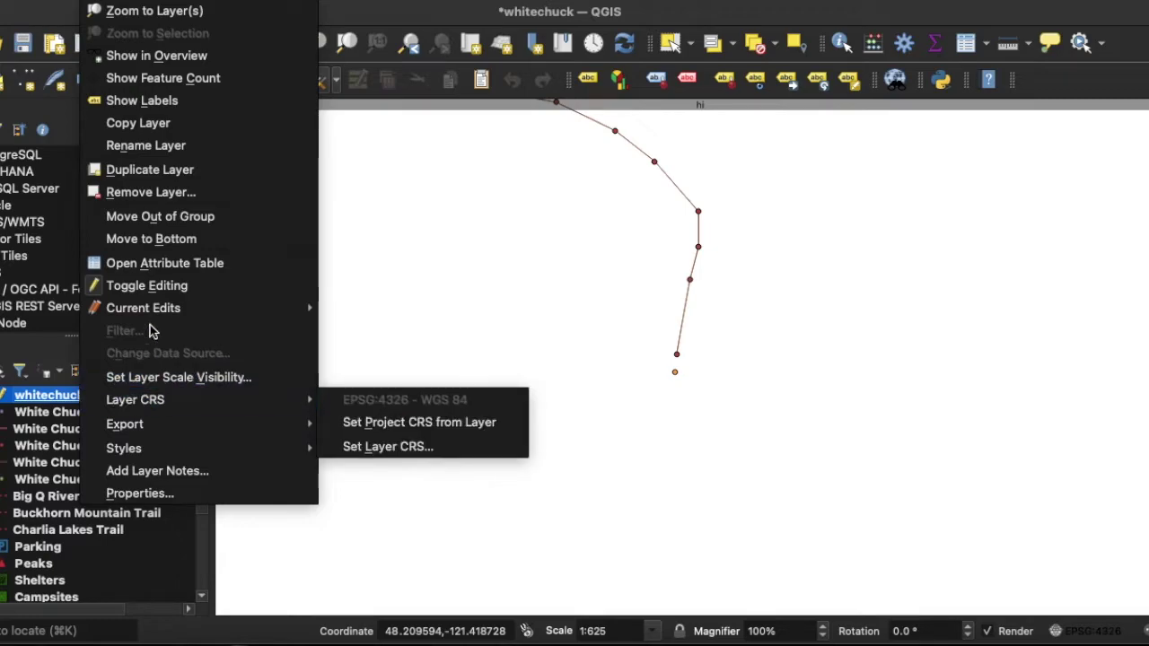
mouse_move(158, 311)
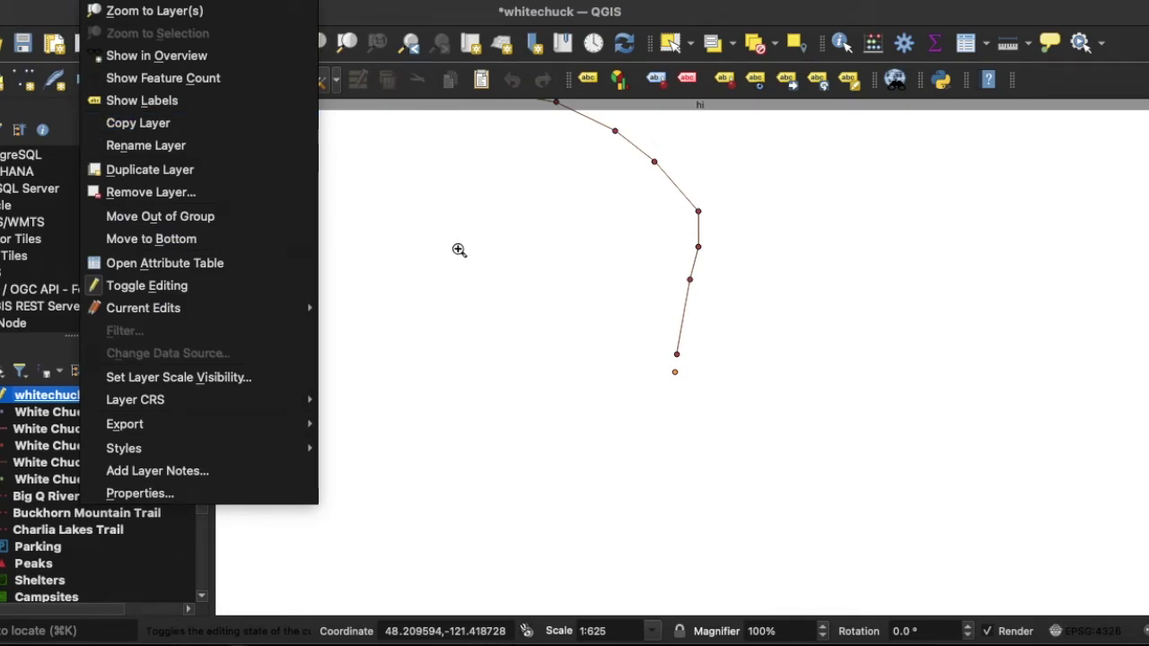
left_click(556, 286)
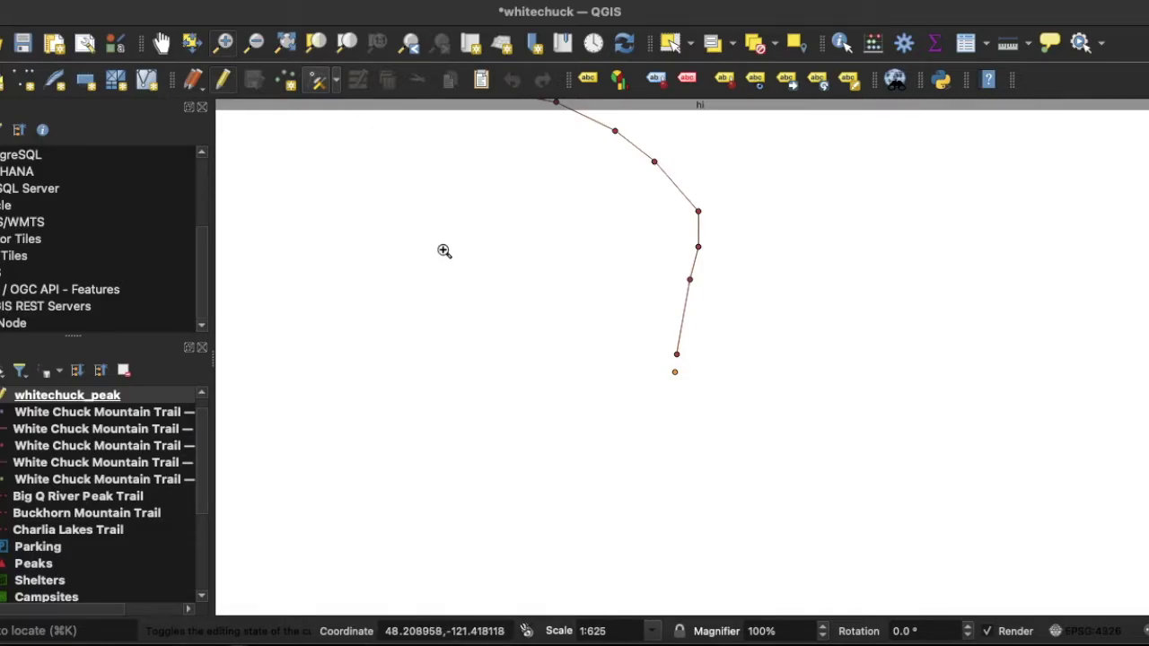
left_click(339, 82)
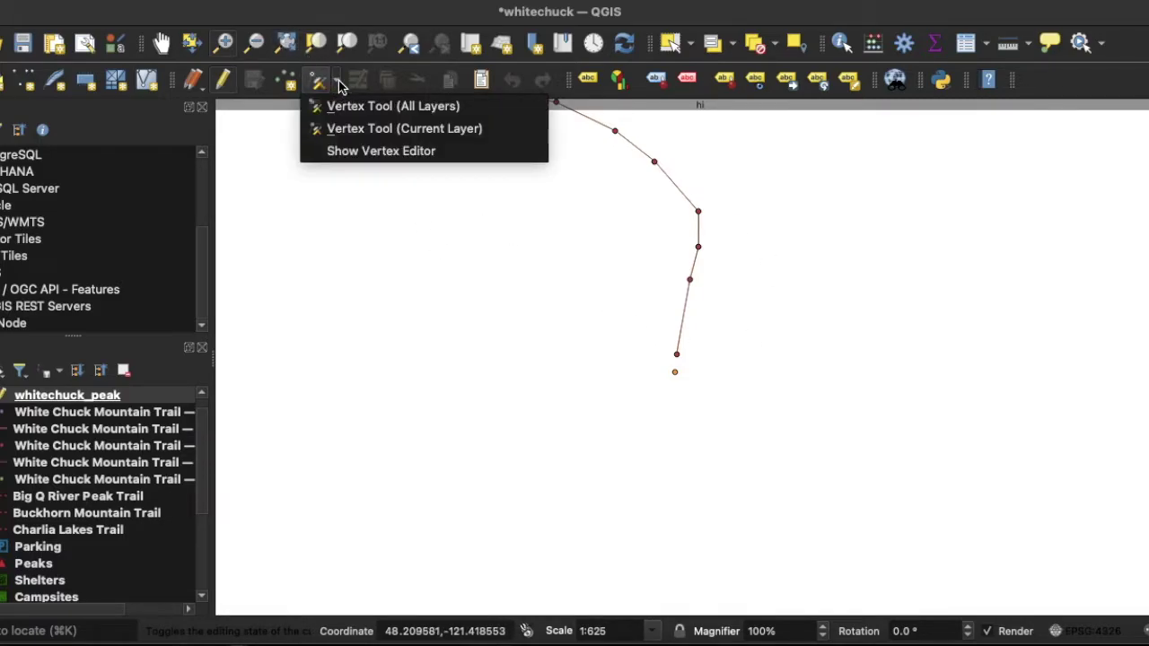
left_click(337, 82)
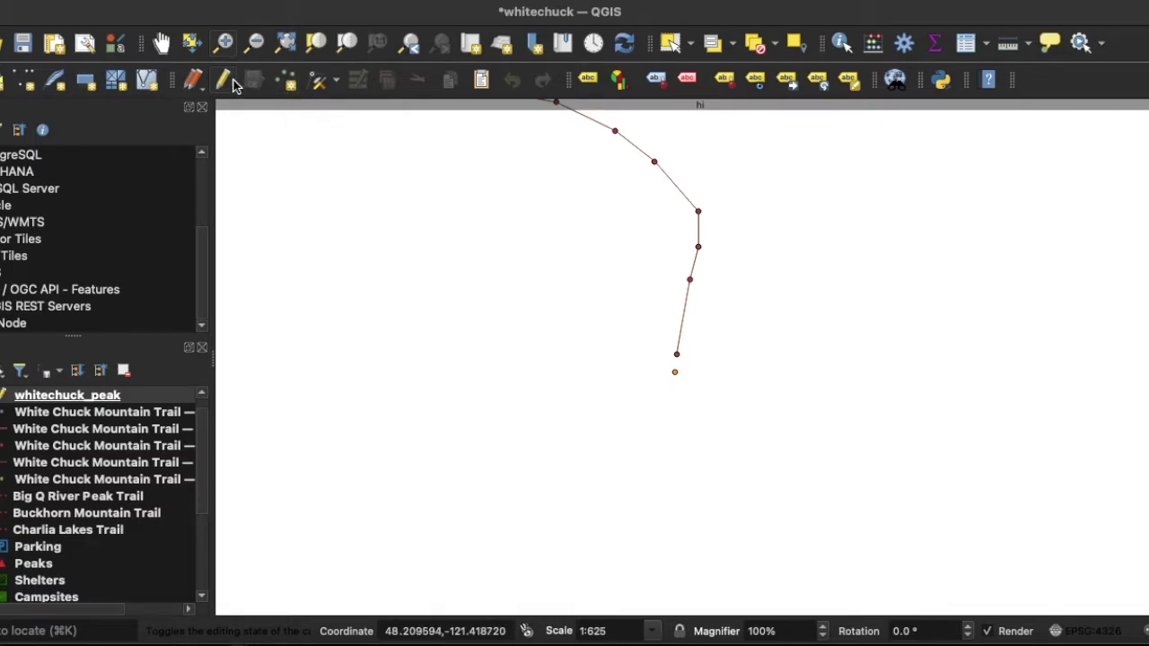
Zoom the map out to 1:2500 so the whole trail and peak point show.
left_click(257, 45)
left_click(470, 257)
left_click(470, 257)
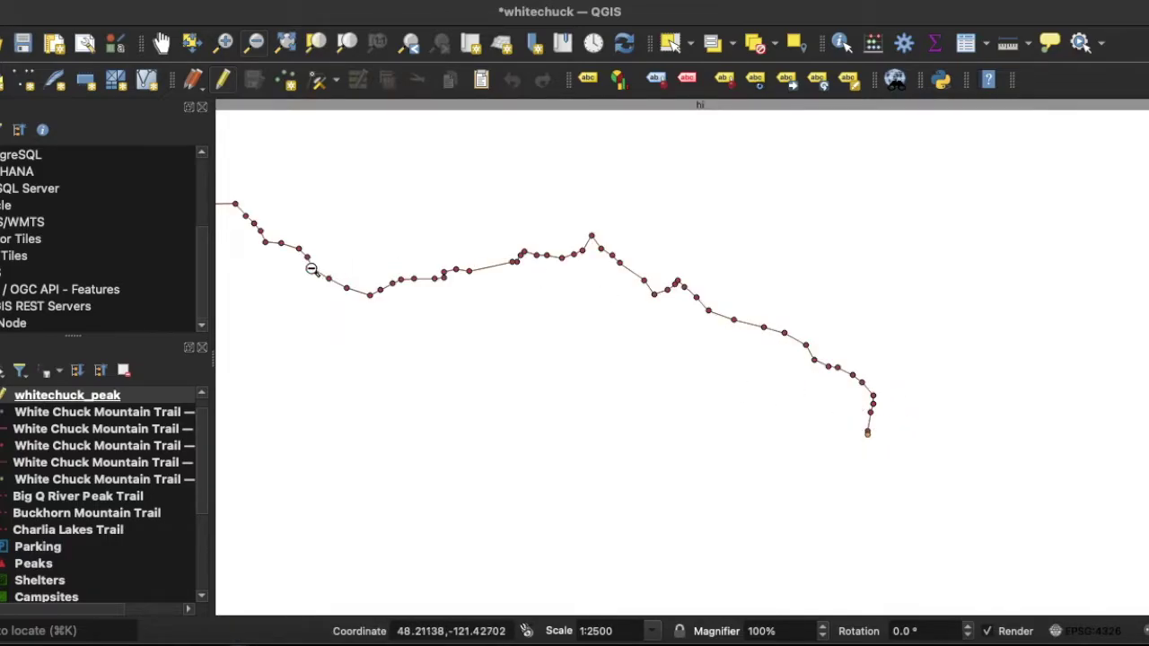
left_click(818, 342)
left_click_drag(820, 338, 839, 286)
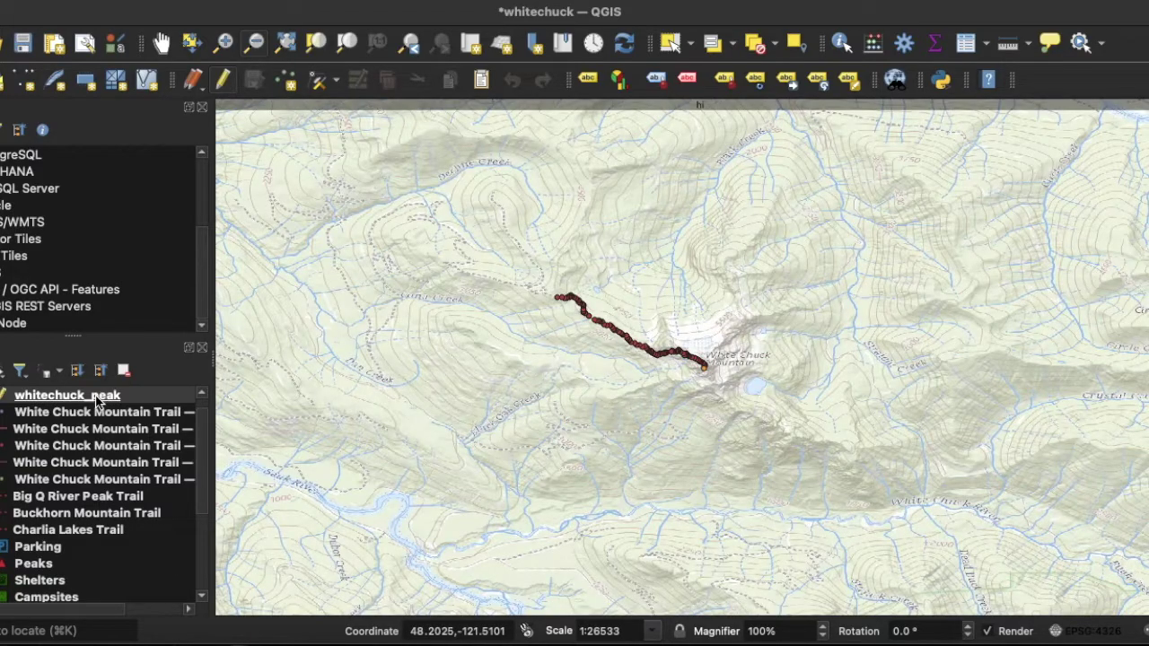
right_click(97, 397)
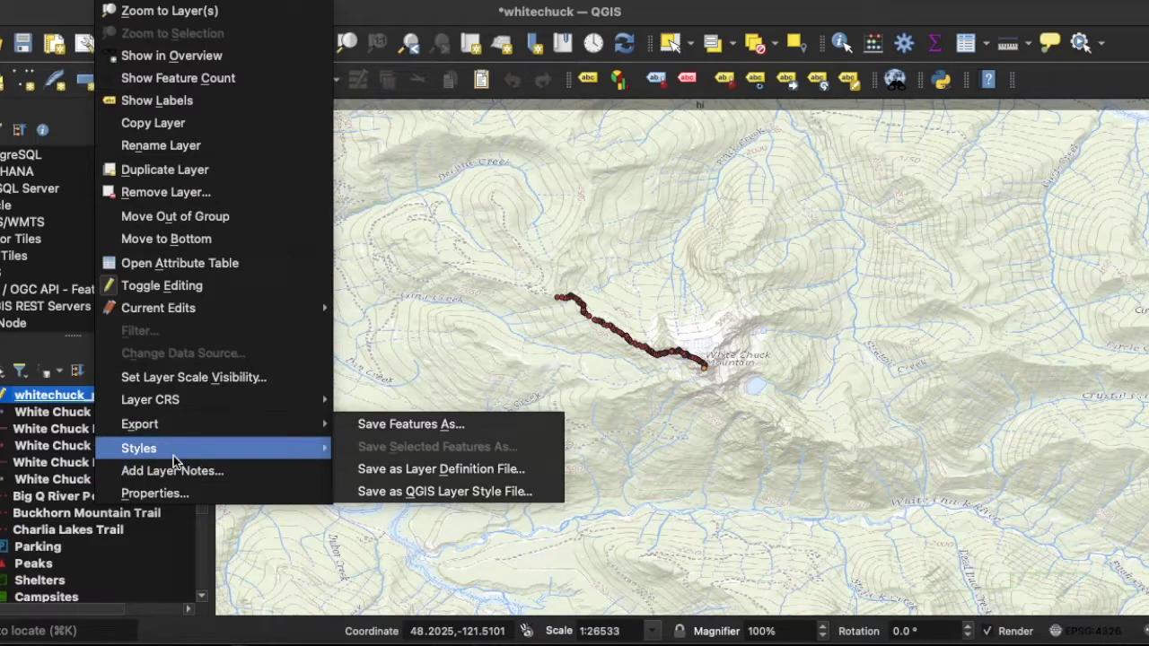
mouse_move(176, 460)
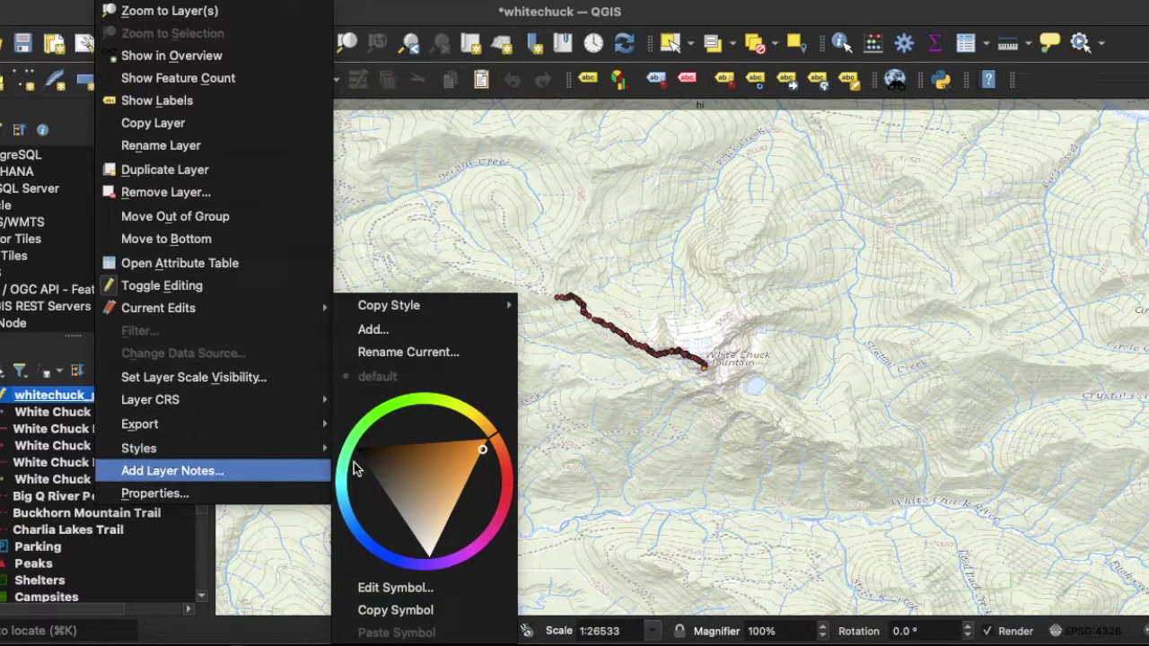
left_click(388, 589)
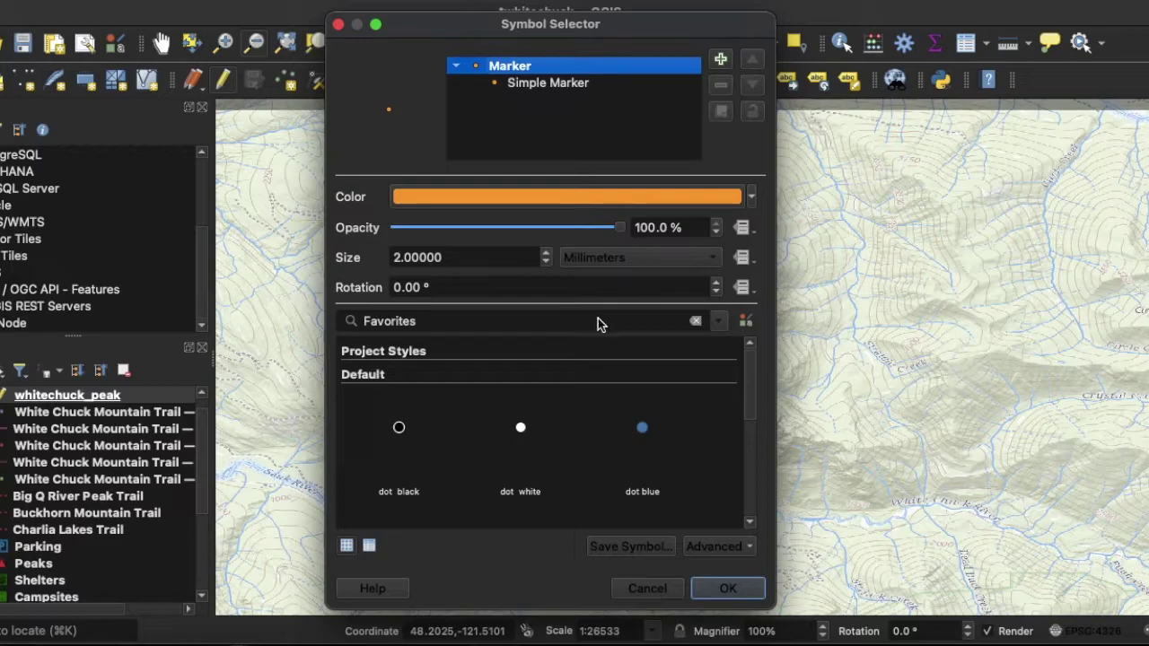
scroll(557, 480, "down", 2)
scroll(556, 485, "down", 3)
scroll(556, 485, "up", 3)
scroll(556, 485, "up", 5)
left_click(723, 57)
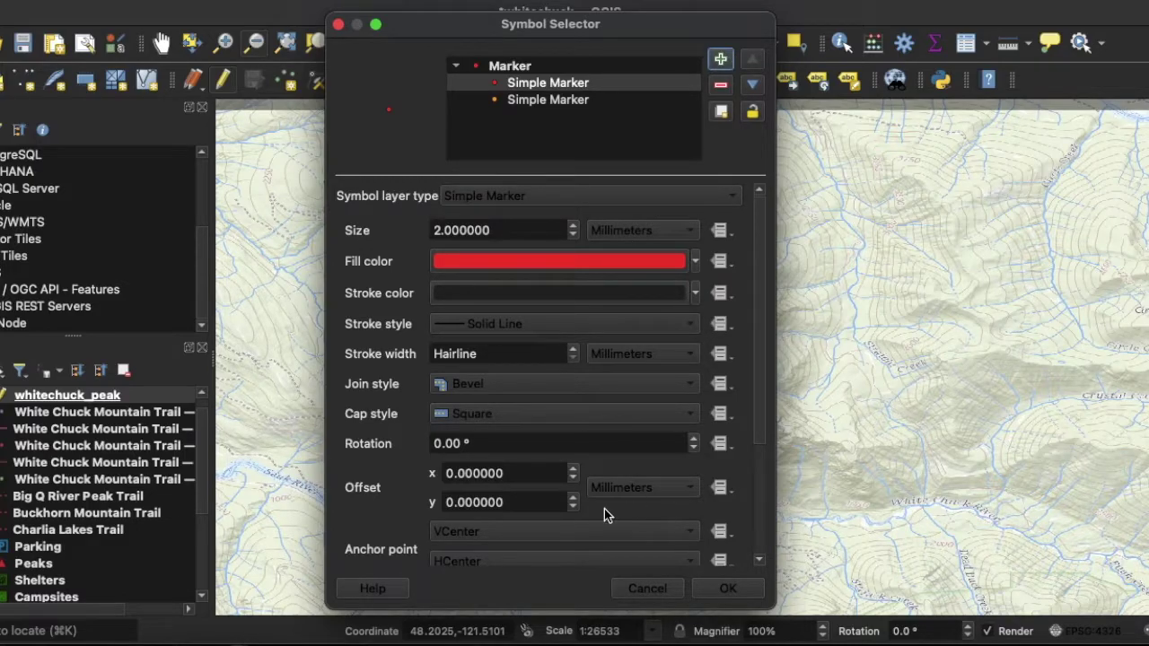
scroll(604, 509, "down", 5)
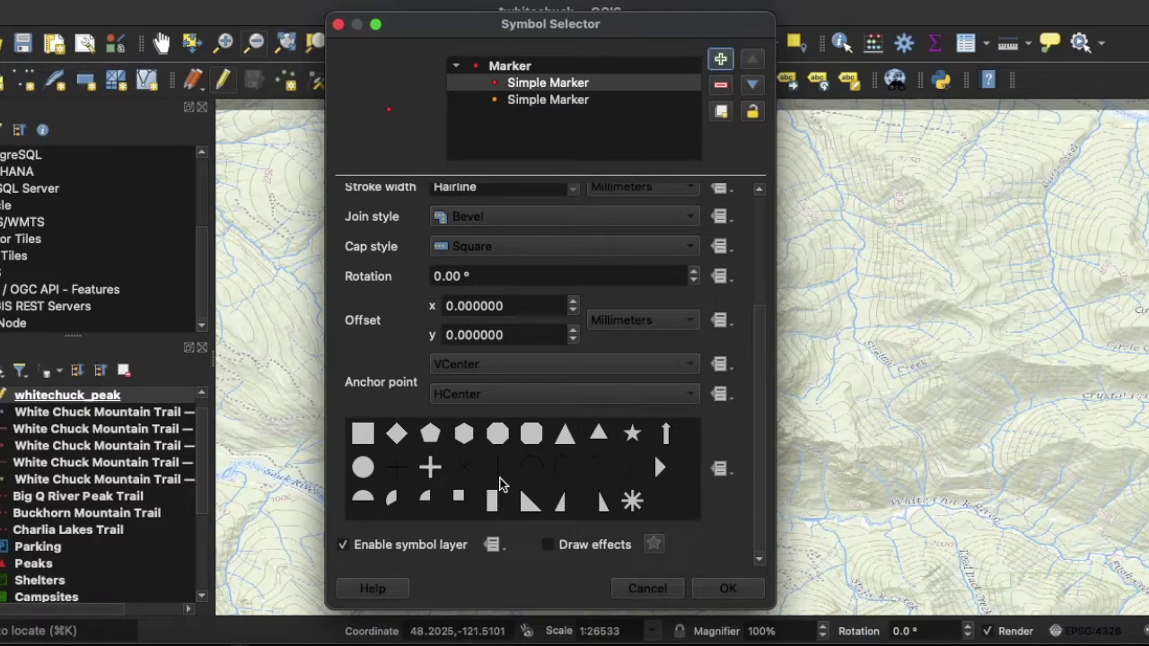
left_click(499, 483)
scroll(541, 465, "up", 5)
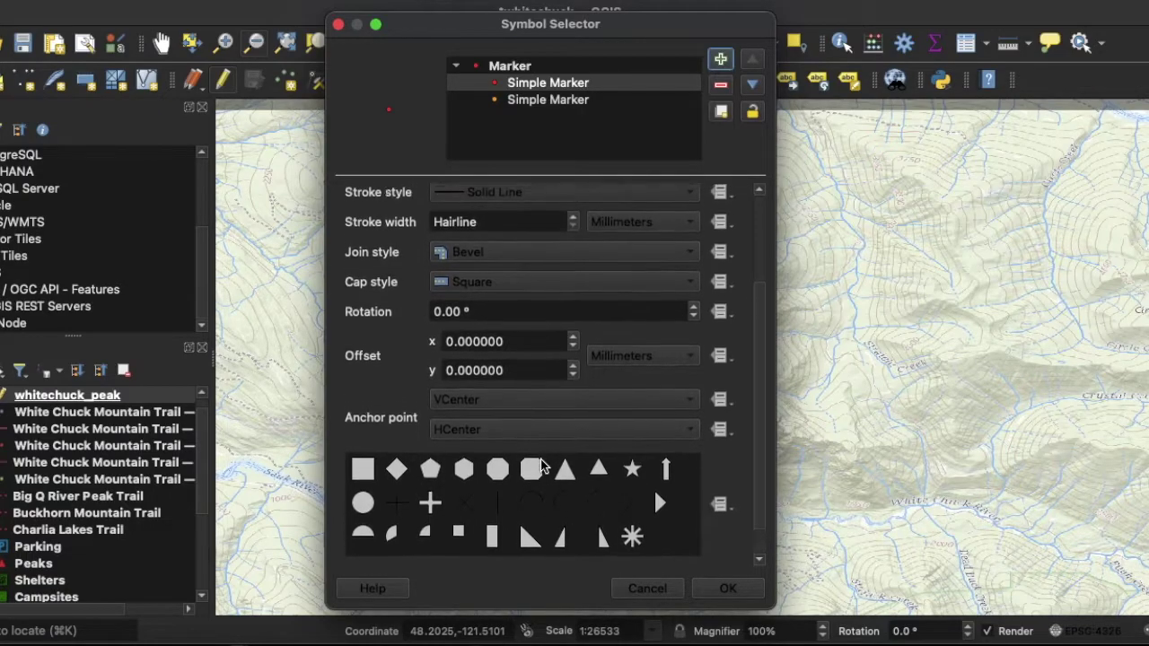
scroll(541, 465, "up", 2)
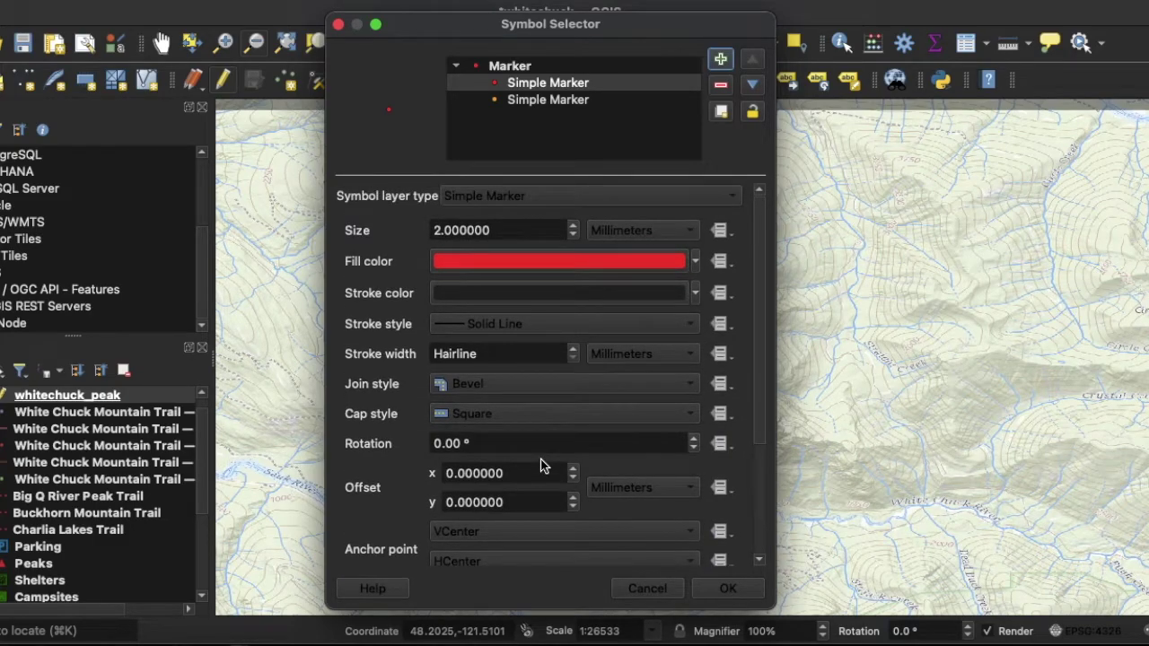
left_click(687, 204)
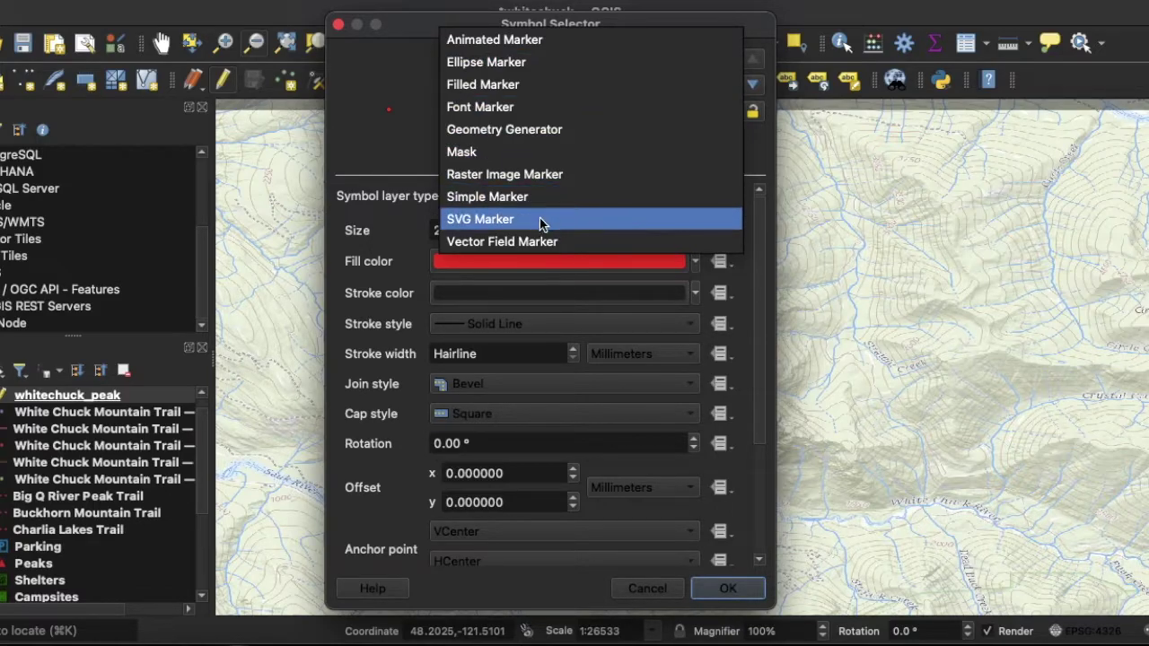
left_click(538, 41)
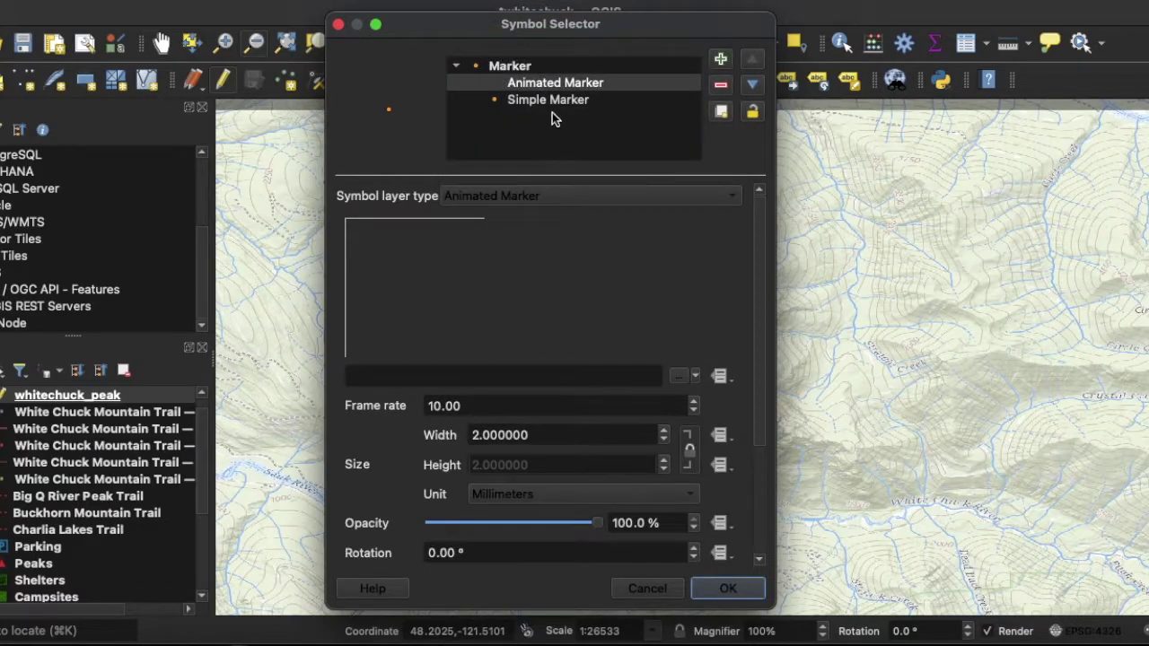
left_click(547, 101)
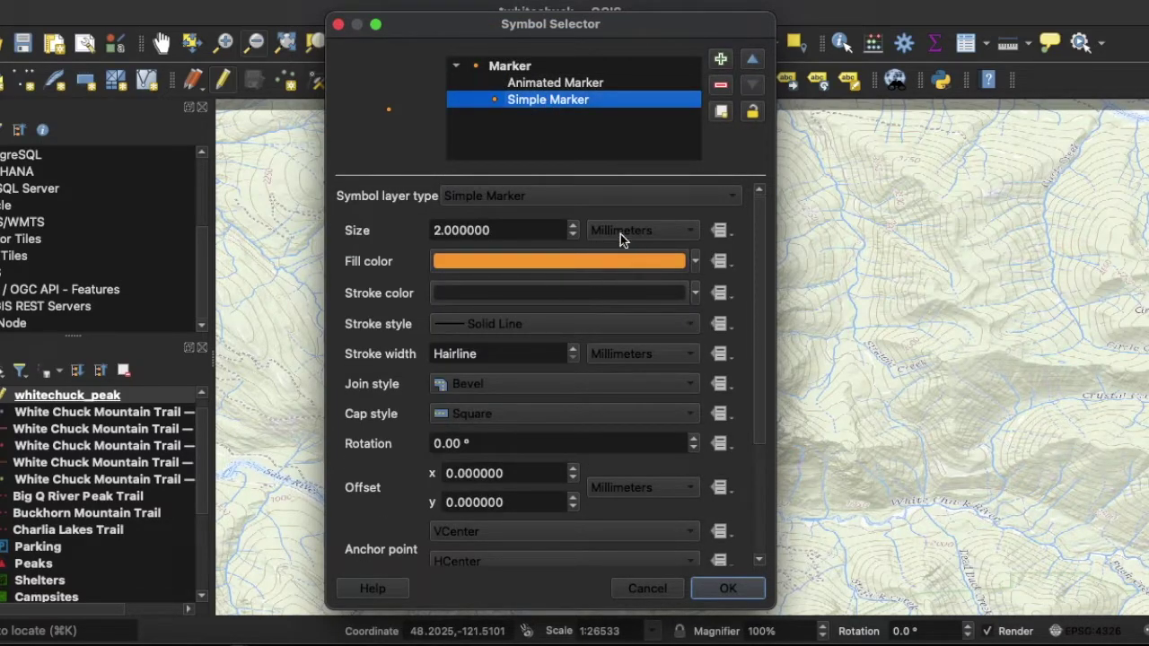
left_click(579, 197)
left_click(578, 196)
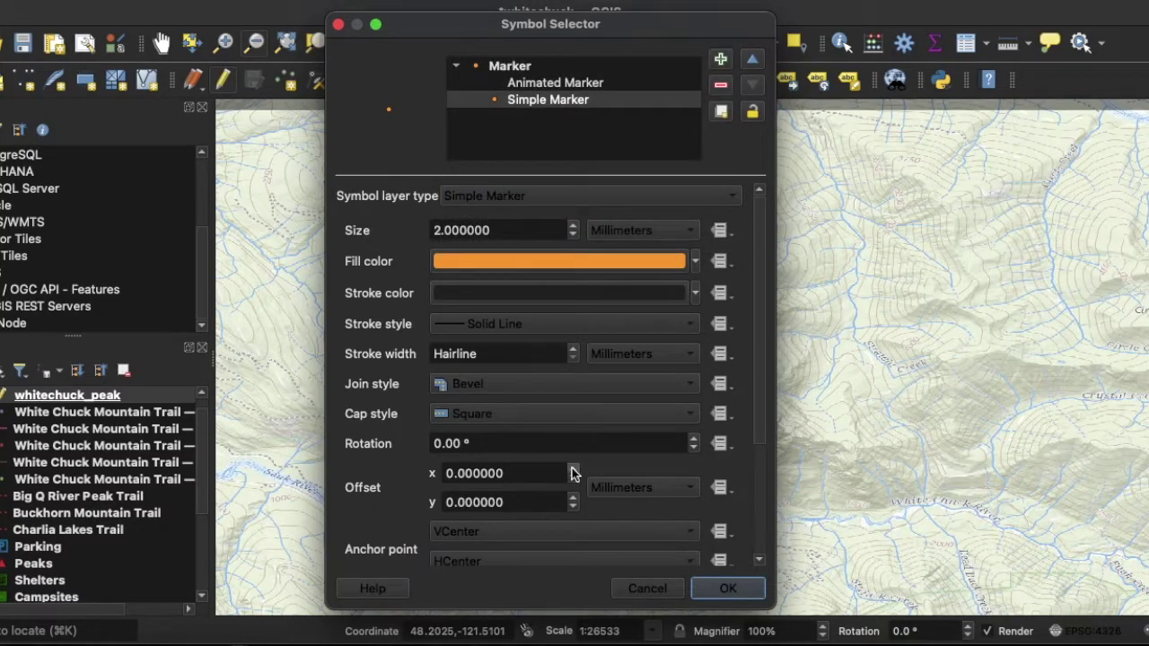
scroll(571, 468, "down", 2)
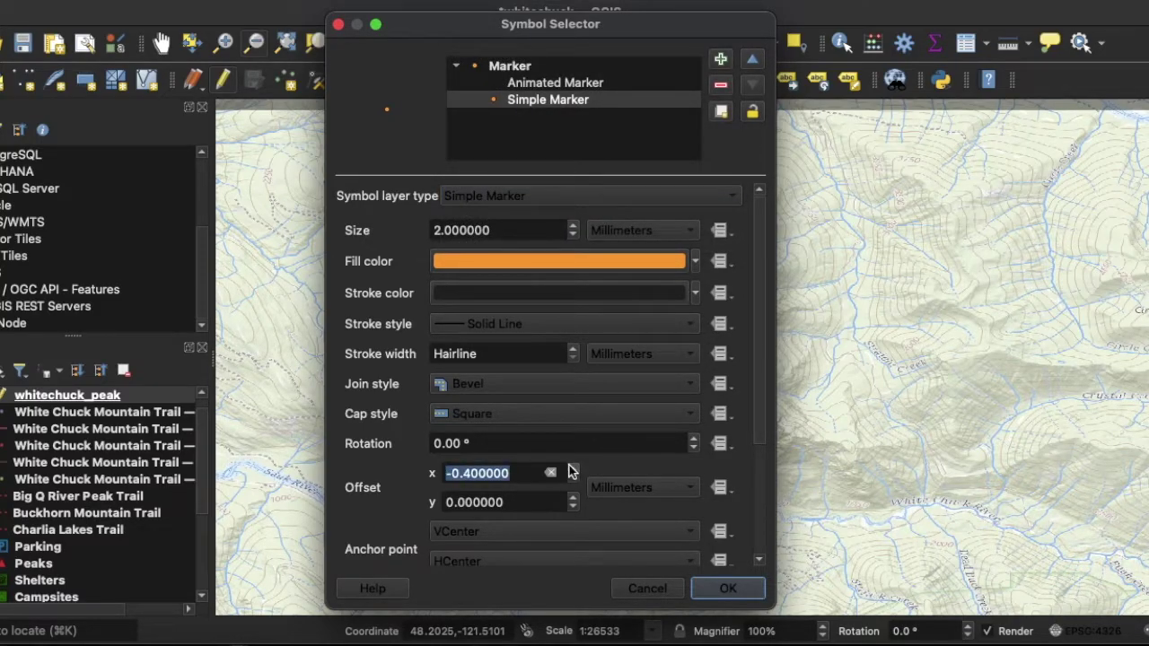
left_click(650, 584)
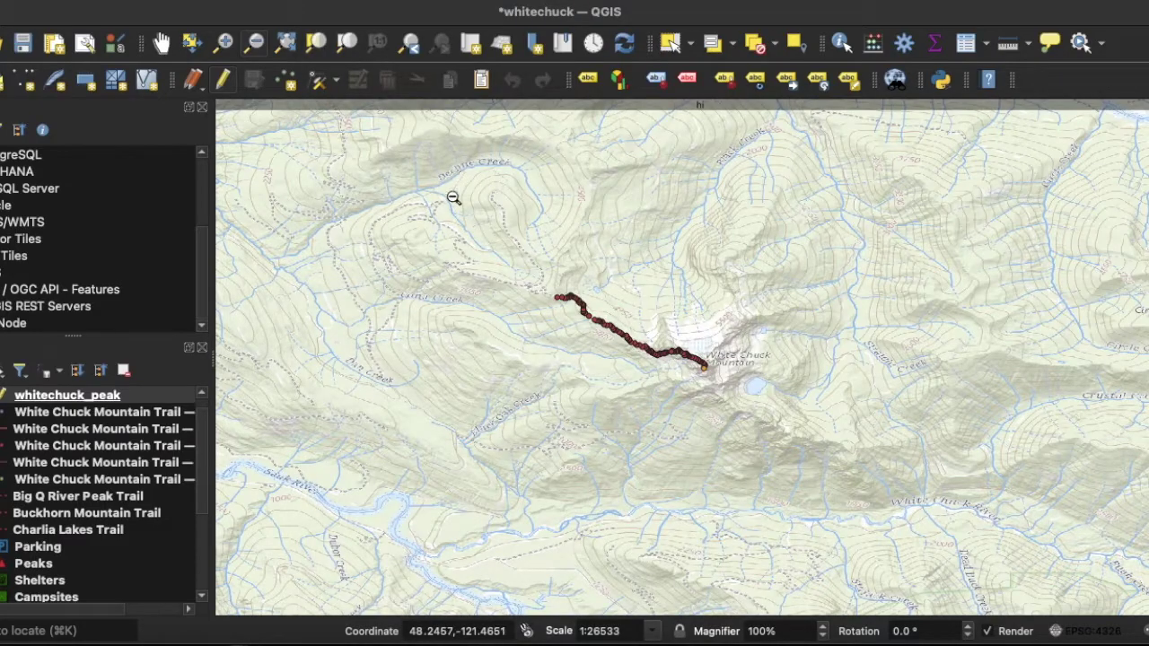
Edit the peak symbol: make the marker red and apply the effect drop shadow star.
right_click(88, 399)
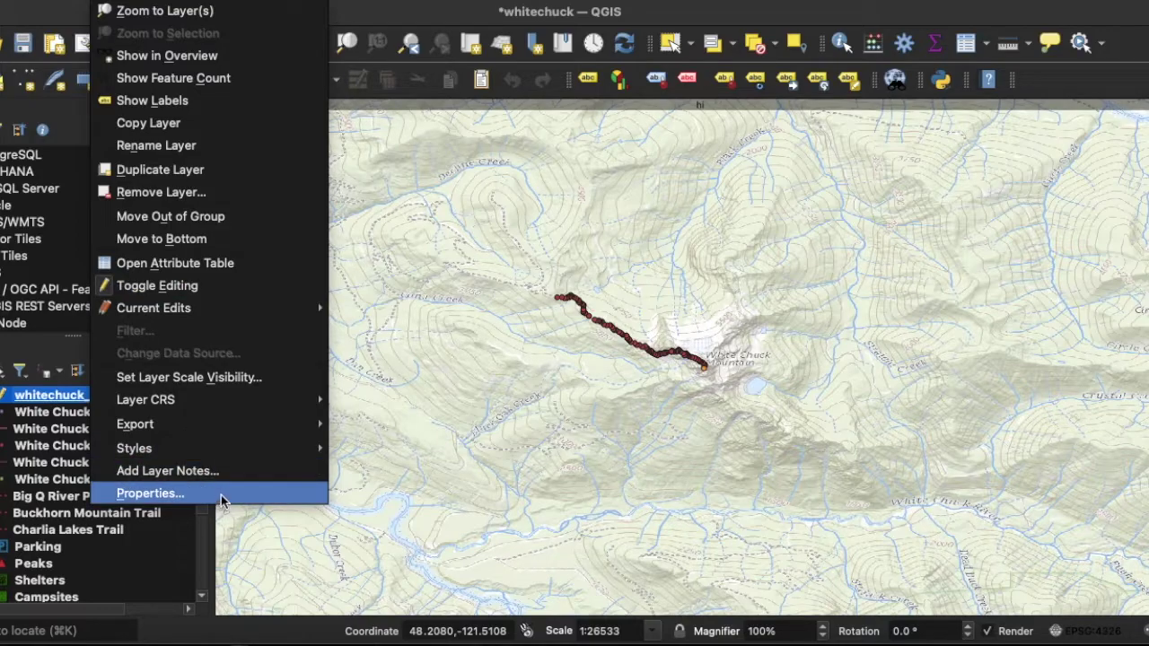
mouse_move(311, 481)
mouse_move(250, 451)
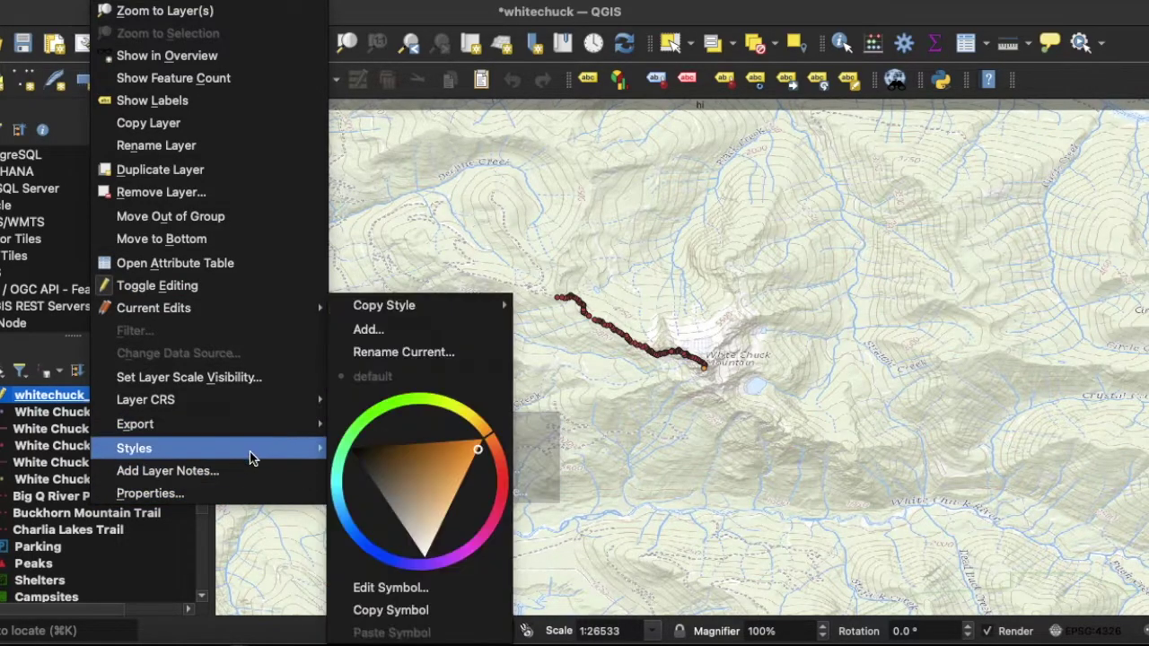
left_click(398, 588)
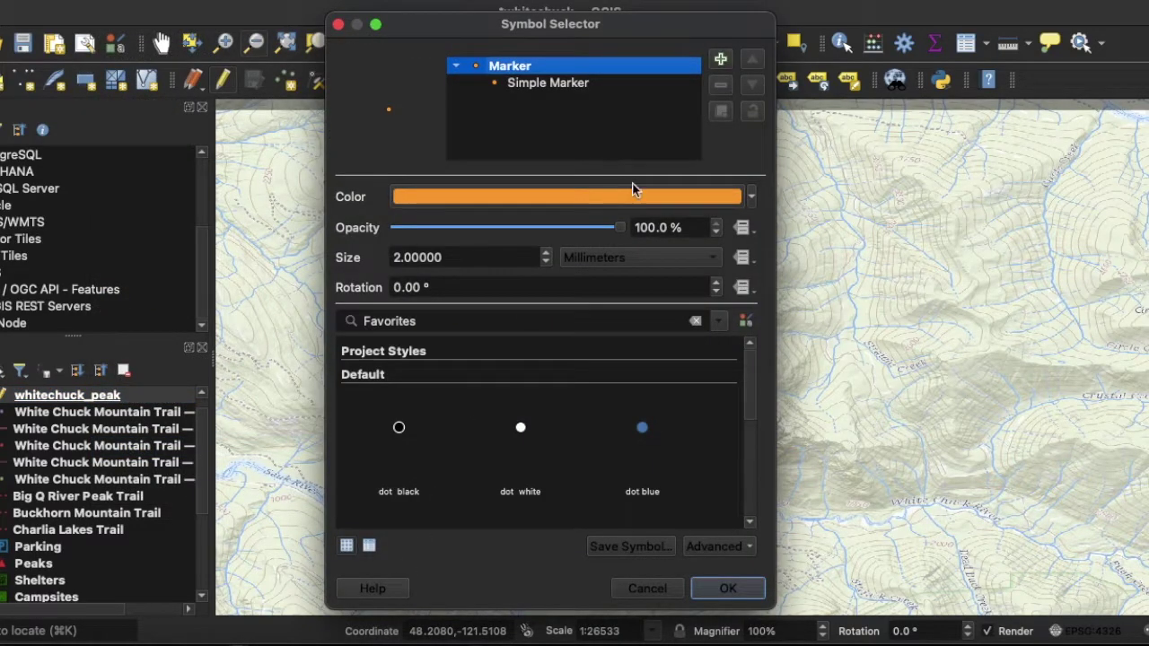
left_click(750, 198)
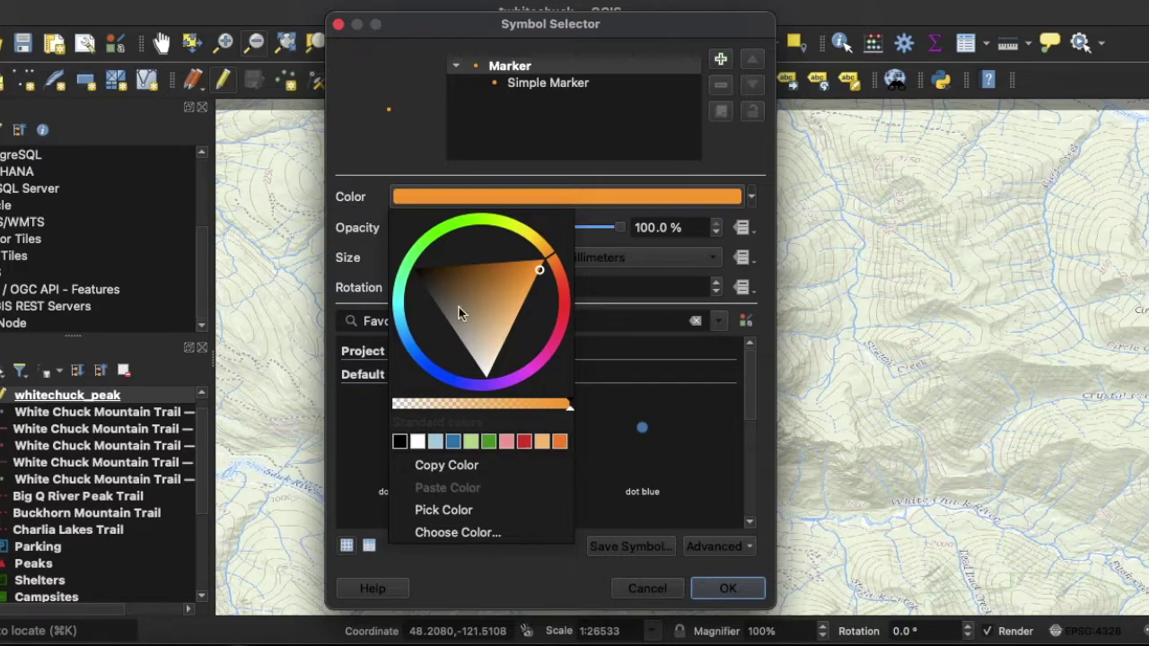
left_click_drag(549, 312, 562, 315)
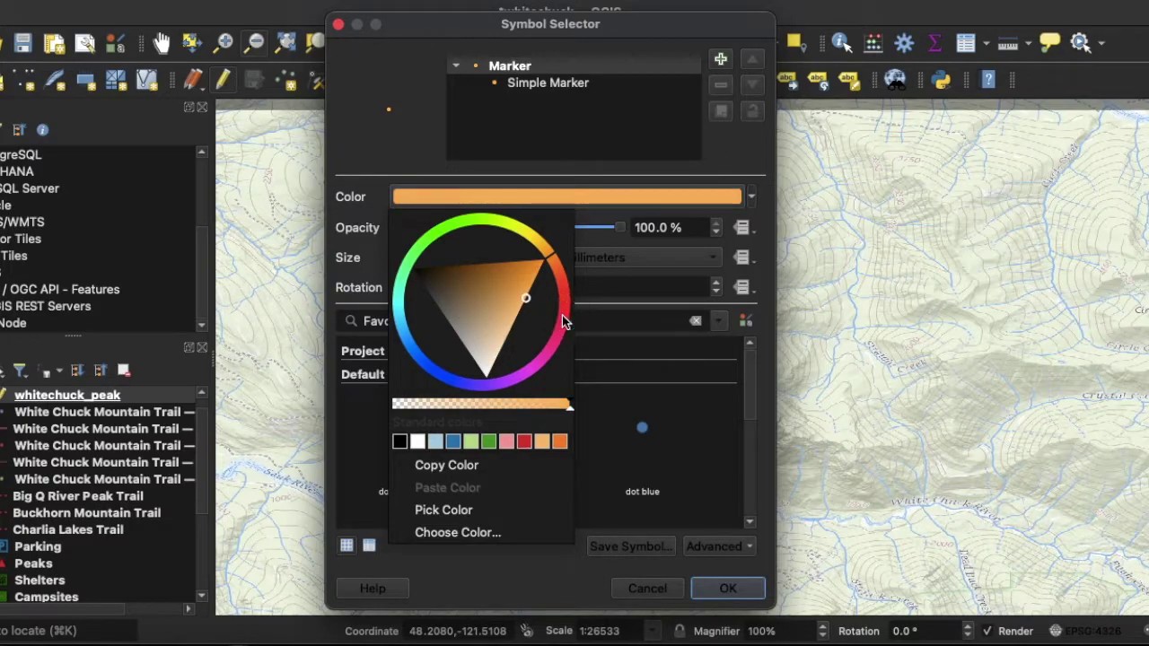
left_click(561, 315)
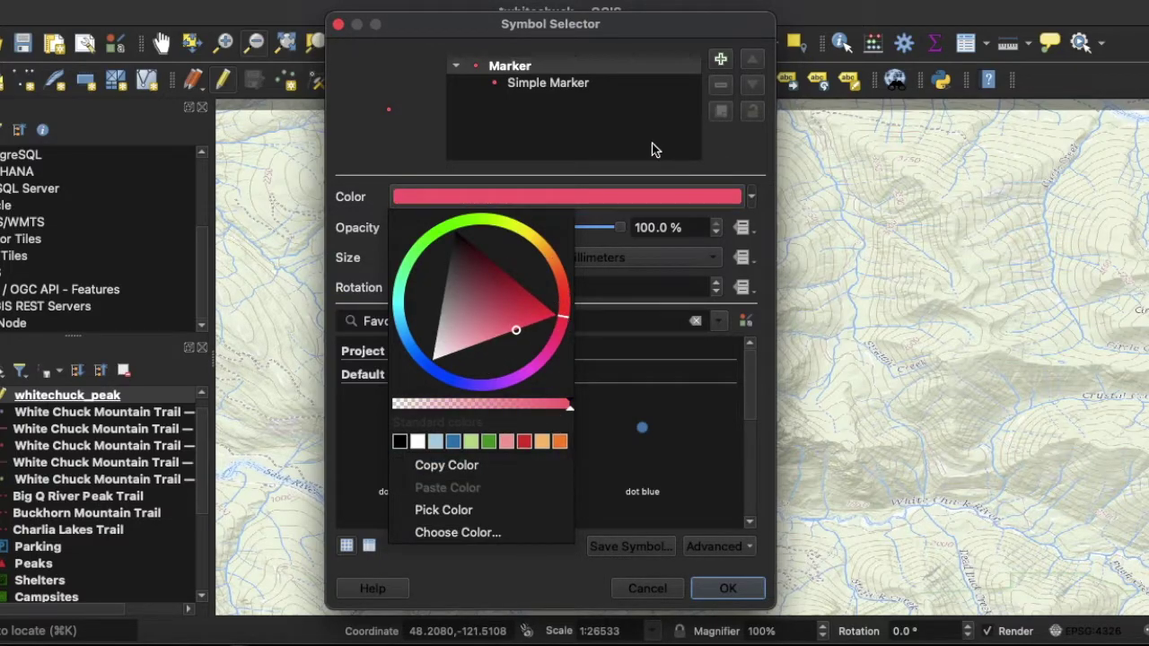
left_click(575, 88)
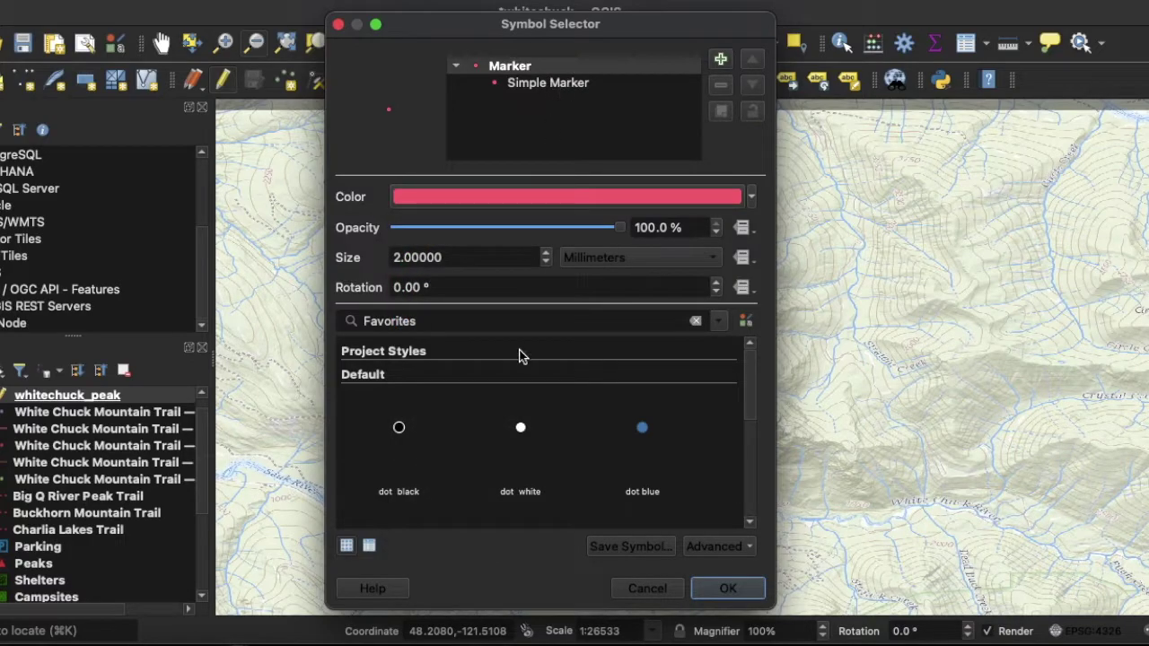
scroll(524, 411, "down", 5)
scroll(628, 402, "up", 2)
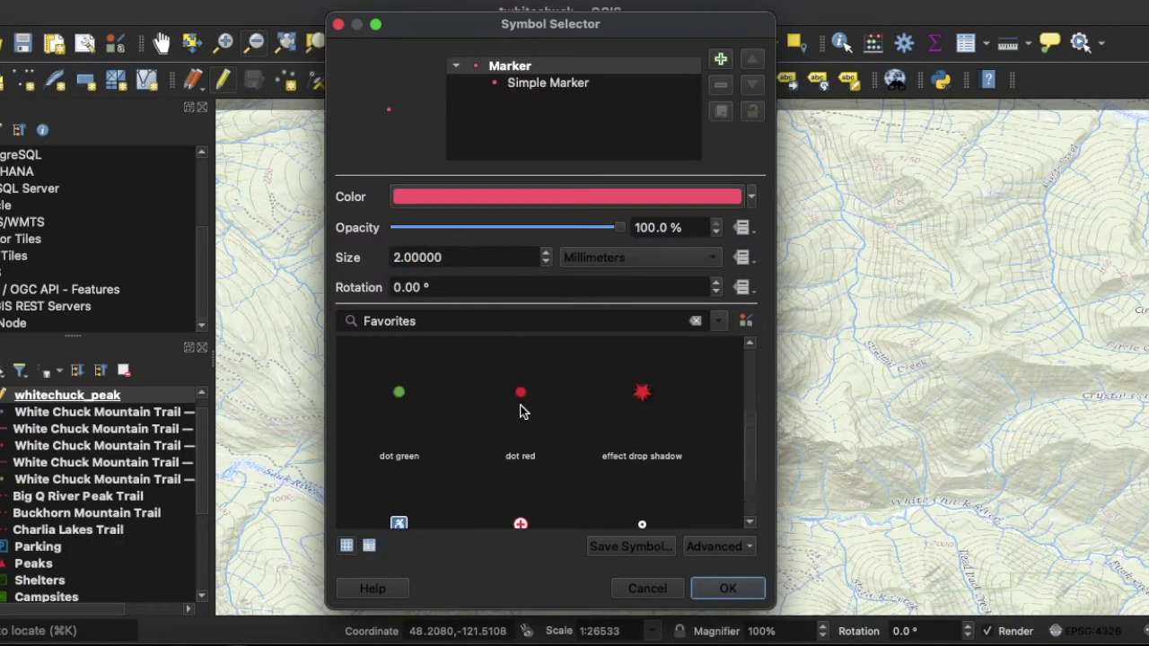
left_click(642, 395)
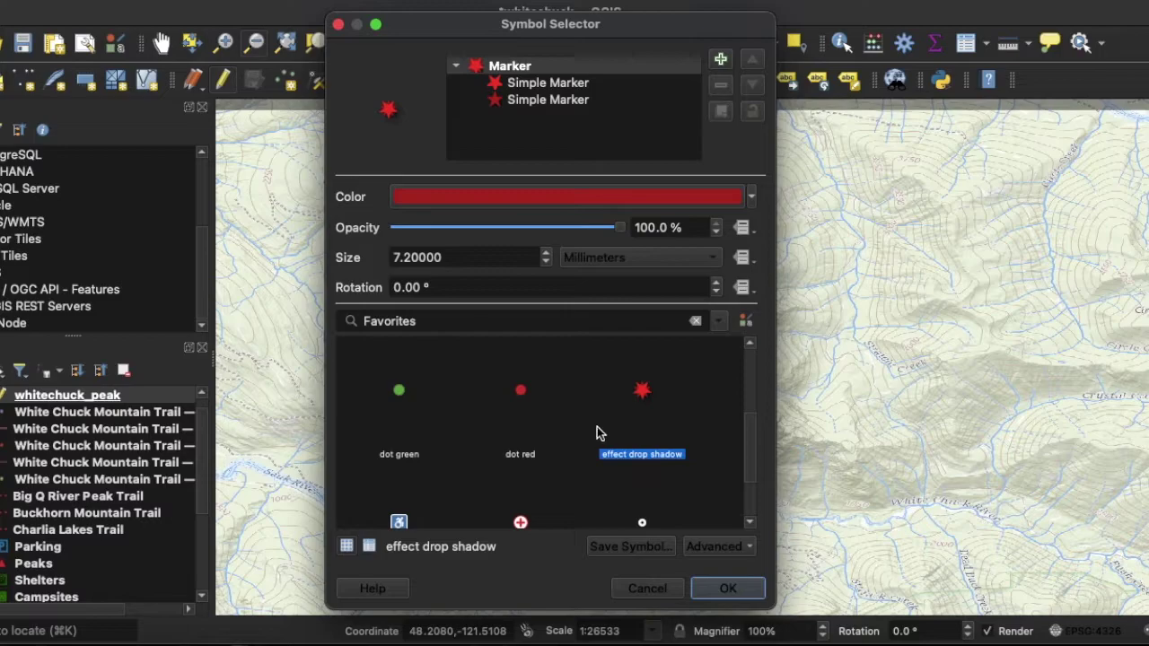
Browse the Style Manager library and open the shared QGIS styles hub online.
left_click(745, 322)
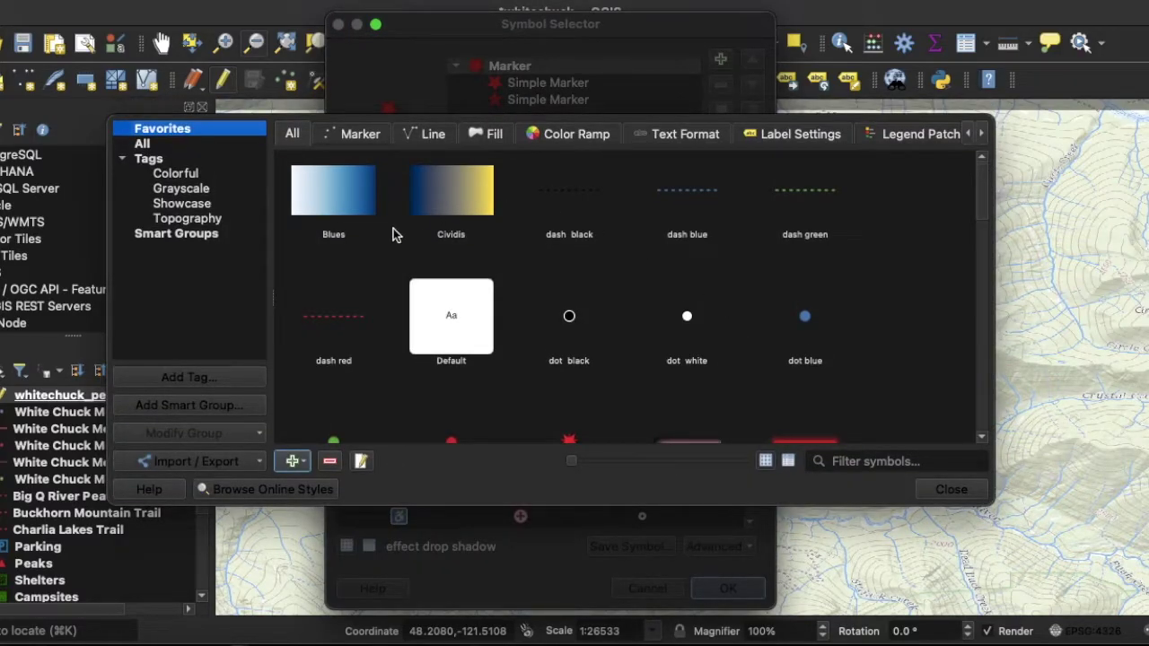
scroll(458, 287, "down", 5)
scroll(458, 288, "down", 5)
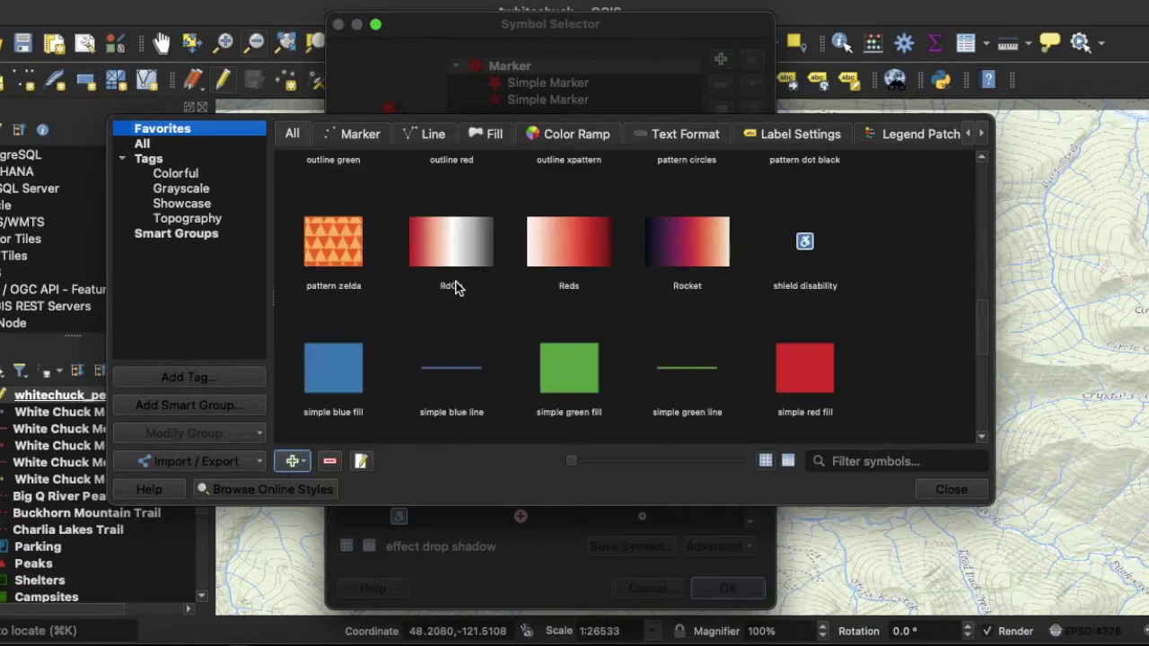
scroll(455, 287, "down", 3)
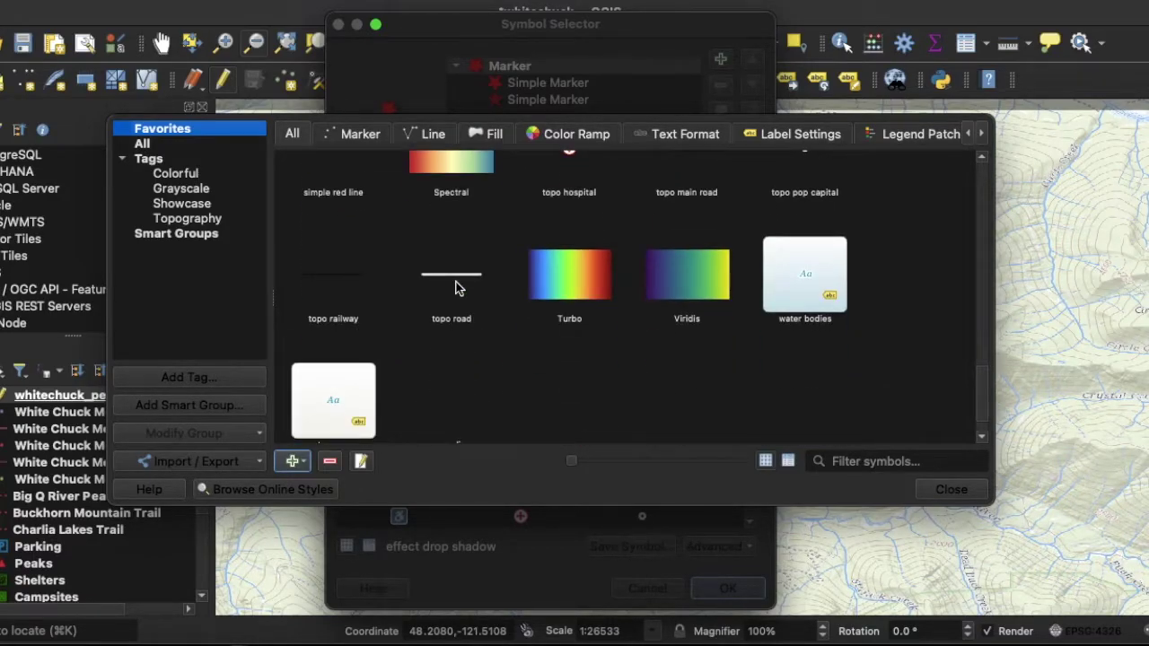
scroll(455, 288, "up", 10)
scroll(456, 288, "up", 2)
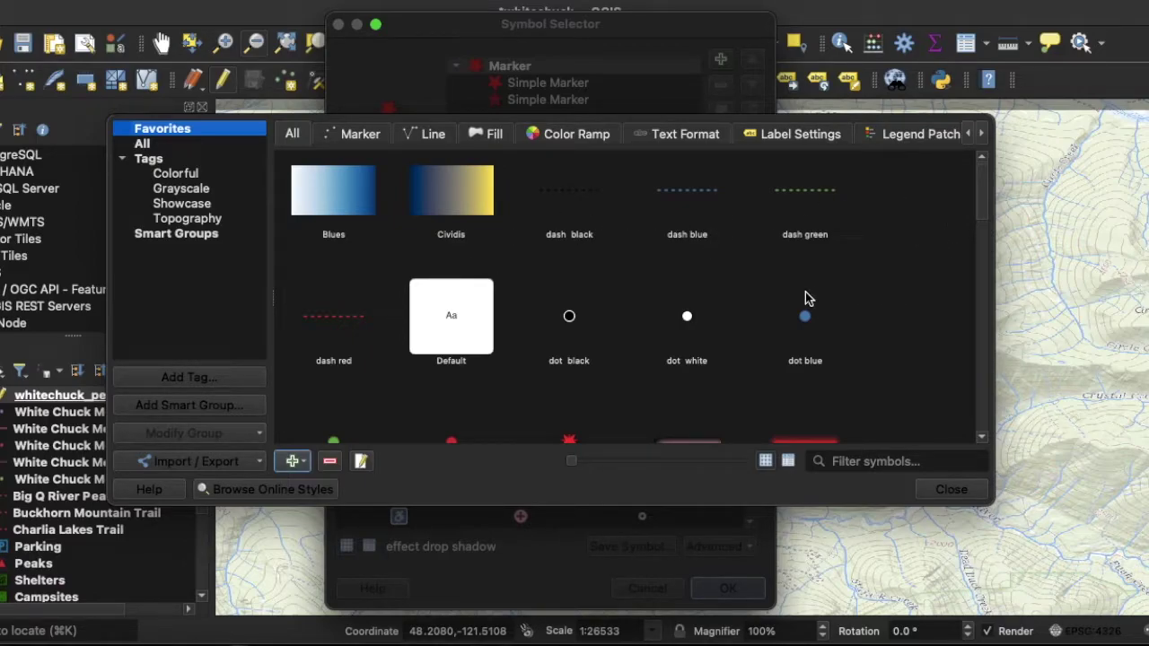
left_click(257, 491)
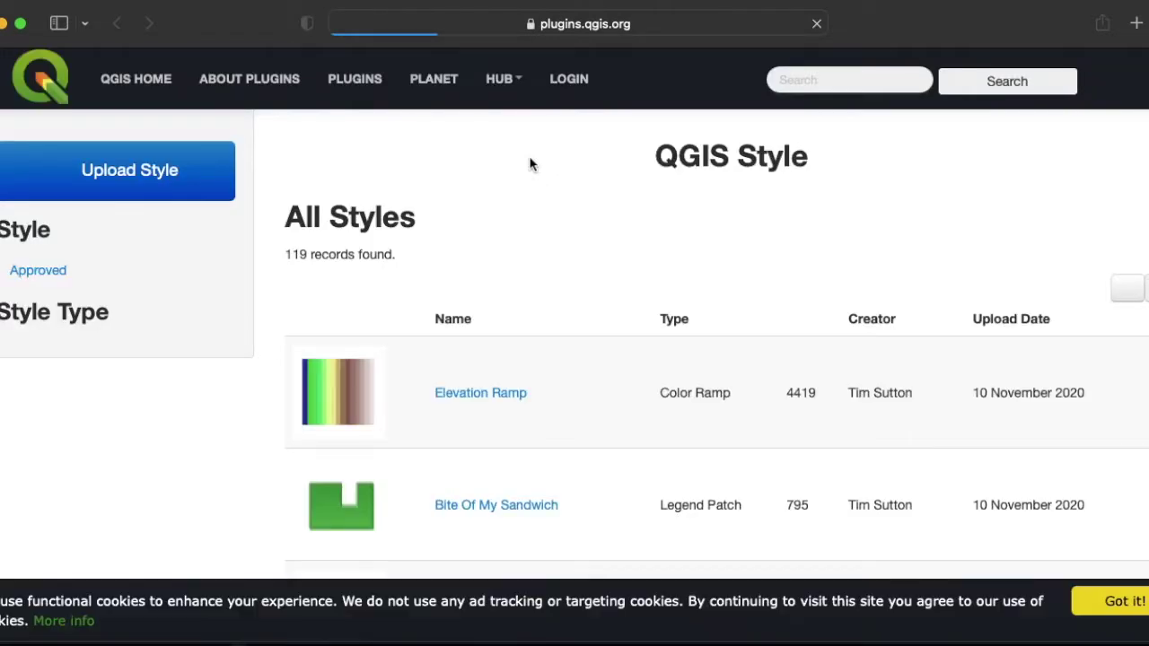
Filter the online styles to Marker and download the Summer Travel Vectors style file.
scroll(470, 419, "down", 5)
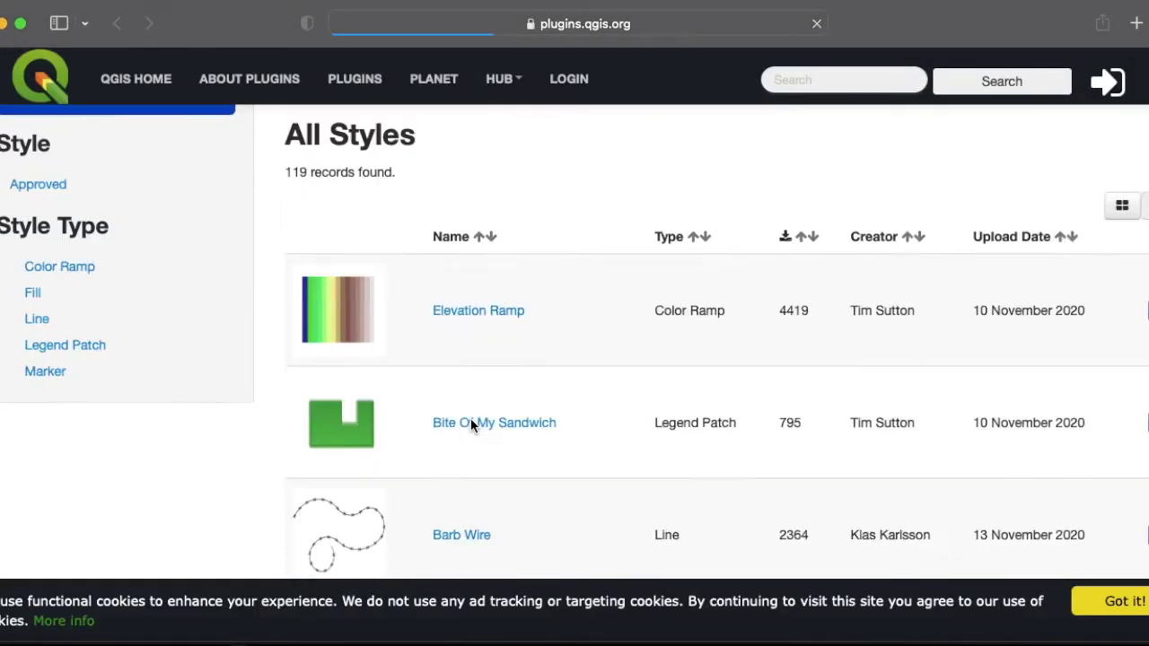
scroll(471, 419, "up", 2)
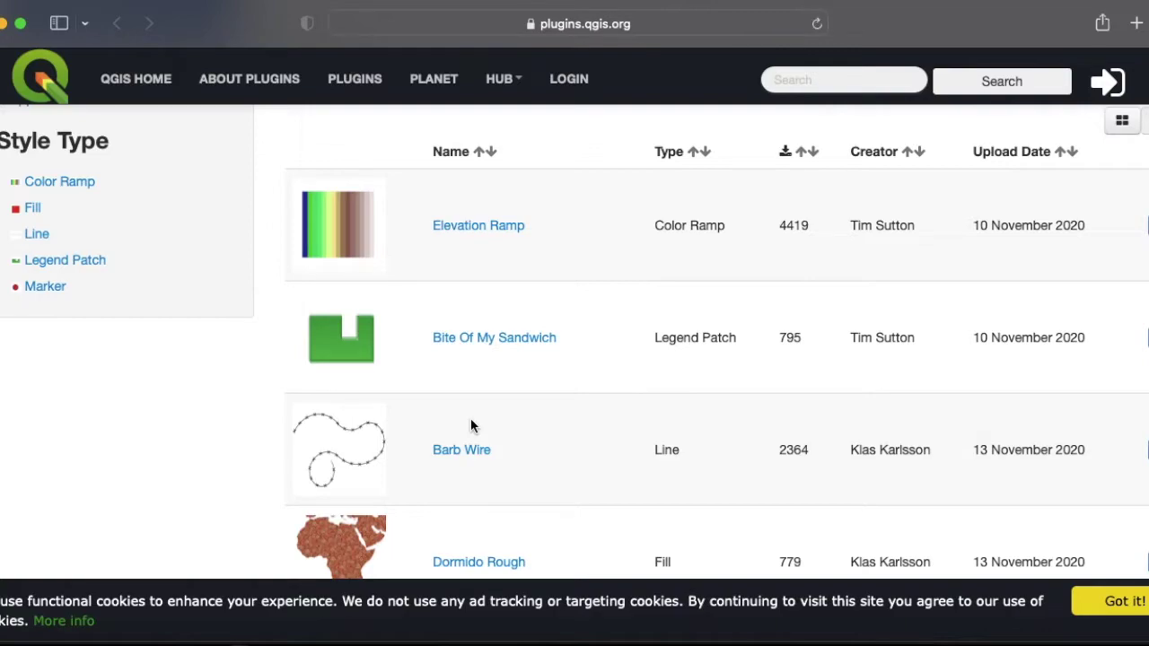
left_click(58, 289)
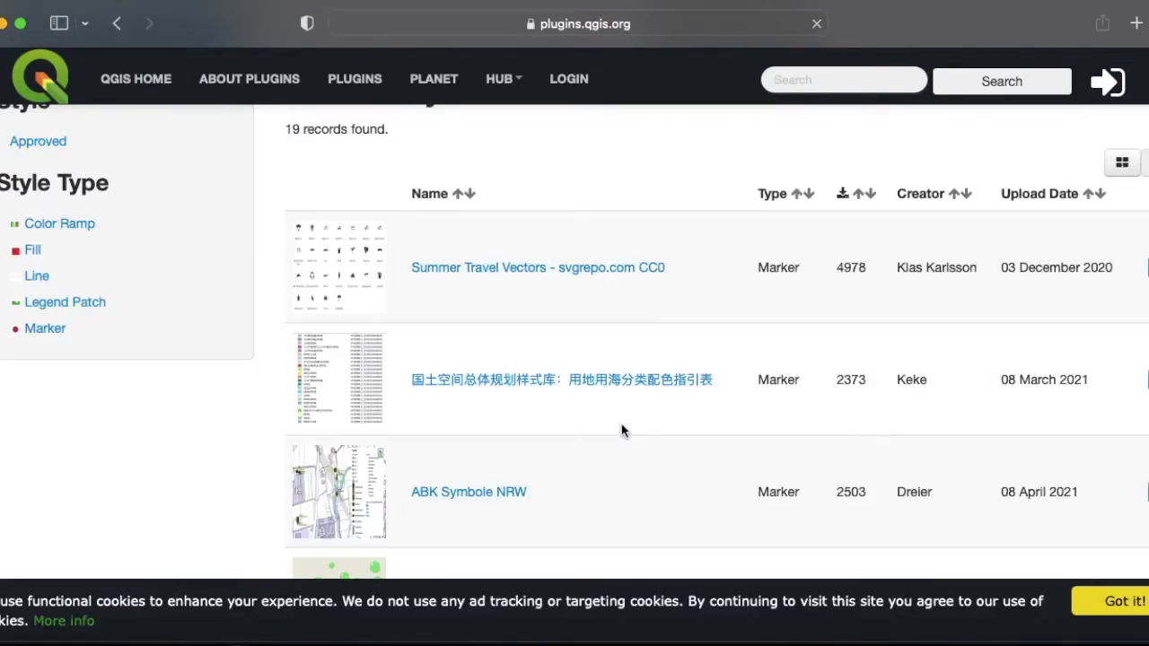
left_click(495, 269)
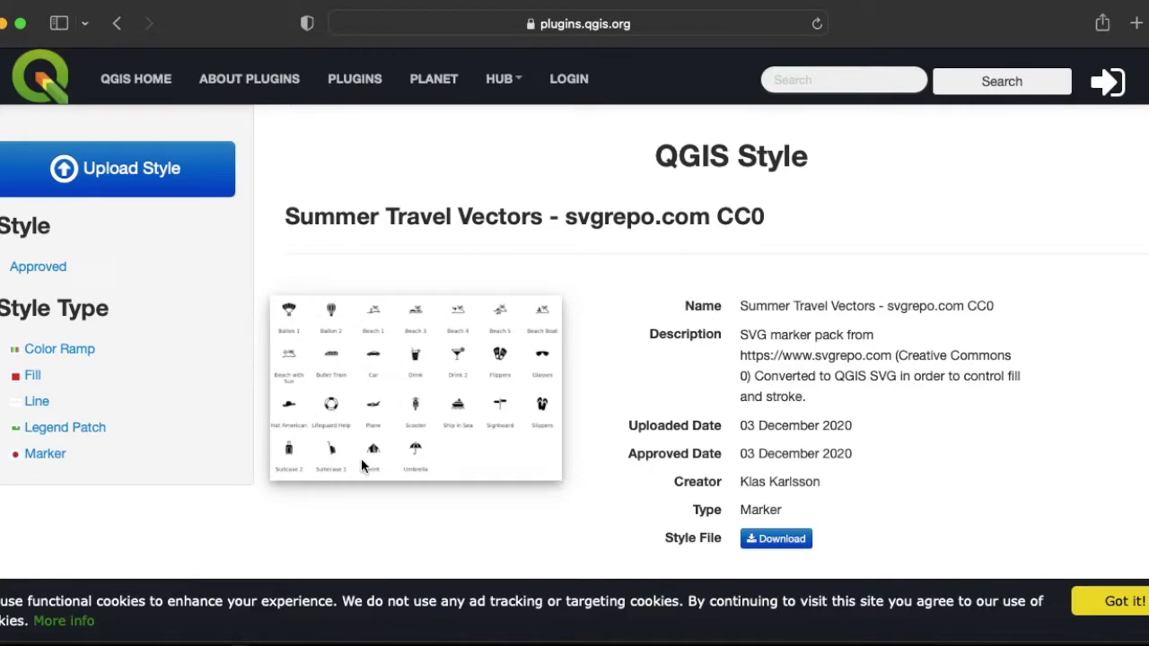
left_click(768, 551)
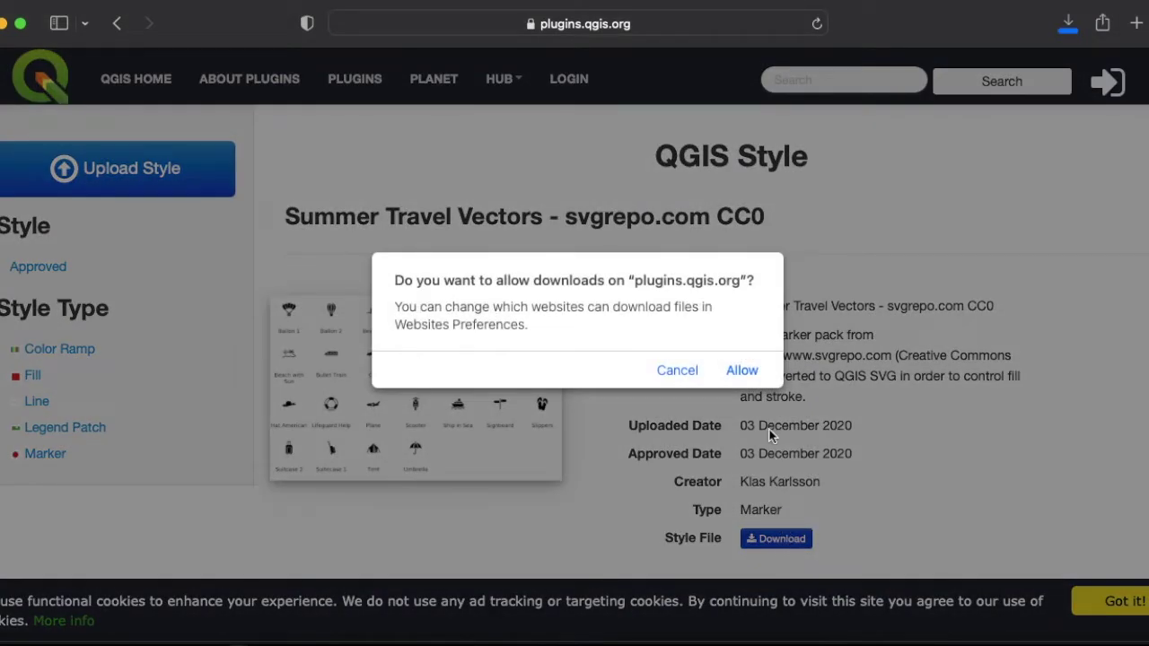
left_click(741, 370)
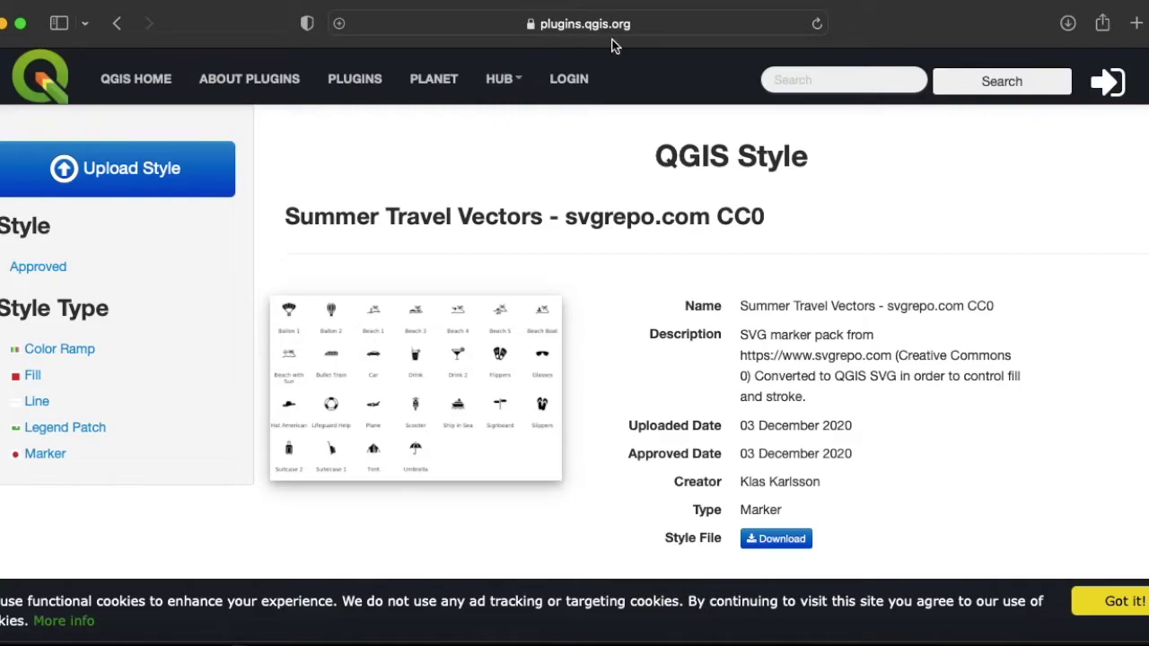
left_click(3, 24)
Apply the effect drop shadow red star symbol to the peak point.
scroll(680, 316, "down", 5)
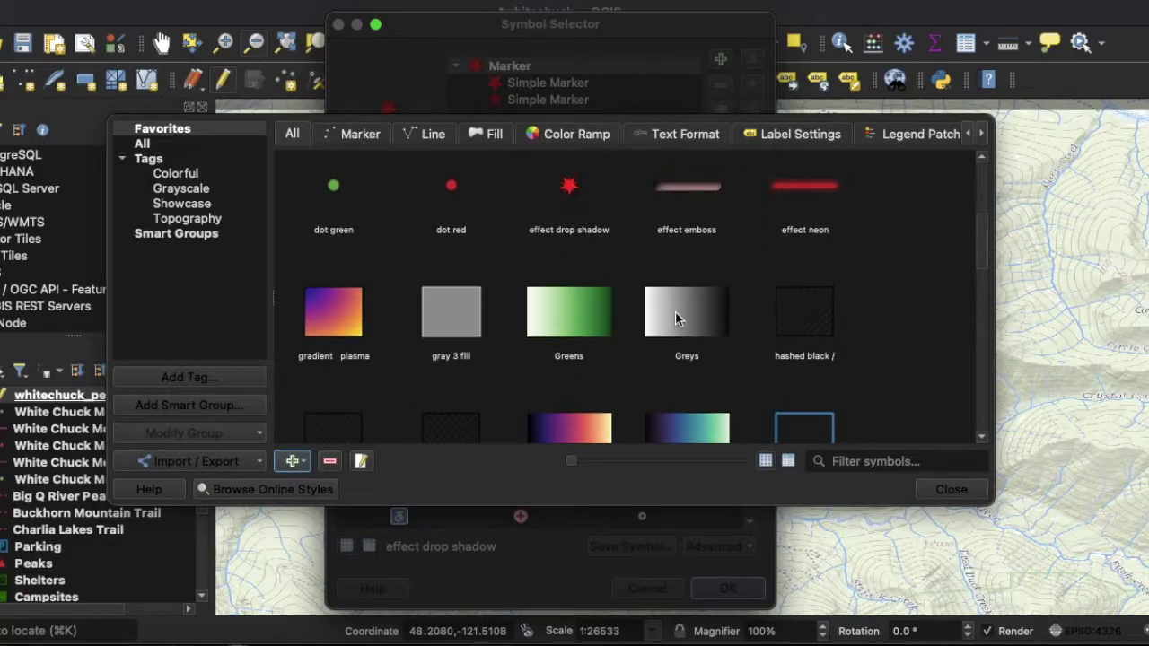
scroll(679, 316, "up", 2)
left_click(568, 312)
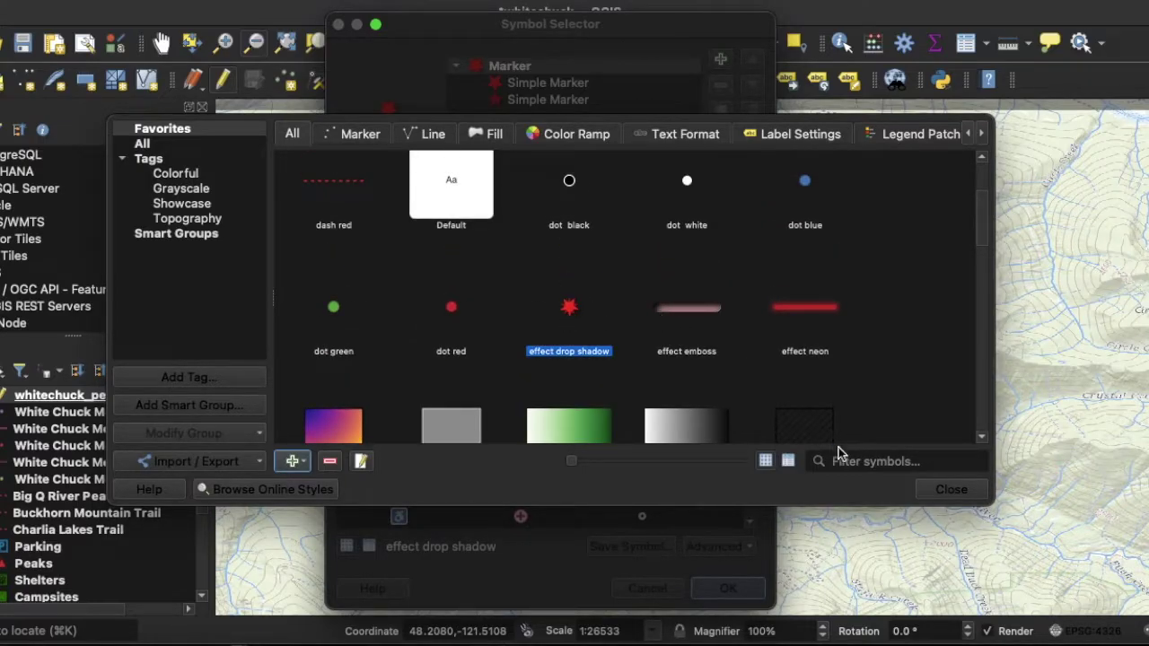
left_click(948, 489)
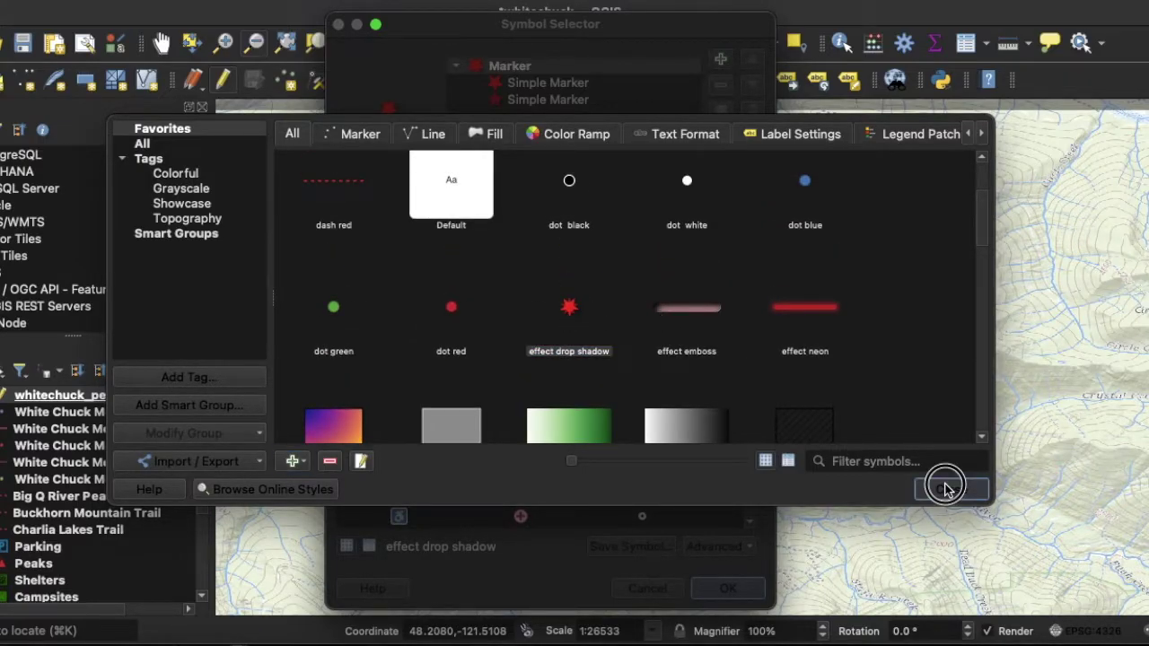
left_click(654, 397)
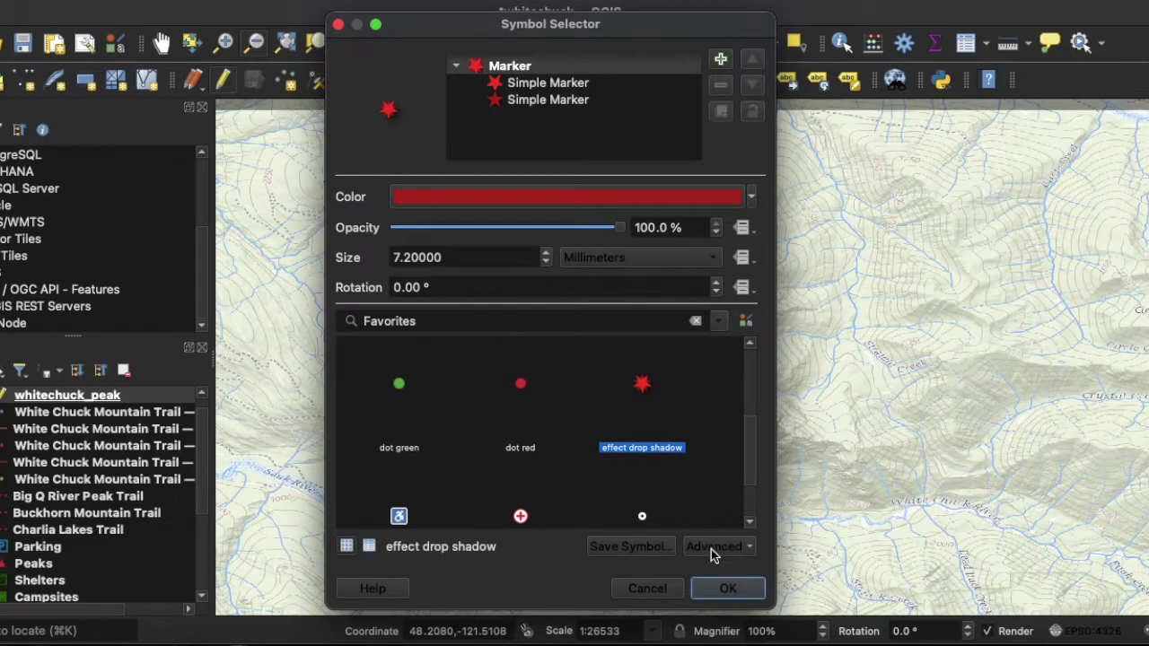
left_click(538, 82)
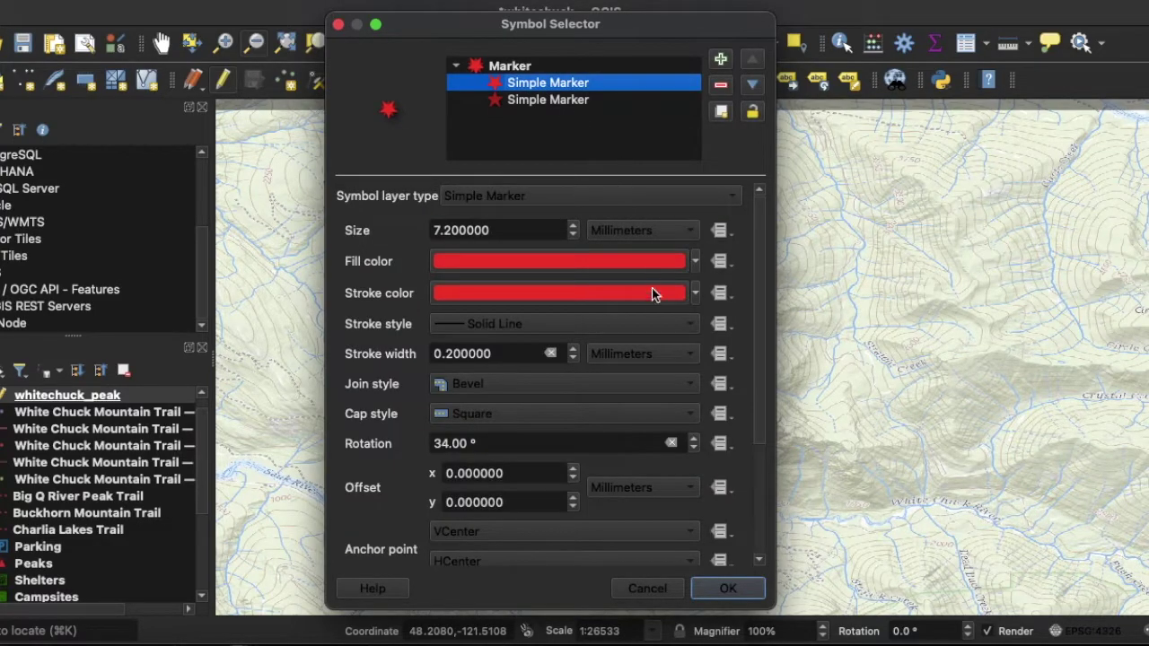
left_click(727, 587)
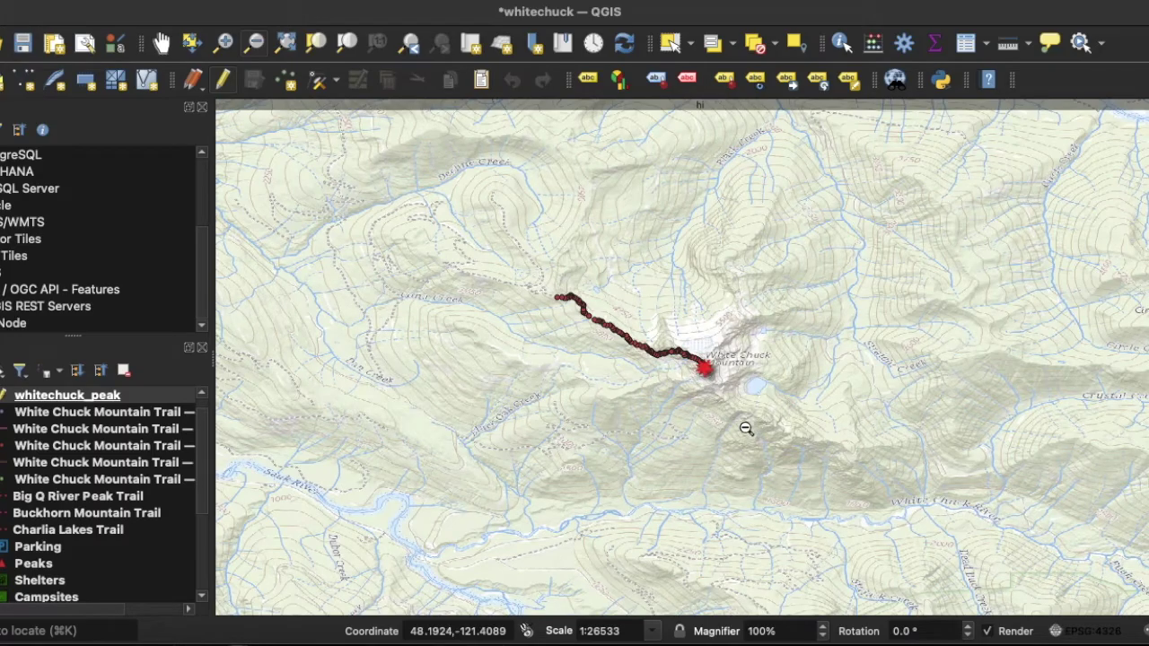
Zoom in on the summit area and pan to show more of the upper trail.
left_click(224, 45)
left_click_drag(661, 329, 755, 414)
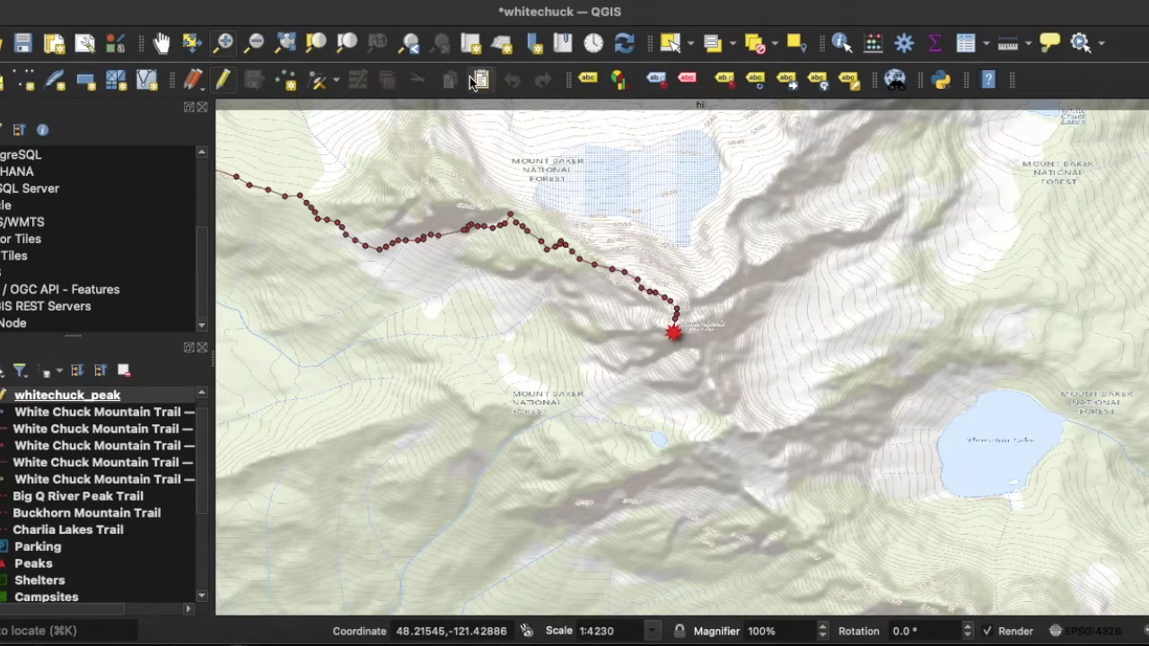
left_click(161, 42)
left_click_drag(410, 161, 626, 305)
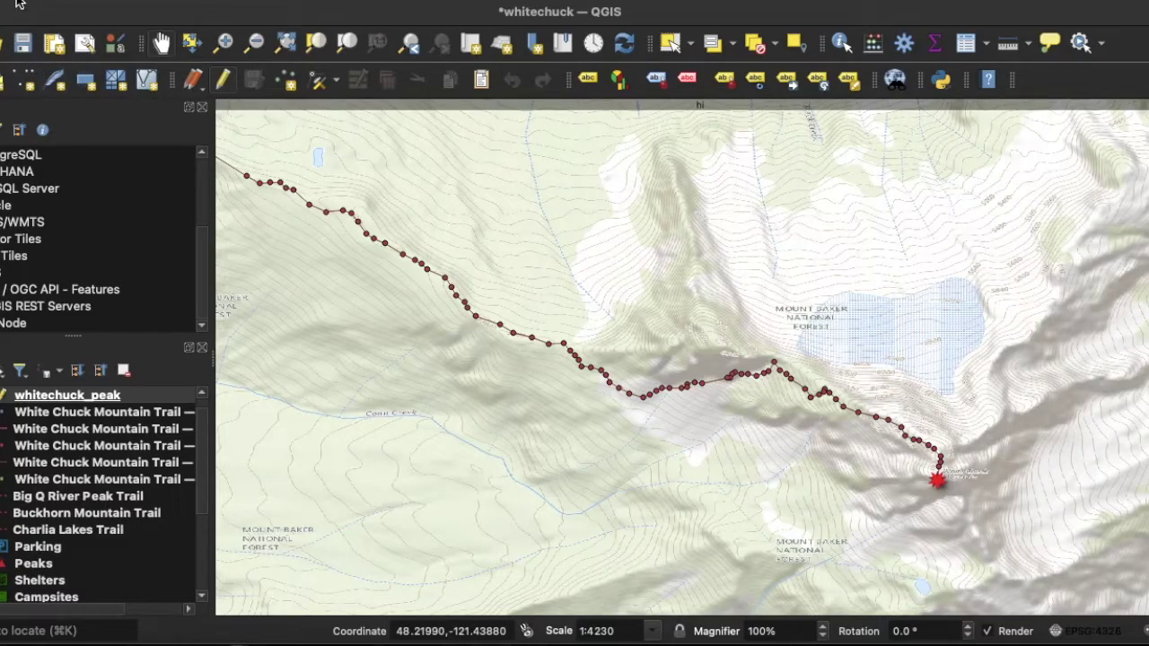
left_click(57, 1)
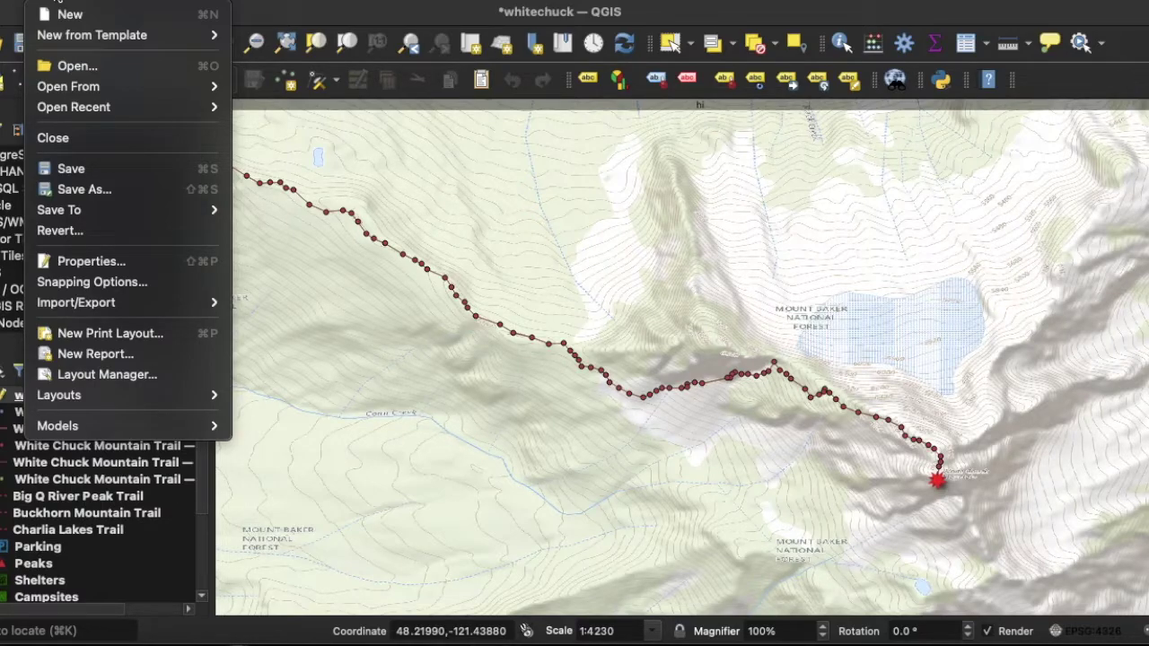
Dismiss the Project menu and pan so the upper trail and summit star fill the view.
mouse_move(140, 308)
left_click(352, 161)
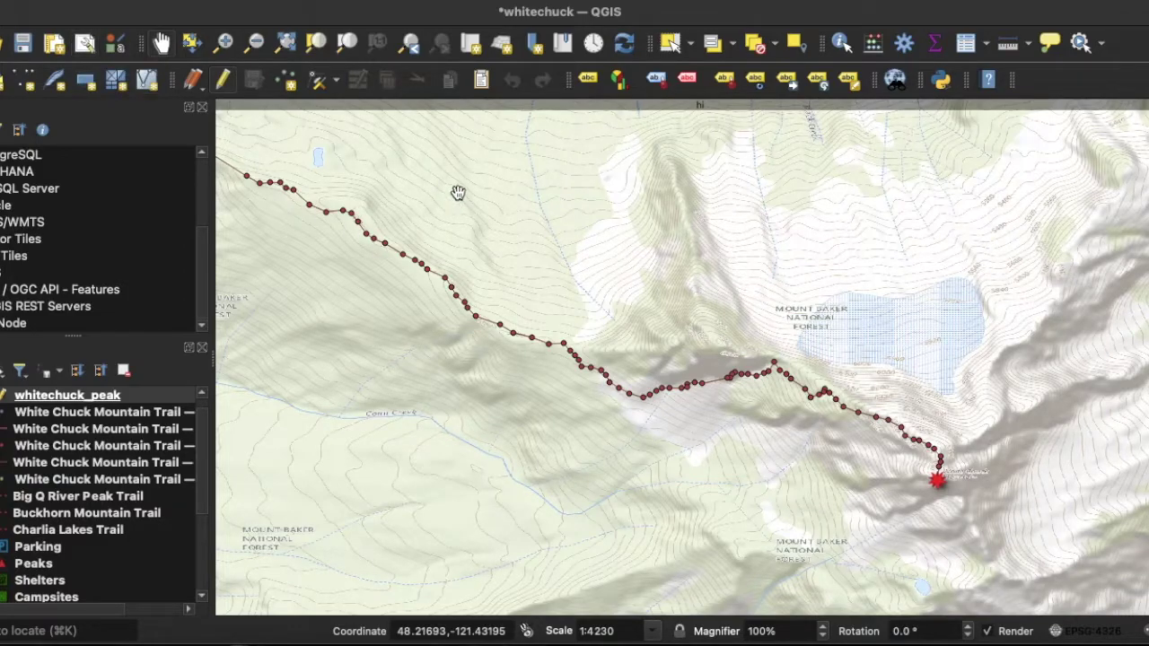
left_click_drag(531, 180, 701, 357)
left_click_drag(588, 354, 539, 259)
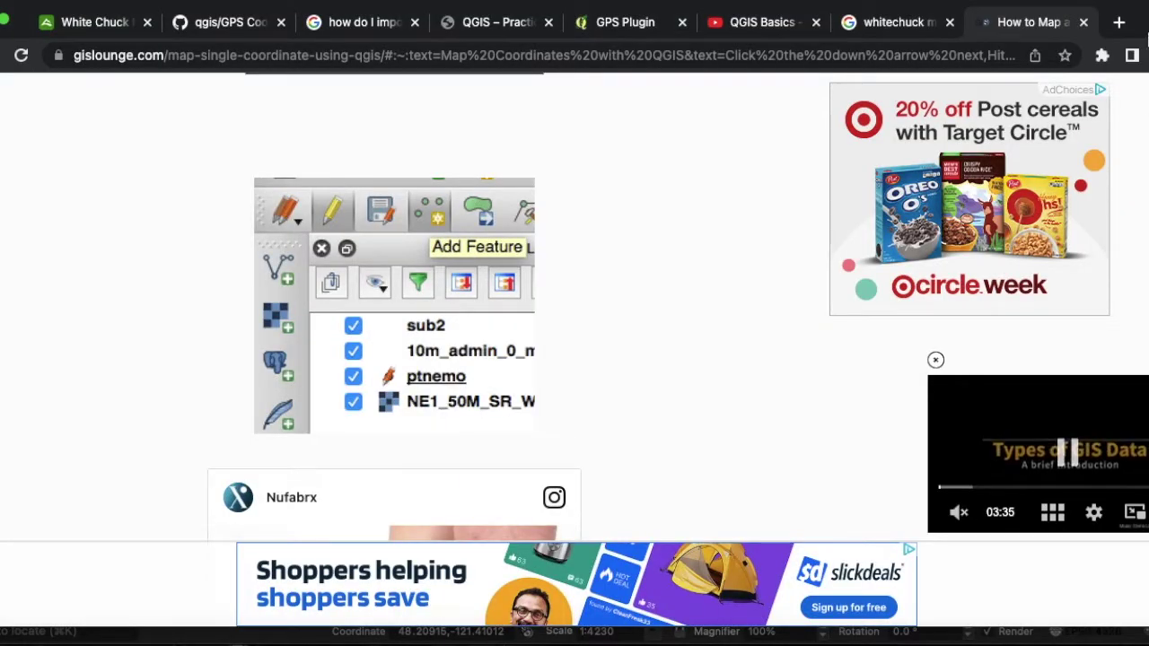
Drag the Chrome GIS Lounge window aside to reveal the QGIS whitechuck trail map.
left_click_drag(1147, 18, 1033, 72)
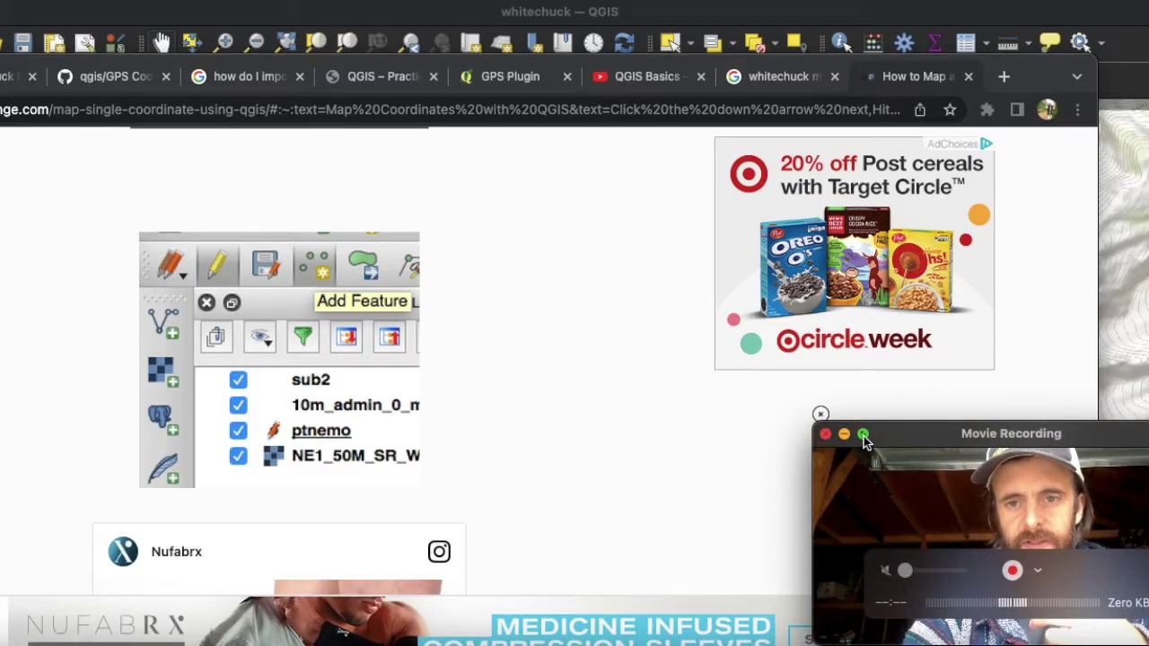
left_click_drag(820, 414, 12, 69)
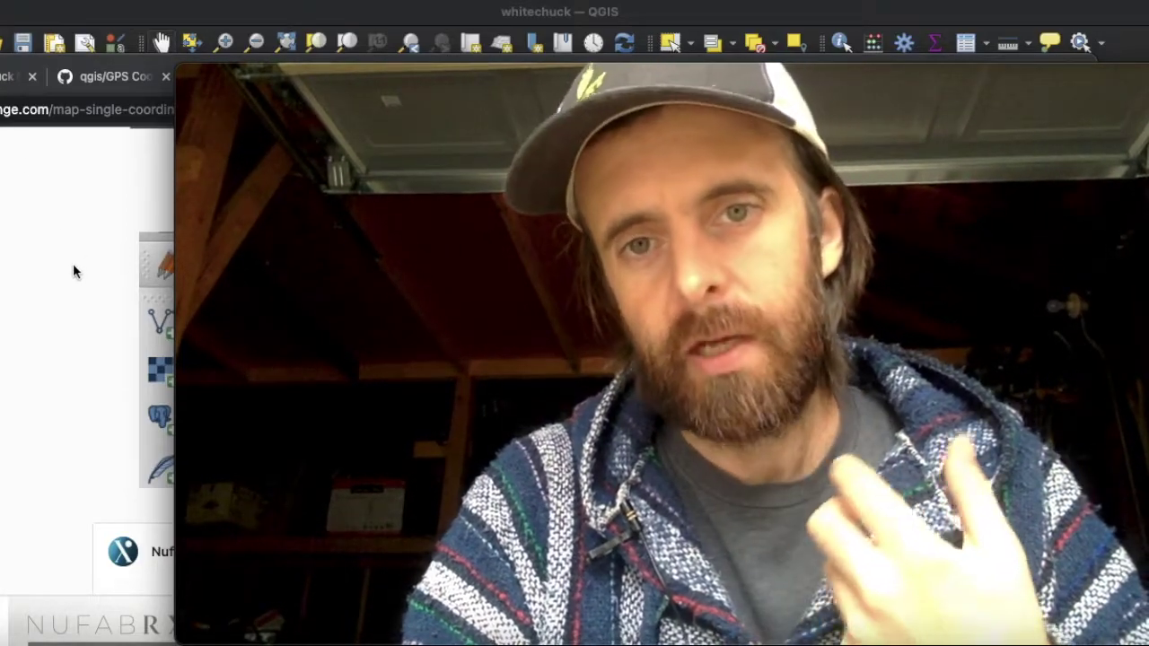
mouse_move(207, 180)
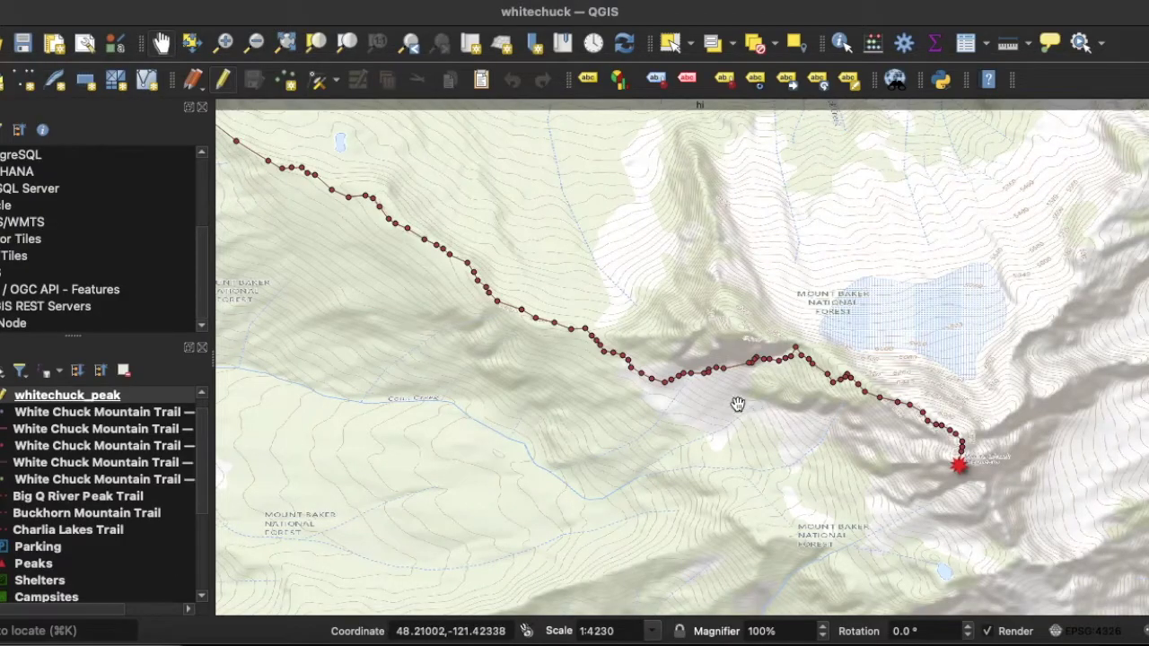
Create a new empty print layout titled 'Test Layer' from the Layout Manager.
left_click(88, 44)
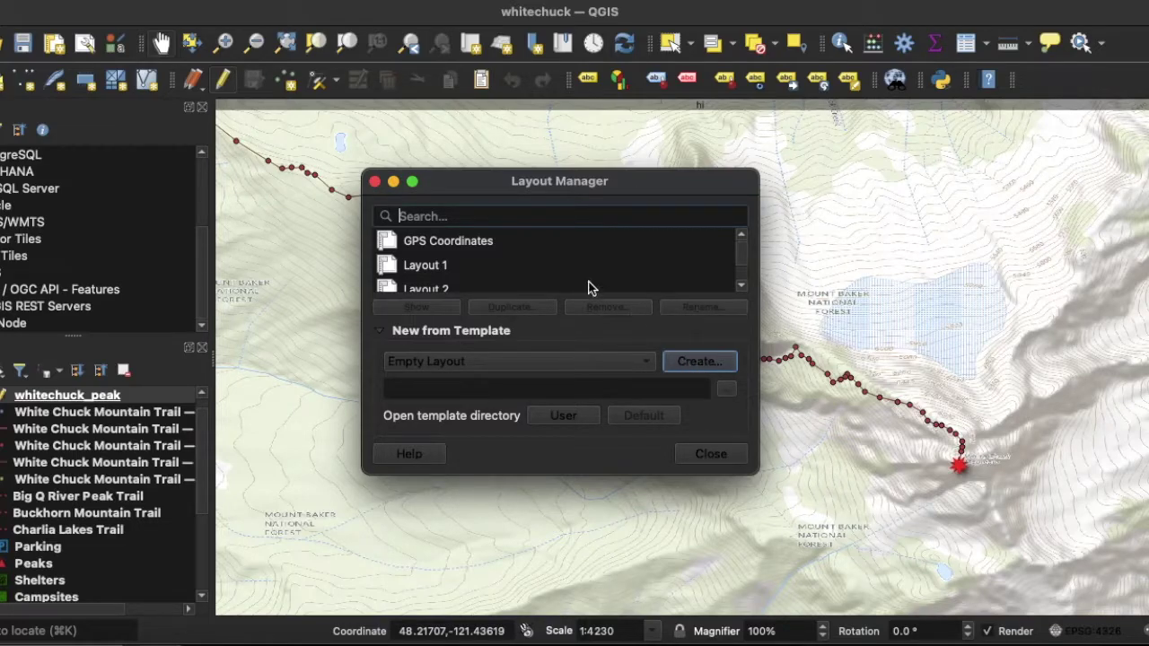
scroll(571, 284, "down", 2)
scroll(571, 284, "up", 2)
left_click(690, 360)
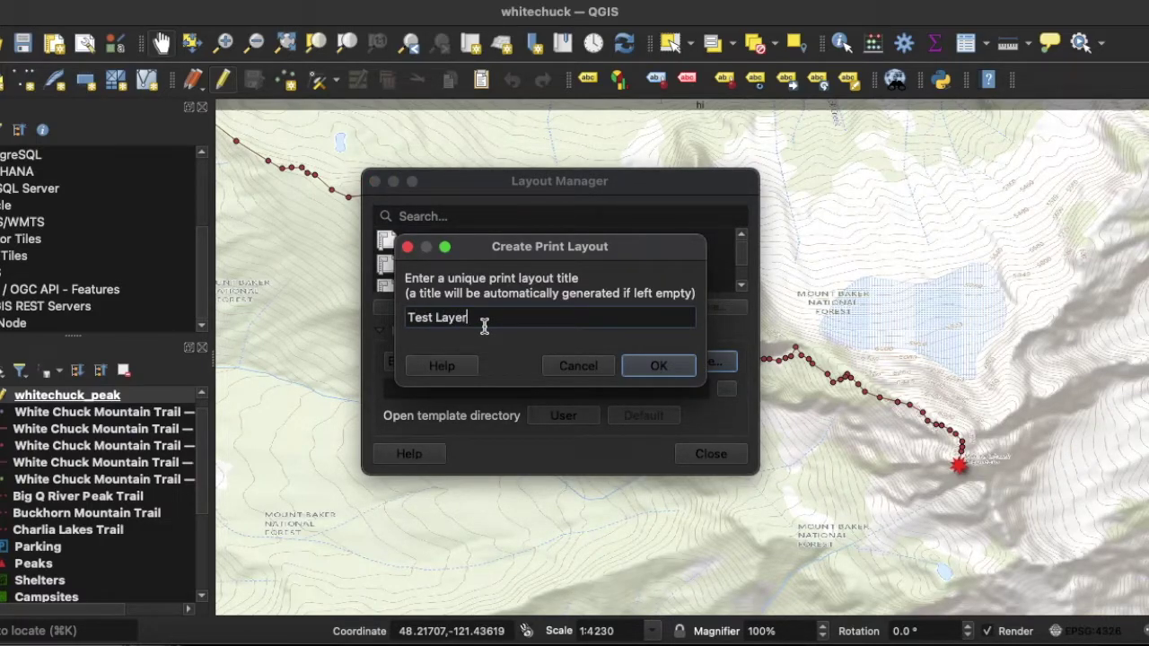
left_click(650, 368)
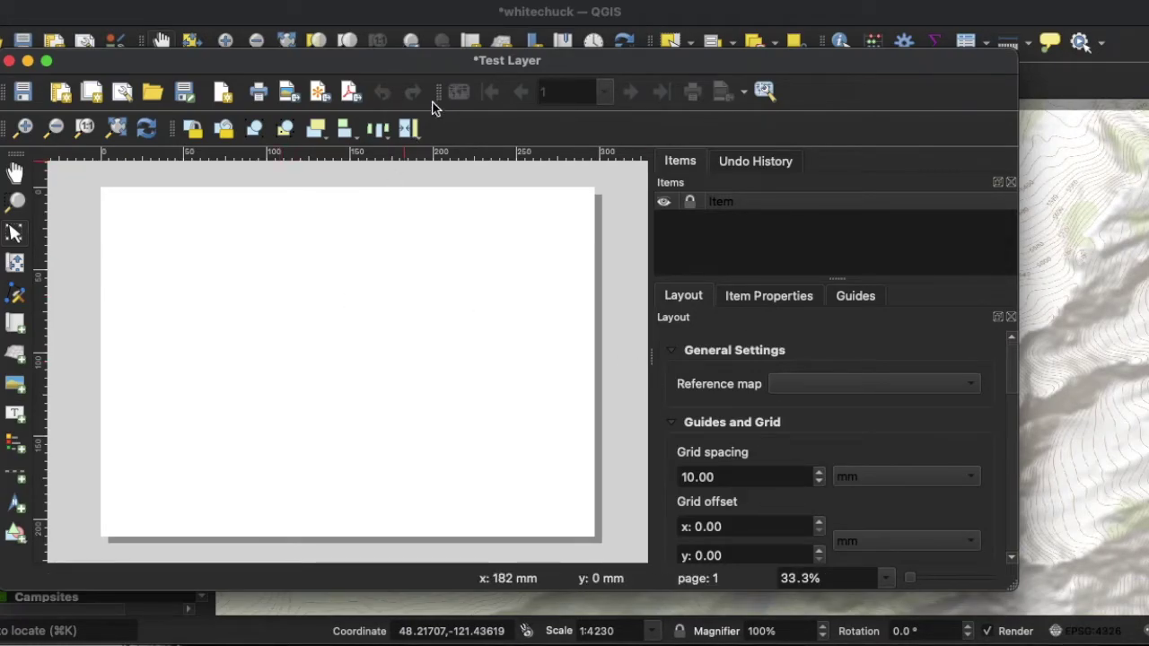
Save the whitechuck project with Cmd+S, then reposition the Test Layer layout window.
left_click_drag(420, 60, 591, 181)
left_click(513, 17)
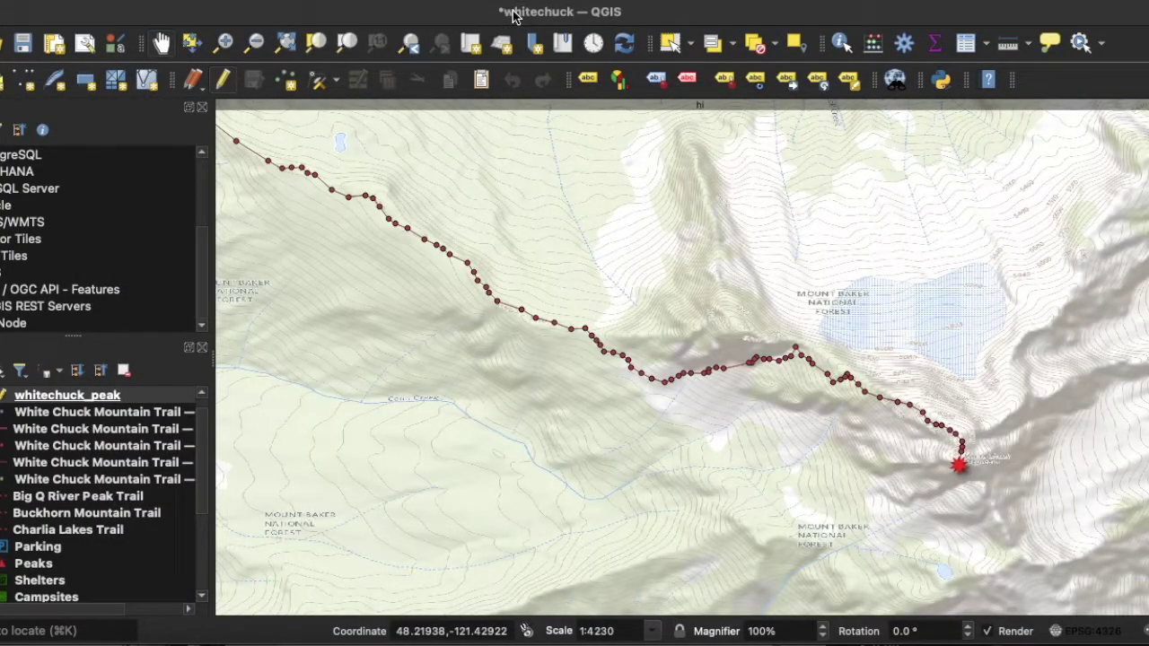
key("super+s")
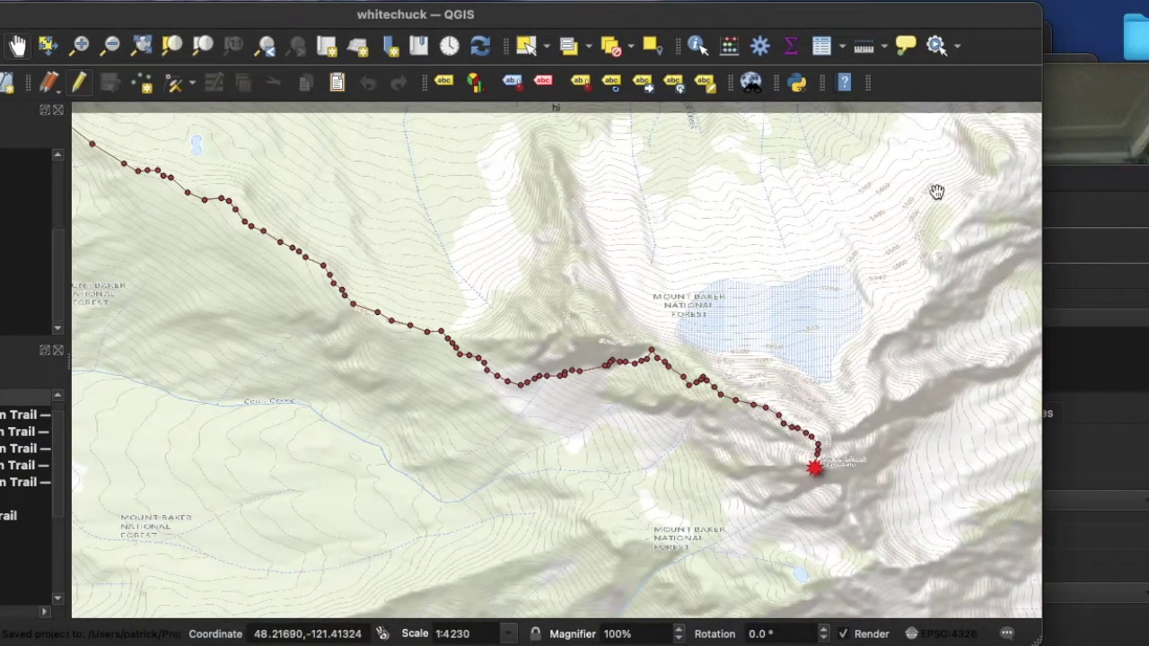
left_click_drag(1079, 186, 948, 64)
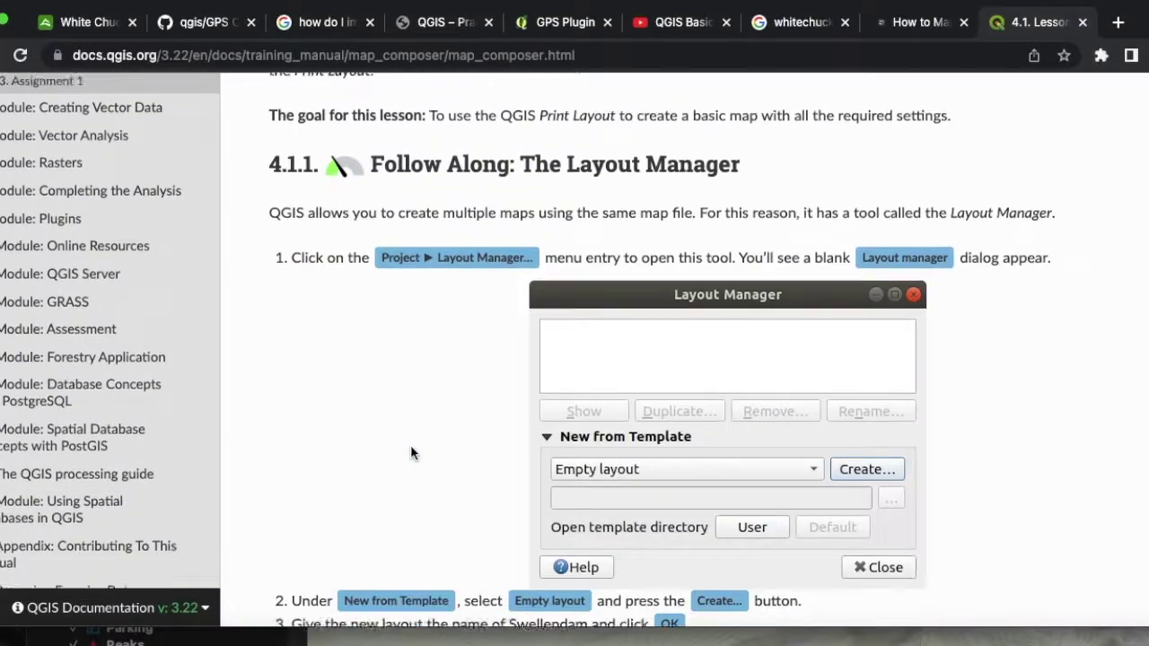
Read down lesson 4.1 and highlight the A4 page size mention.
scroll(410, 453, "down", 2)
scroll(410, 454, "up", 3)
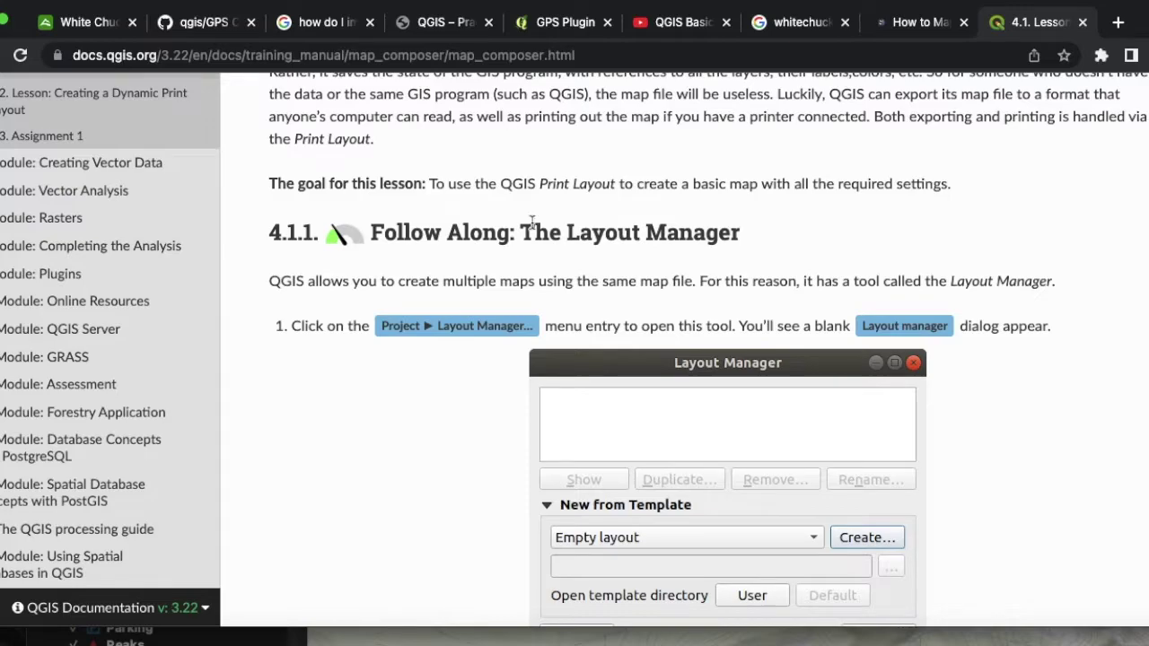
scroll(479, 397, "down", 3)
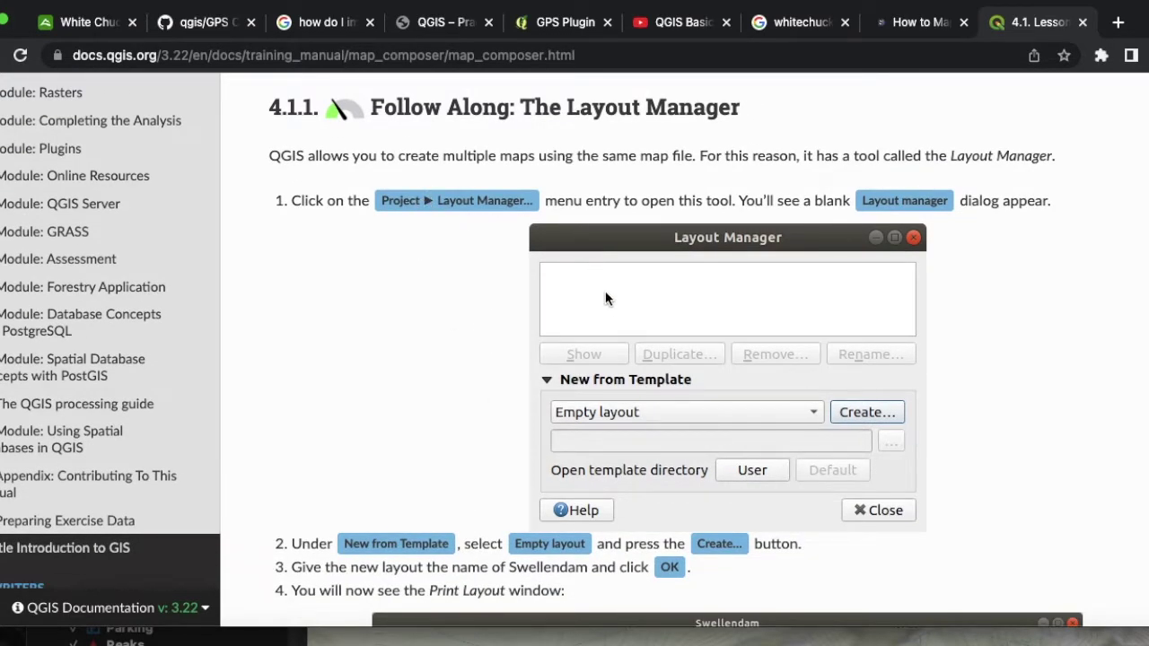
scroll(496, 434, "down", 4)
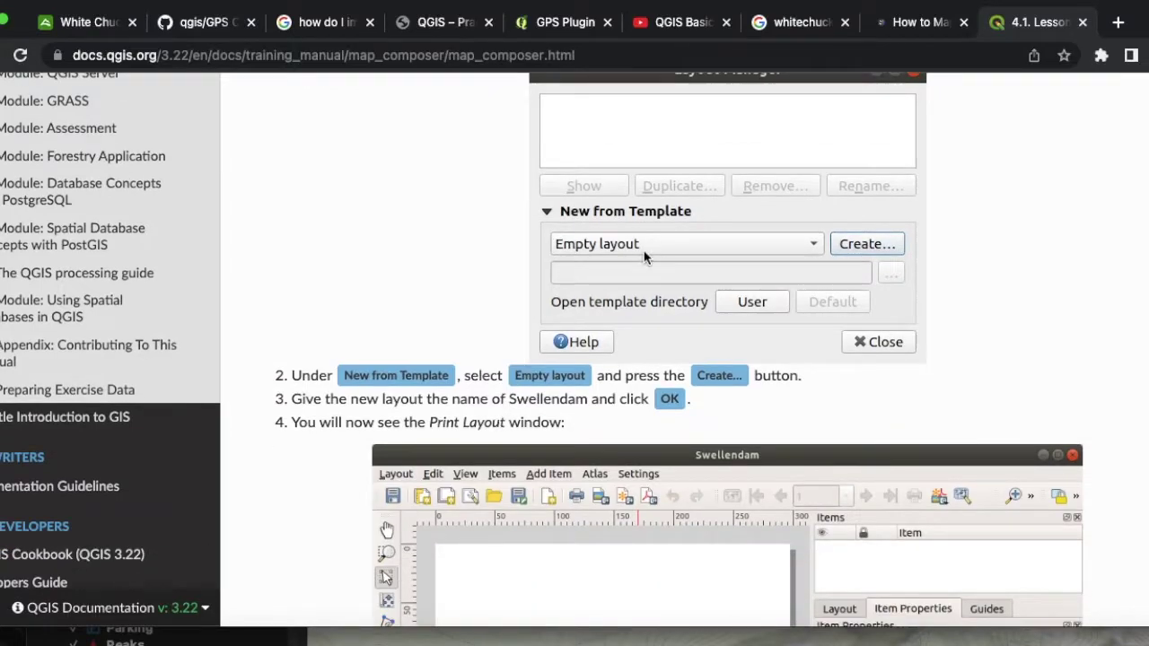
scroll(433, 368, "down", 2)
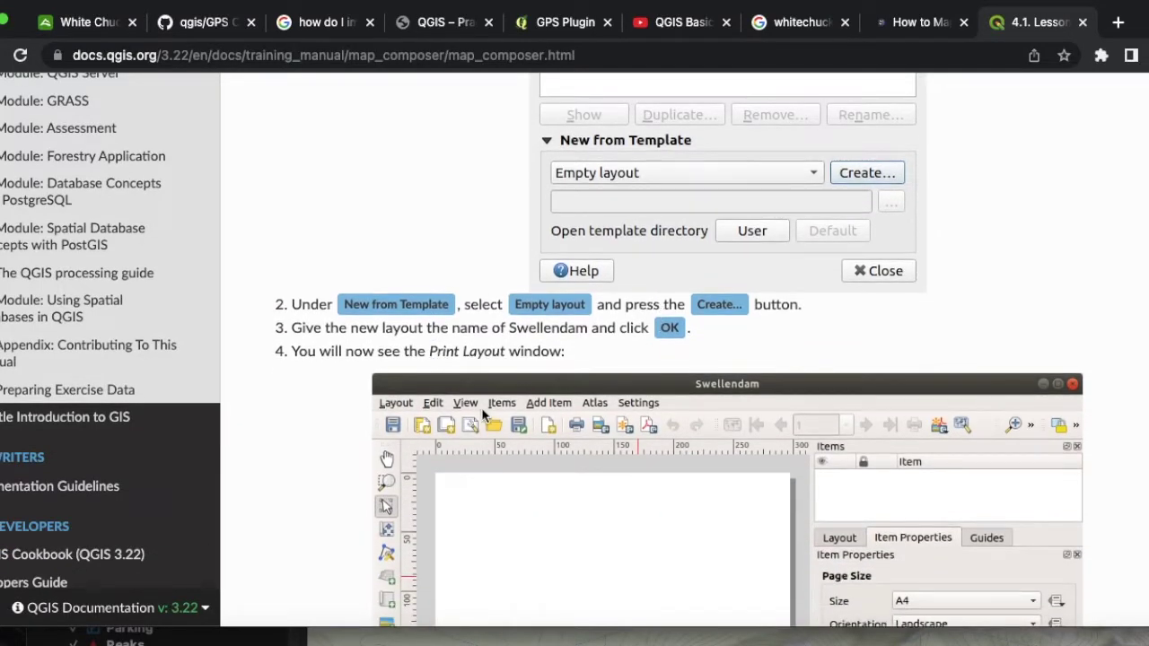
scroll(481, 413, "down", 3)
scroll(411, 286, "down", 4)
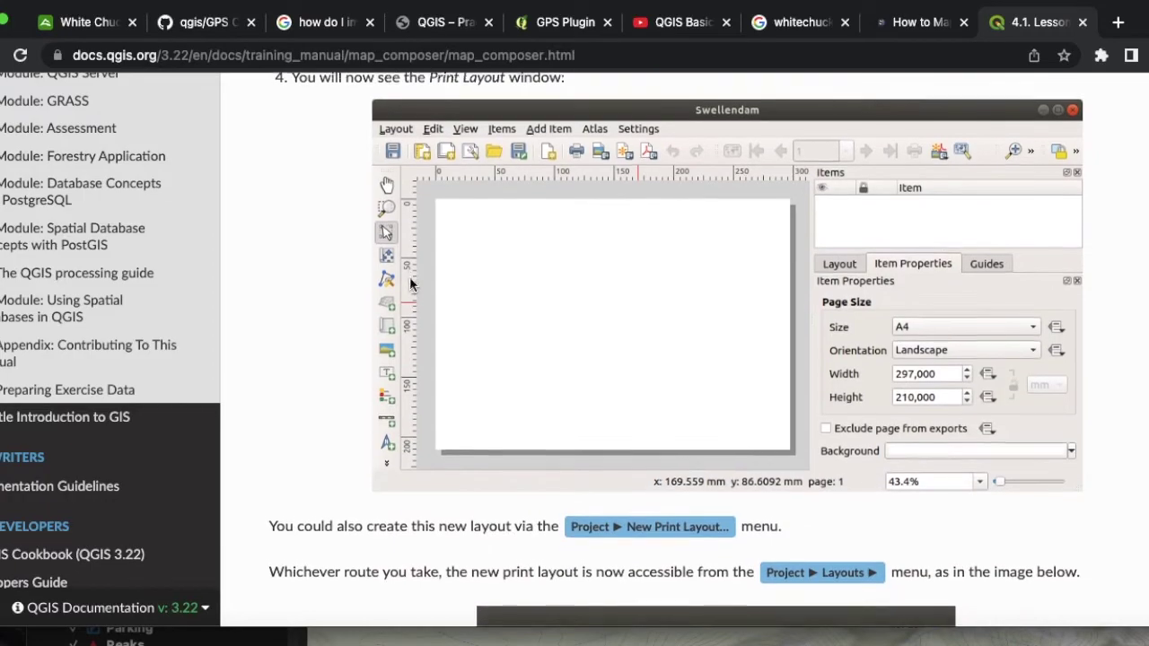
scroll(569, 416, "down", 4)
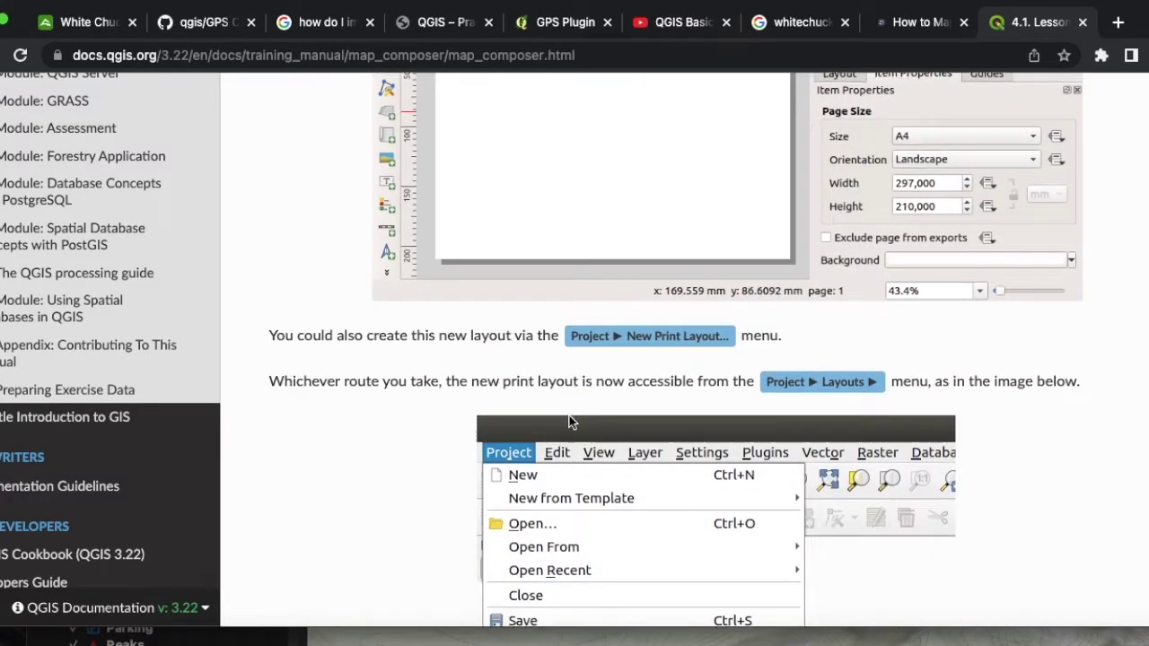
scroll(569, 416, "down", 3)
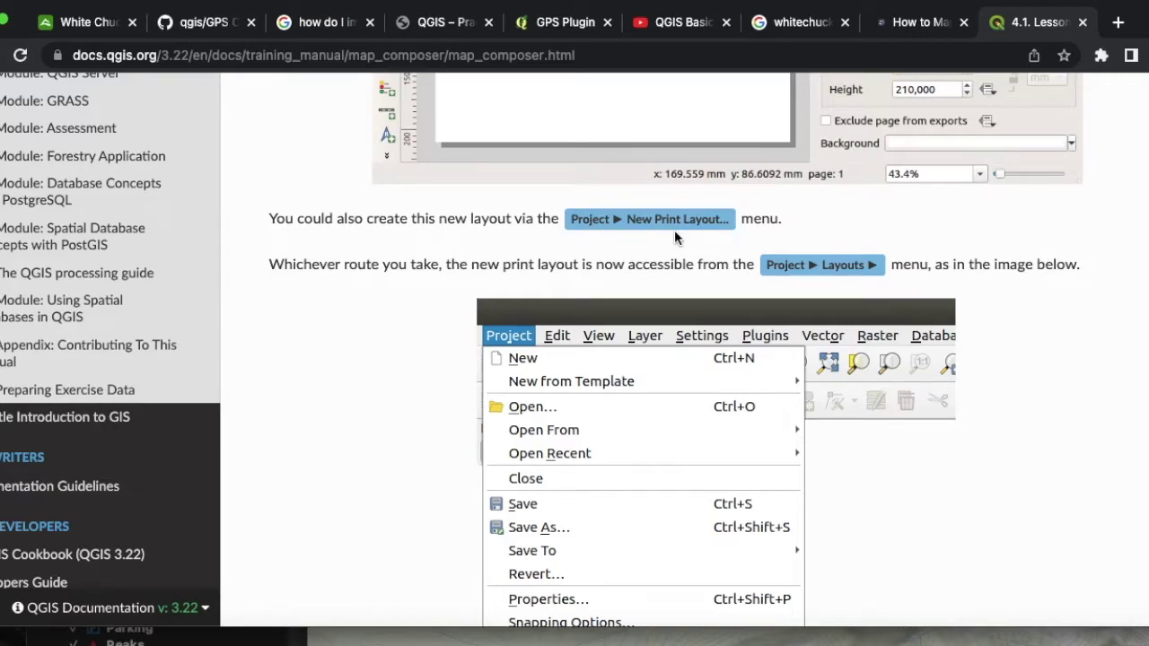
scroll(390, 338, "down", 3)
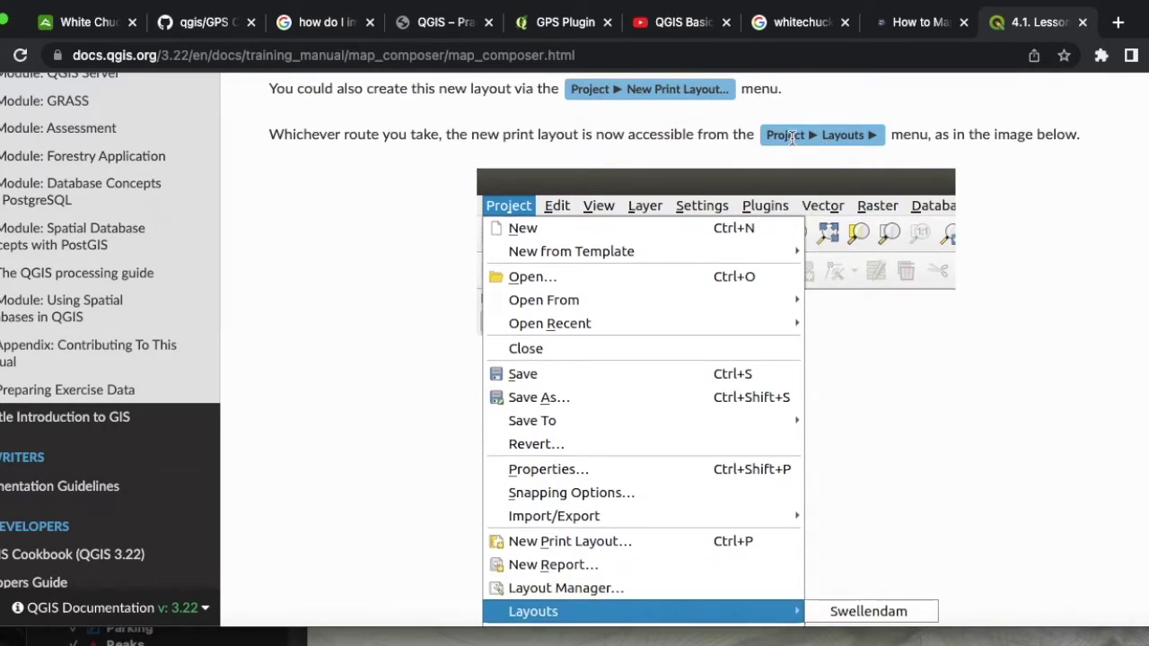
scroll(781, 334, "down", 7)
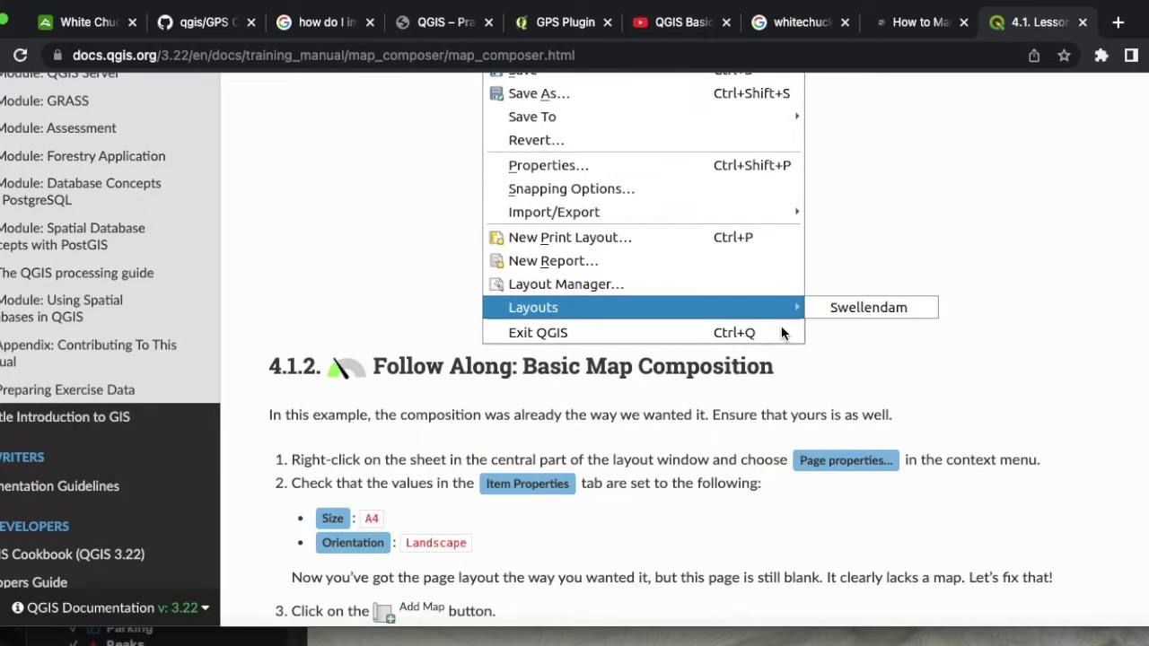
scroll(469, 424, "down", 8)
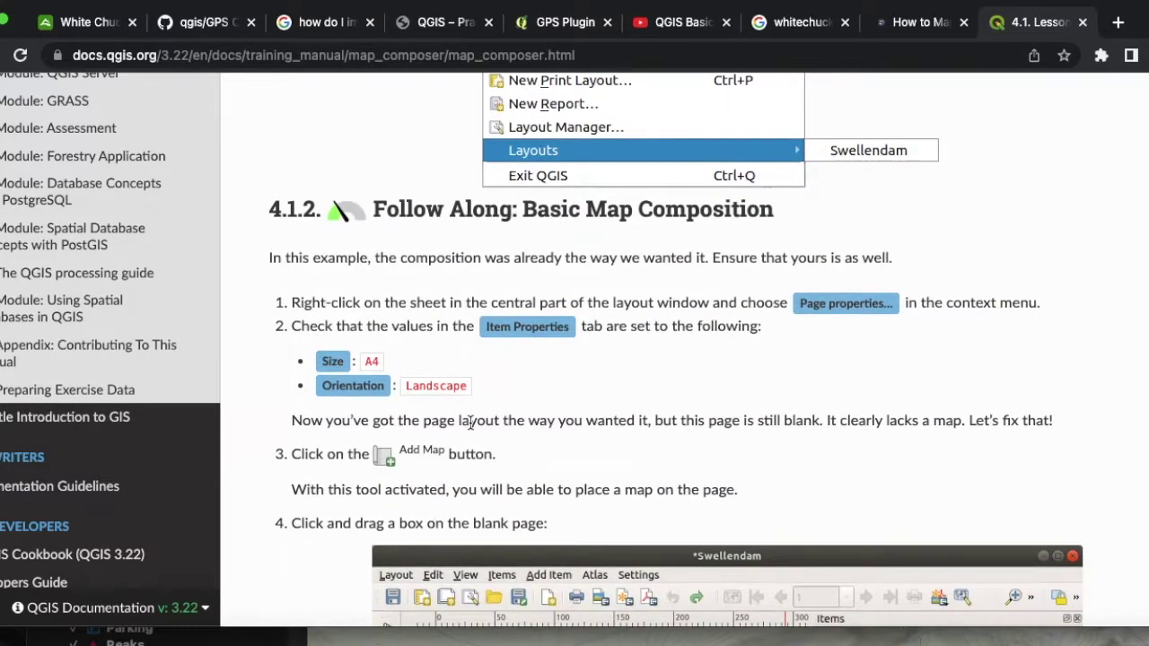
scroll(469, 422, "up", 1)
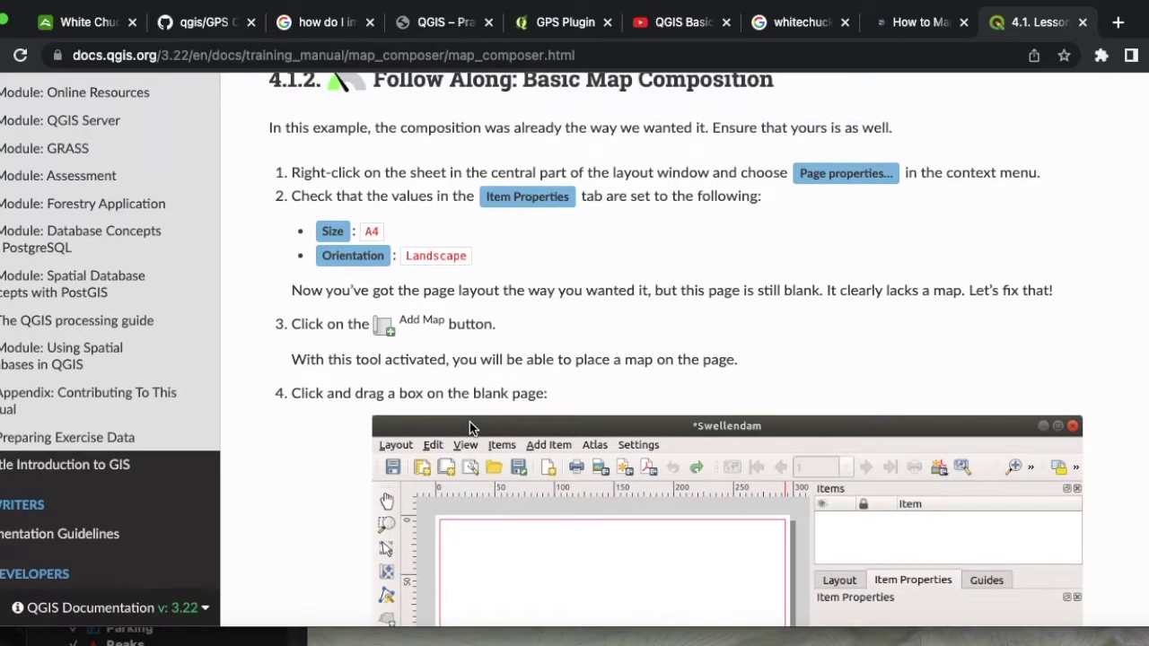
scroll(469, 464, "down", 3)
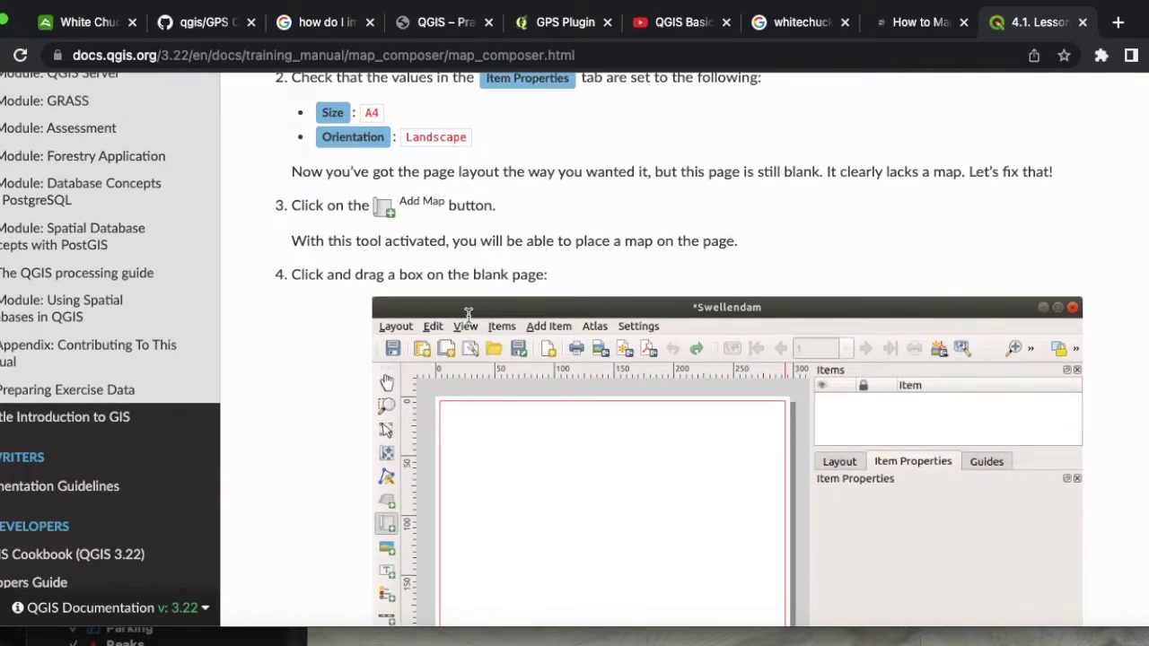
scroll(468, 316, "up", 2)
double_click(373, 219)
Scroll to 4.1.2 Basic Map Composition's Add Map steps.
scroll(400, 339, "down", 3)
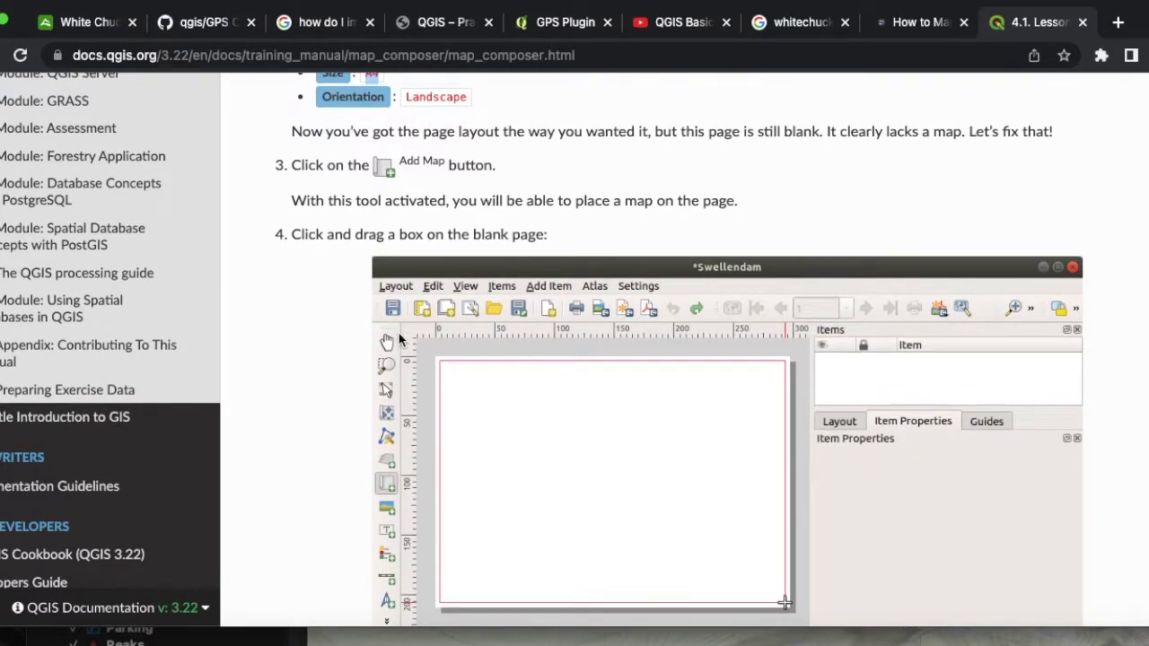
scroll(399, 339, "down", 2)
scroll(397, 333, "down", 2)
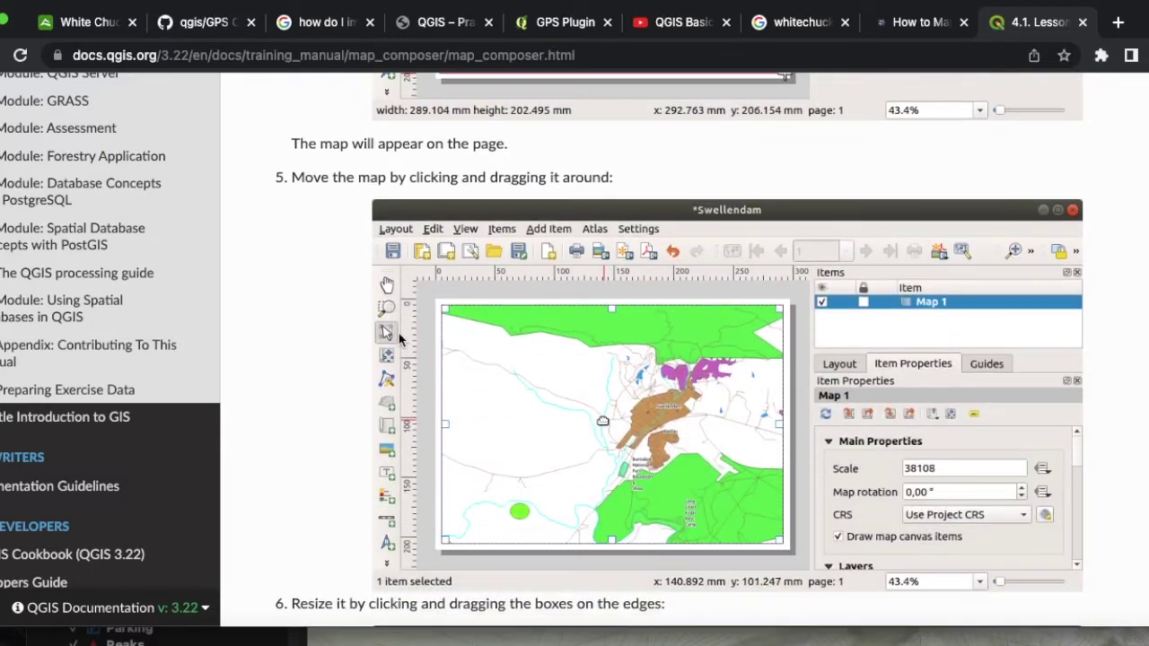
scroll(399, 338, "up", 5)
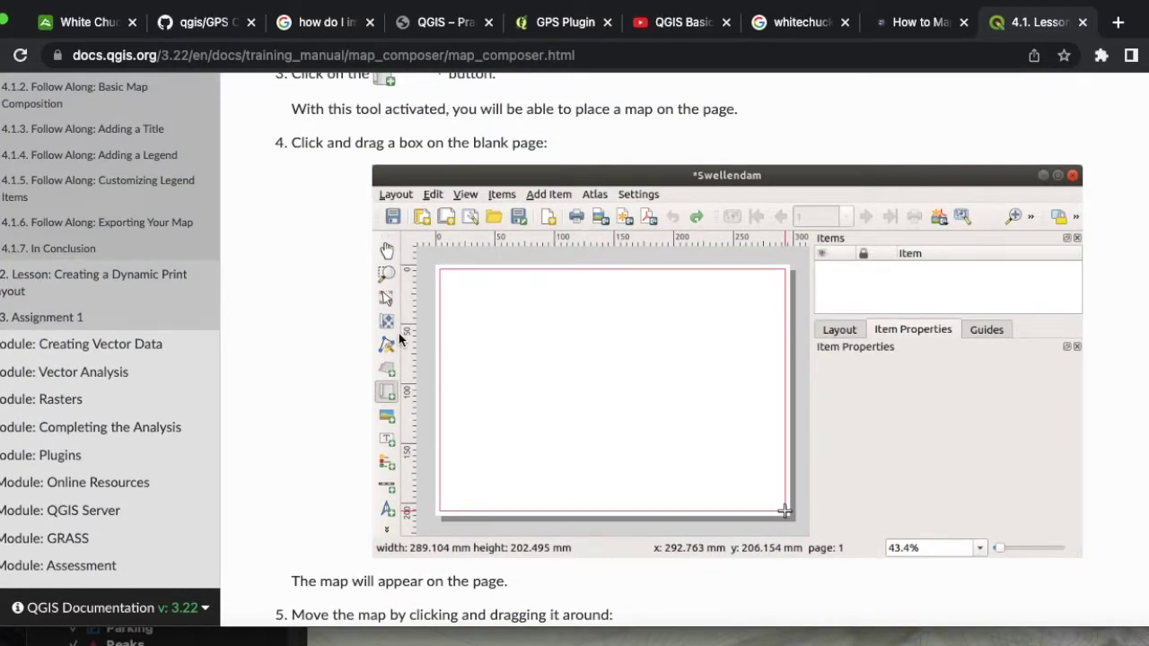
scroll(399, 338, "up", 1)
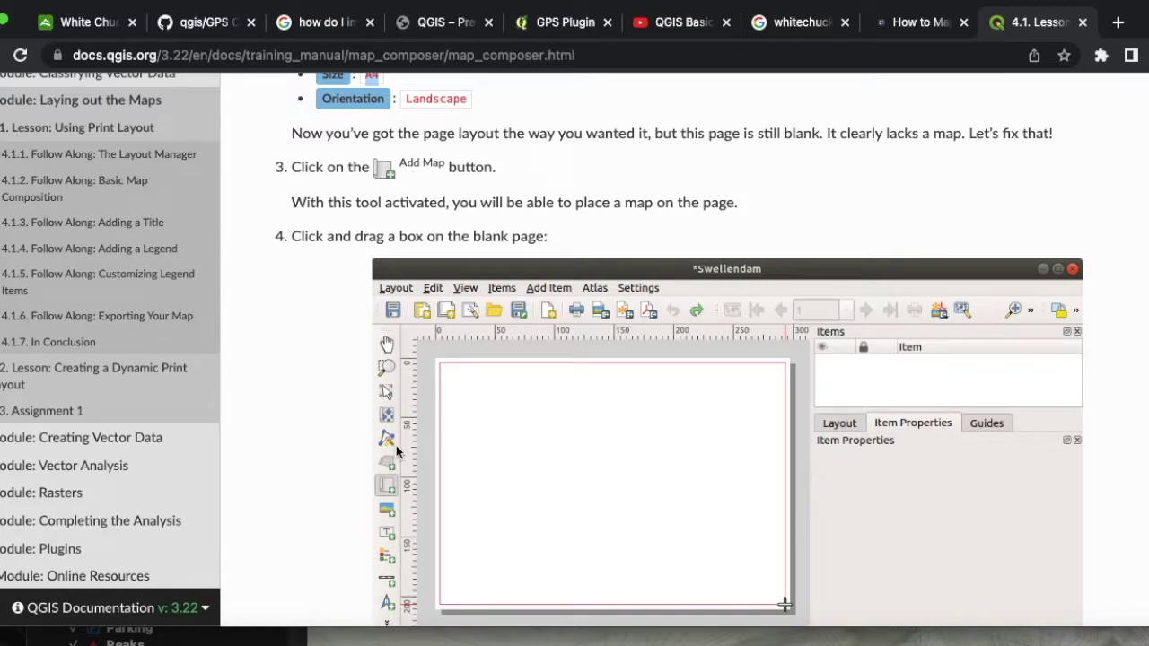
Draw Map 1 across the whole Test Layer page, showing the trail and summit star.
left_click(683, 639)
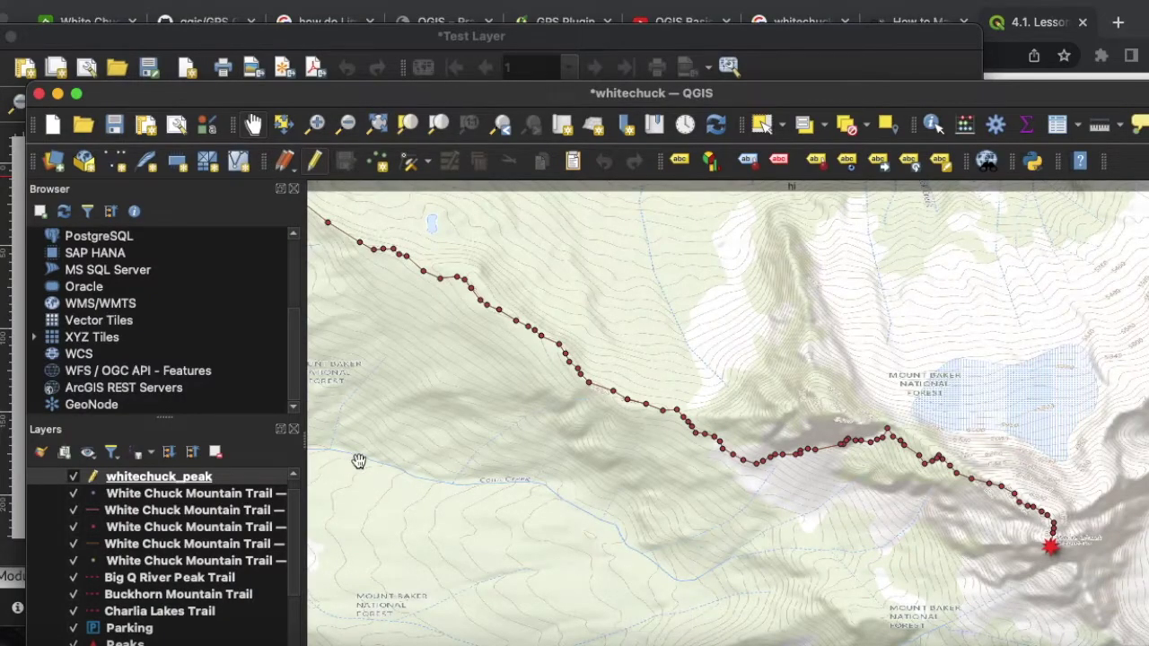
left_click(499, 54)
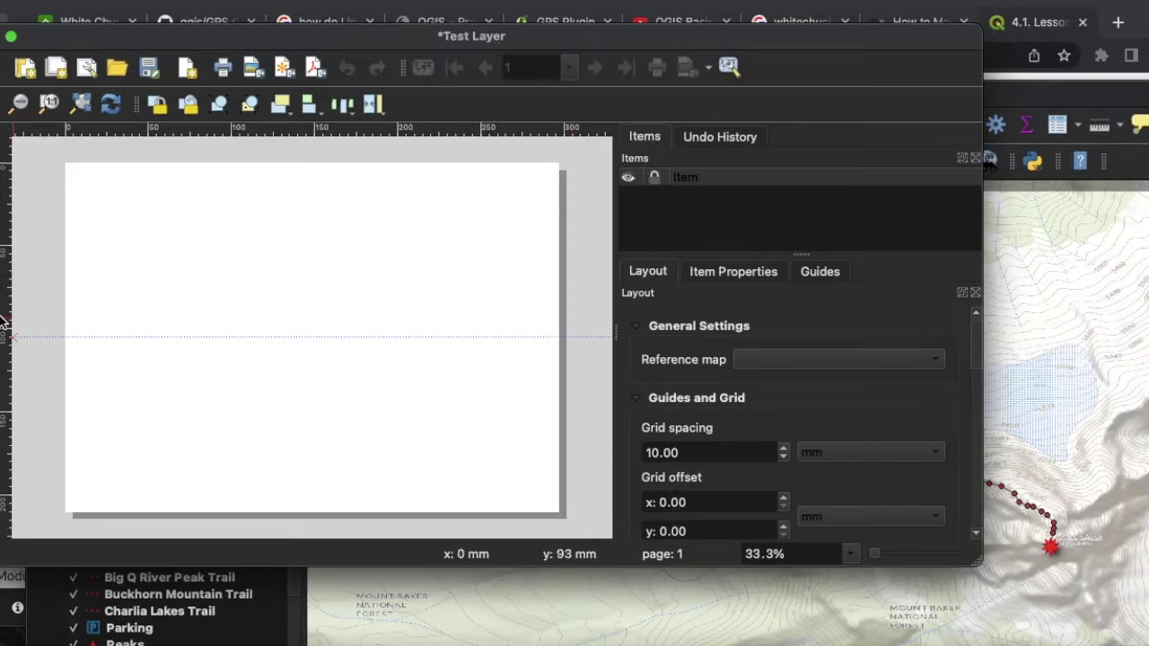
left_click(75, 173)
left_click_drag(76, 173, 549, 503)
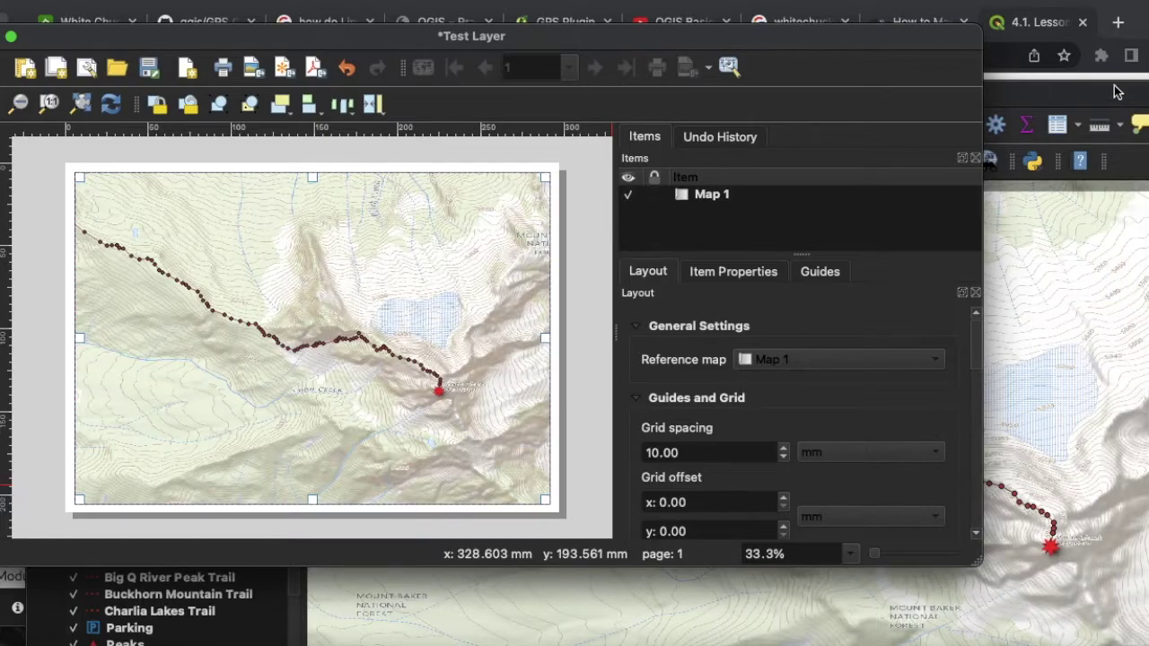
Move the QGIS project window down and return to the documentation and webcam preview.
left_click(1110, 115)
left_click_drag(1090, 102, 764, 539)
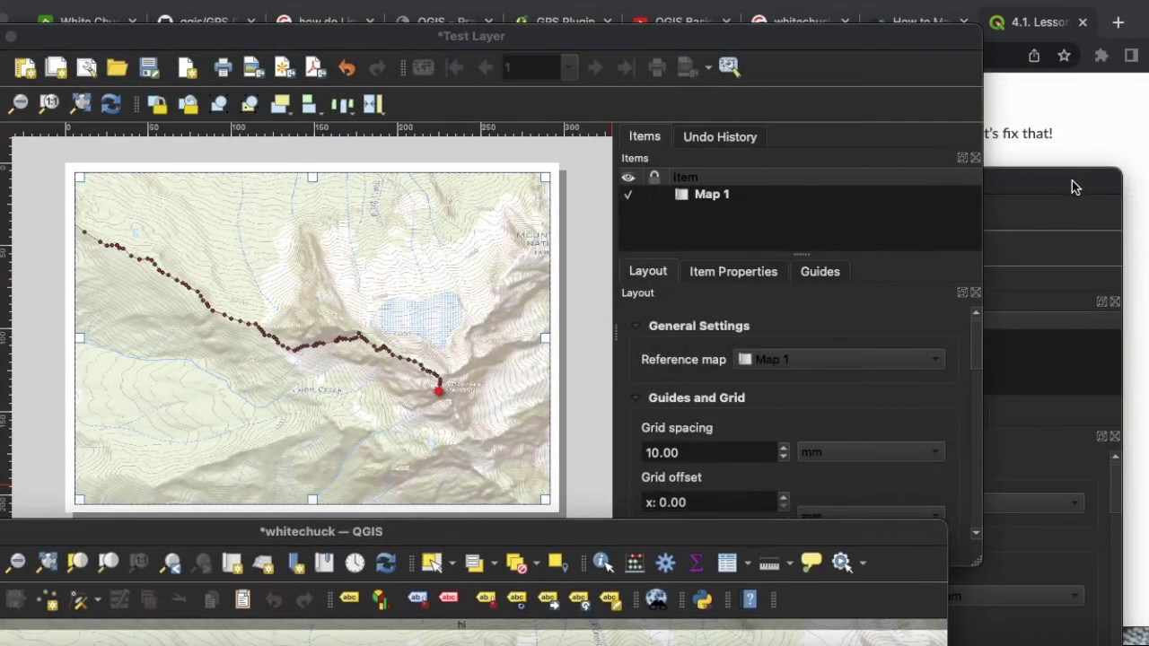
left_click(1131, 134)
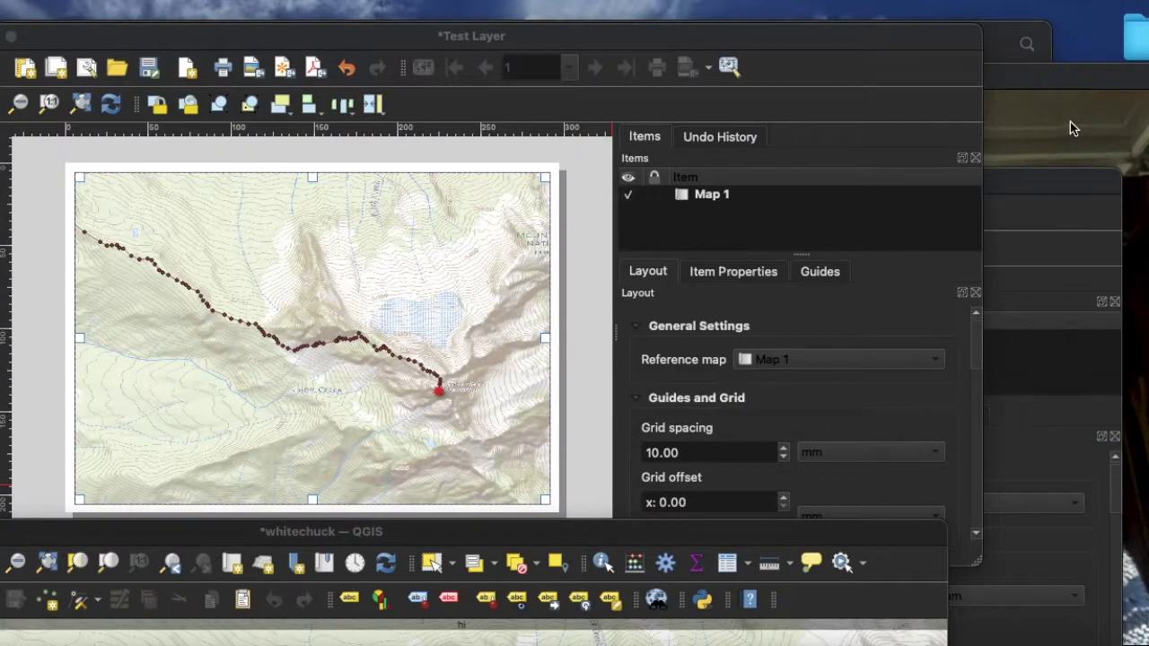
left_click(1070, 129)
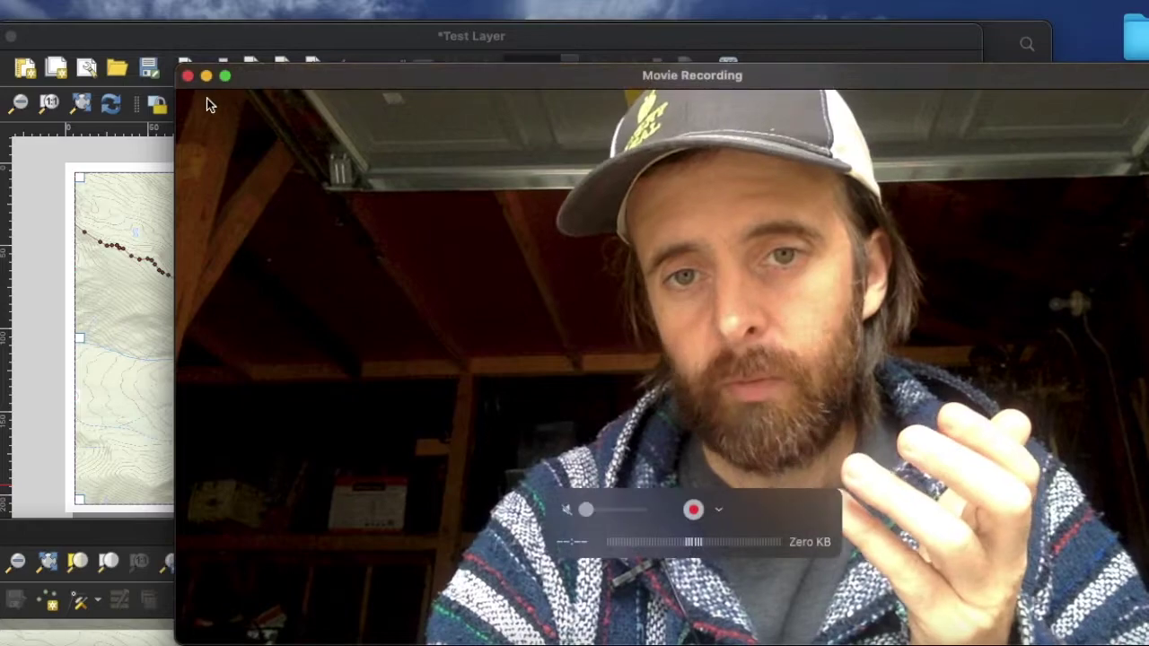
Shrink the webcam preview into the bottom-right to uncover the Test Layer map.
left_click_drag(178, 67, 534, 359)
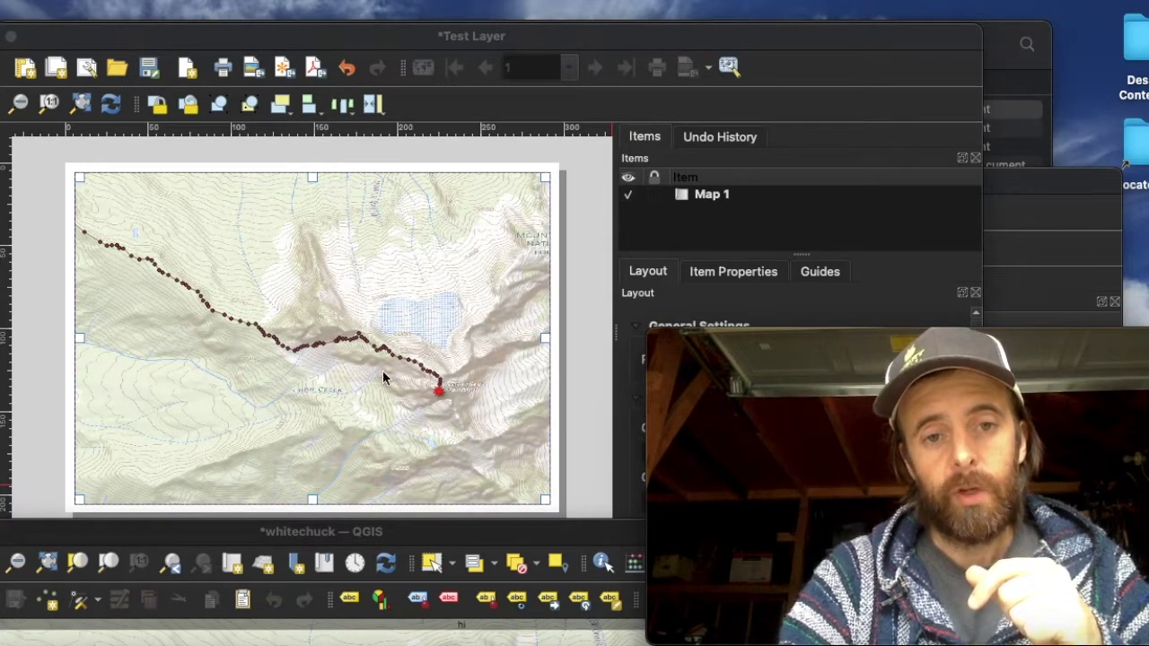
left_click(395, 233)
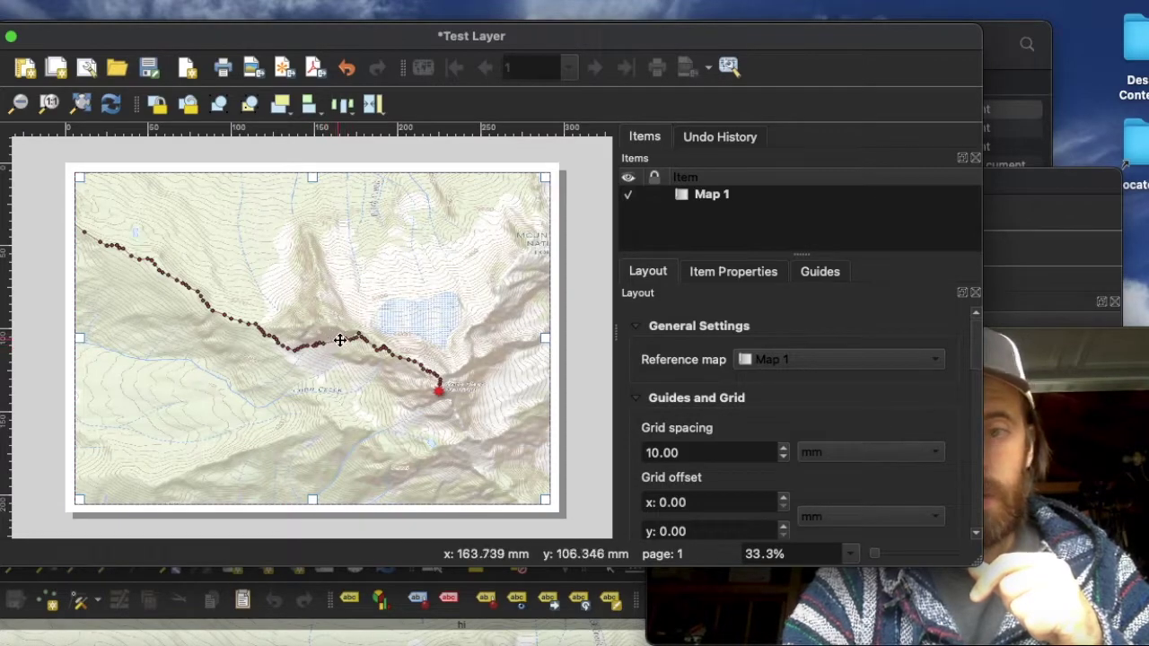
left_click_drag(903, 43, 878, 19)
left_click(1034, 350)
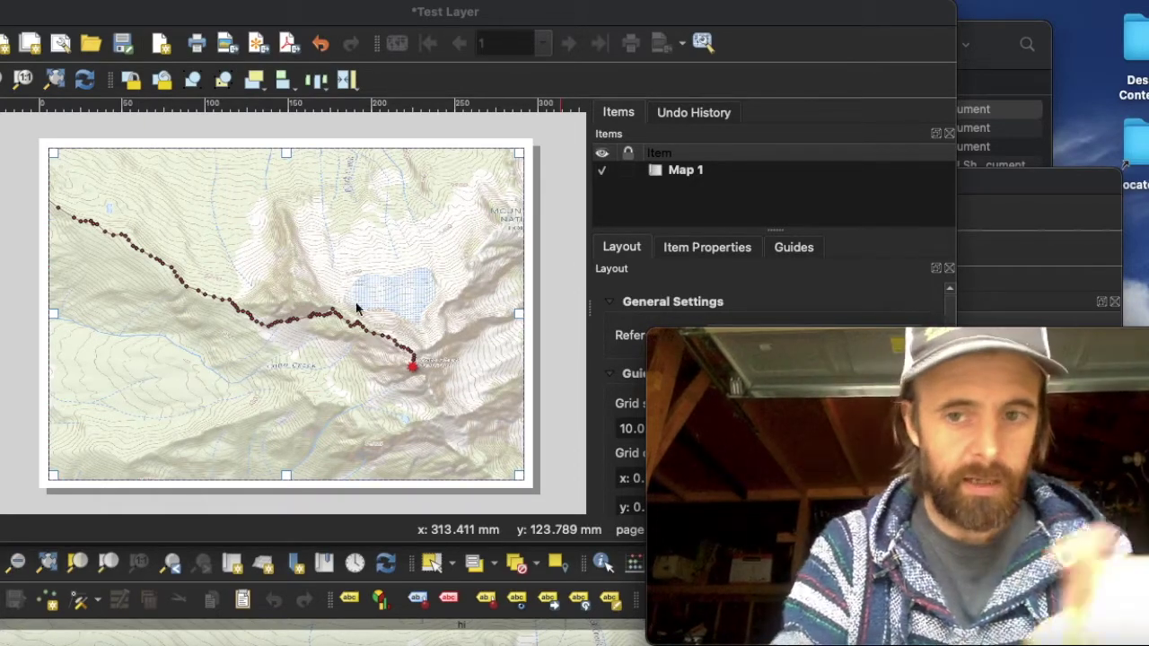
left_click_drag(366, 22, 691, 370)
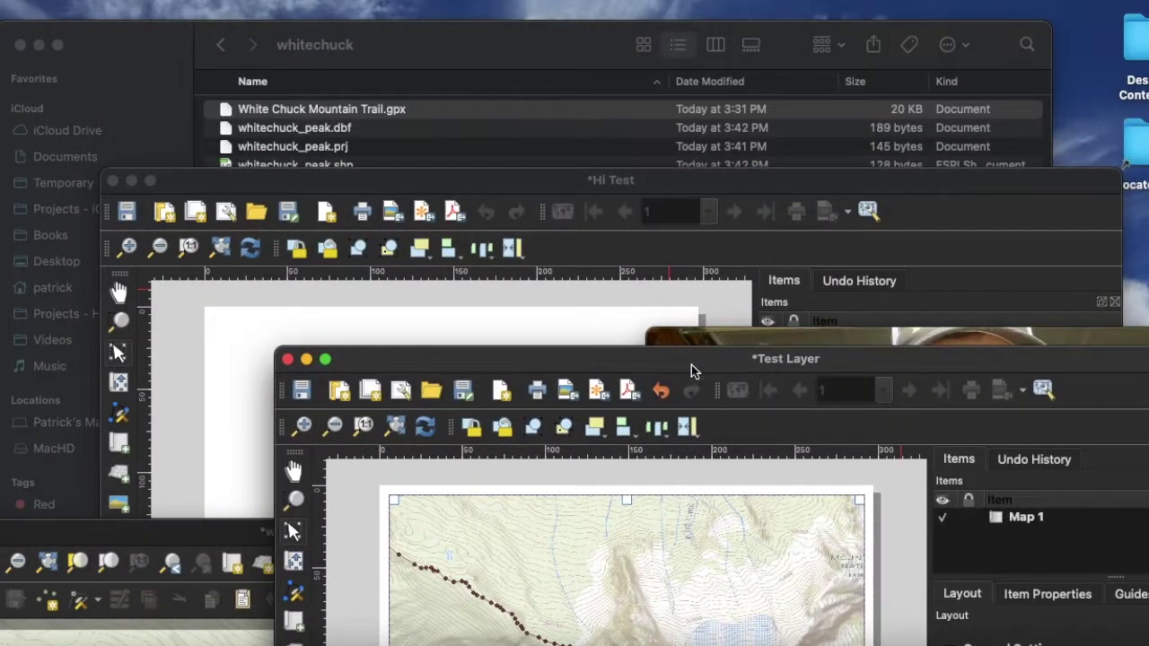
Close Hi Test, then rearrange the QGIS project, Test Layer and webcam windows.
left_click(111, 179)
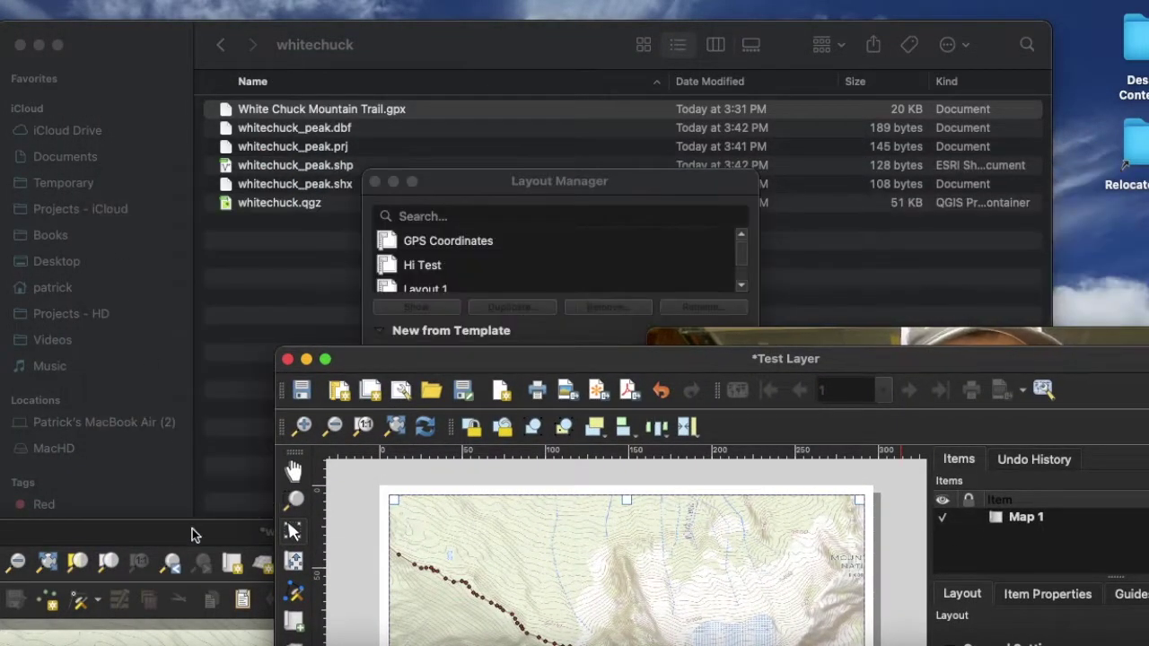
left_click(180, 531)
left_click_drag(180, 532, 265, 11)
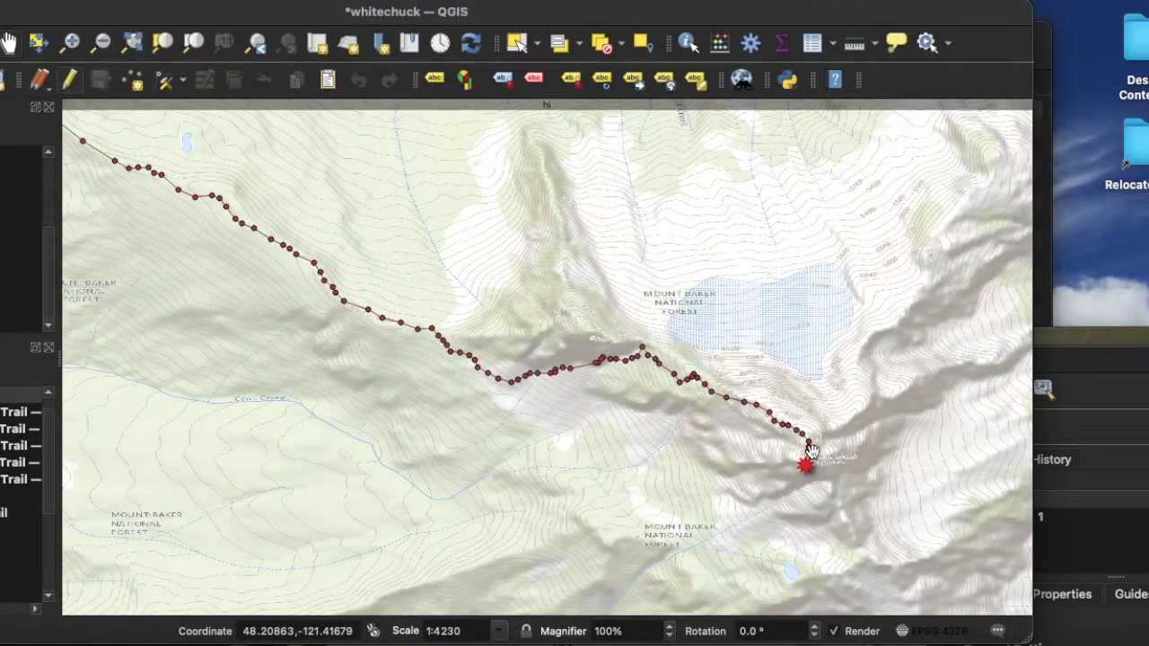
left_click_drag(943, 20, 607, 18)
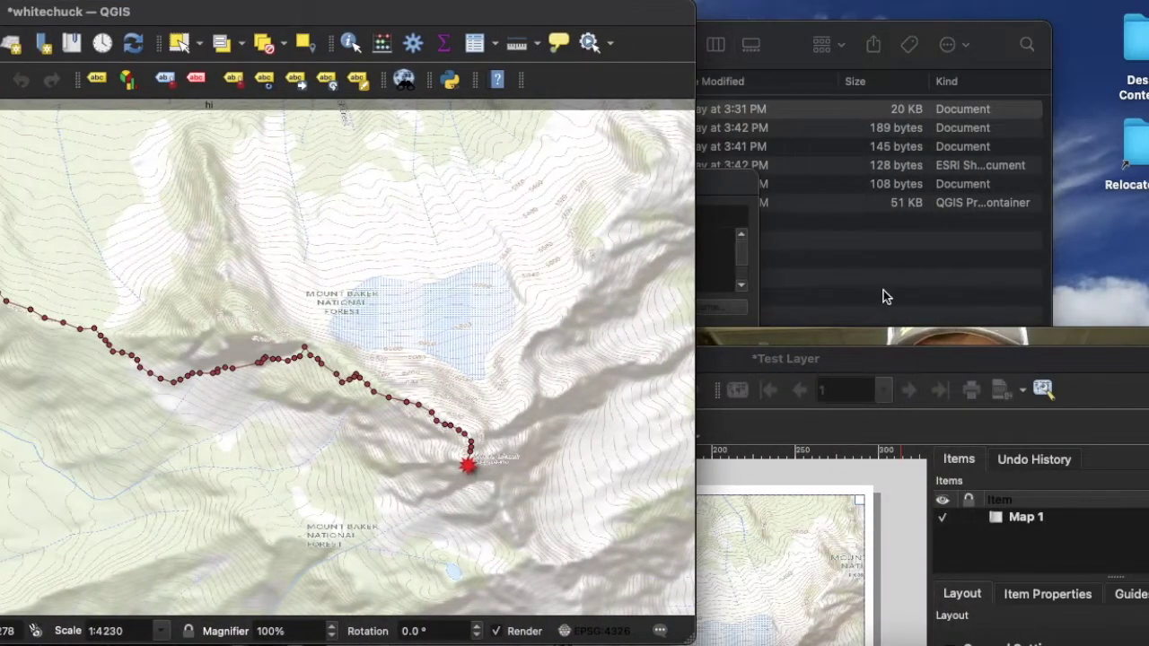
left_click_drag(857, 370, 349, 23)
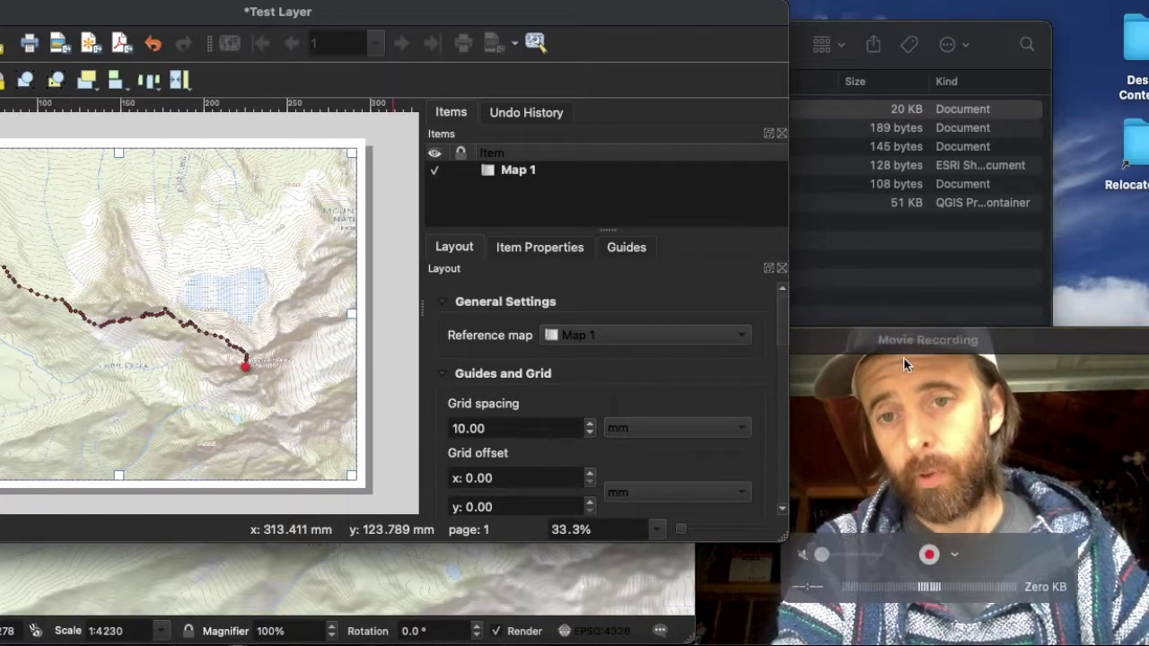
left_click_drag(906, 360, 904, 300)
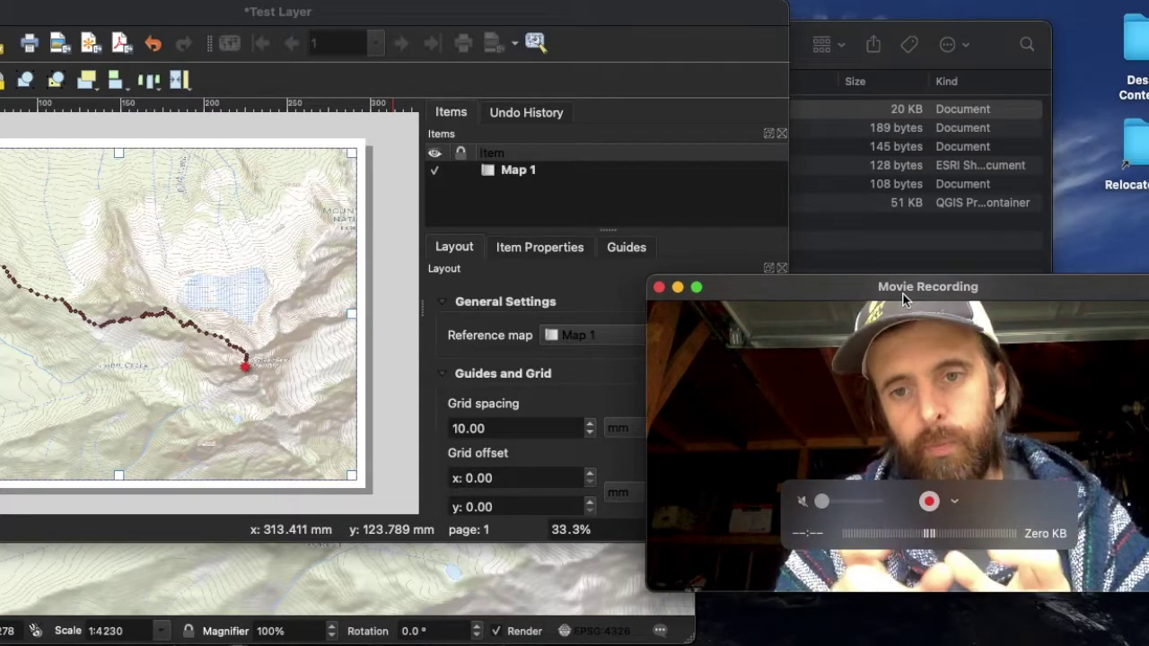
left_click(1059, 510)
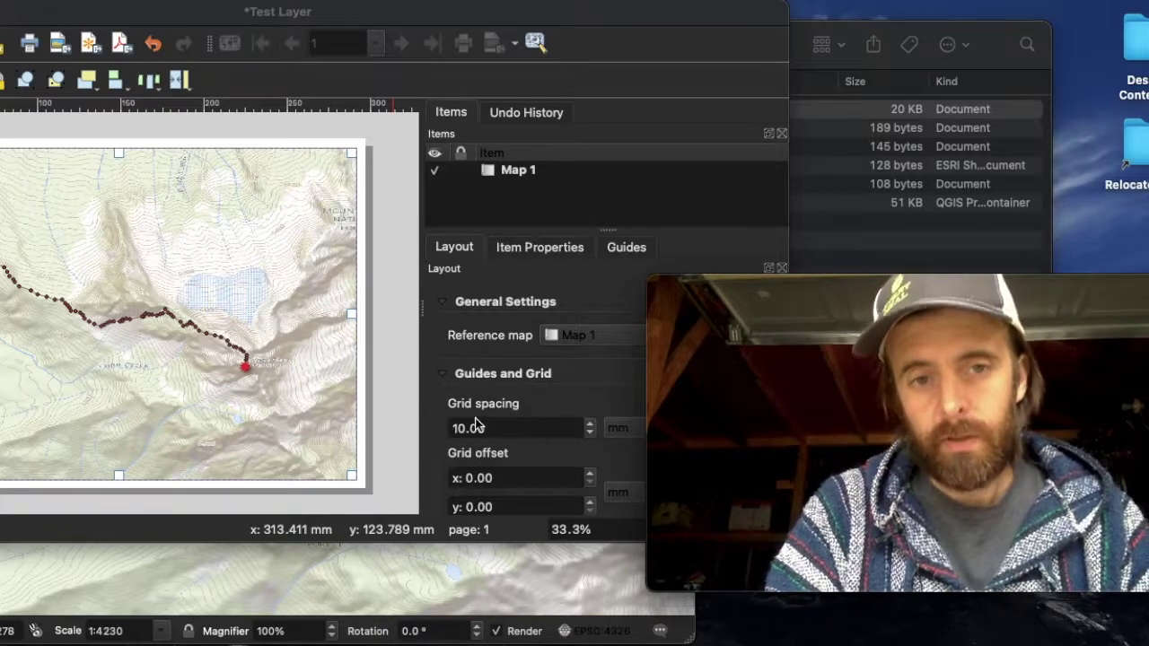
mouse_move(788, 314)
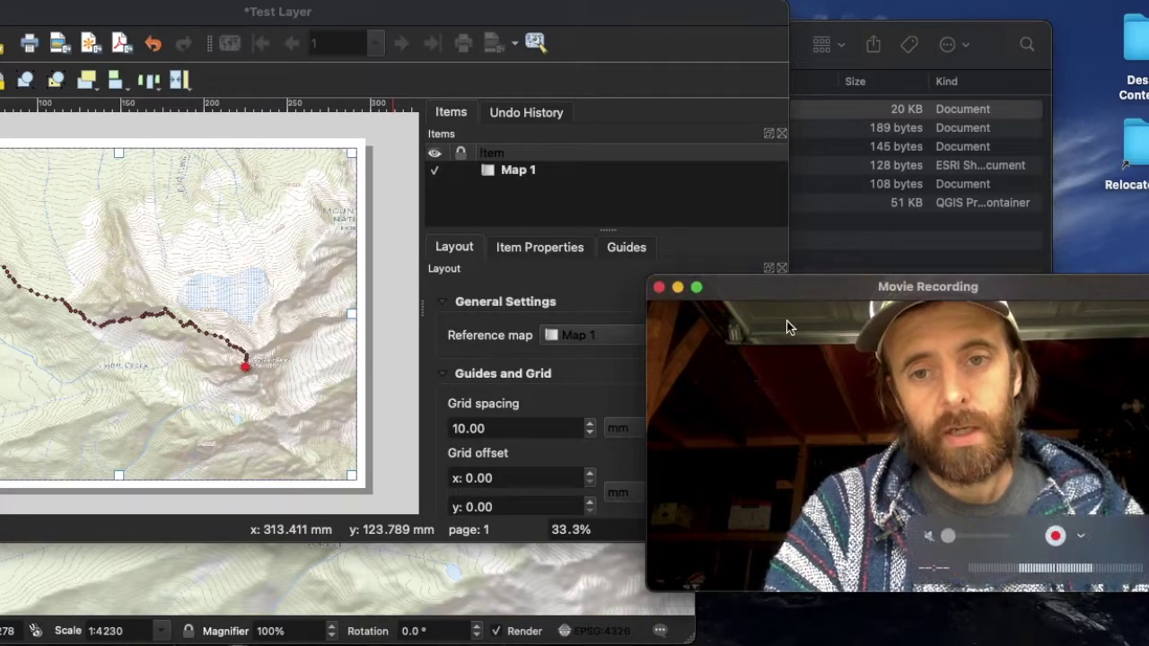